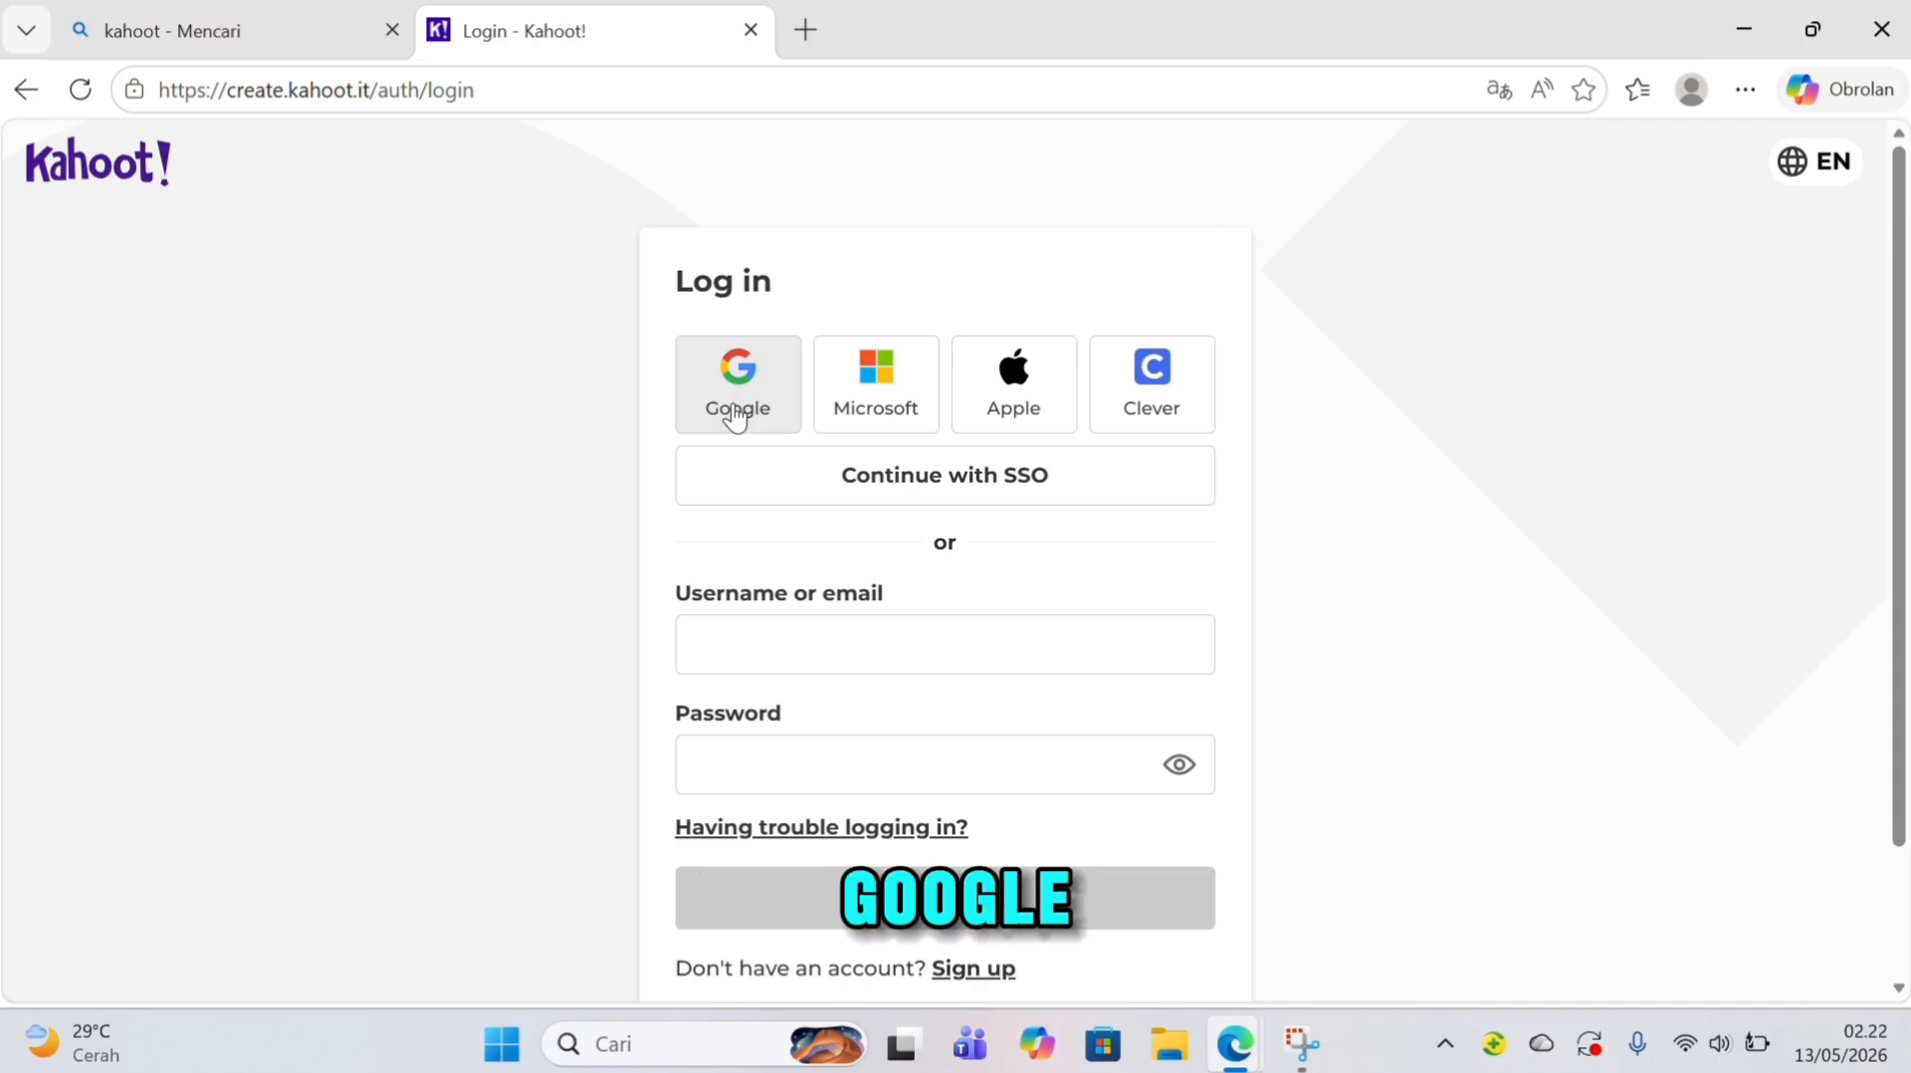
Step: Log in to Kahoot! with an existing Google account and dismiss the Kahoot!+ subscription offer
left_click(736, 418)
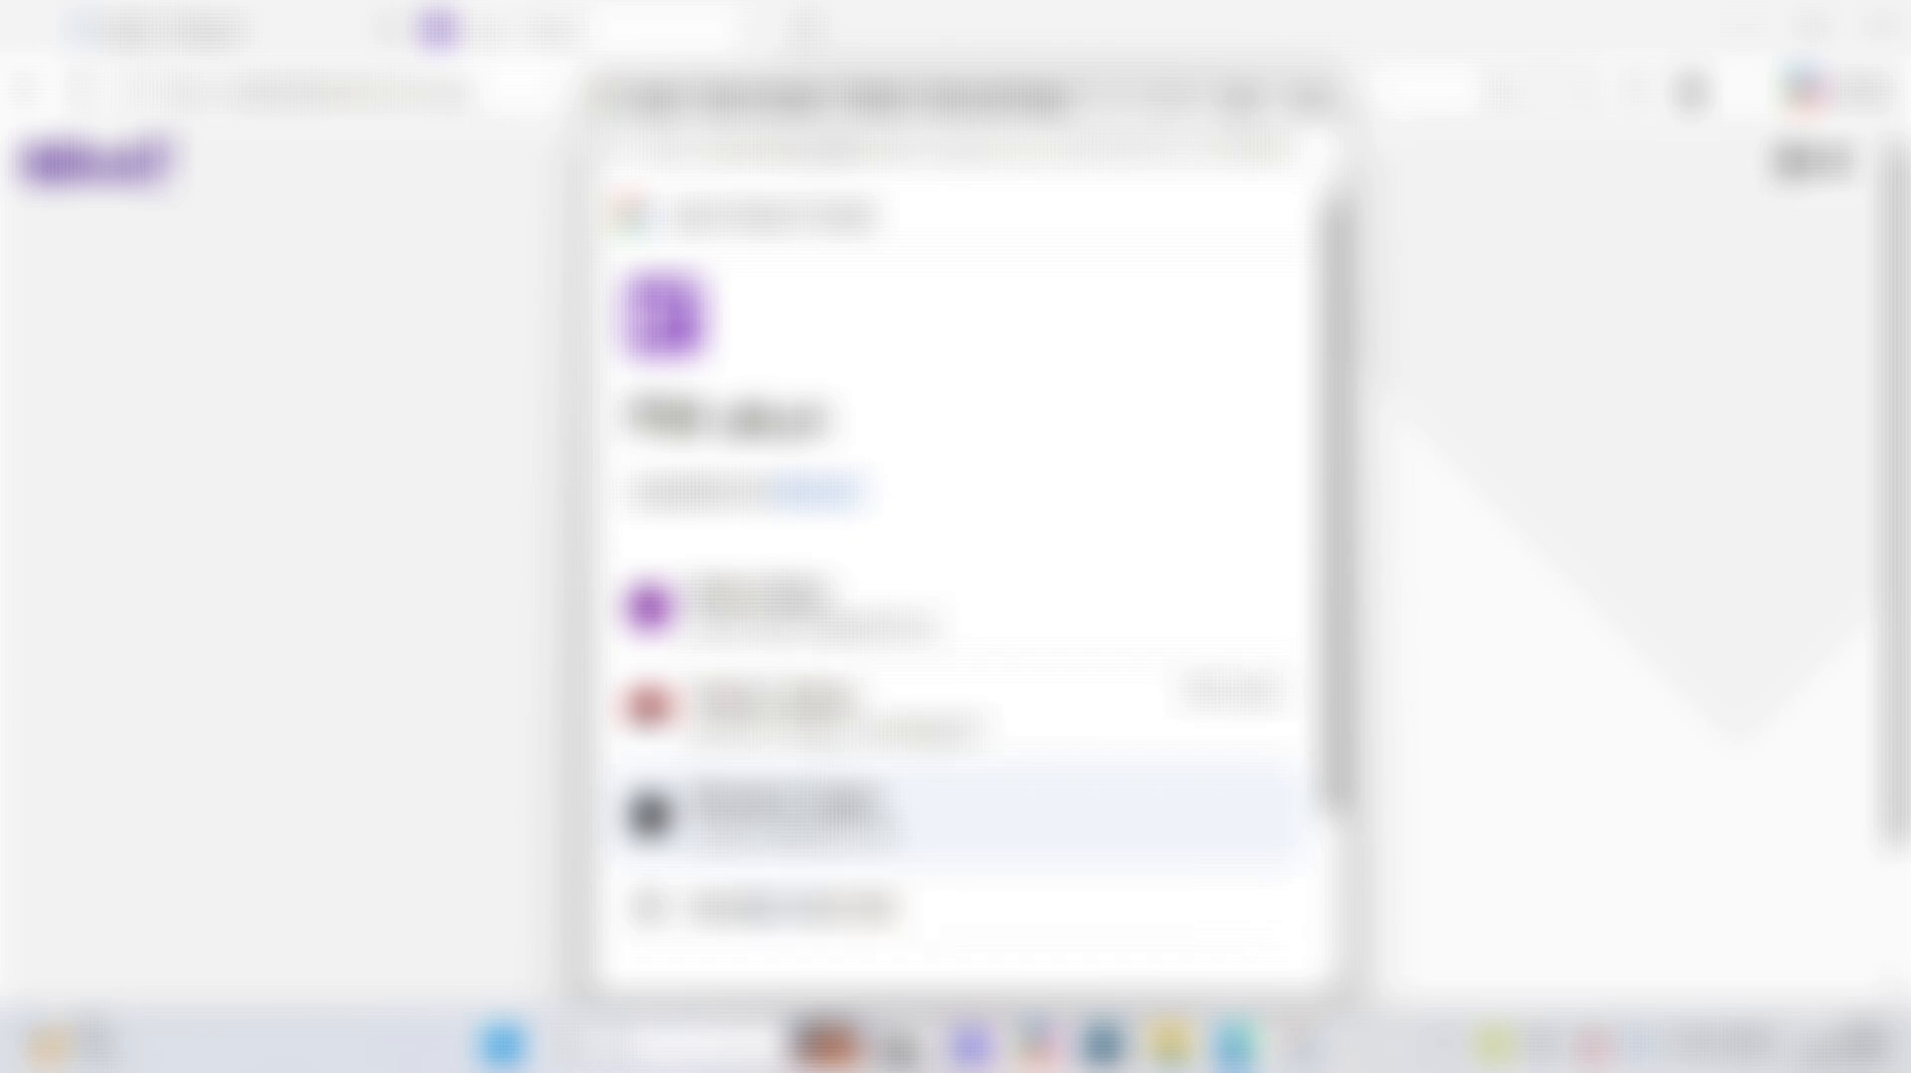
left_click(786, 815)
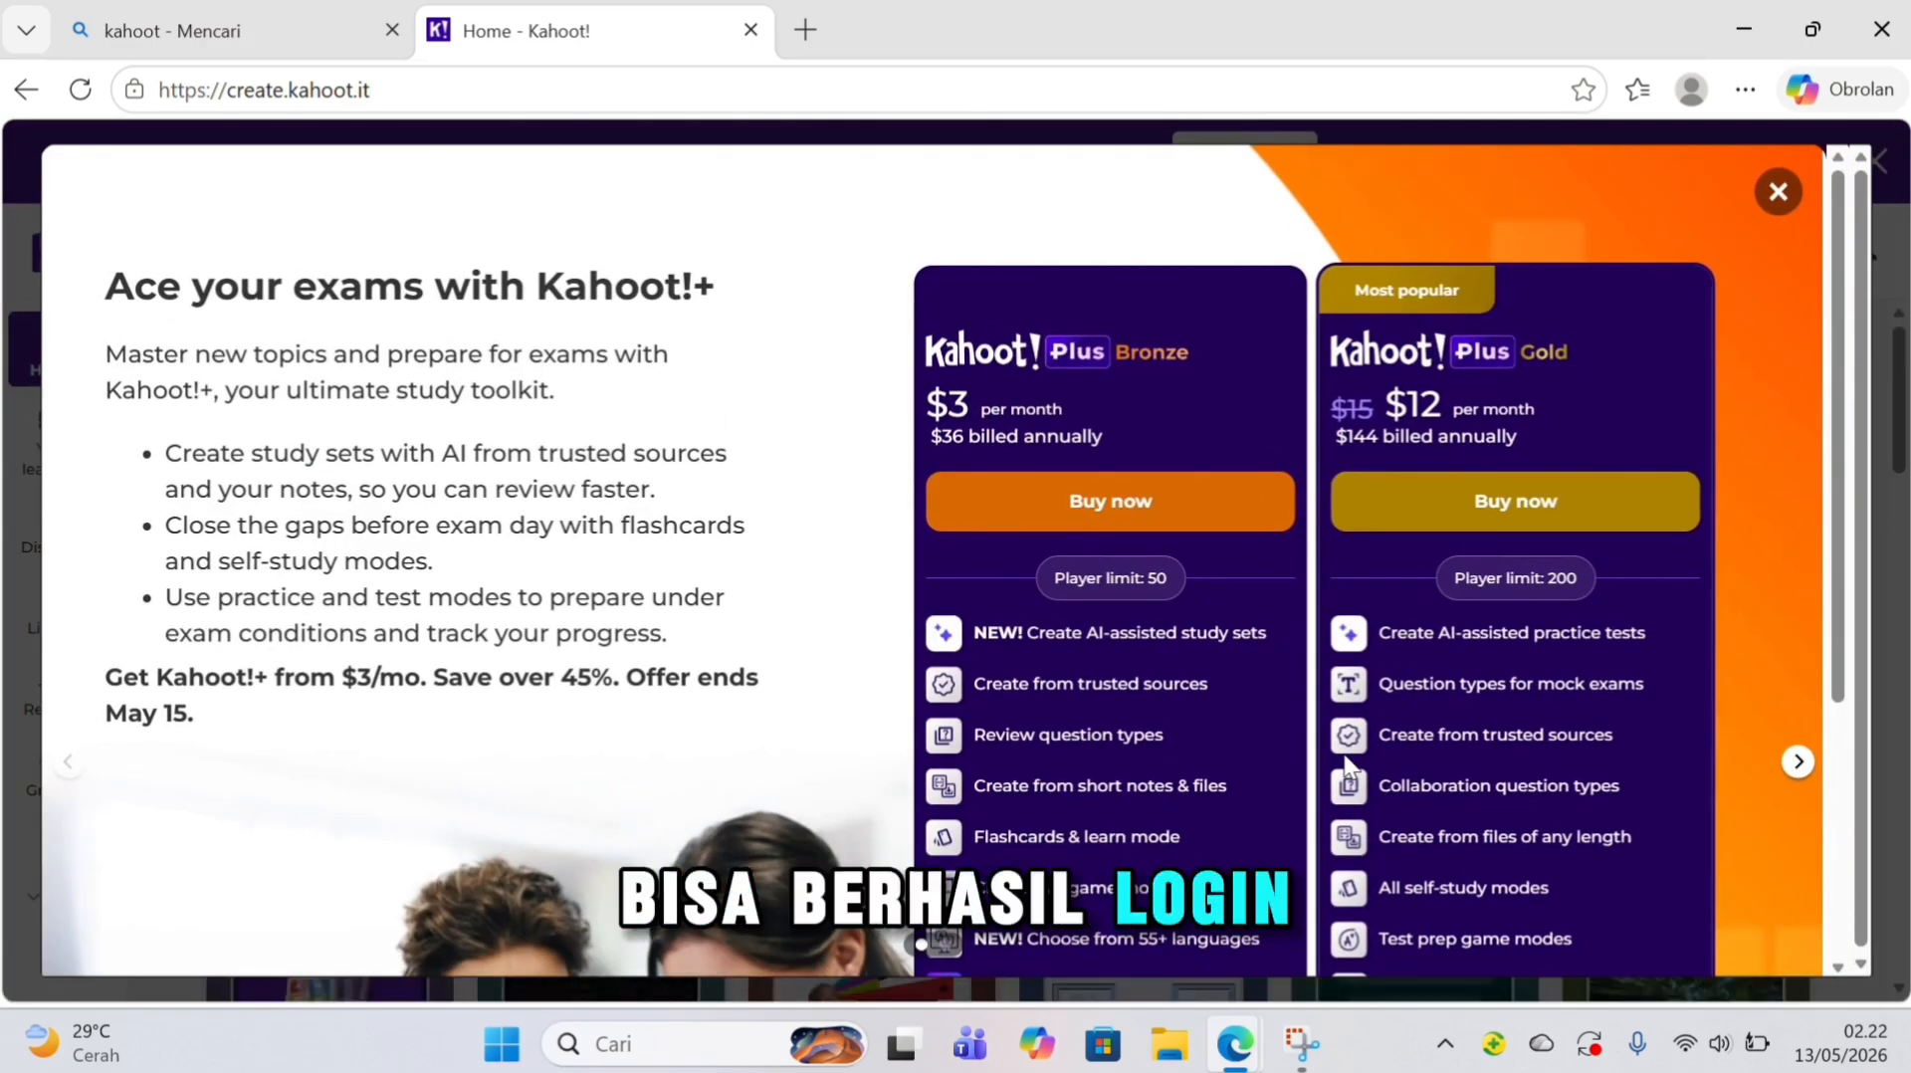
left_click(1778, 195)
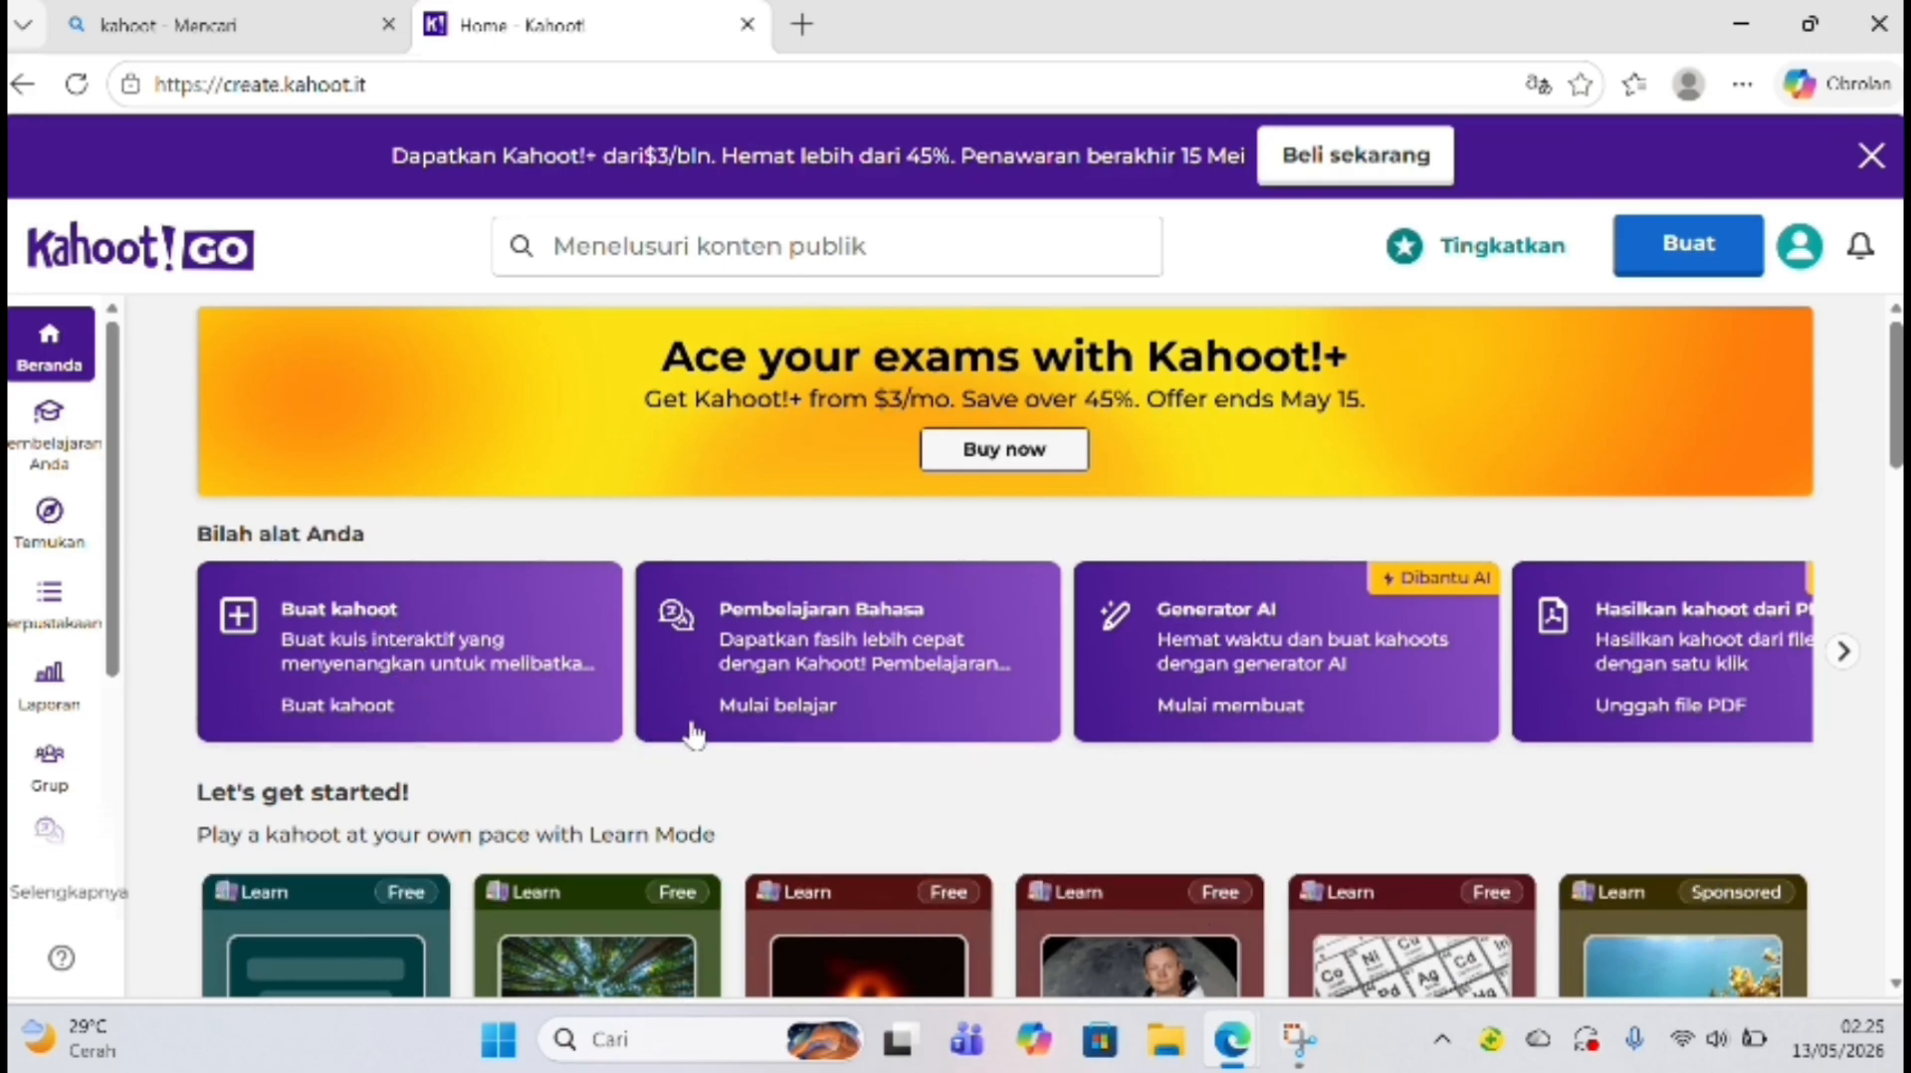
Step: Look through the Daftar tugas checklist and its suggested tasks on the home page
scroll(694, 735, "down", 5)
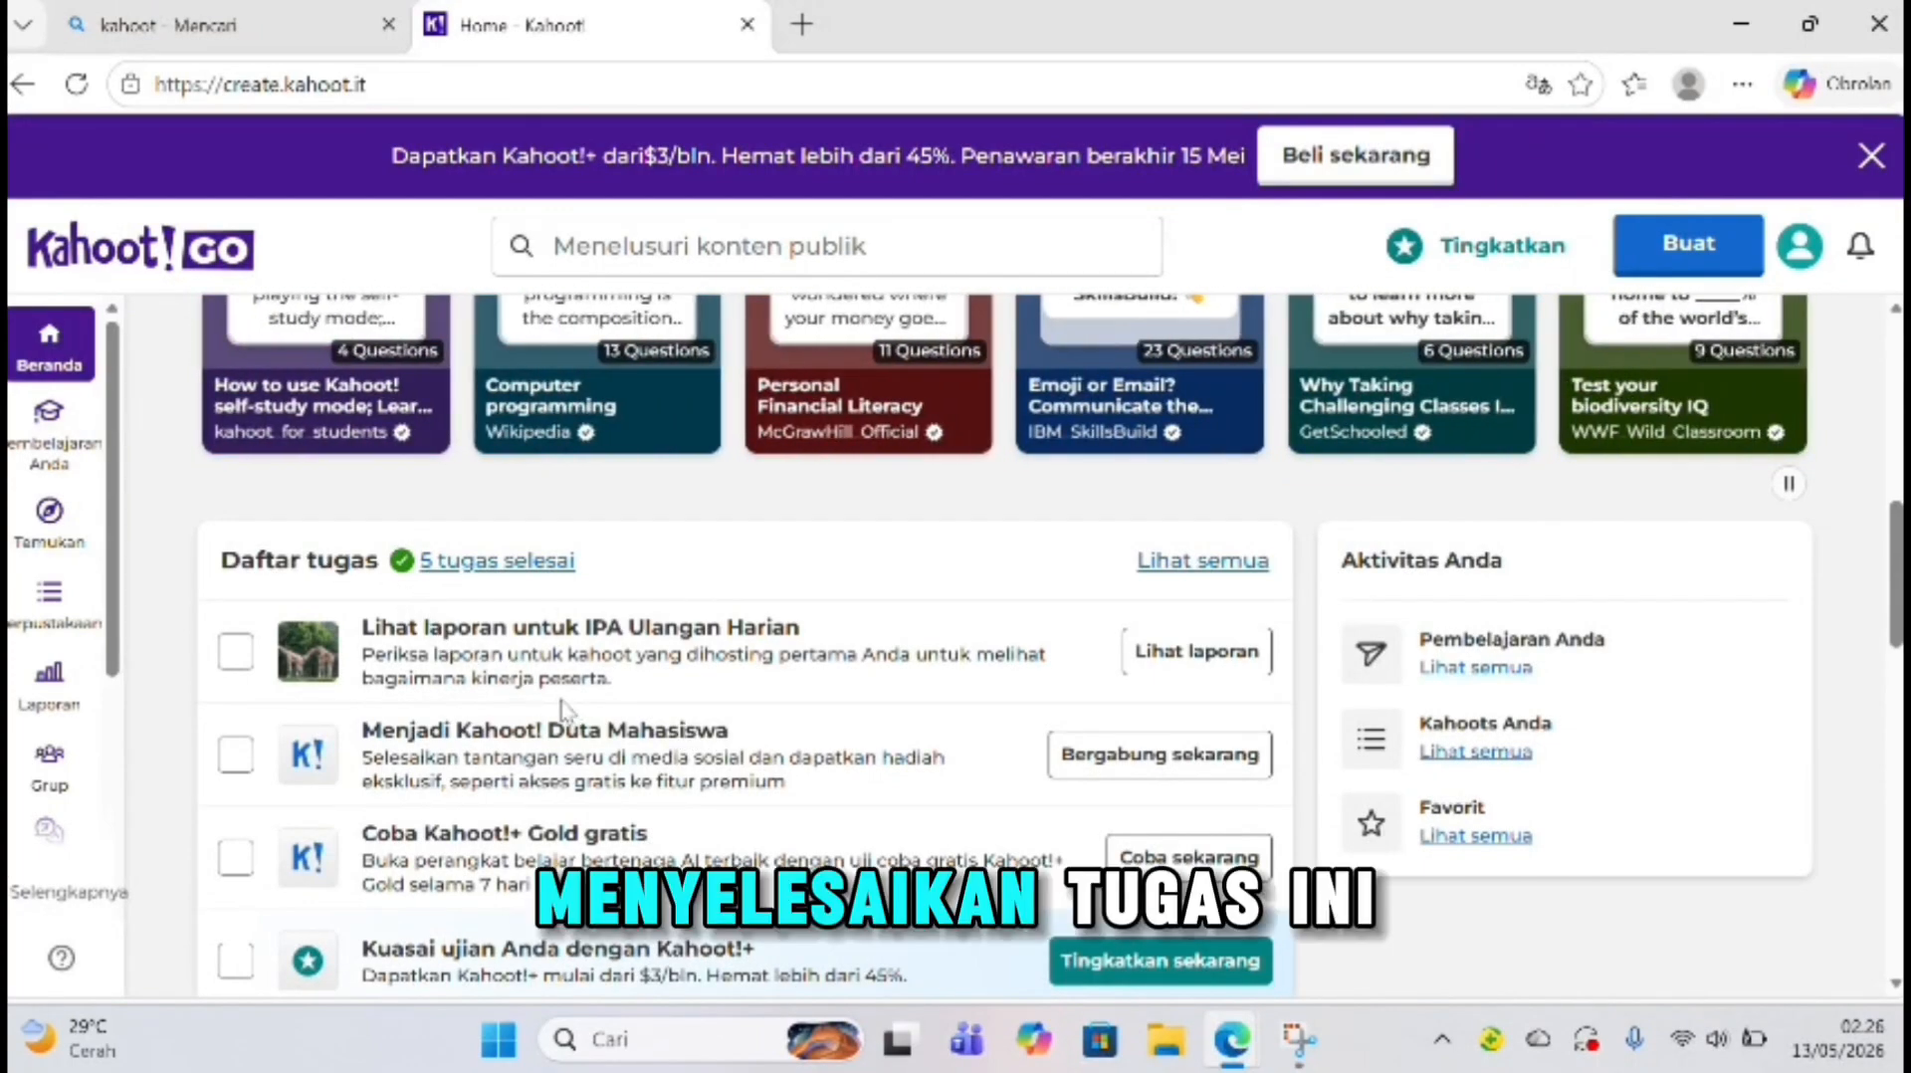
scroll(560, 709, "down", 2)
scroll(562, 712, "up", 2)
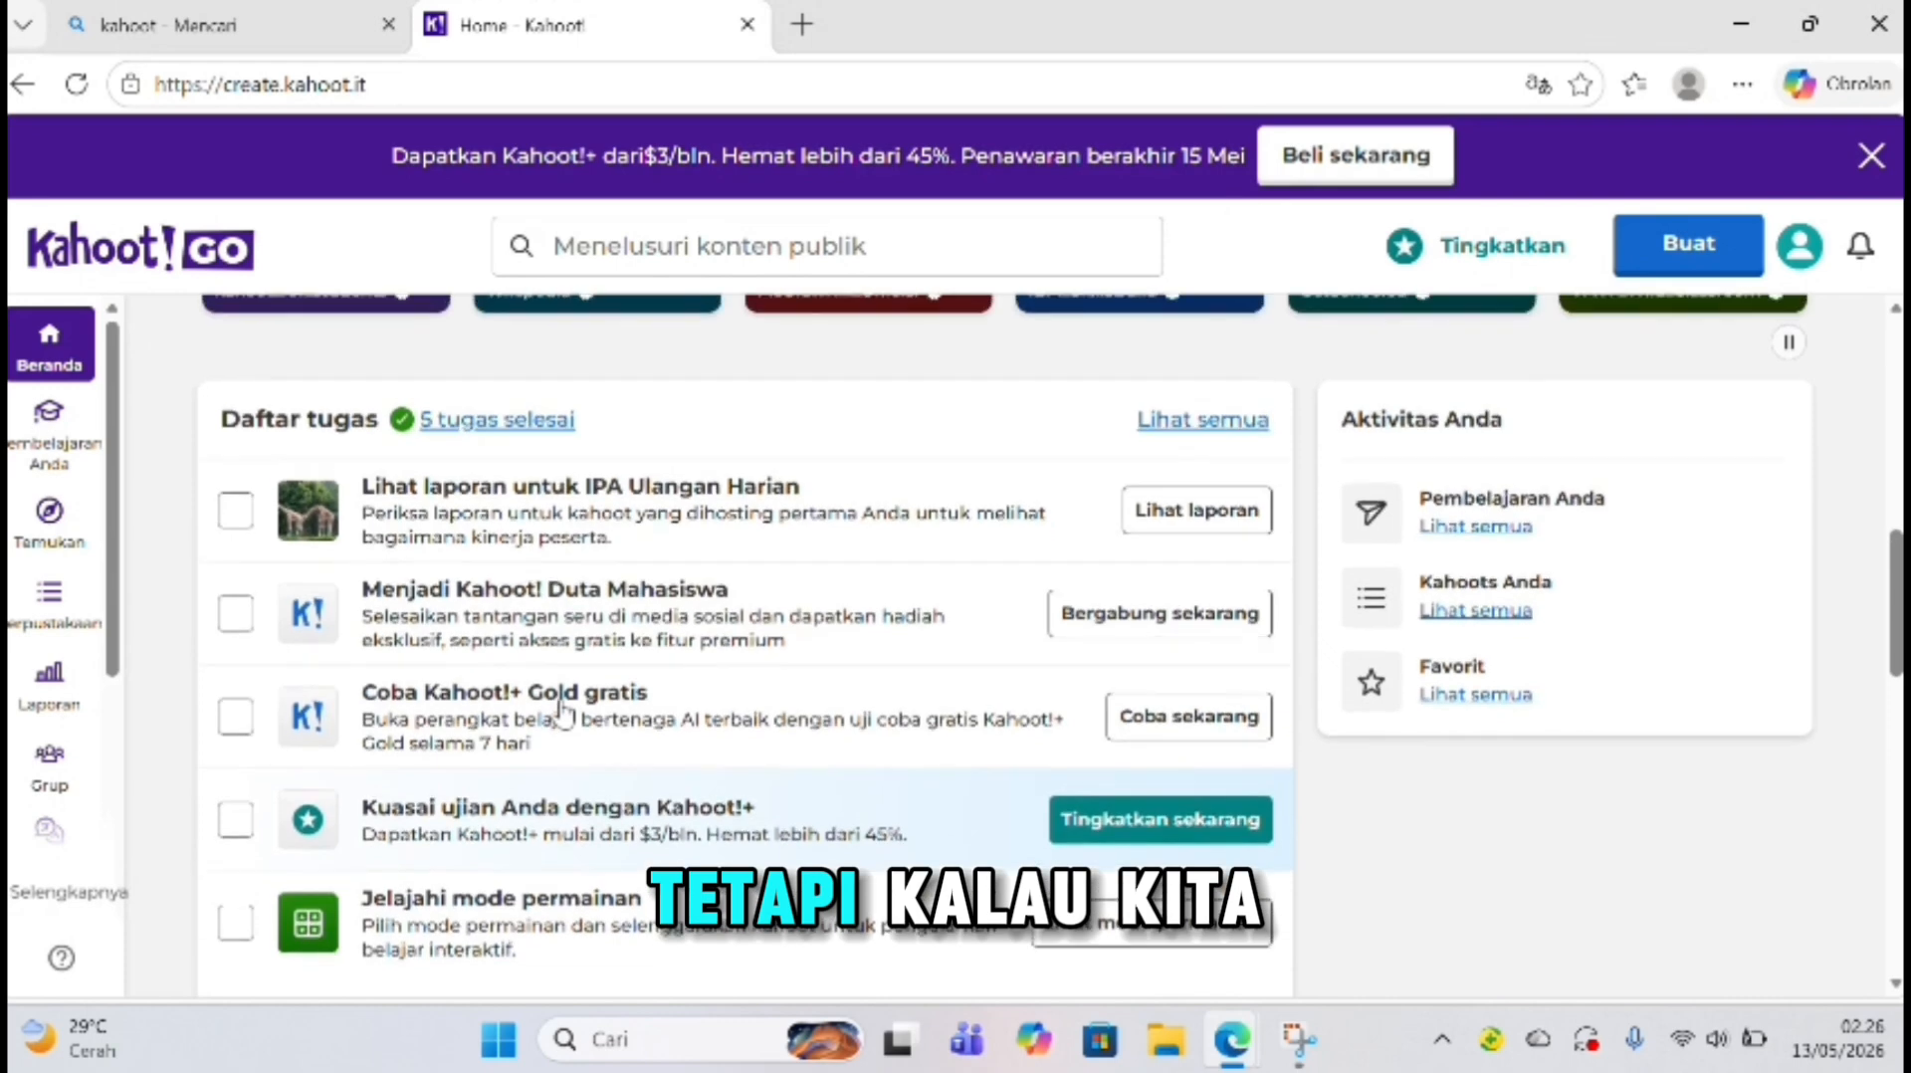
scroll(562, 714, "down", 1)
scroll(563, 712, "up", 1)
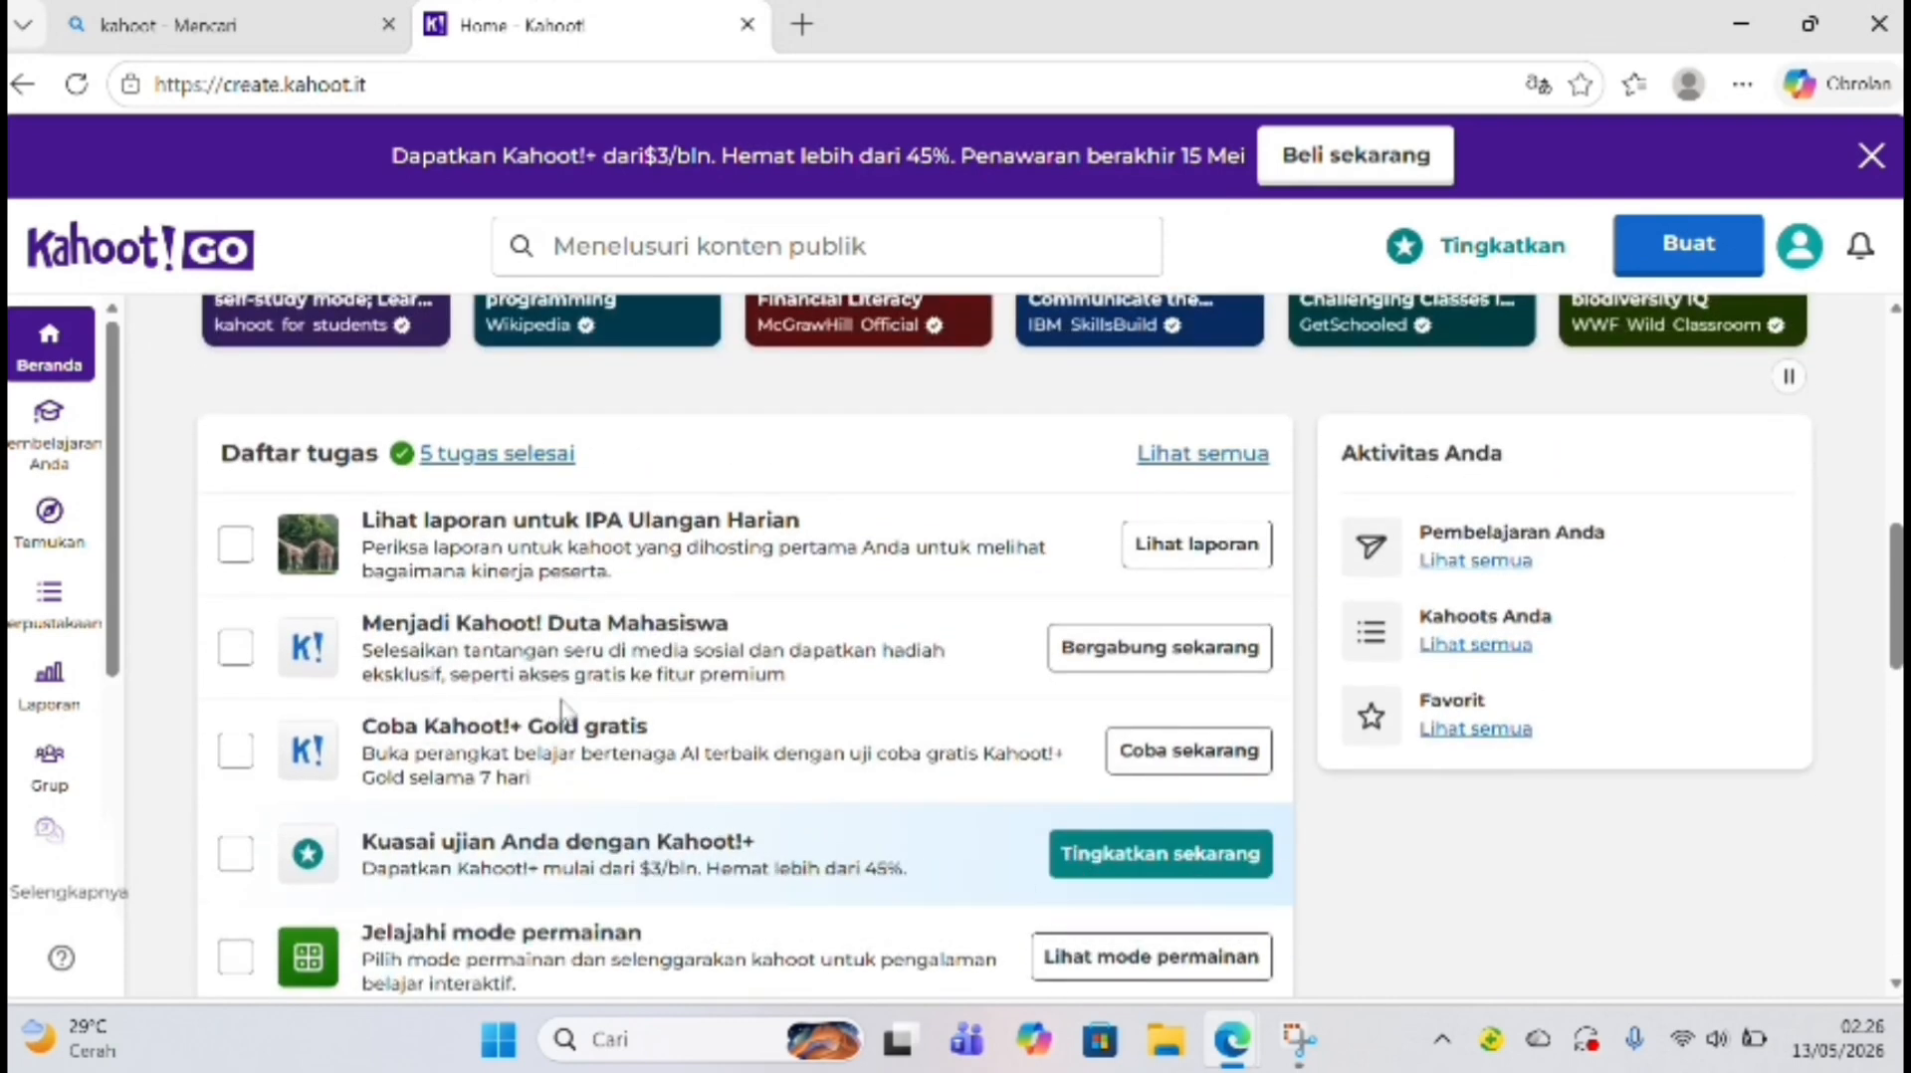
scroll(562, 712, "down", 3)
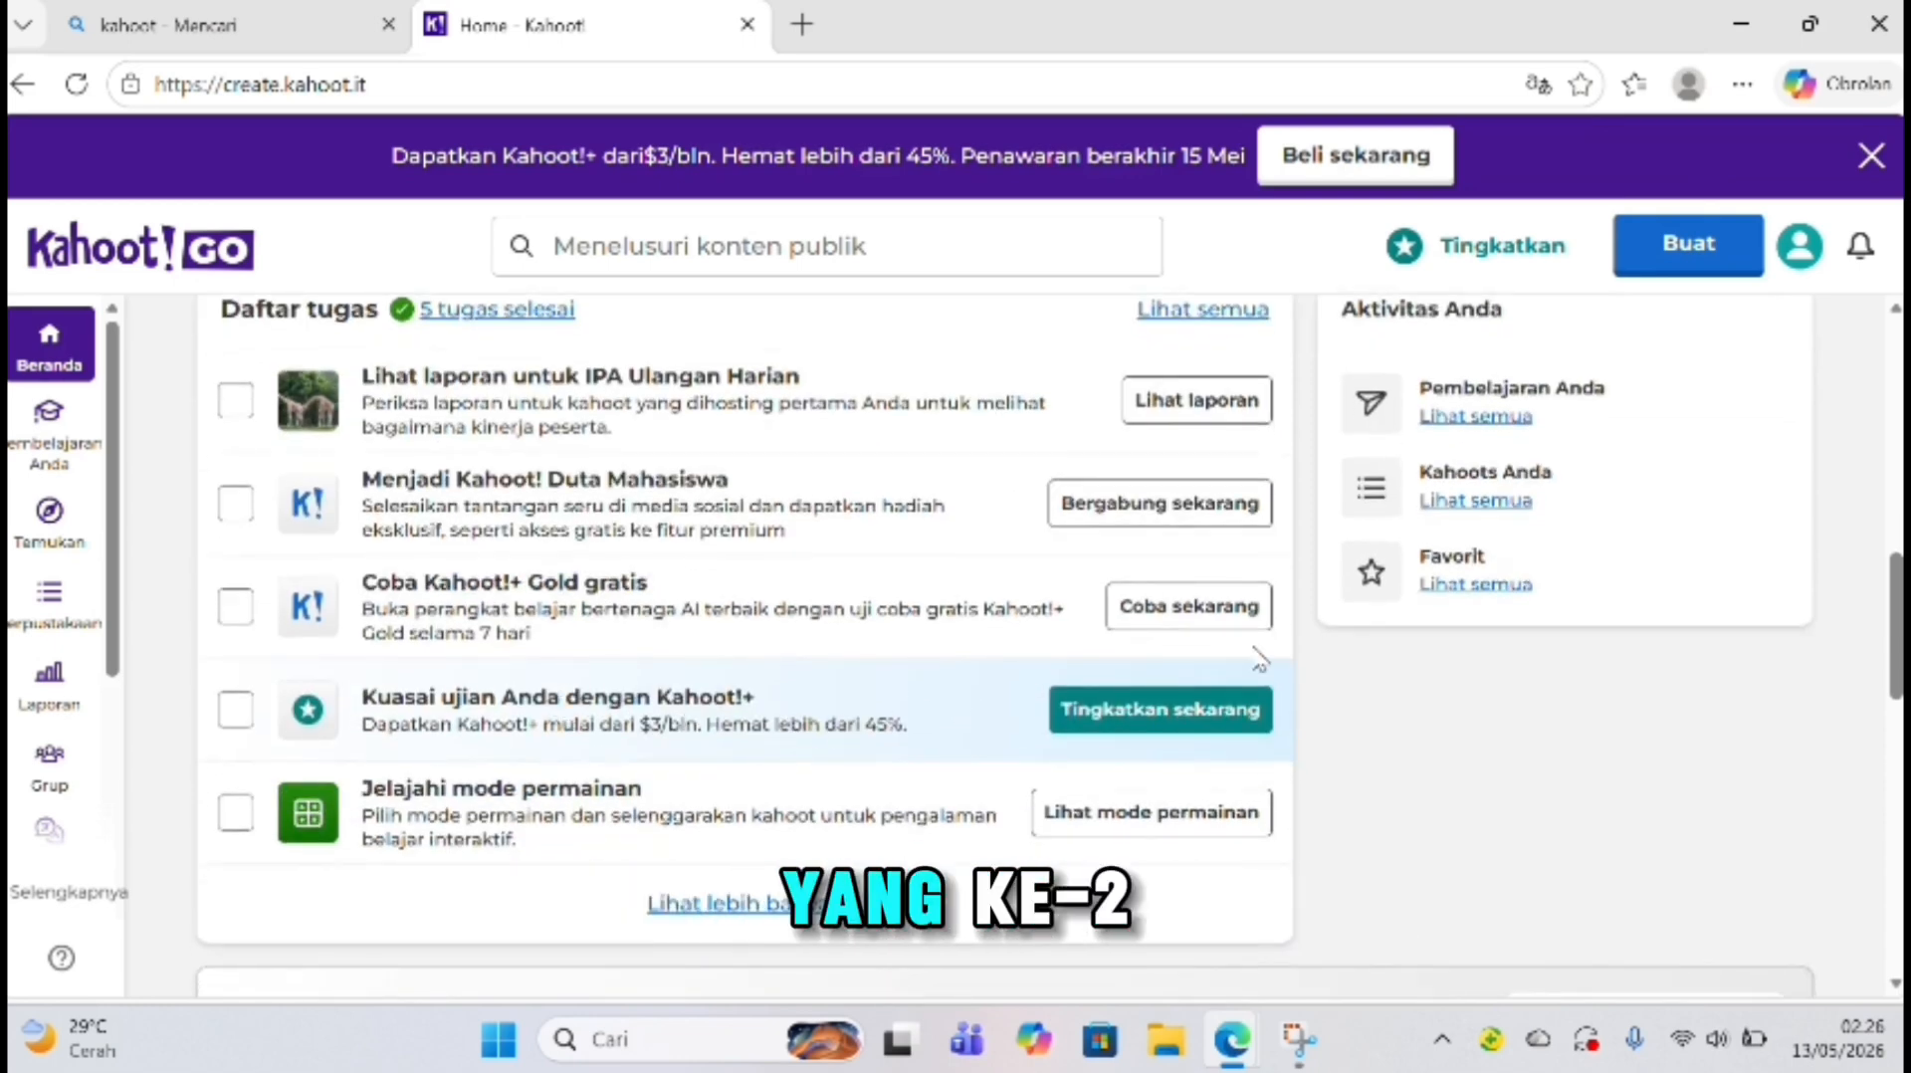
scroll(1566, 370, "up", 1)
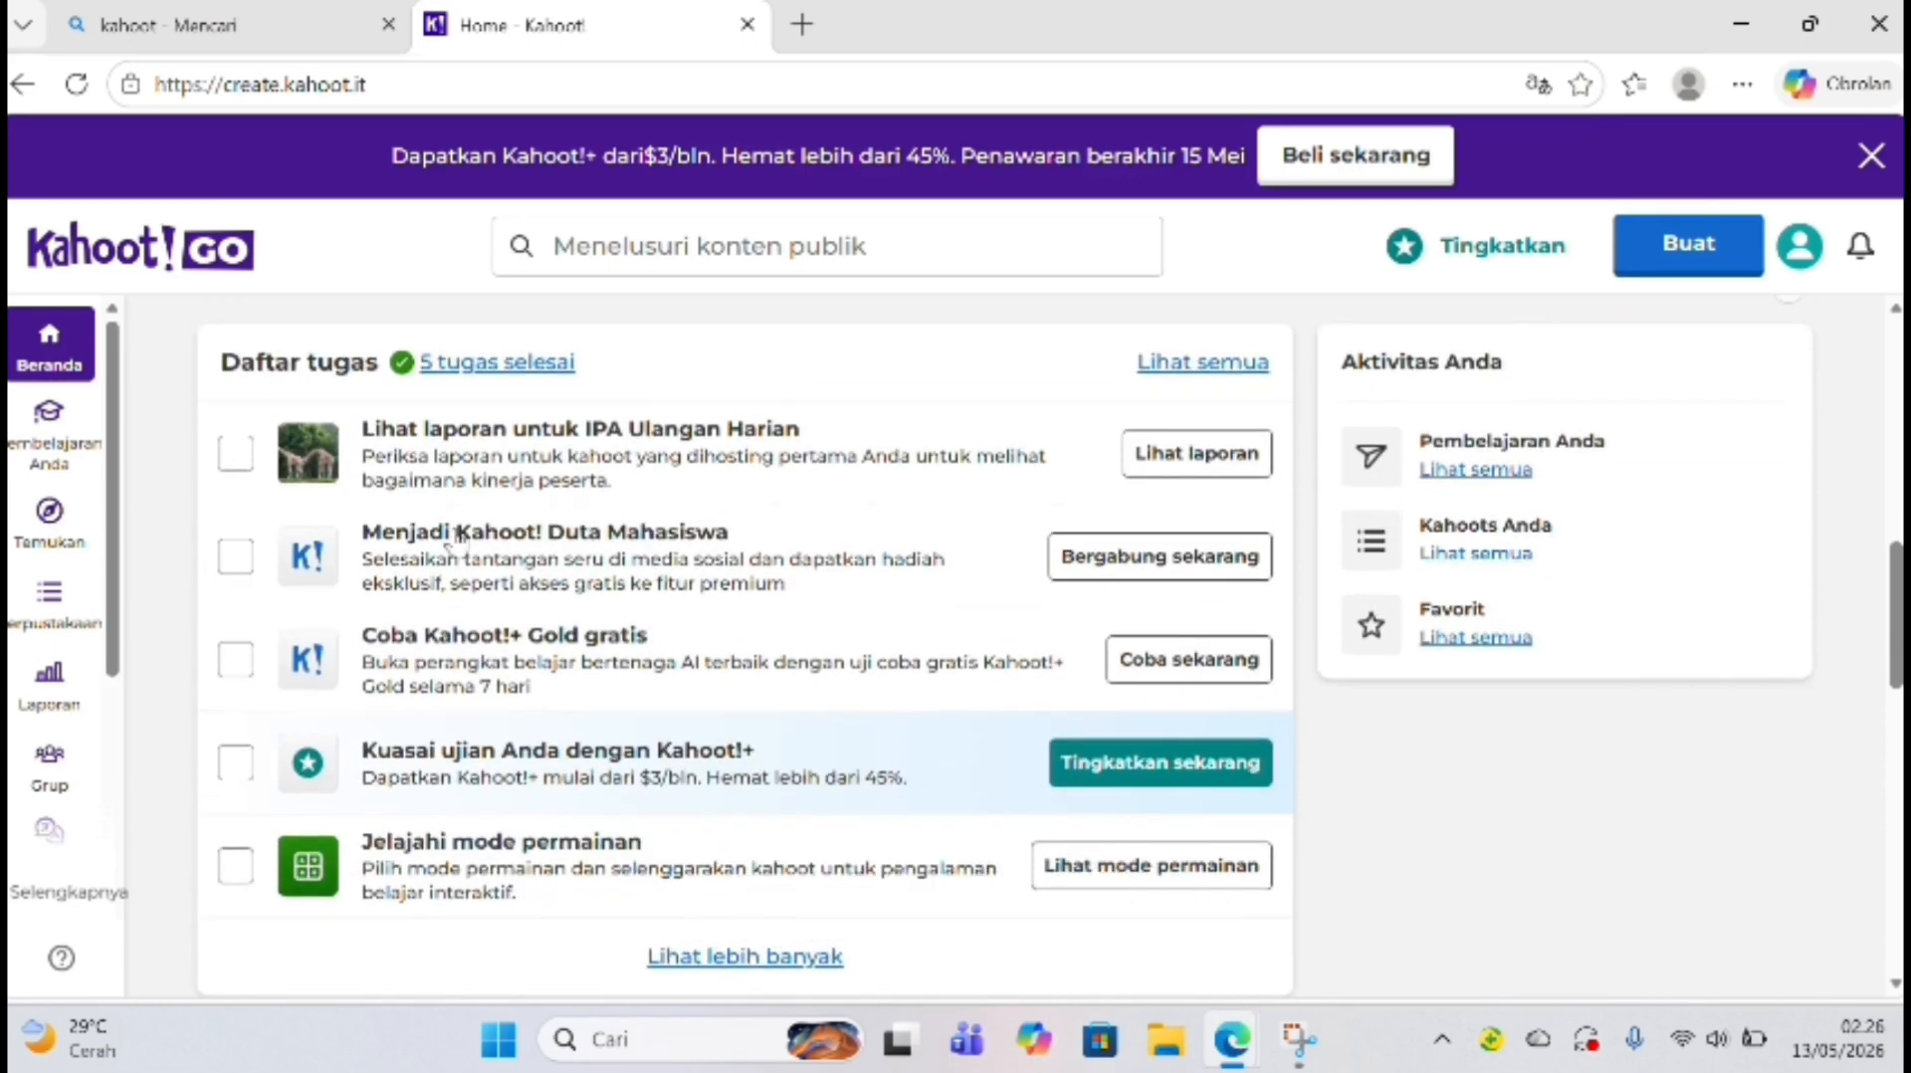
Step: View the completed (Selesai) and expired (Kedaluwarsa) assignments under Pembelajaran Anda
left_click(35, 458)
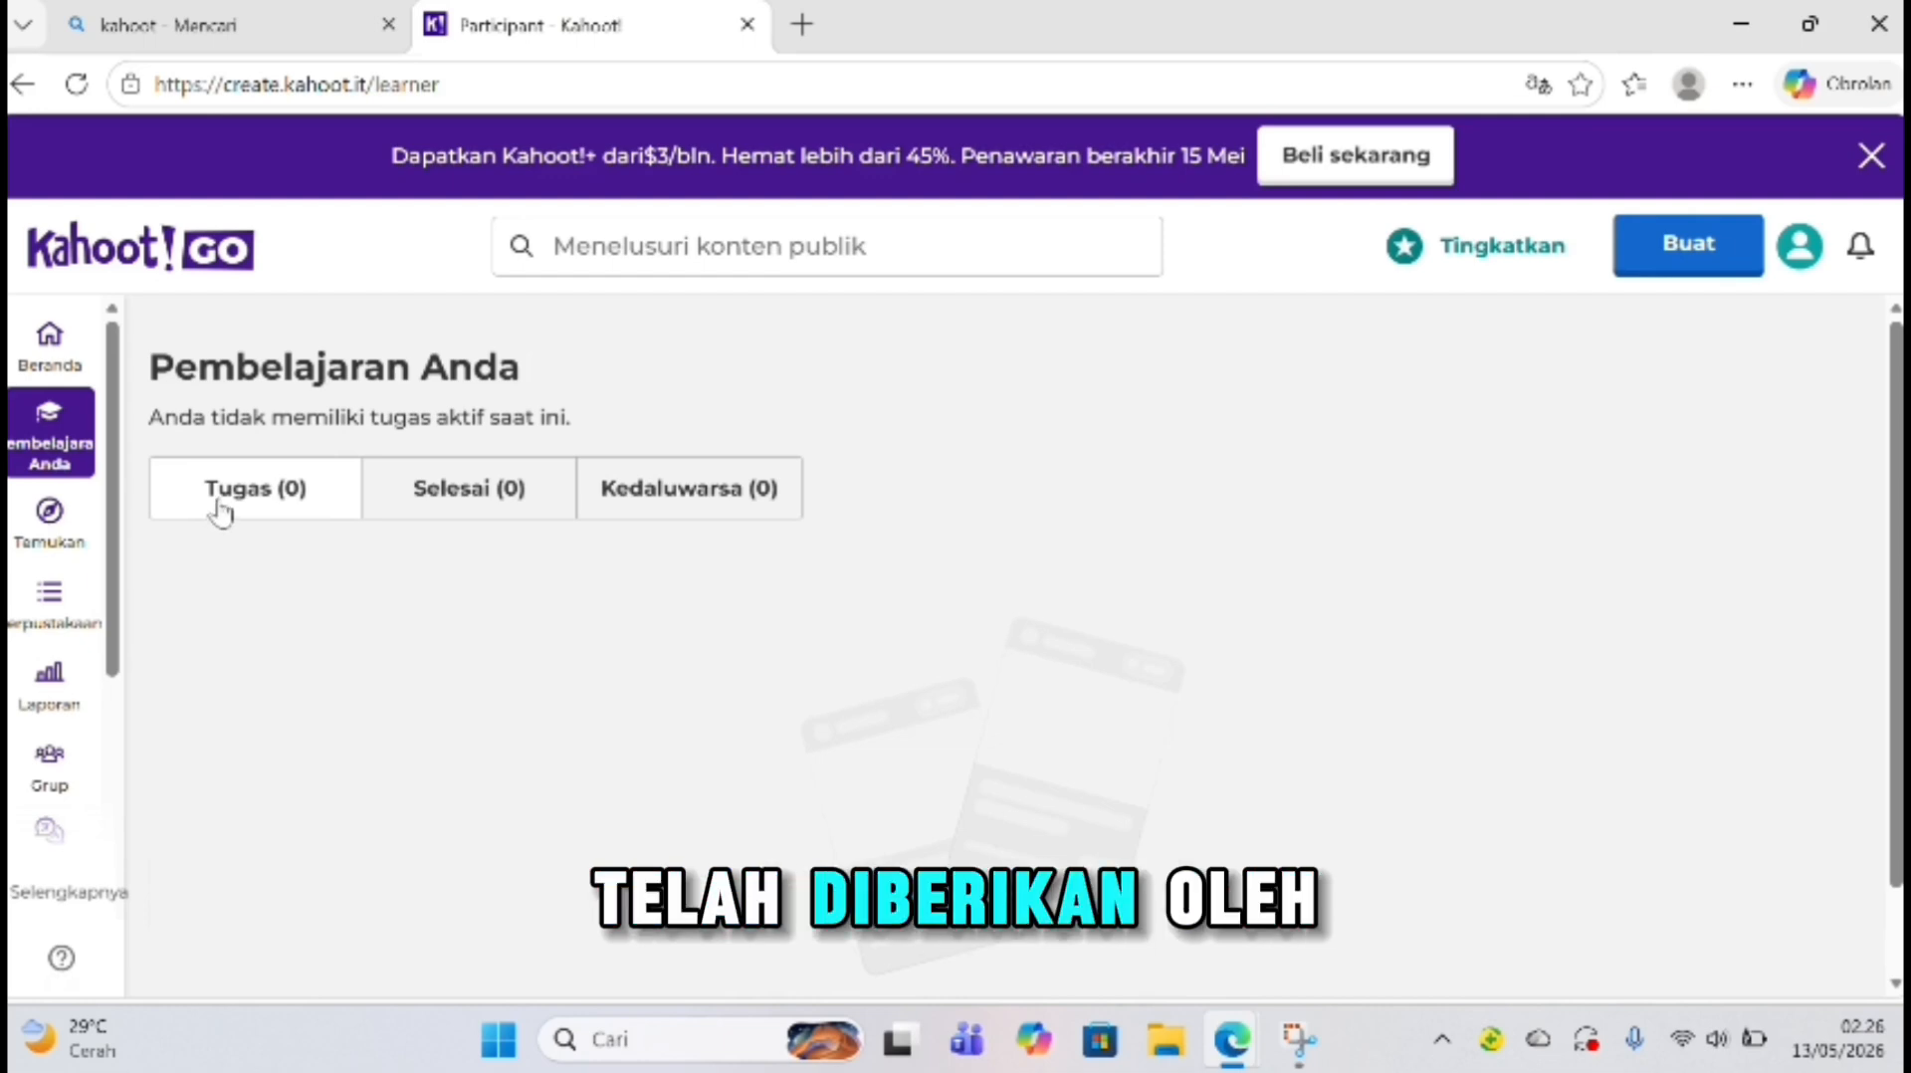
left_click(414, 488)
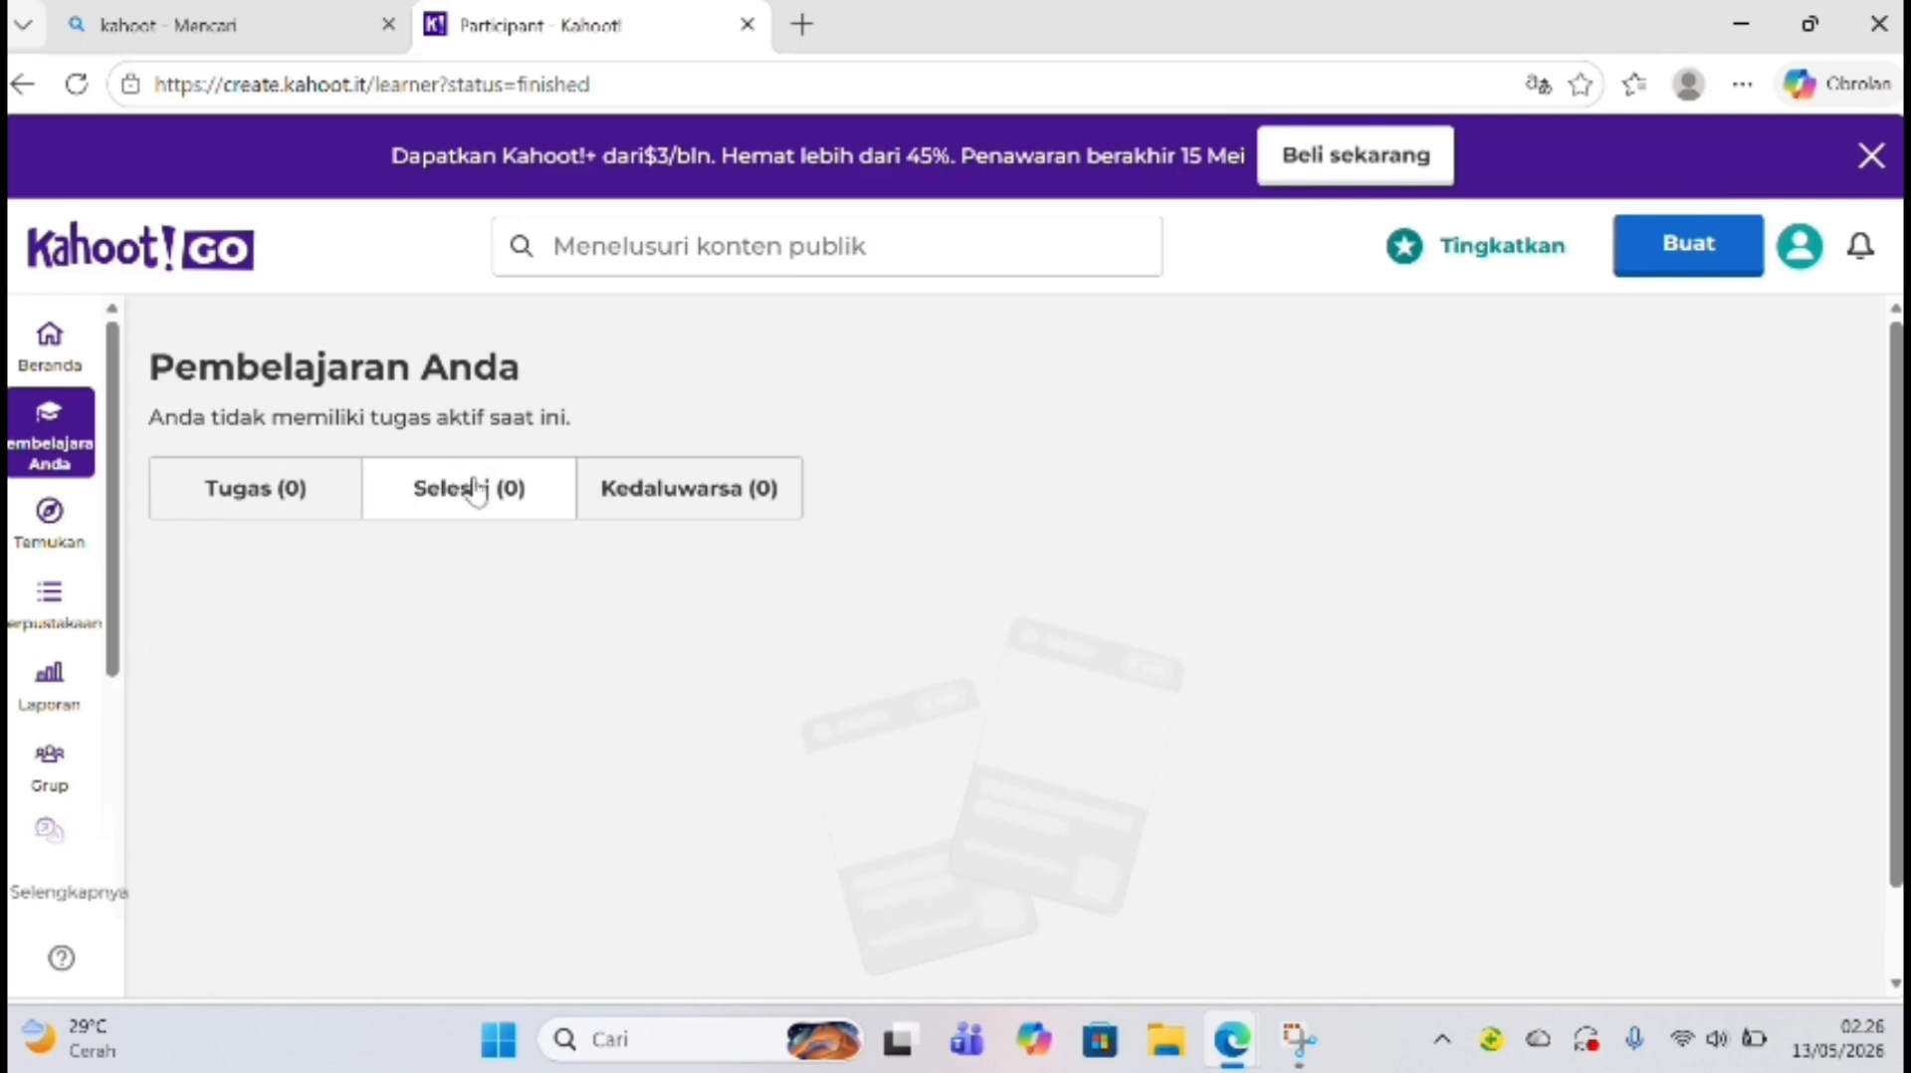
left_click(594, 484)
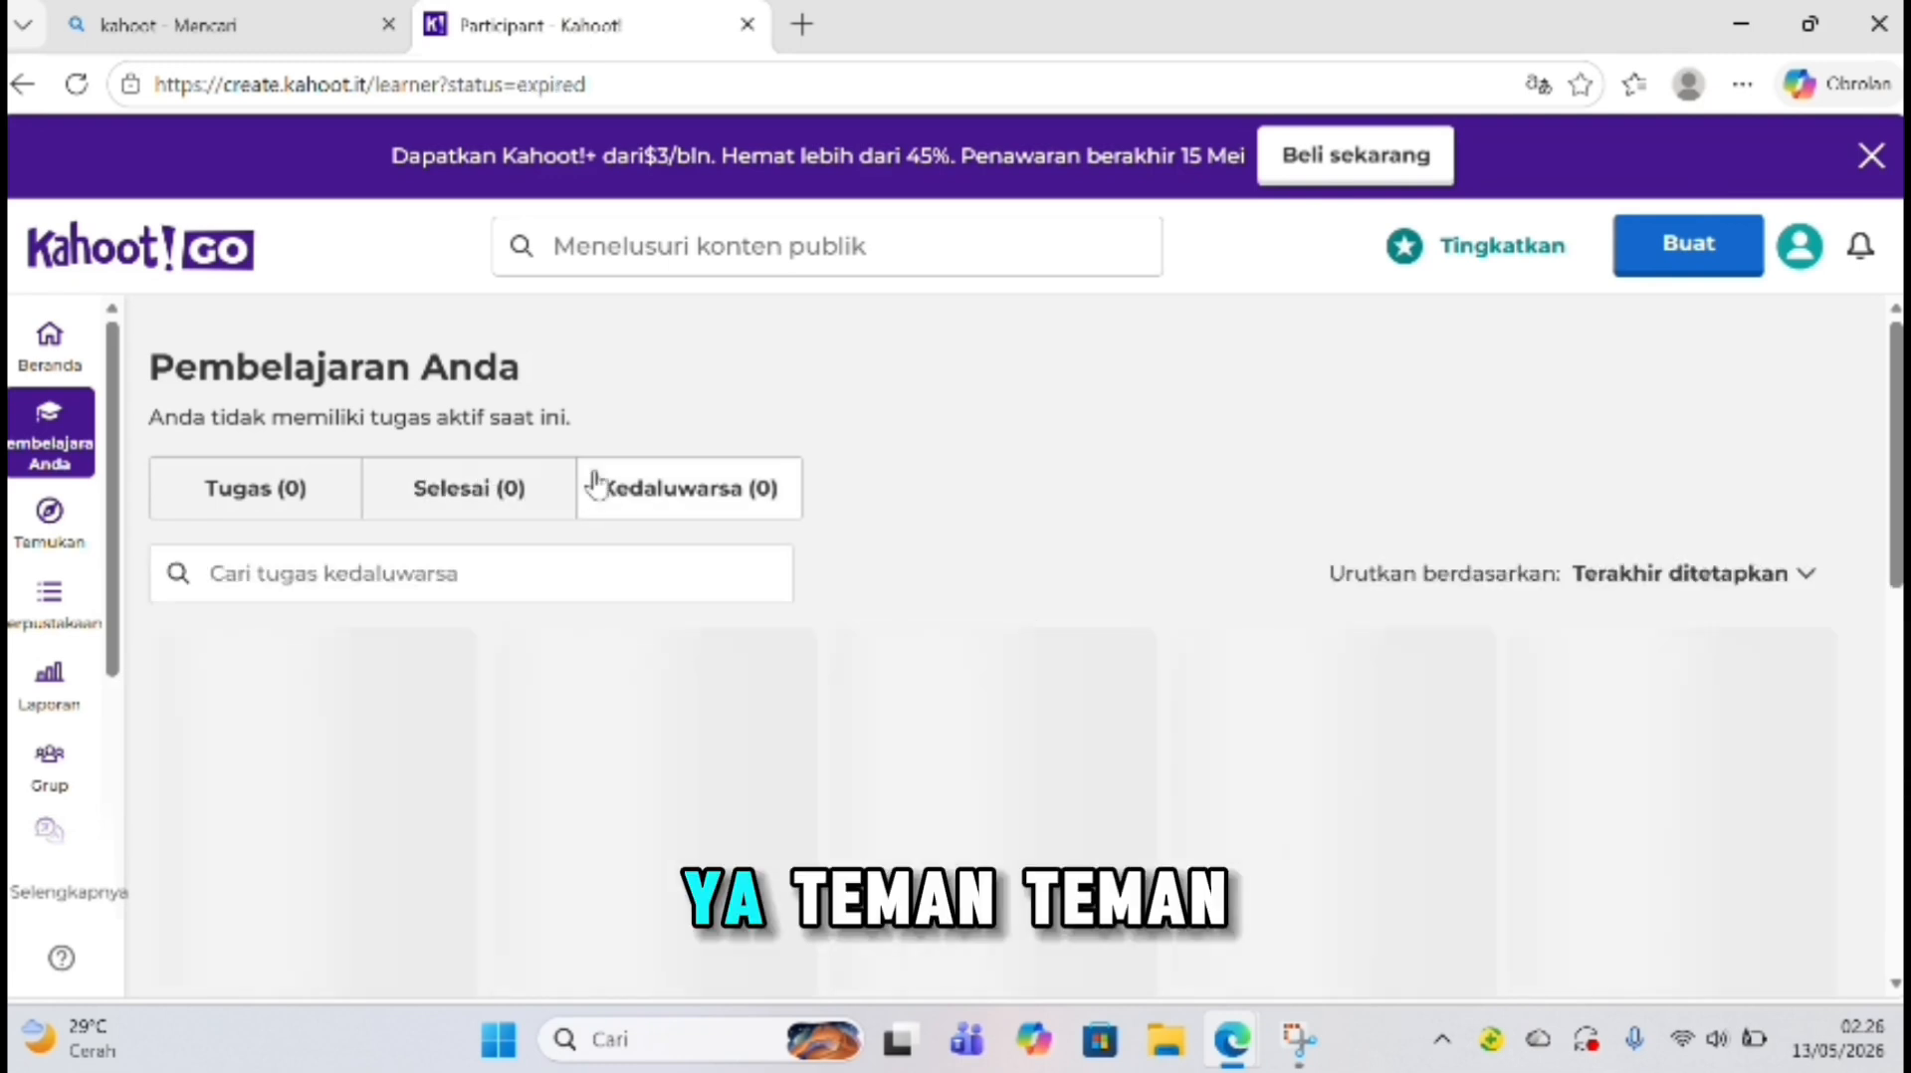
Step: Visit the Temukan discovery page, and check the library's recent kahoots and those shared with the account
left_click(64, 531)
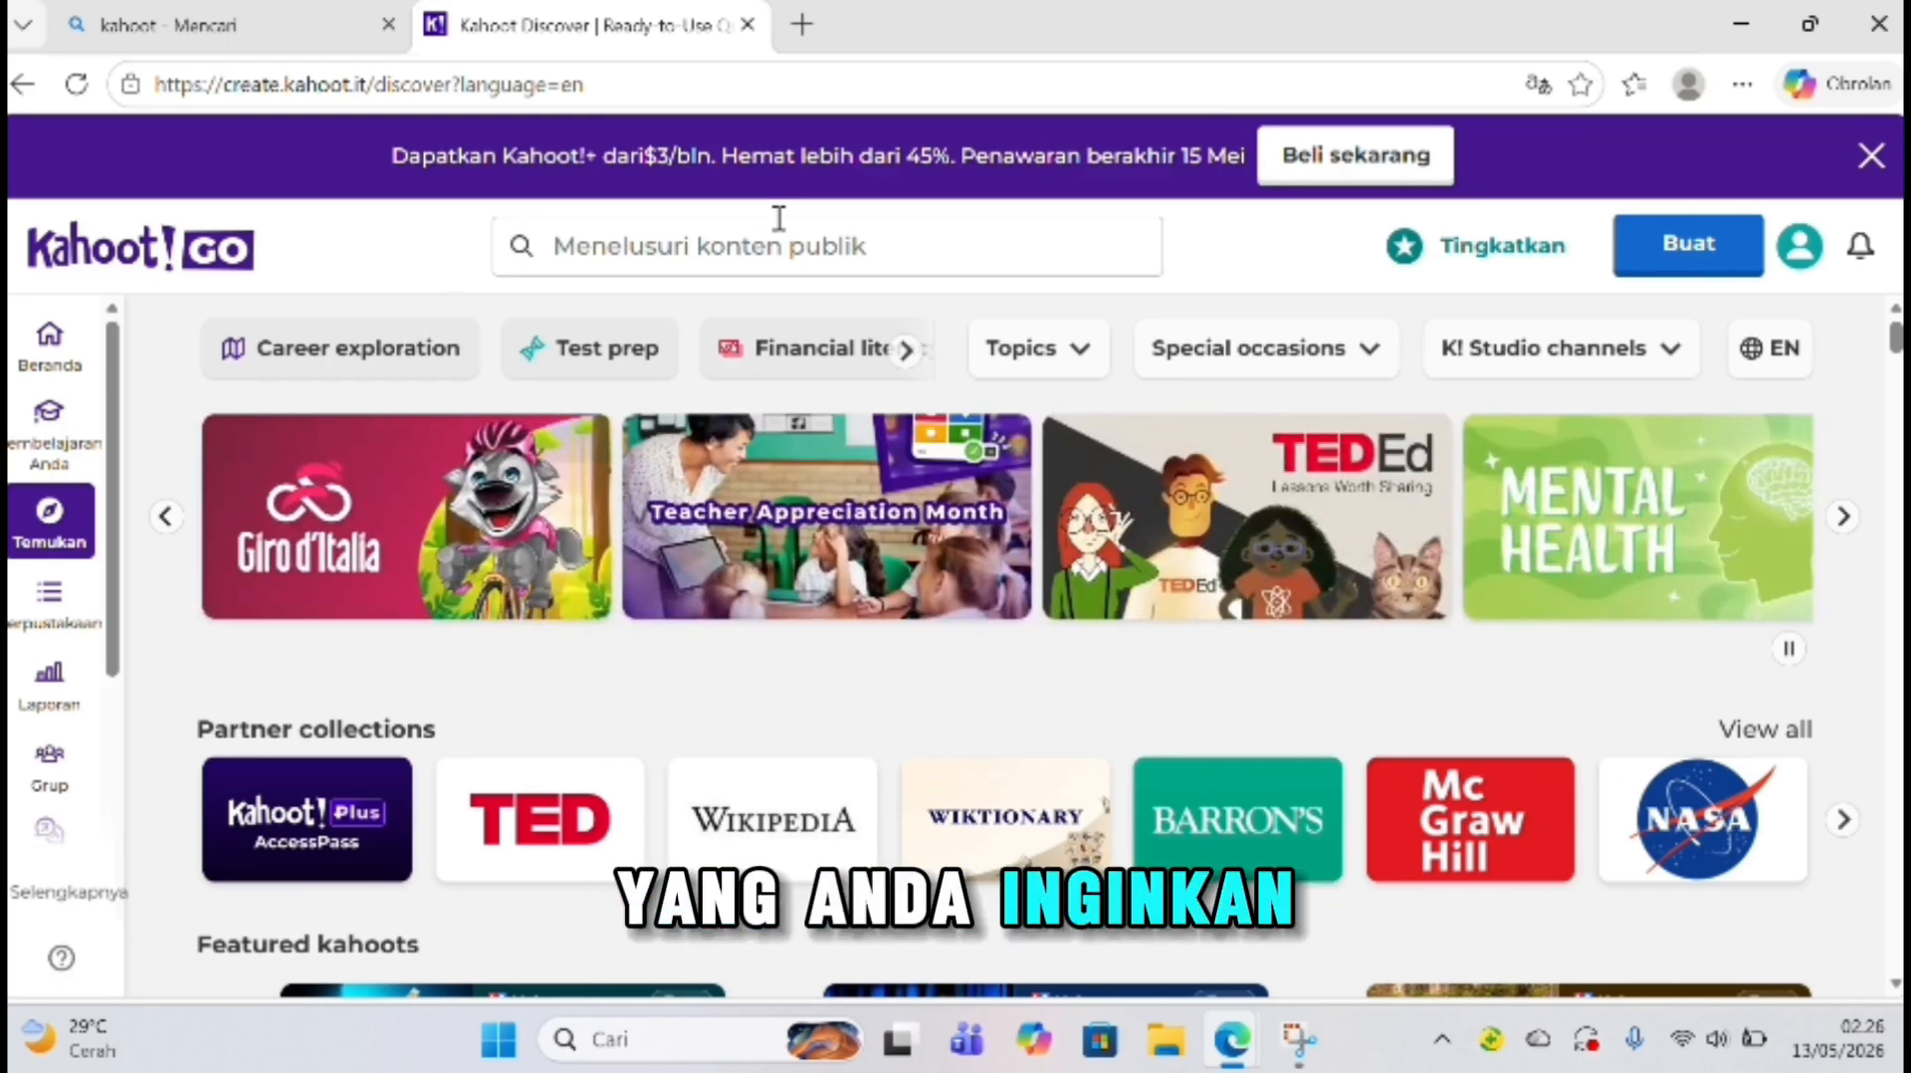
left_click(58, 603)
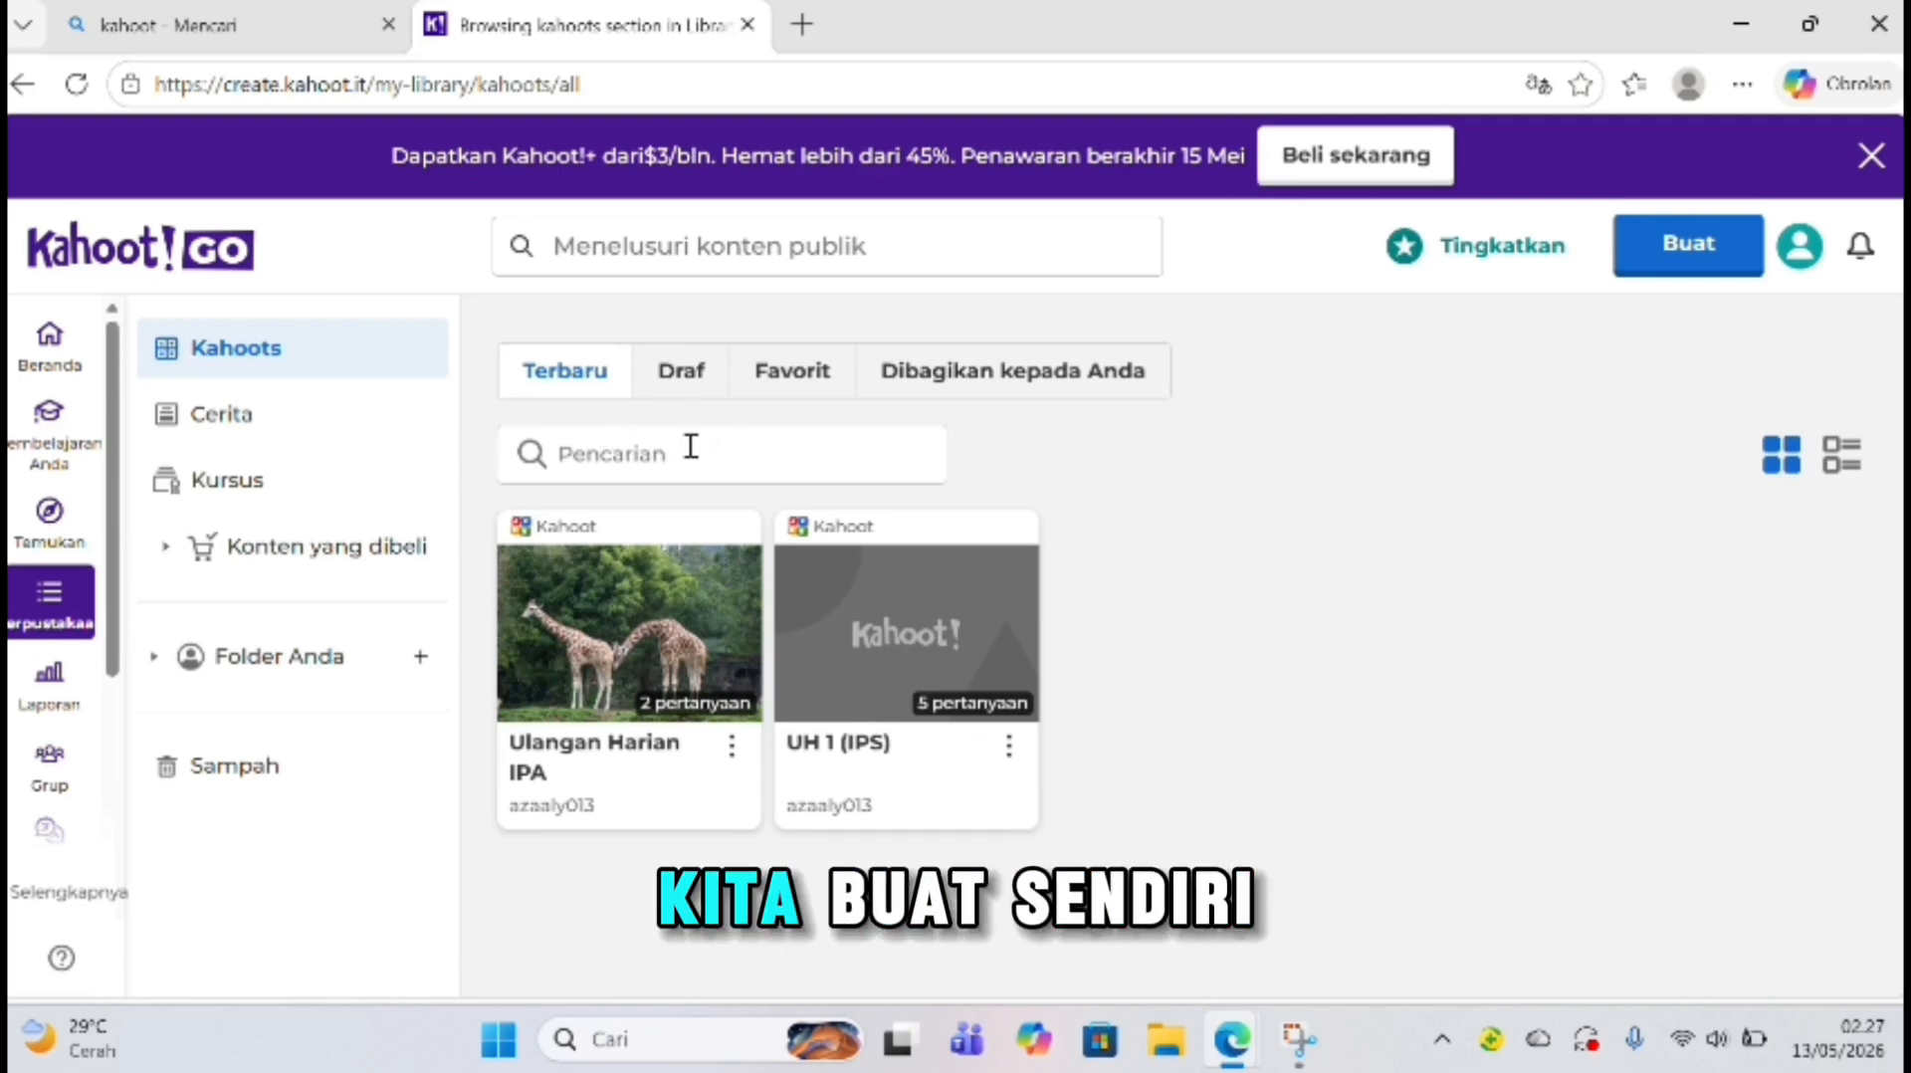
mouse_move(754, 537)
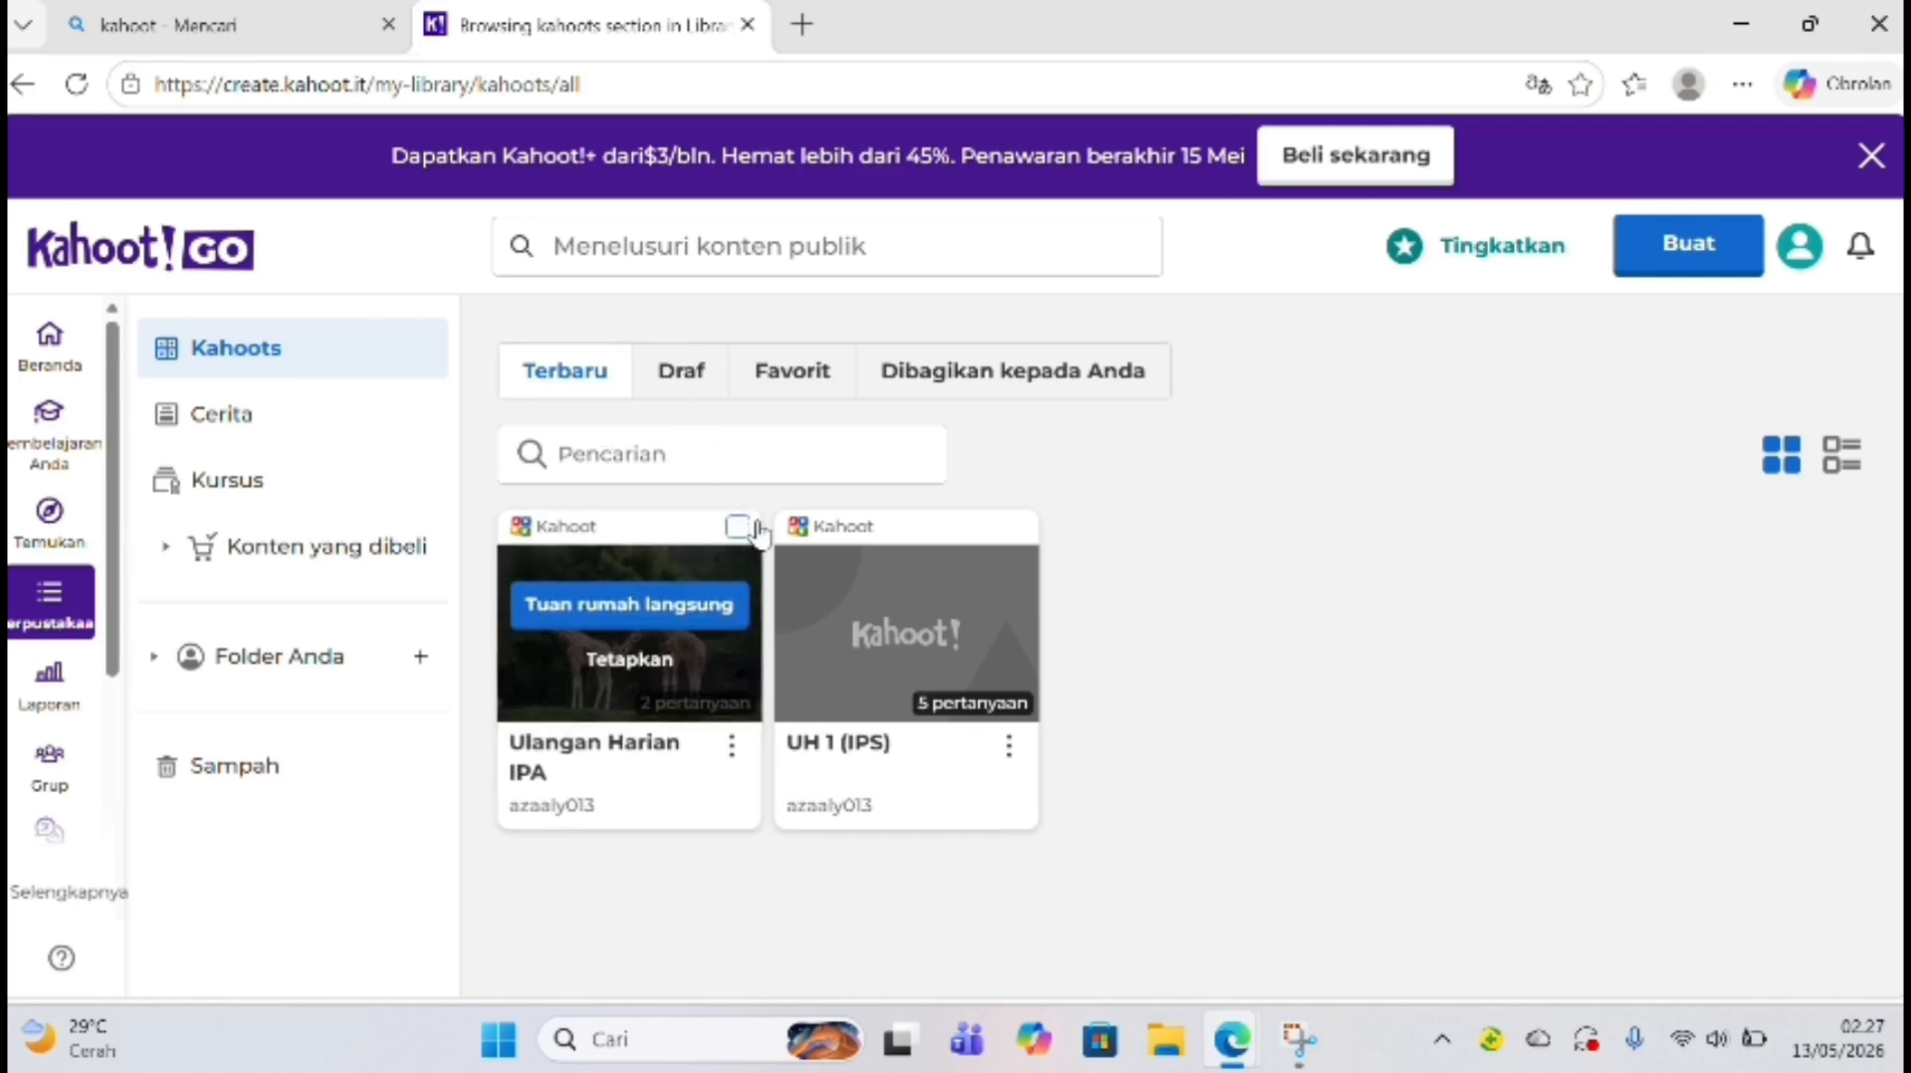
left_click(920, 396)
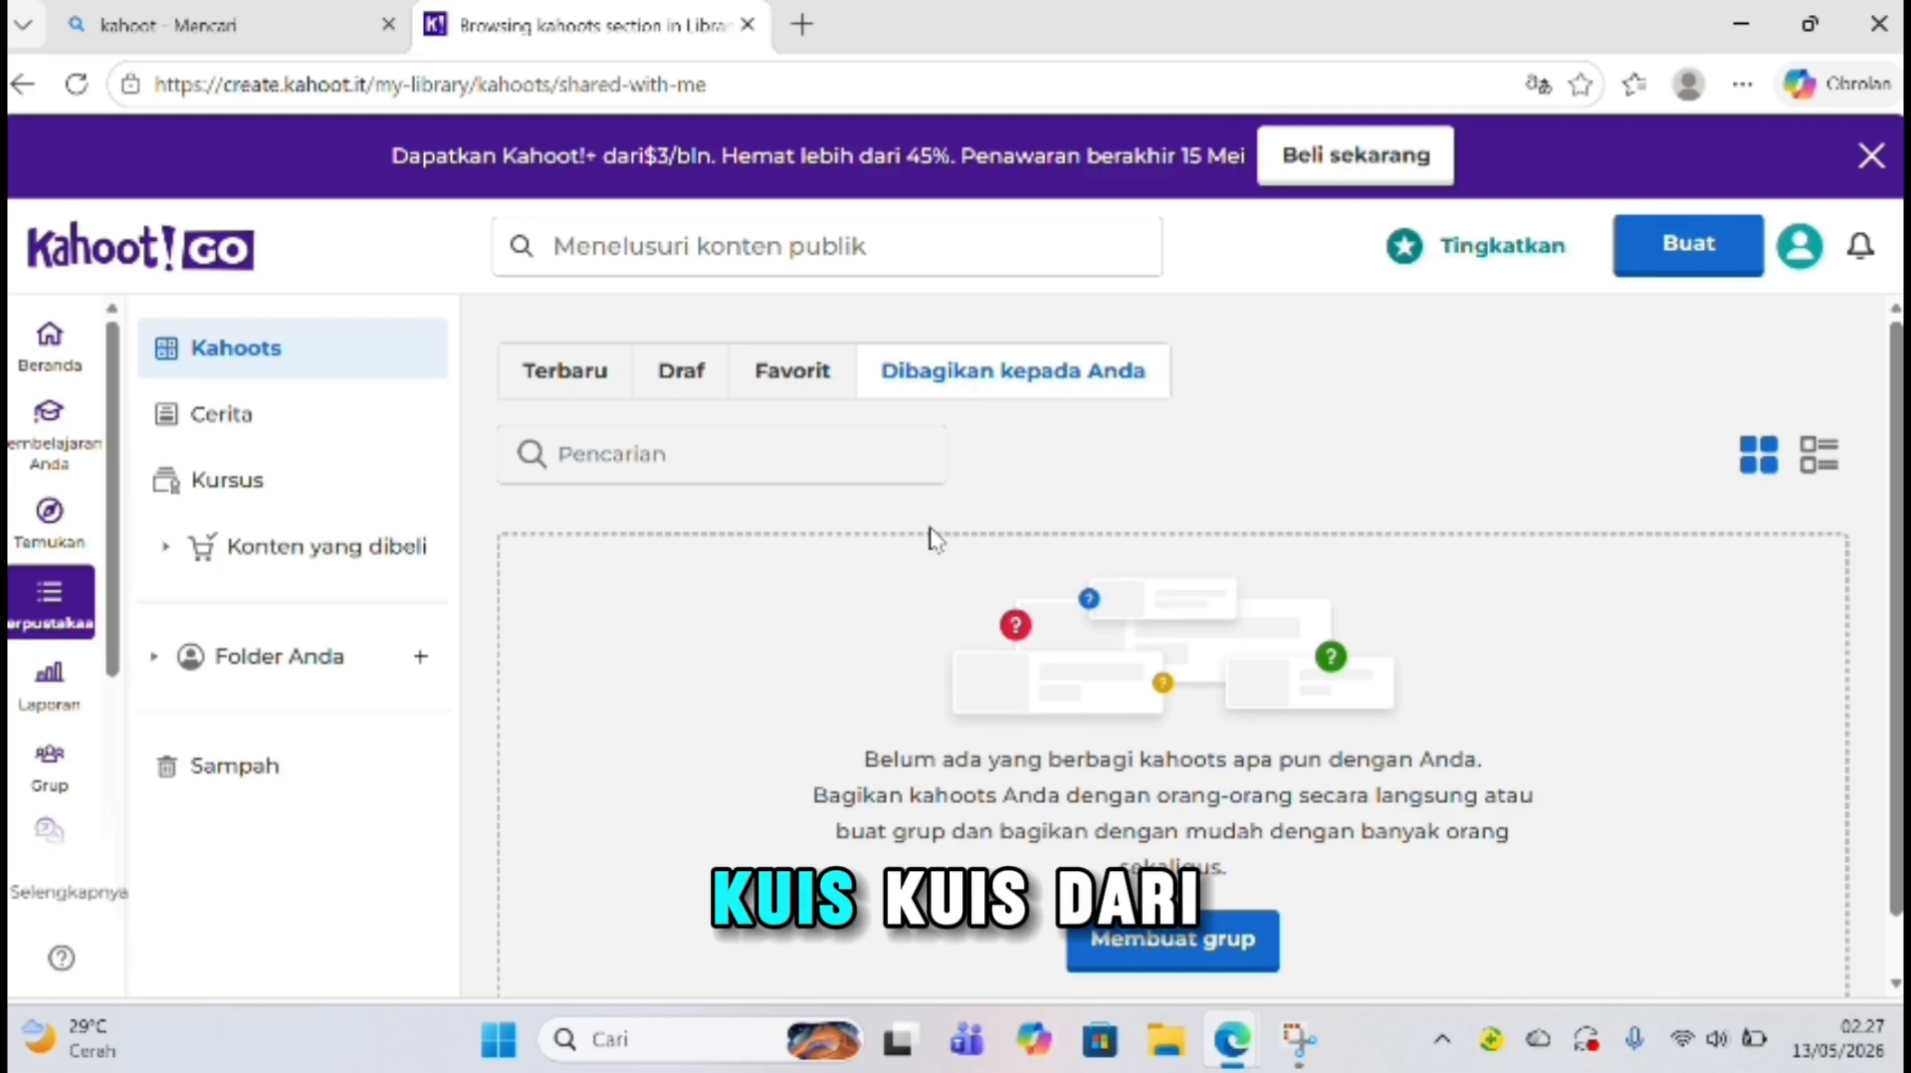
scroll(941, 557, "down", 1)
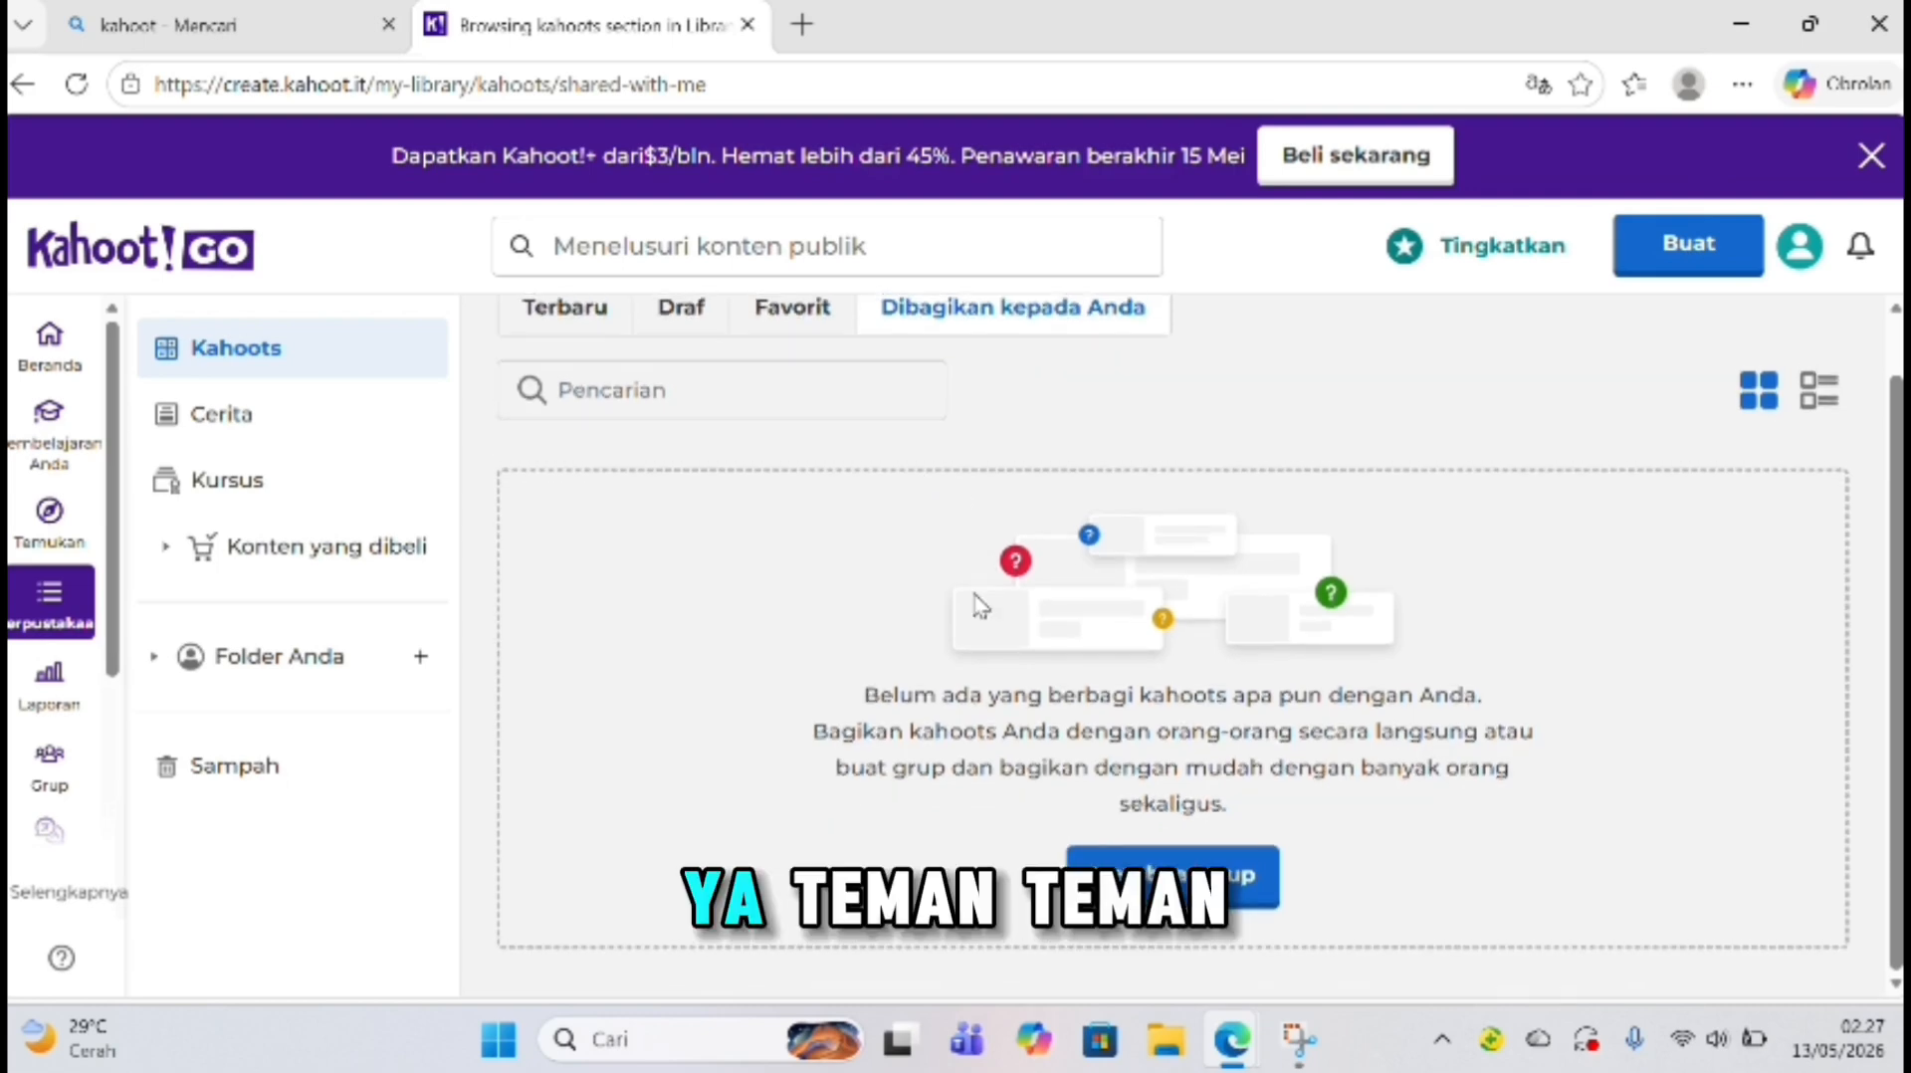
Step: Open the live-game report for UH 1 (IPS) and review its Ringkasan summary
left_click(70, 716)
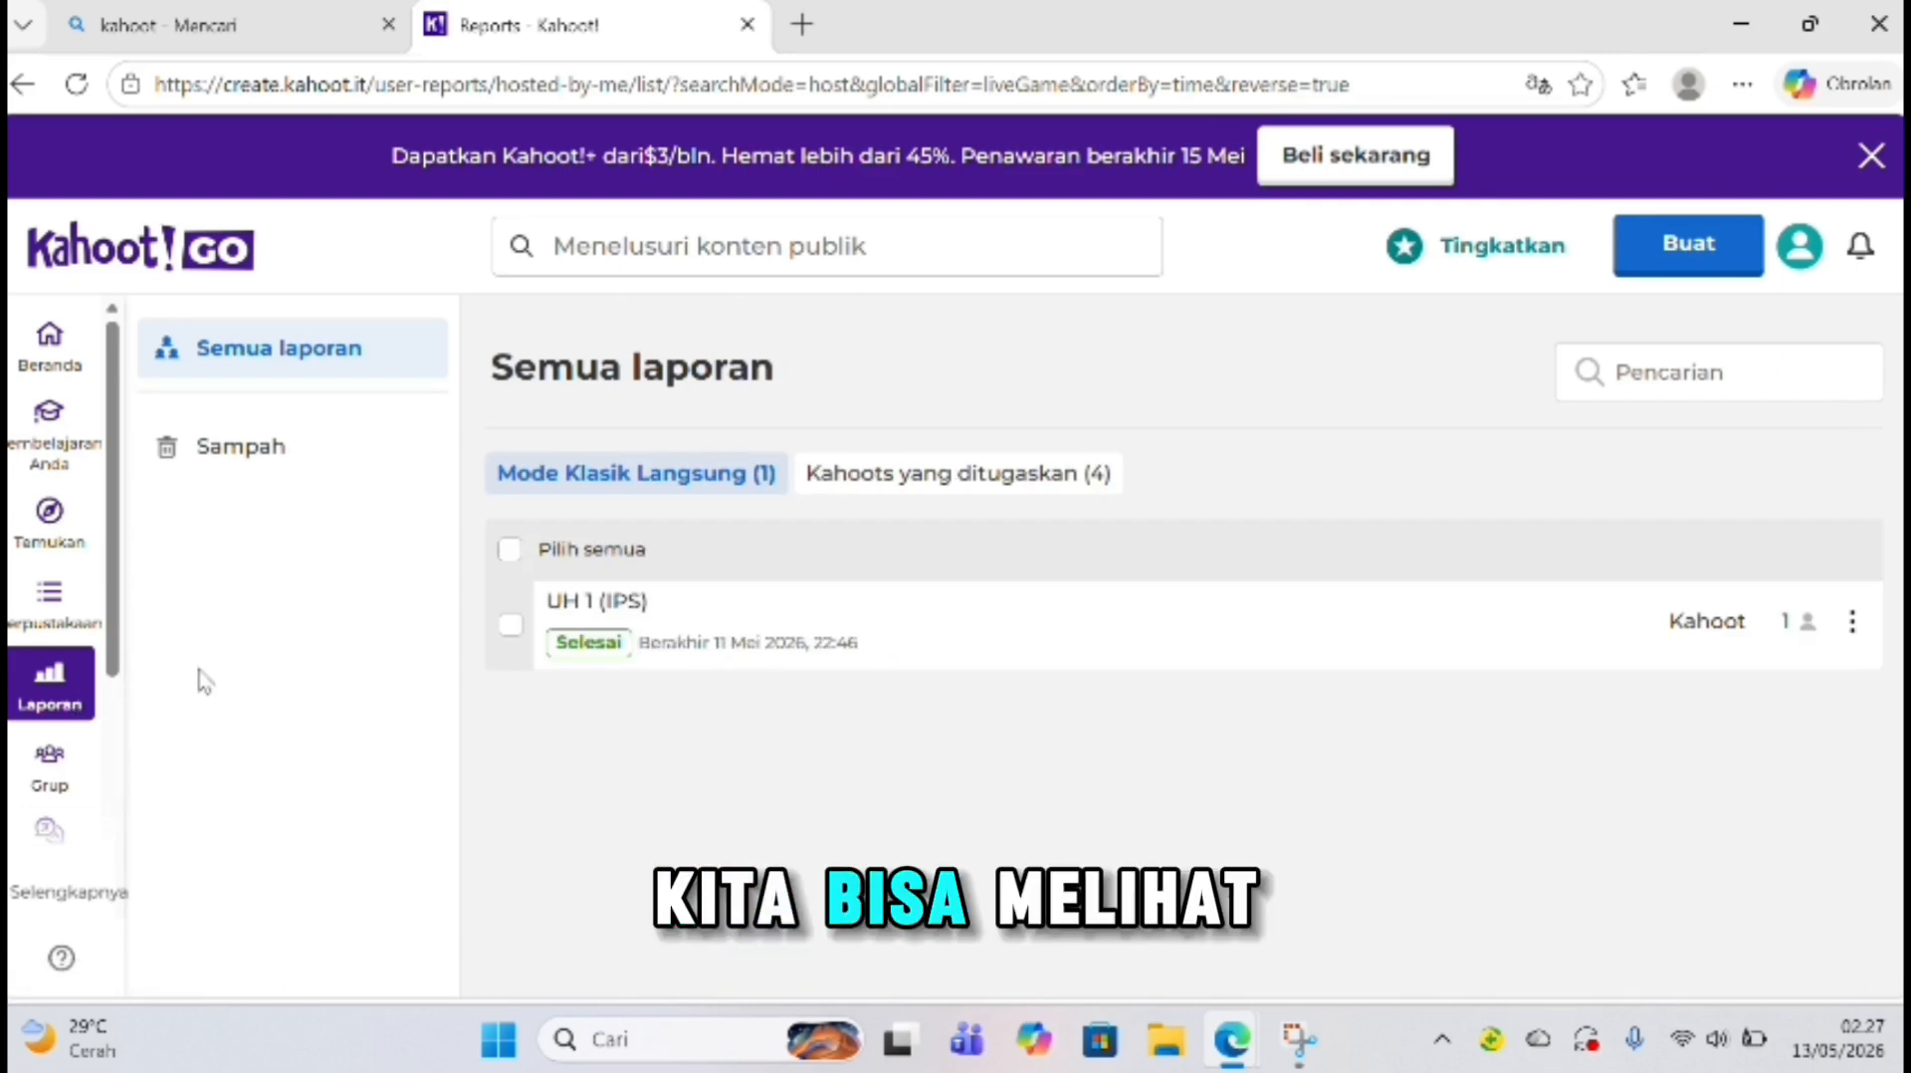
left_click(717, 627)
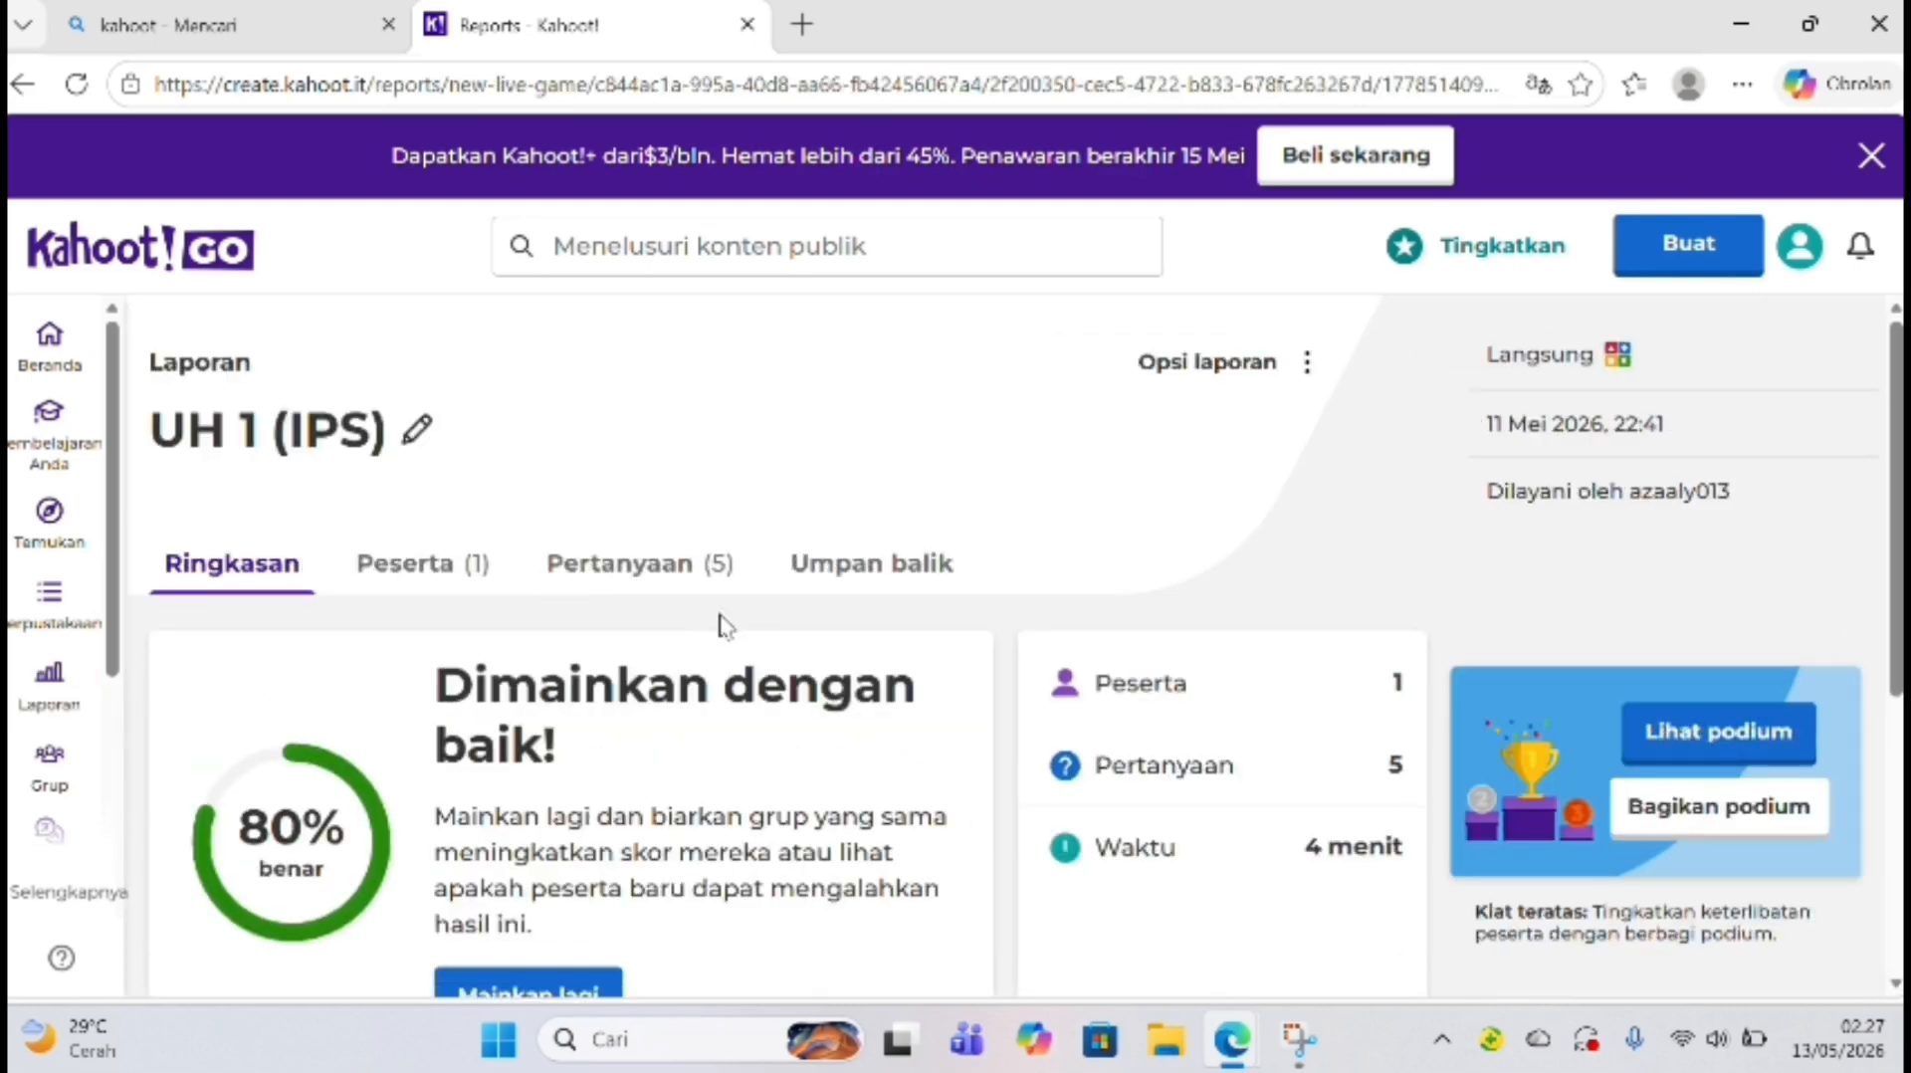
scroll(720, 625, "down", 1)
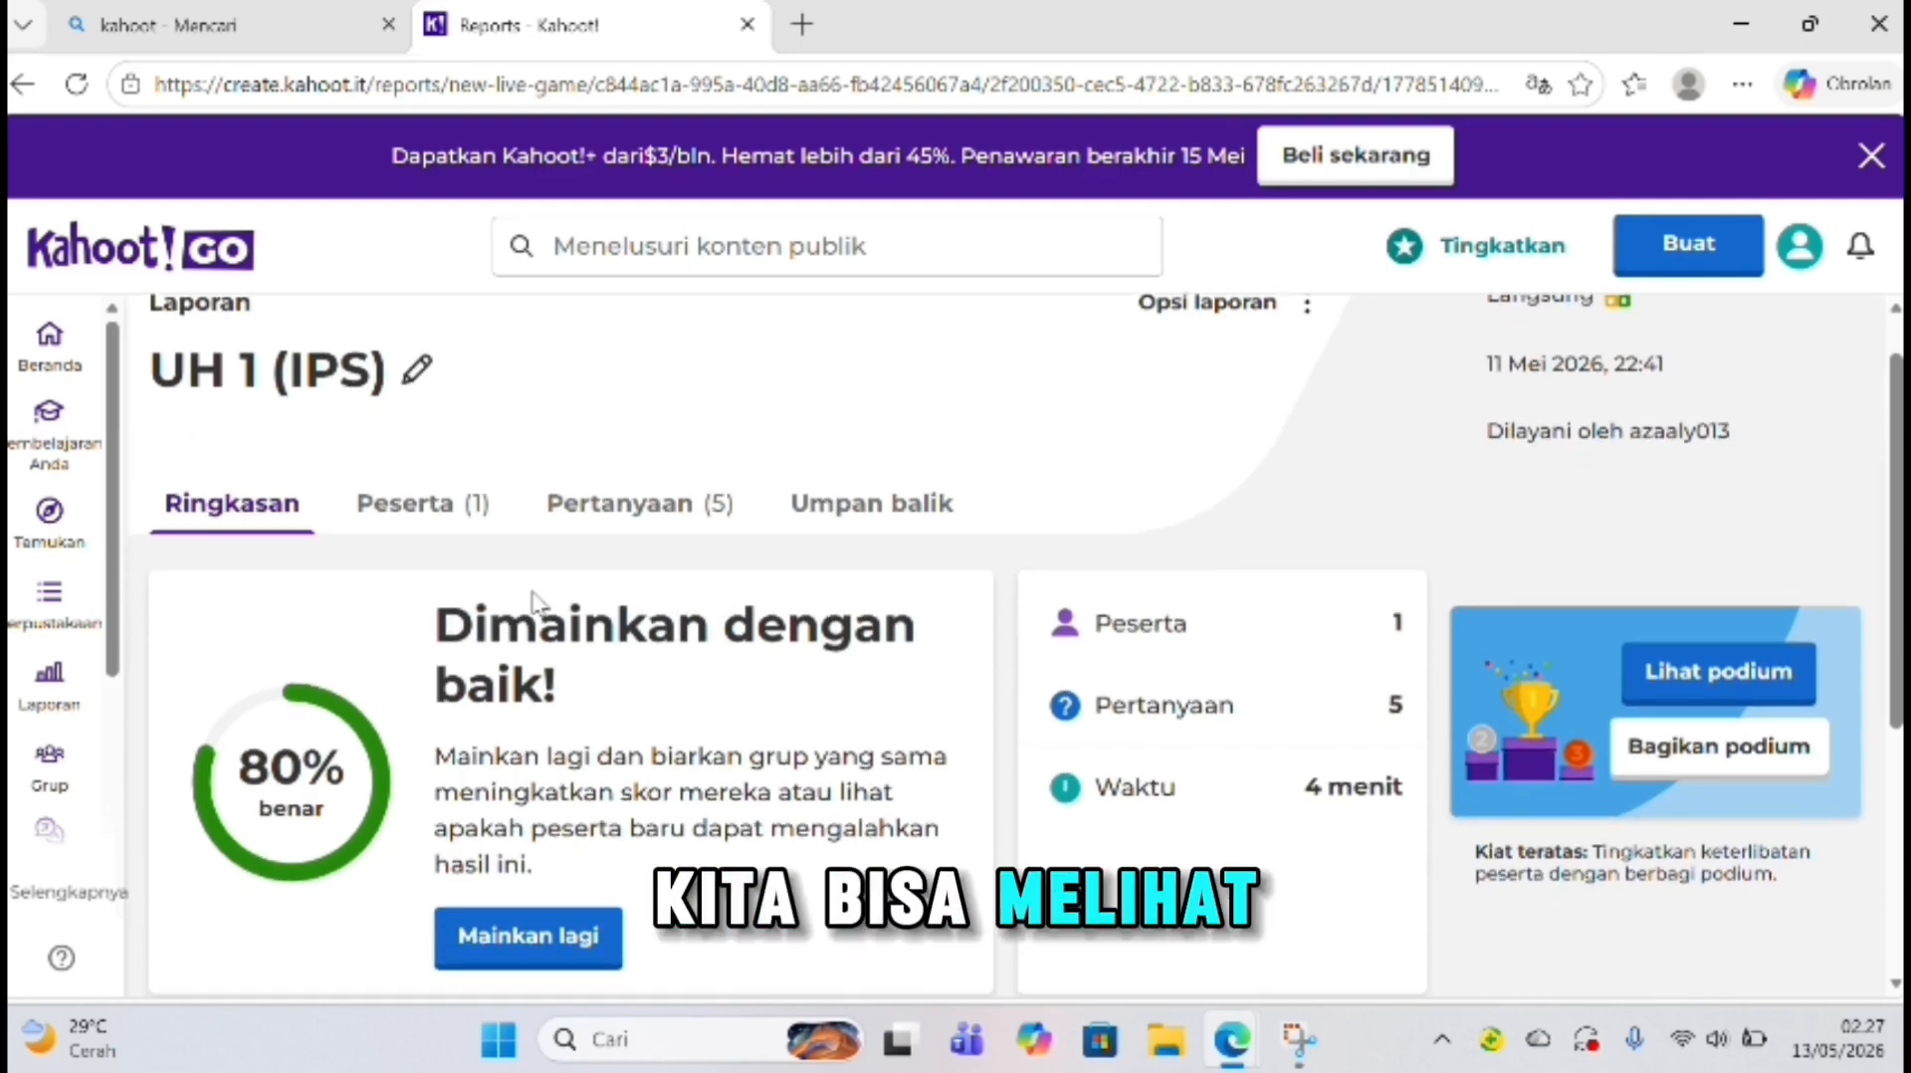
scroll(538, 601, "down", 1)
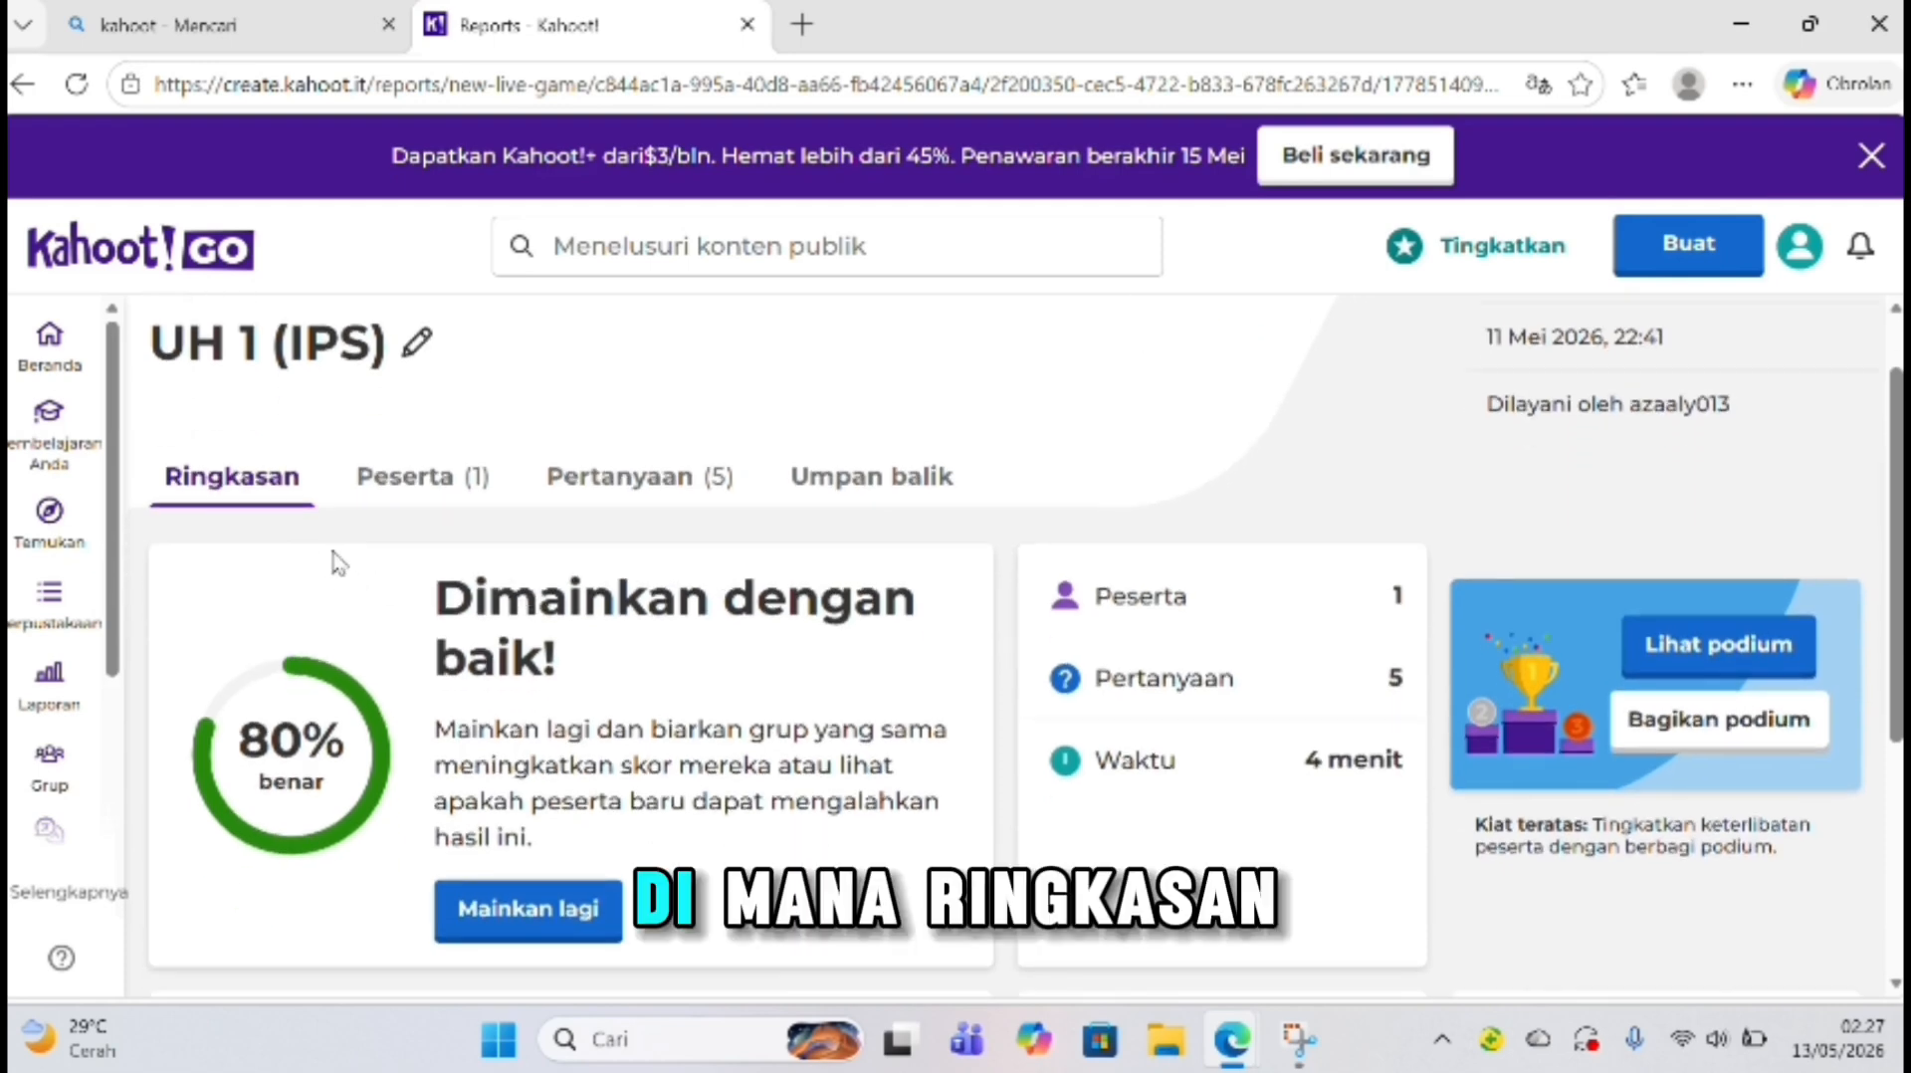
Step: Review the participant results and the question list in the UH 1 (IPS) report
left_click(423, 482)
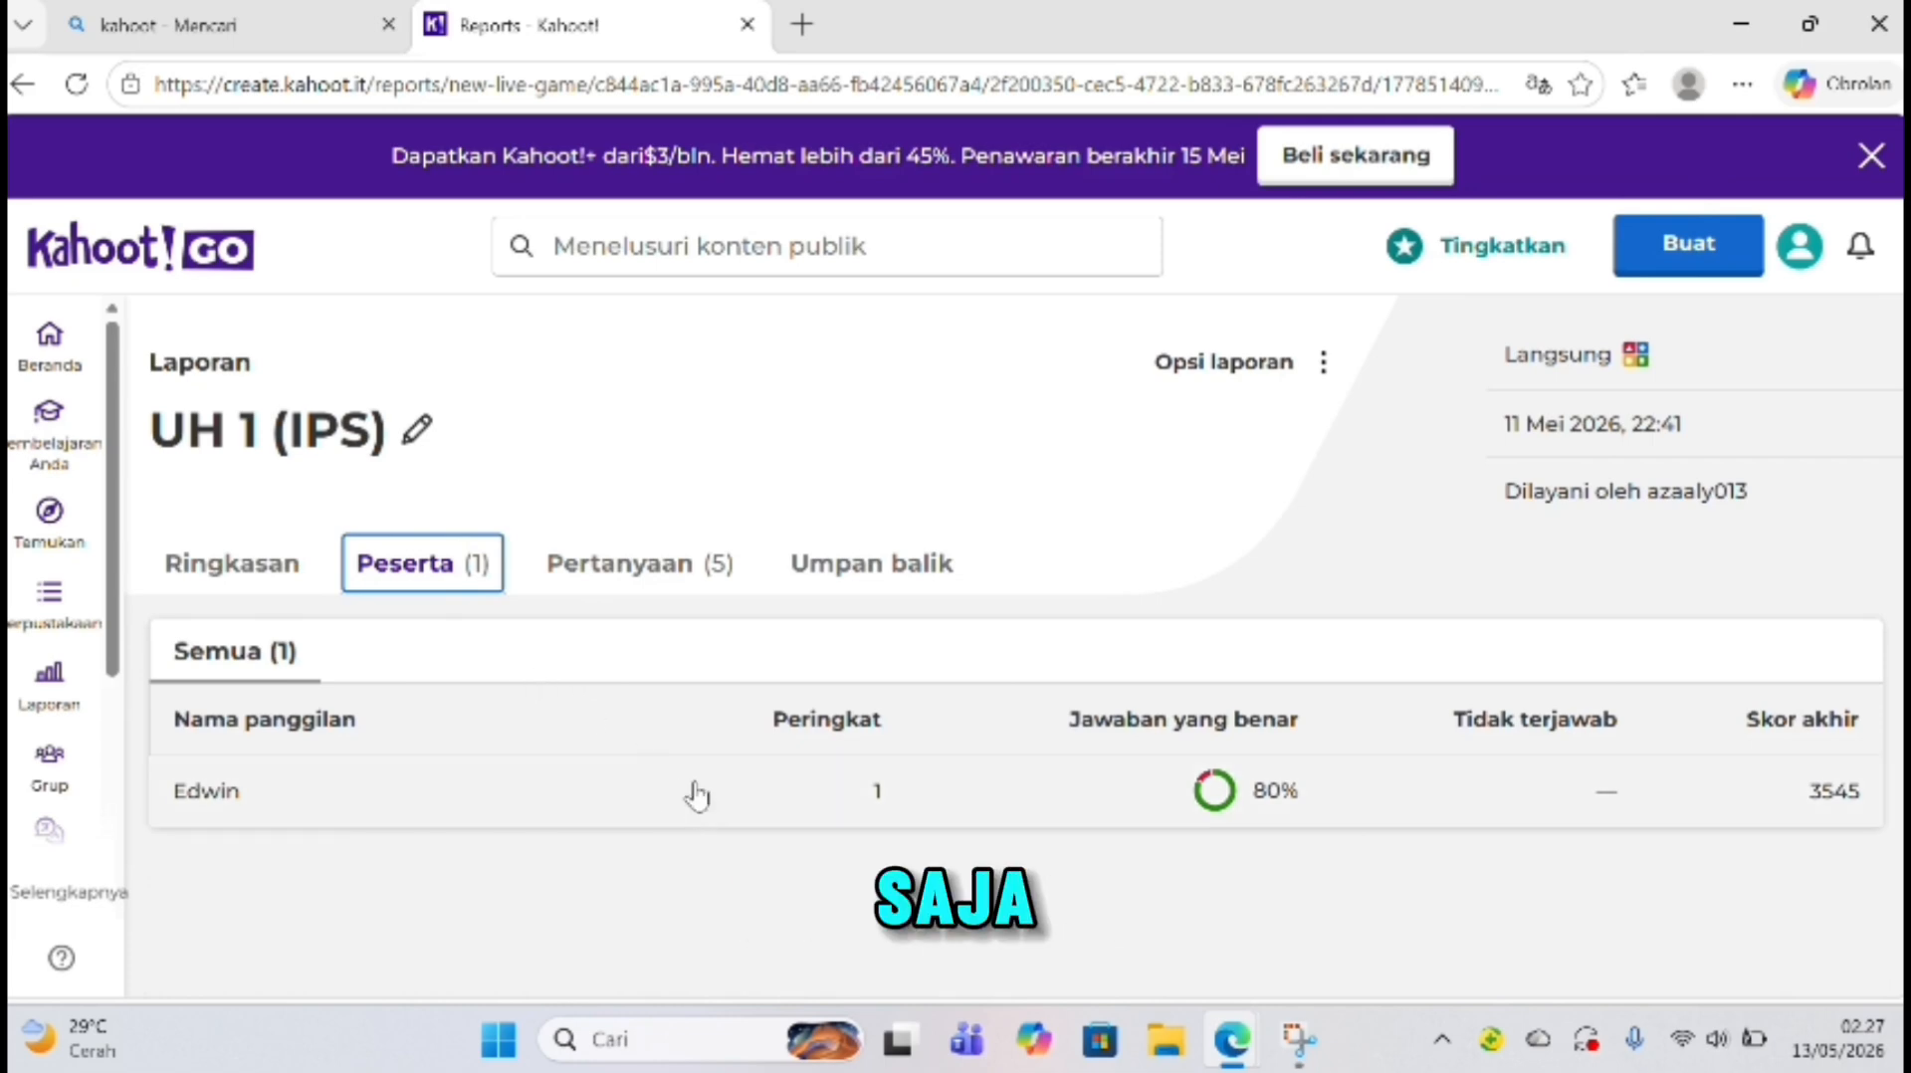
left_click(697, 576)
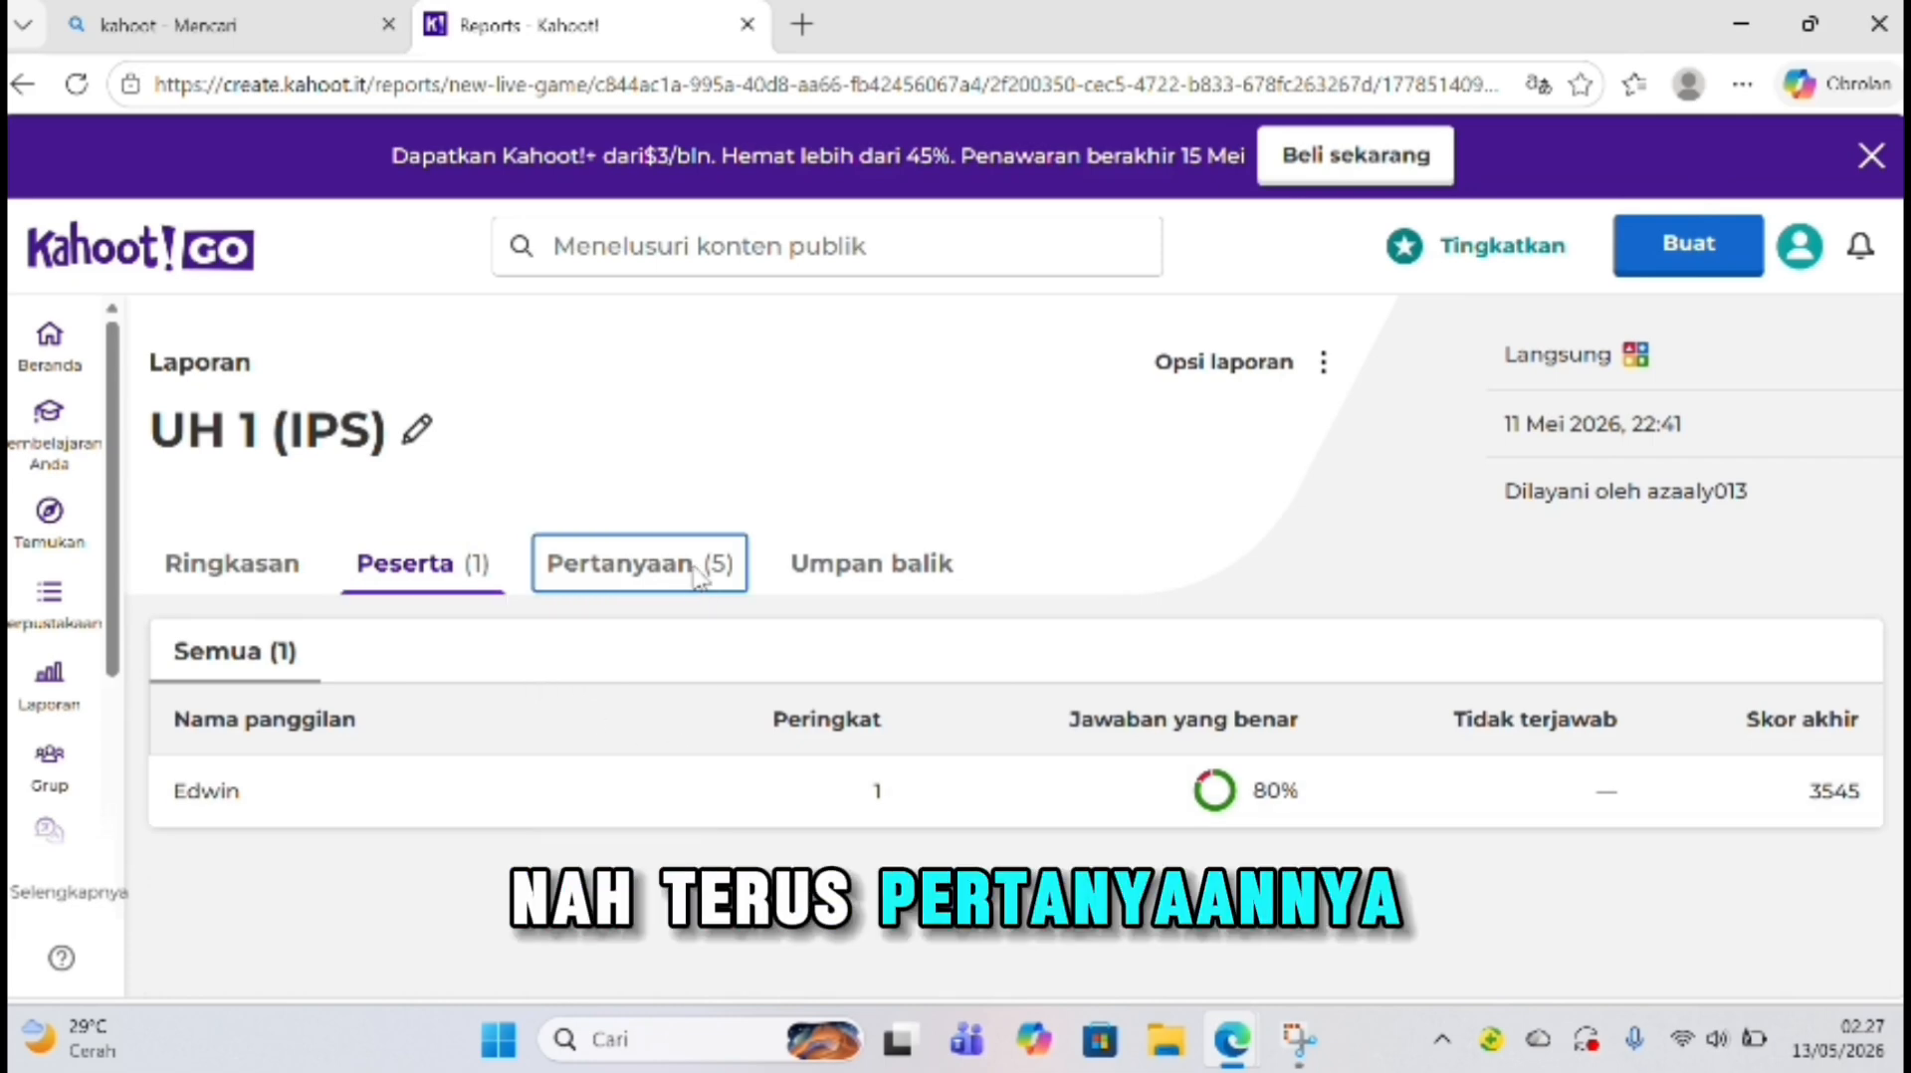
scroll(702, 709, "down", 2)
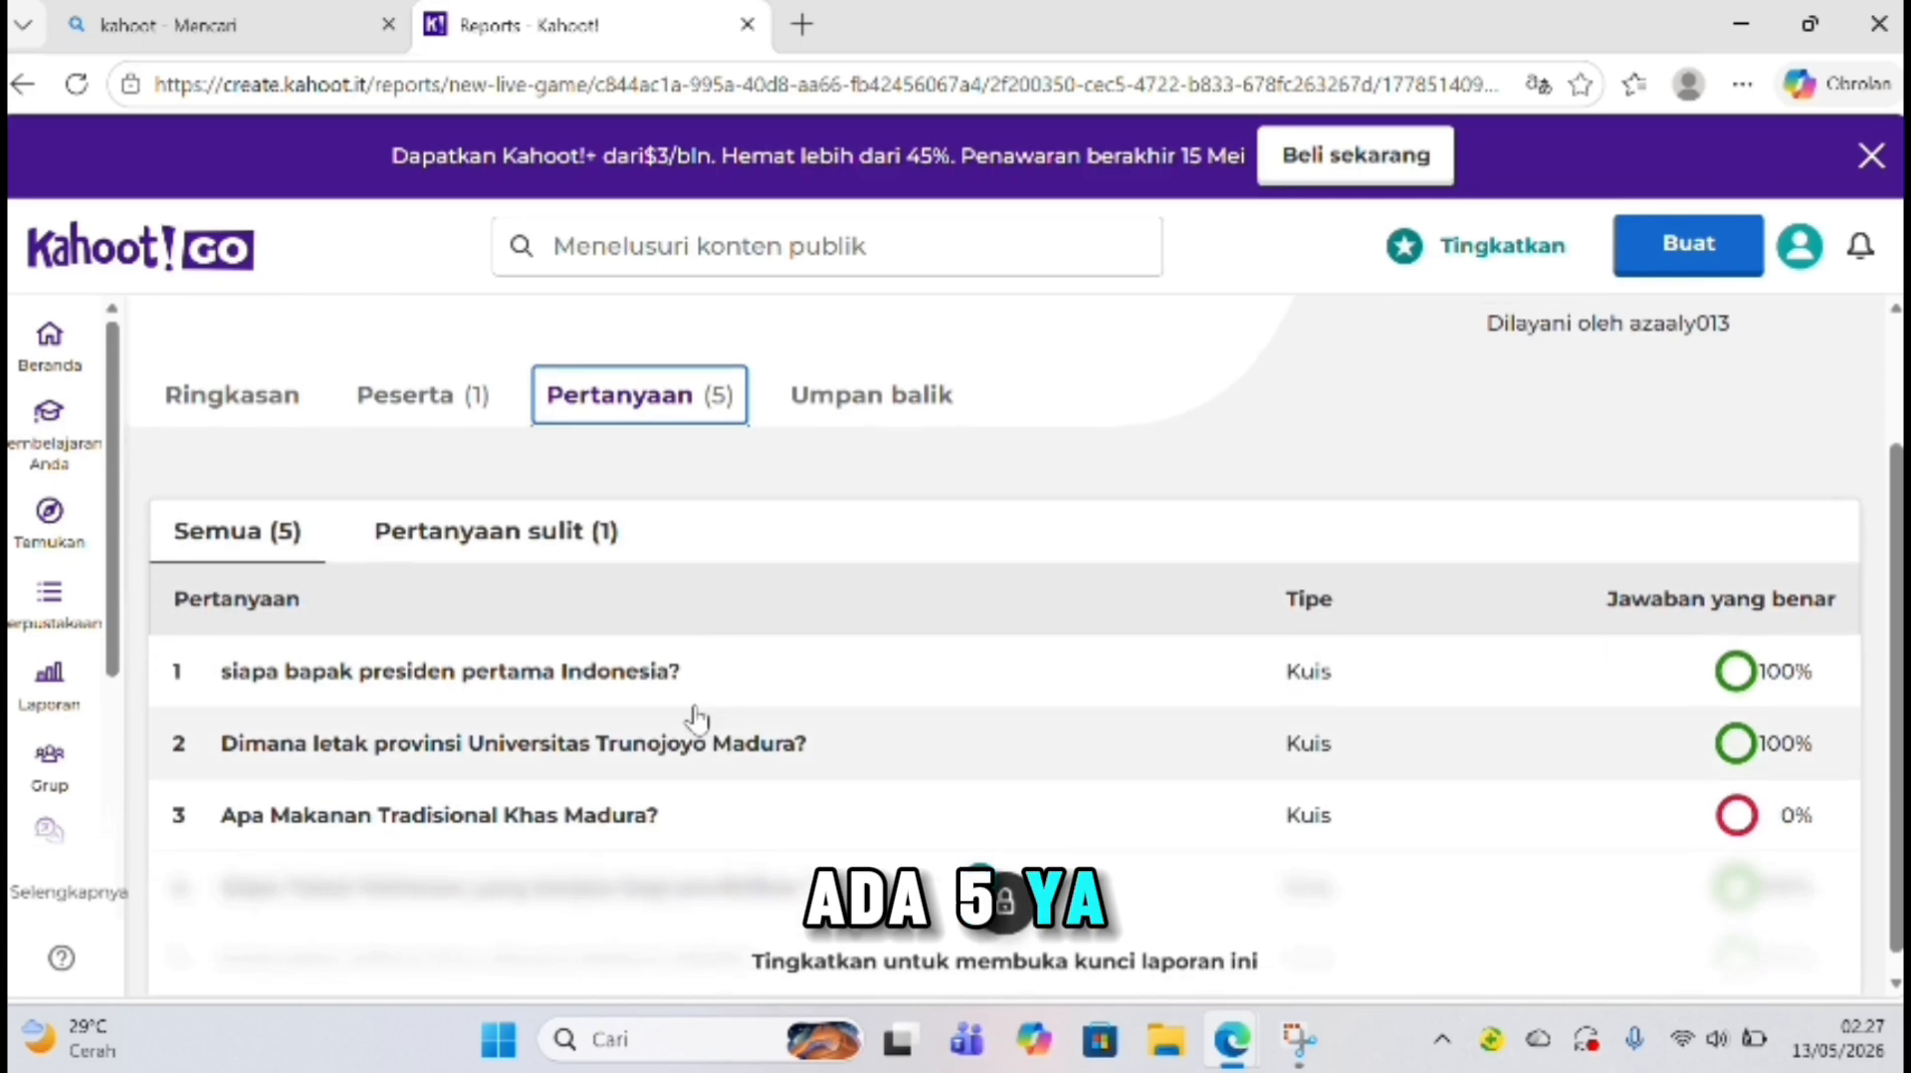
scroll(697, 717, "up", 1)
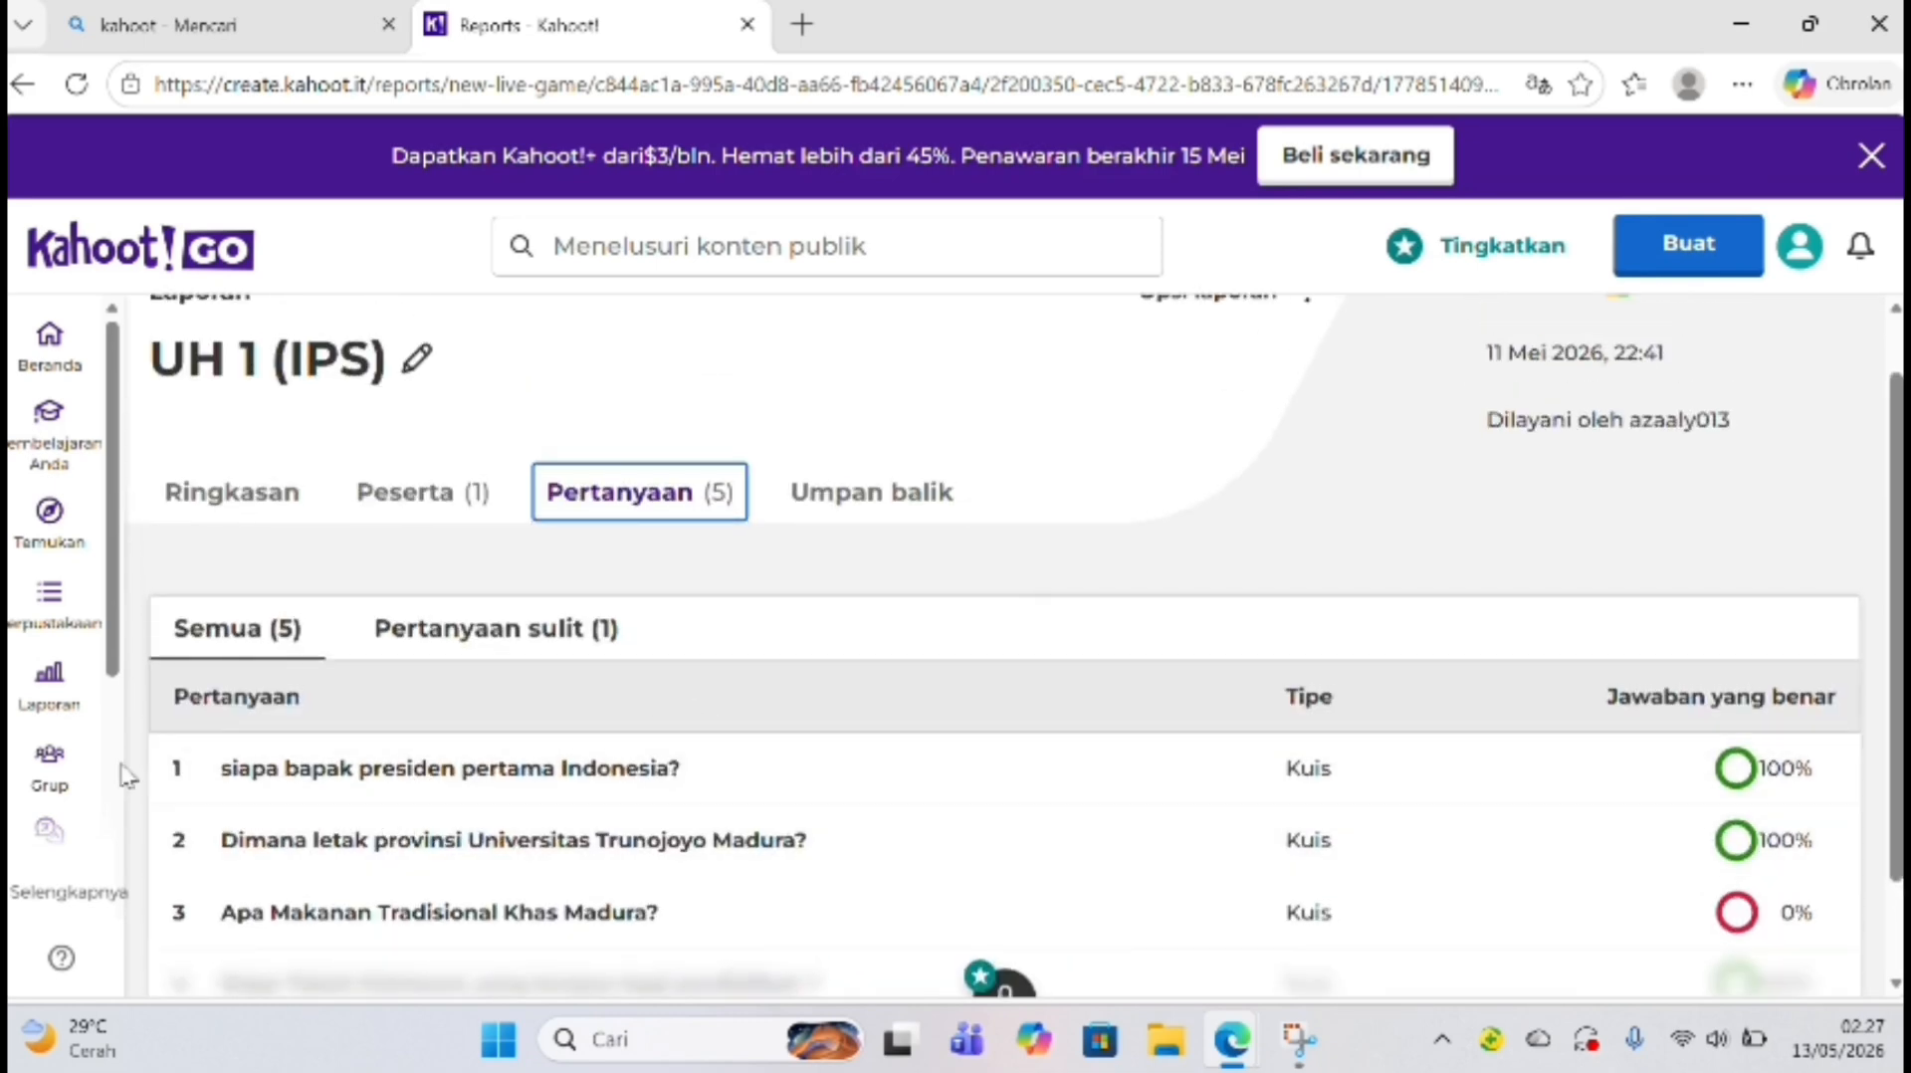
Step: Visit the groups page, and browse the 20 most popular languages in Kahoot! Language Learning
left_click(60, 783)
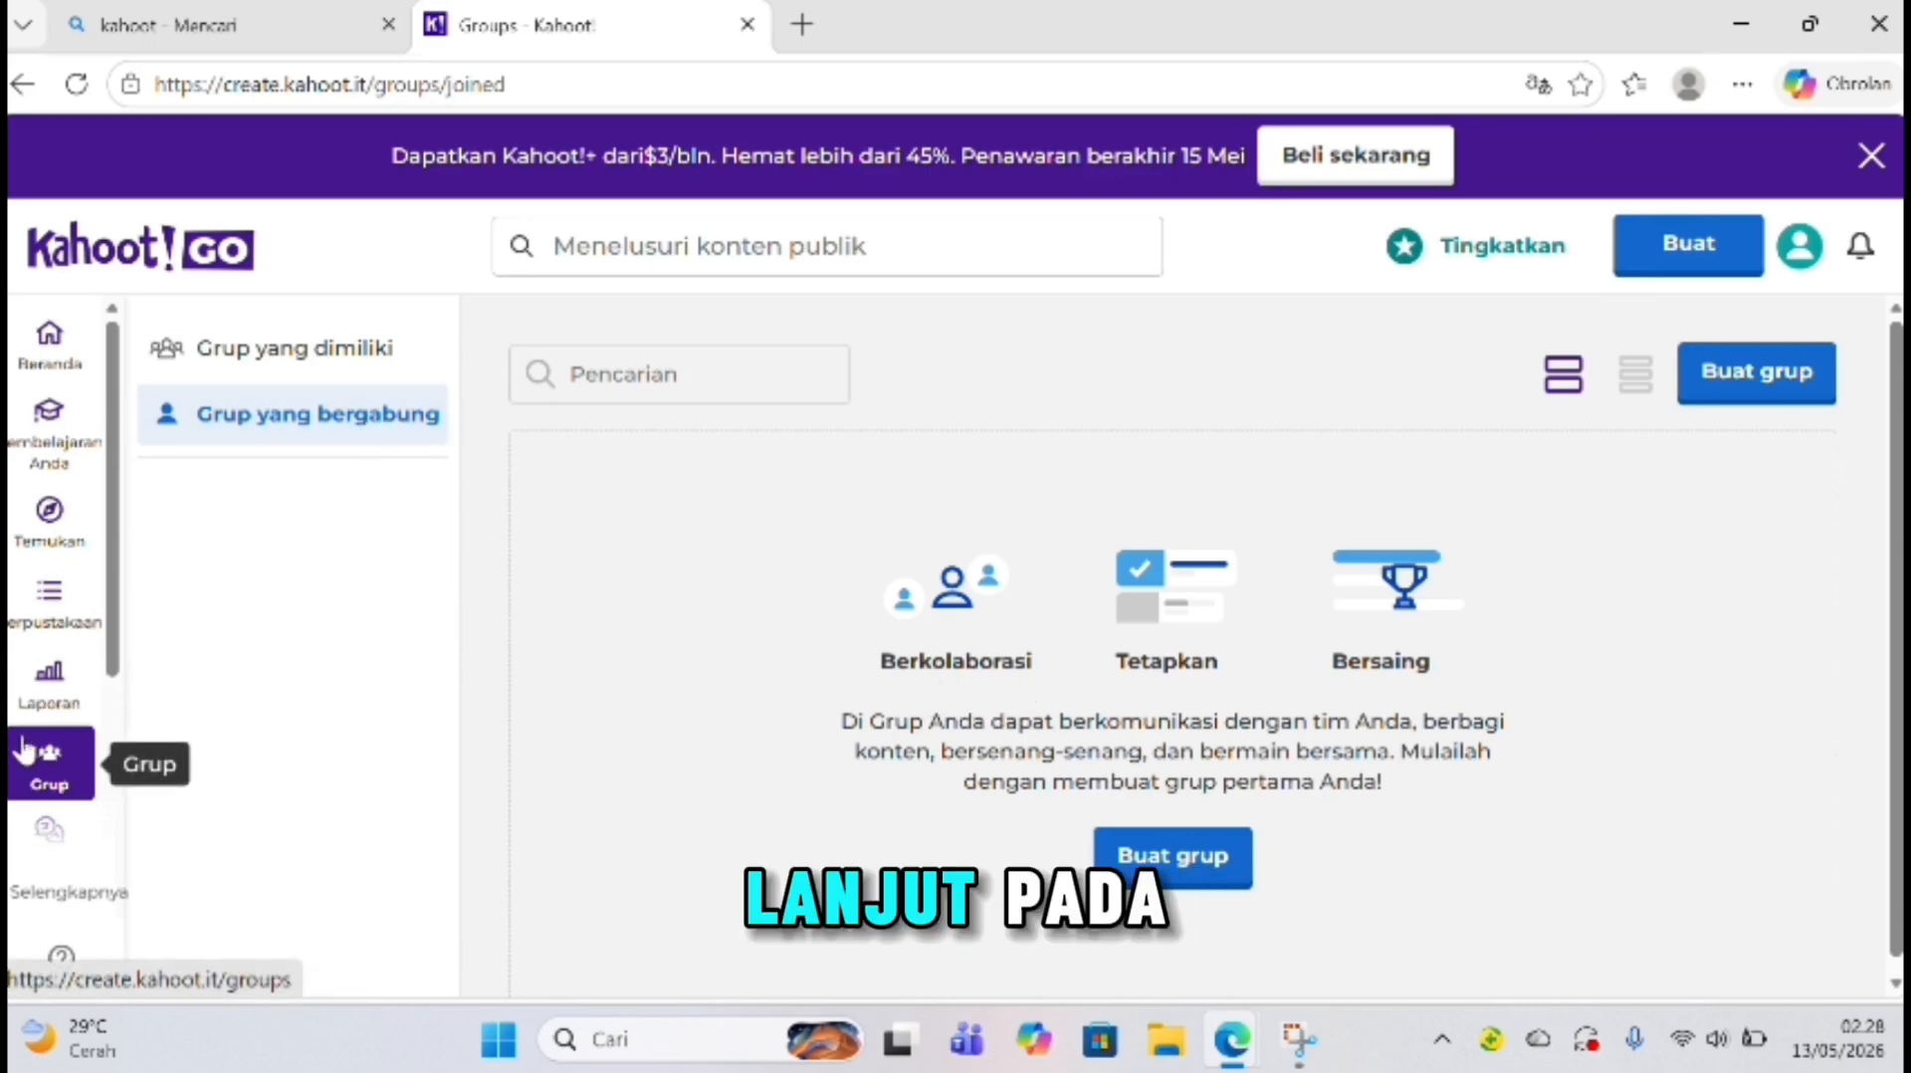
scroll(22, 752, "down", 1)
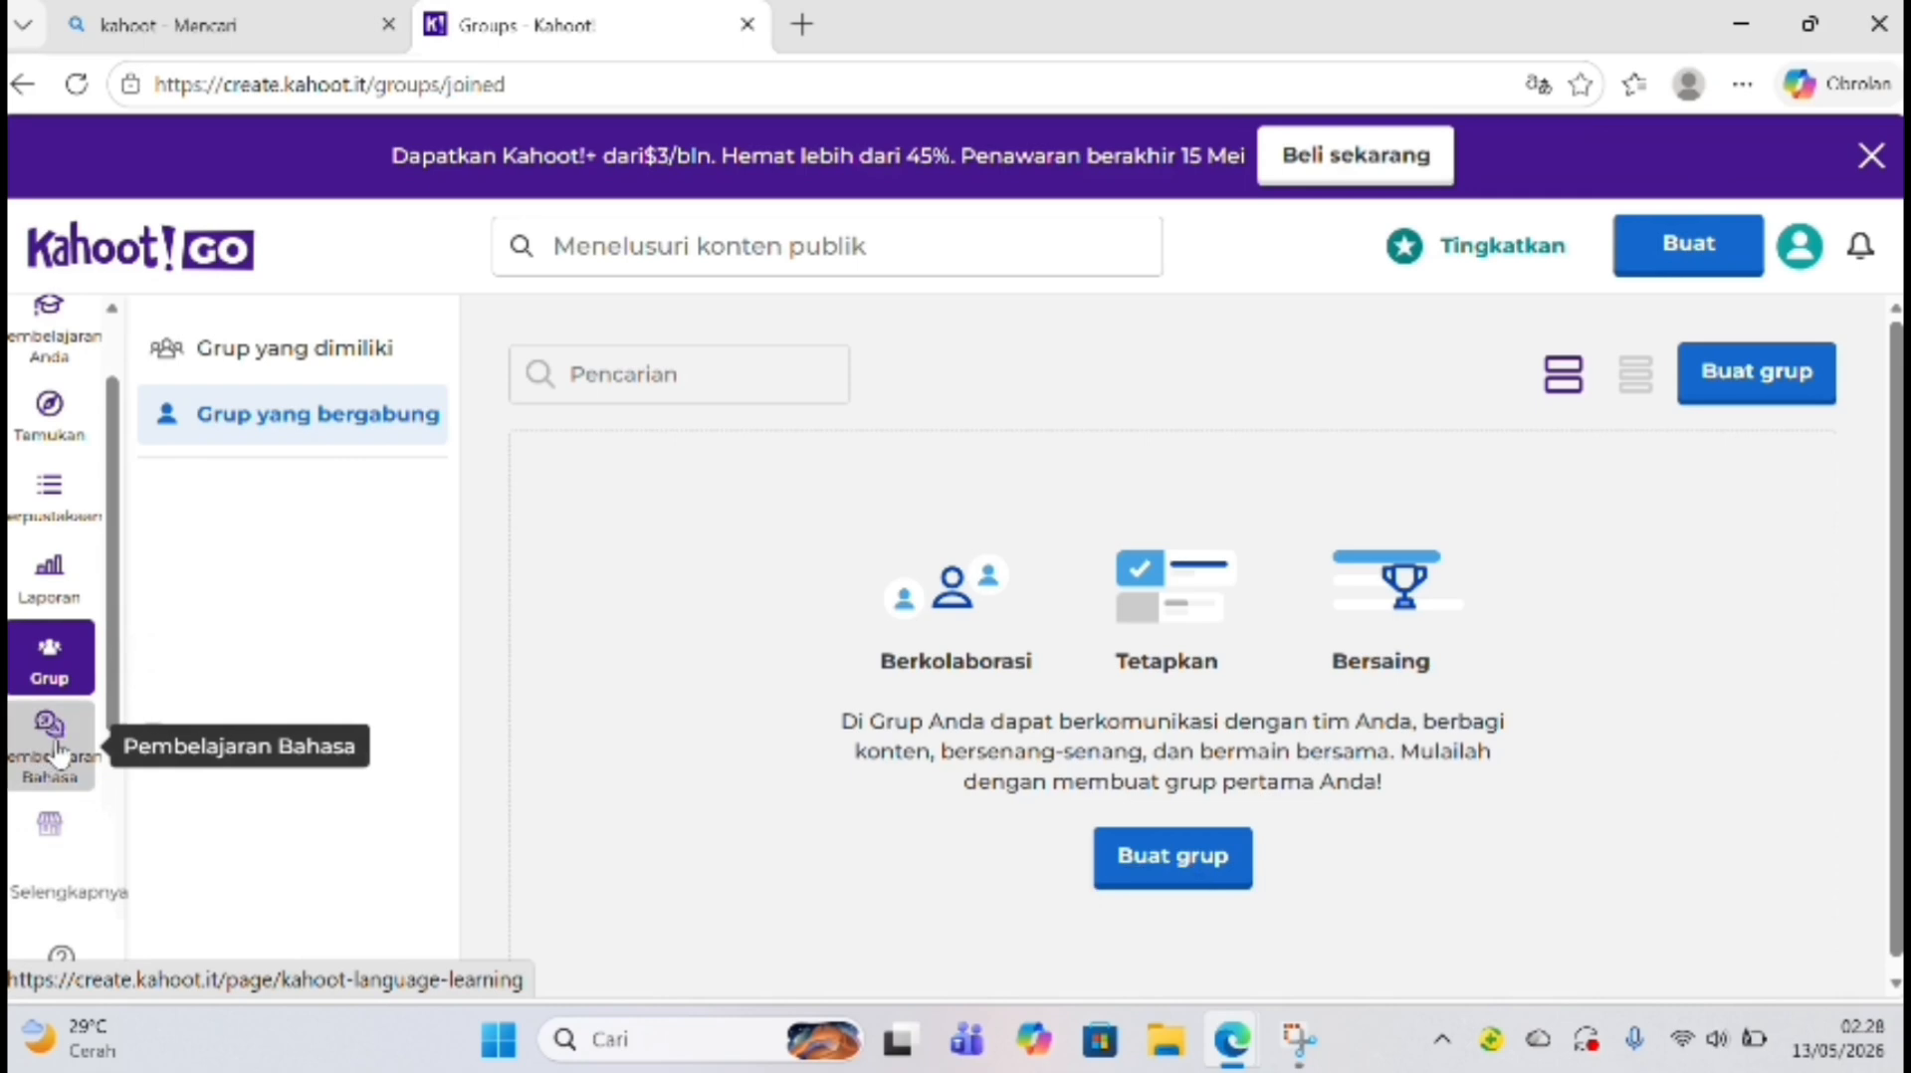
left_click(56, 750)
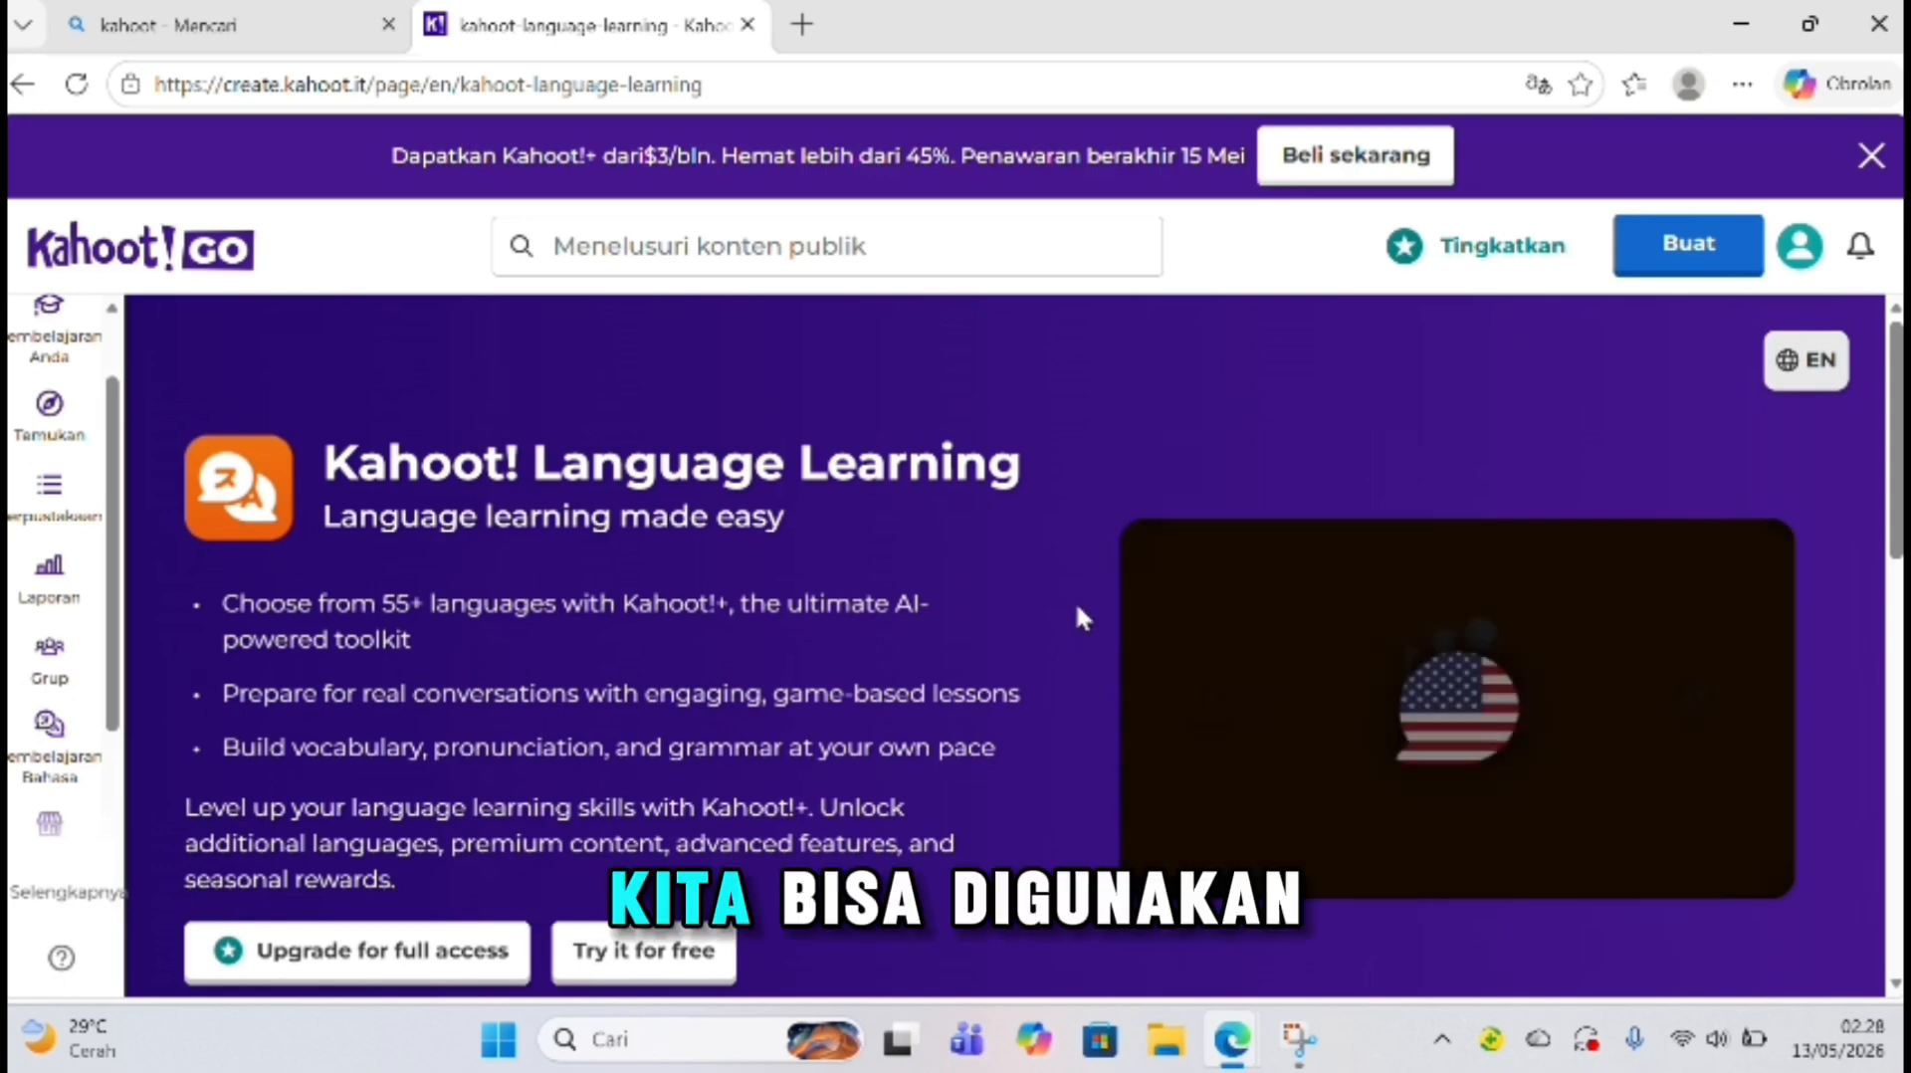
scroll(1072, 617, "down", 3)
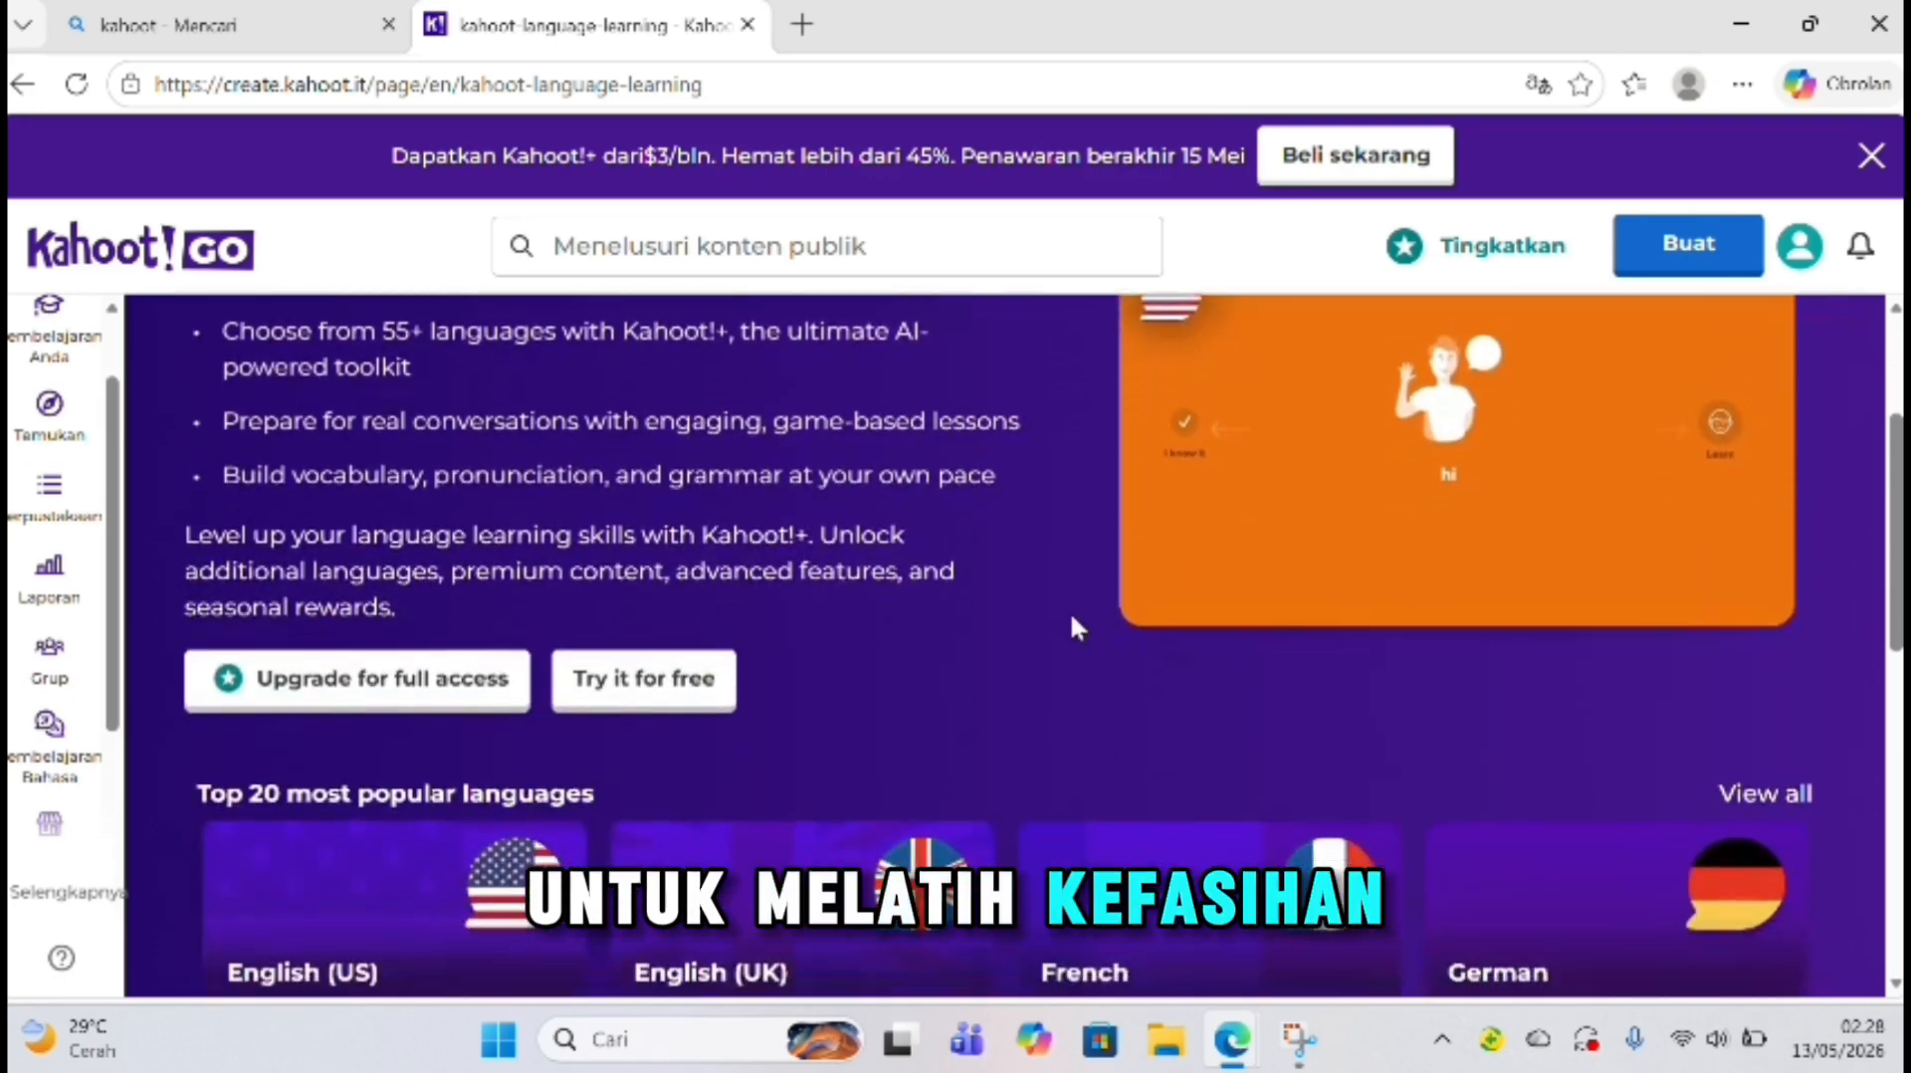
scroll(1073, 625, "down", 2)
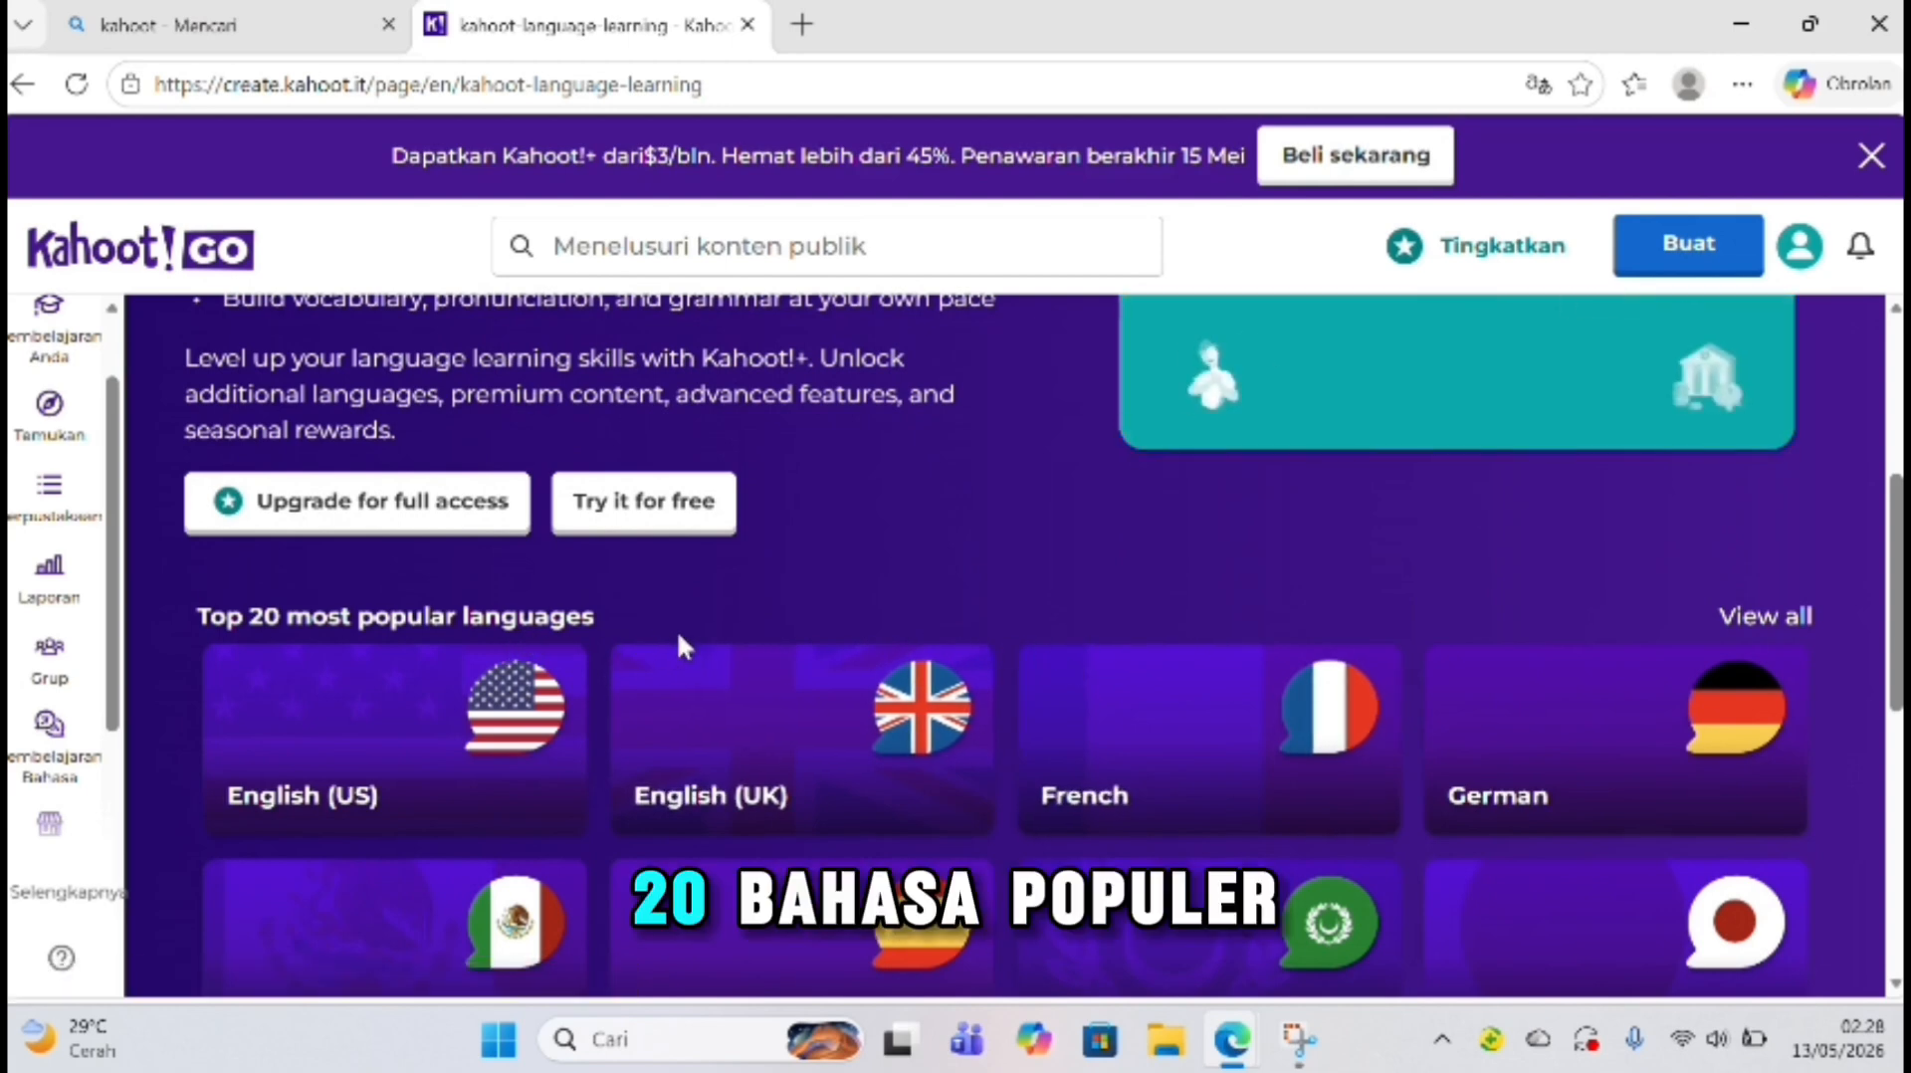
scroll(773, 625, "down", 1)
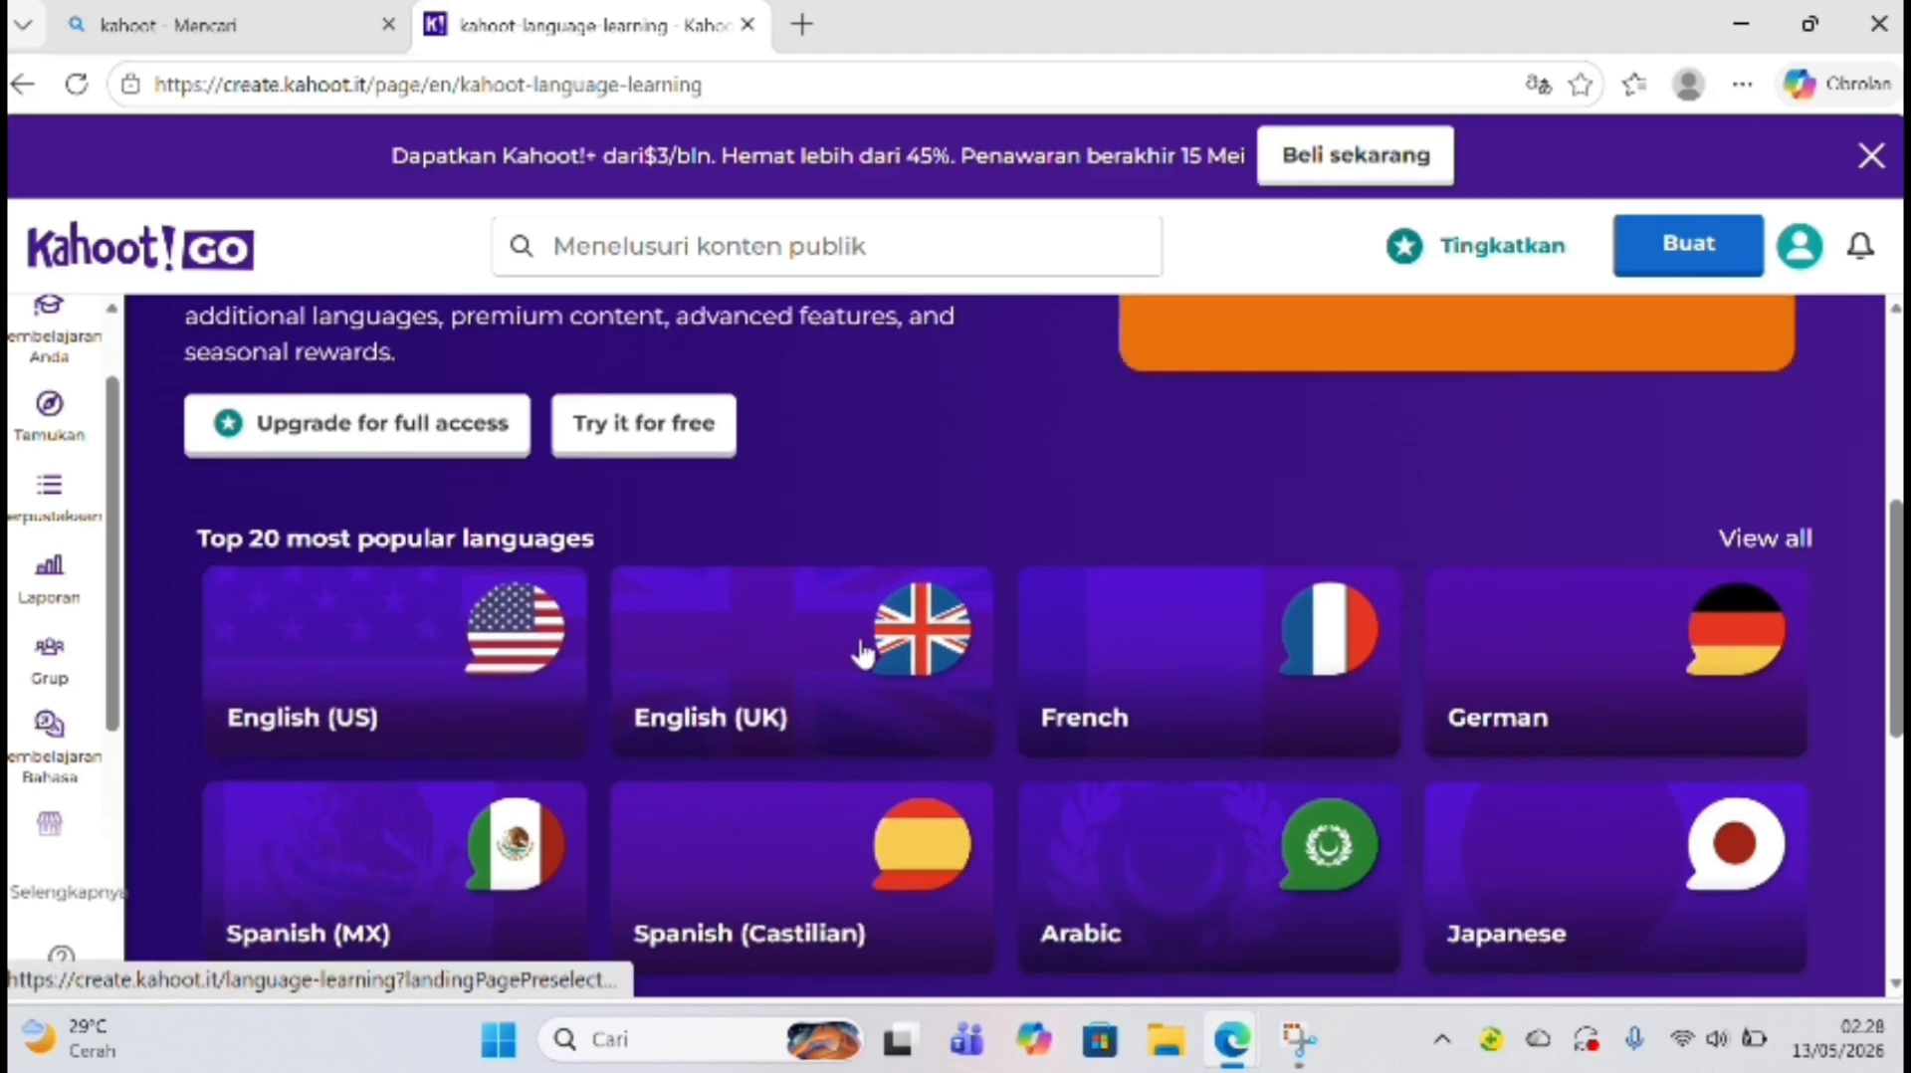
scroll(1025, 702, "down", 3)
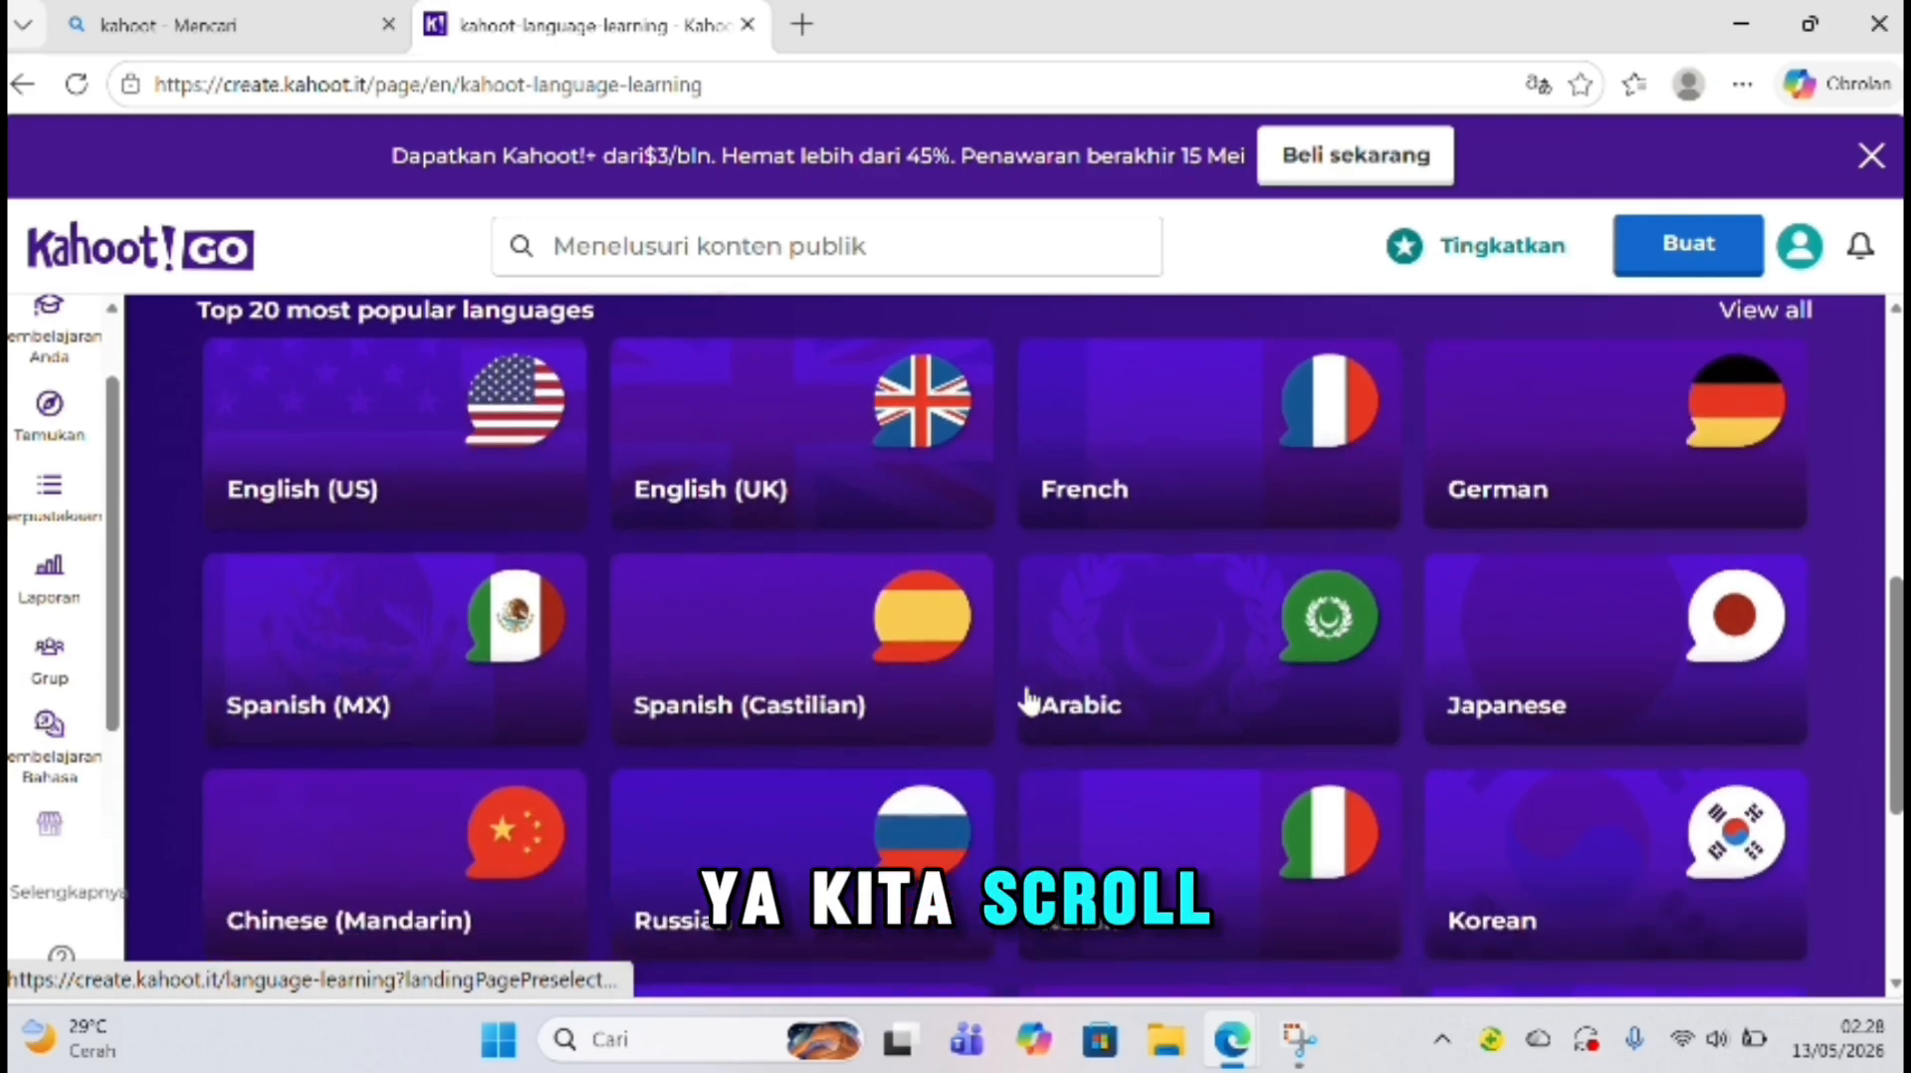
scroll(1029, 702, "down", 3)
scroll(1025, 696, "down", 3)
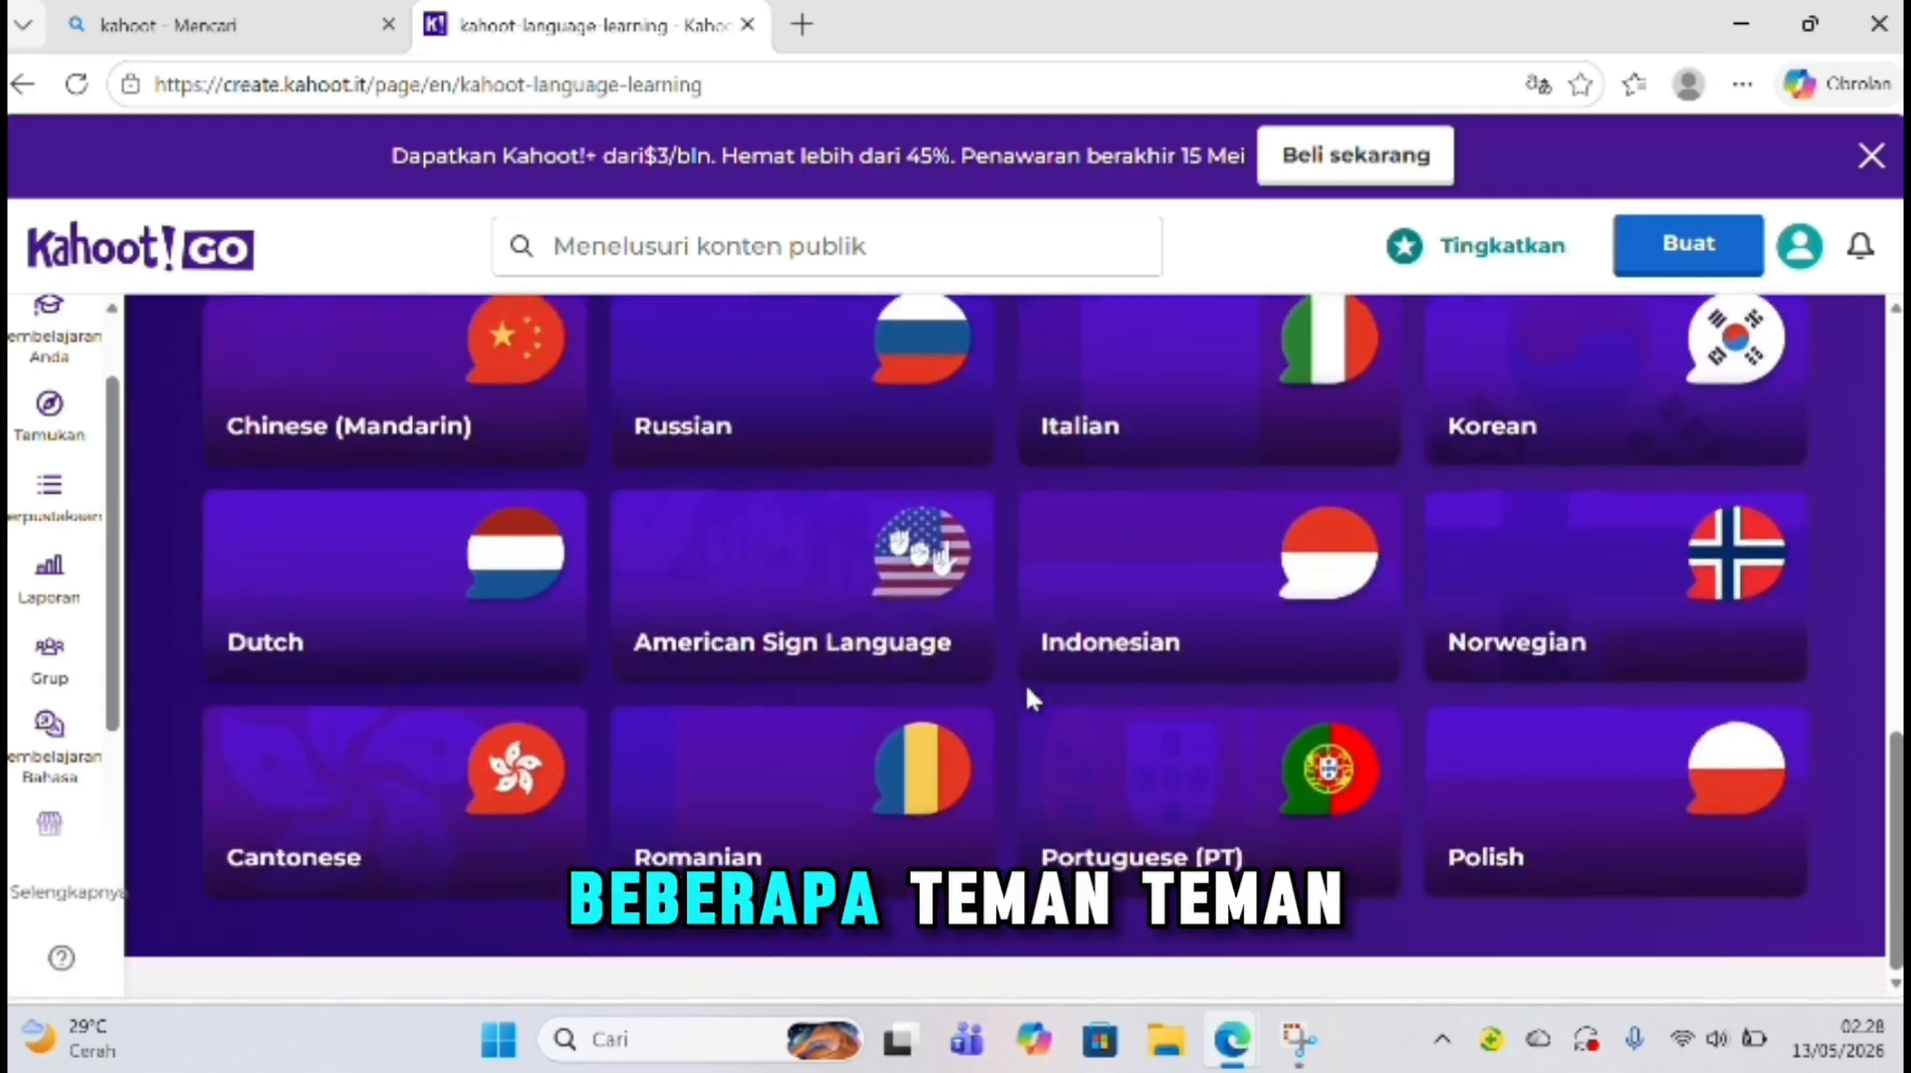
scroll(1025, 696, "up", 1)
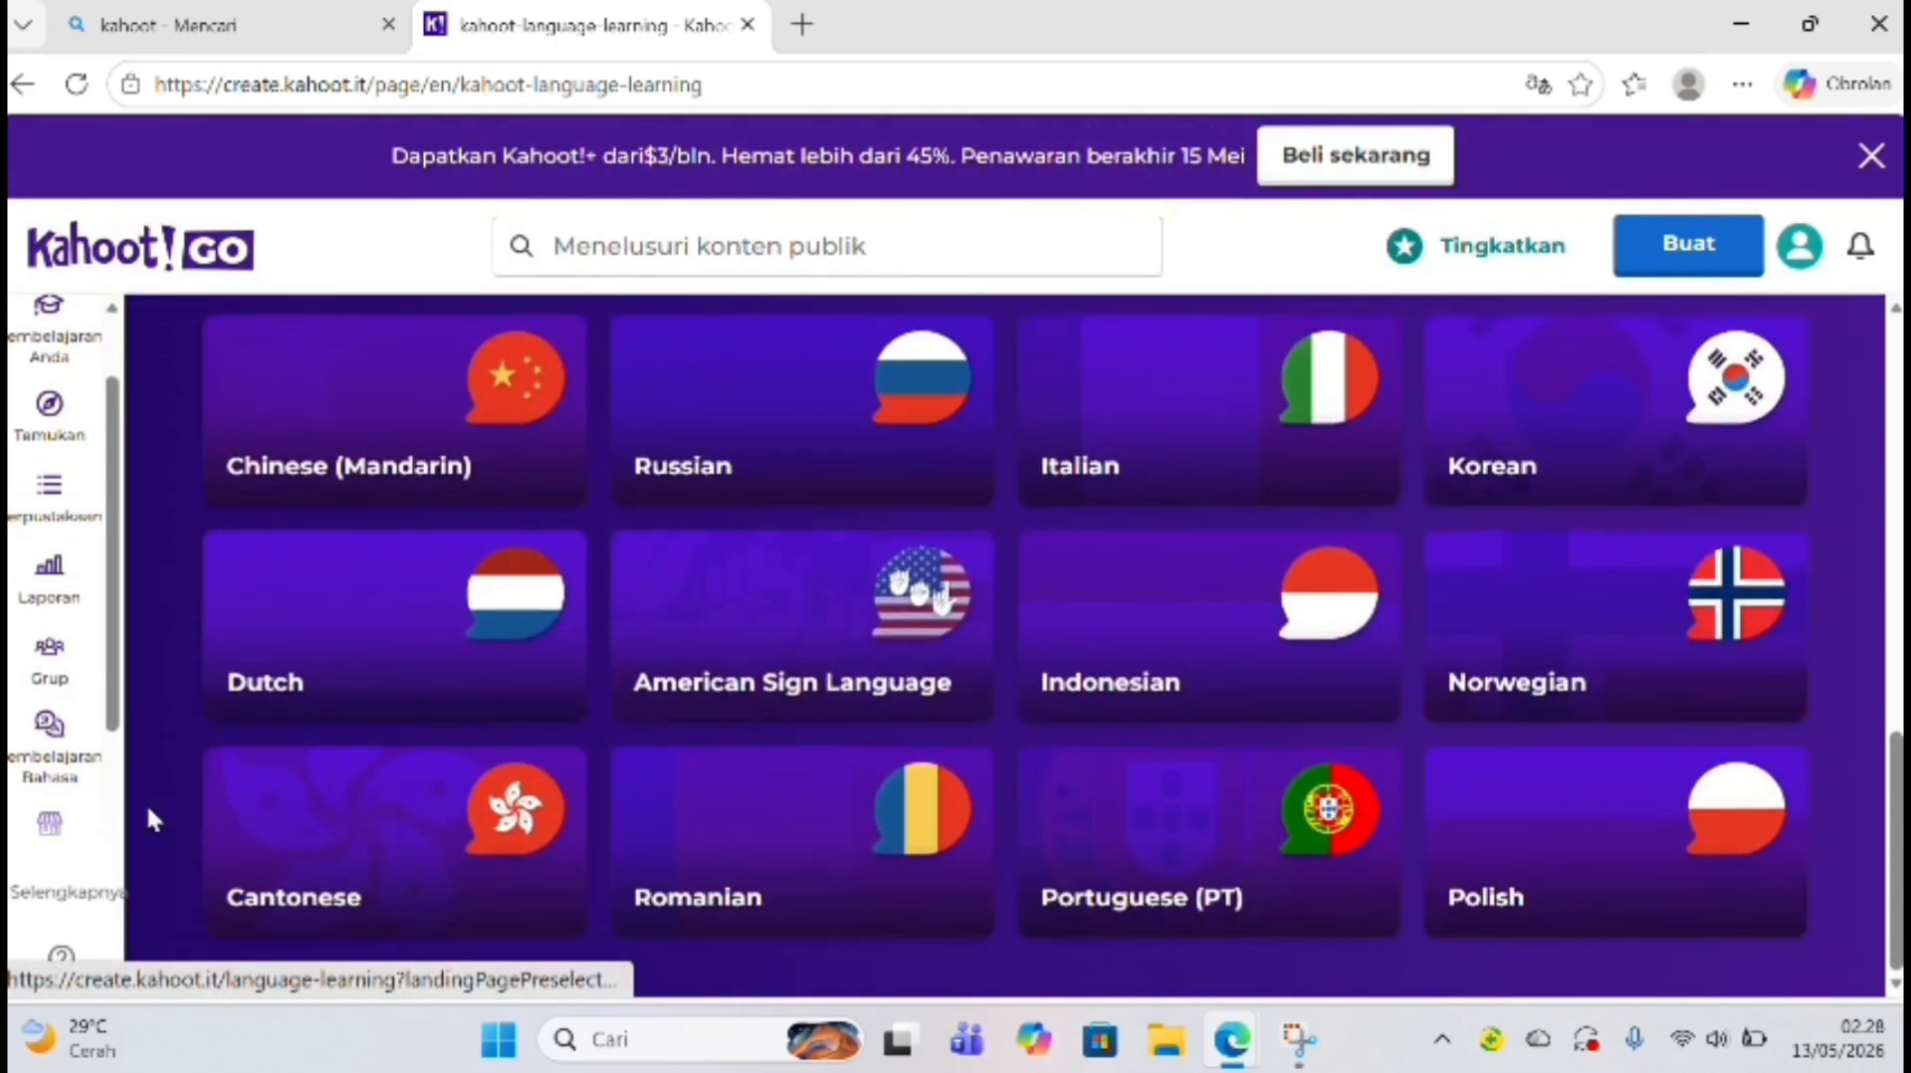
Step: Visit the Pasar marketplace, browse its featured kahoots and math courses, and look over the categories offered by its public content search
scroll(51, 793, "down", 1)
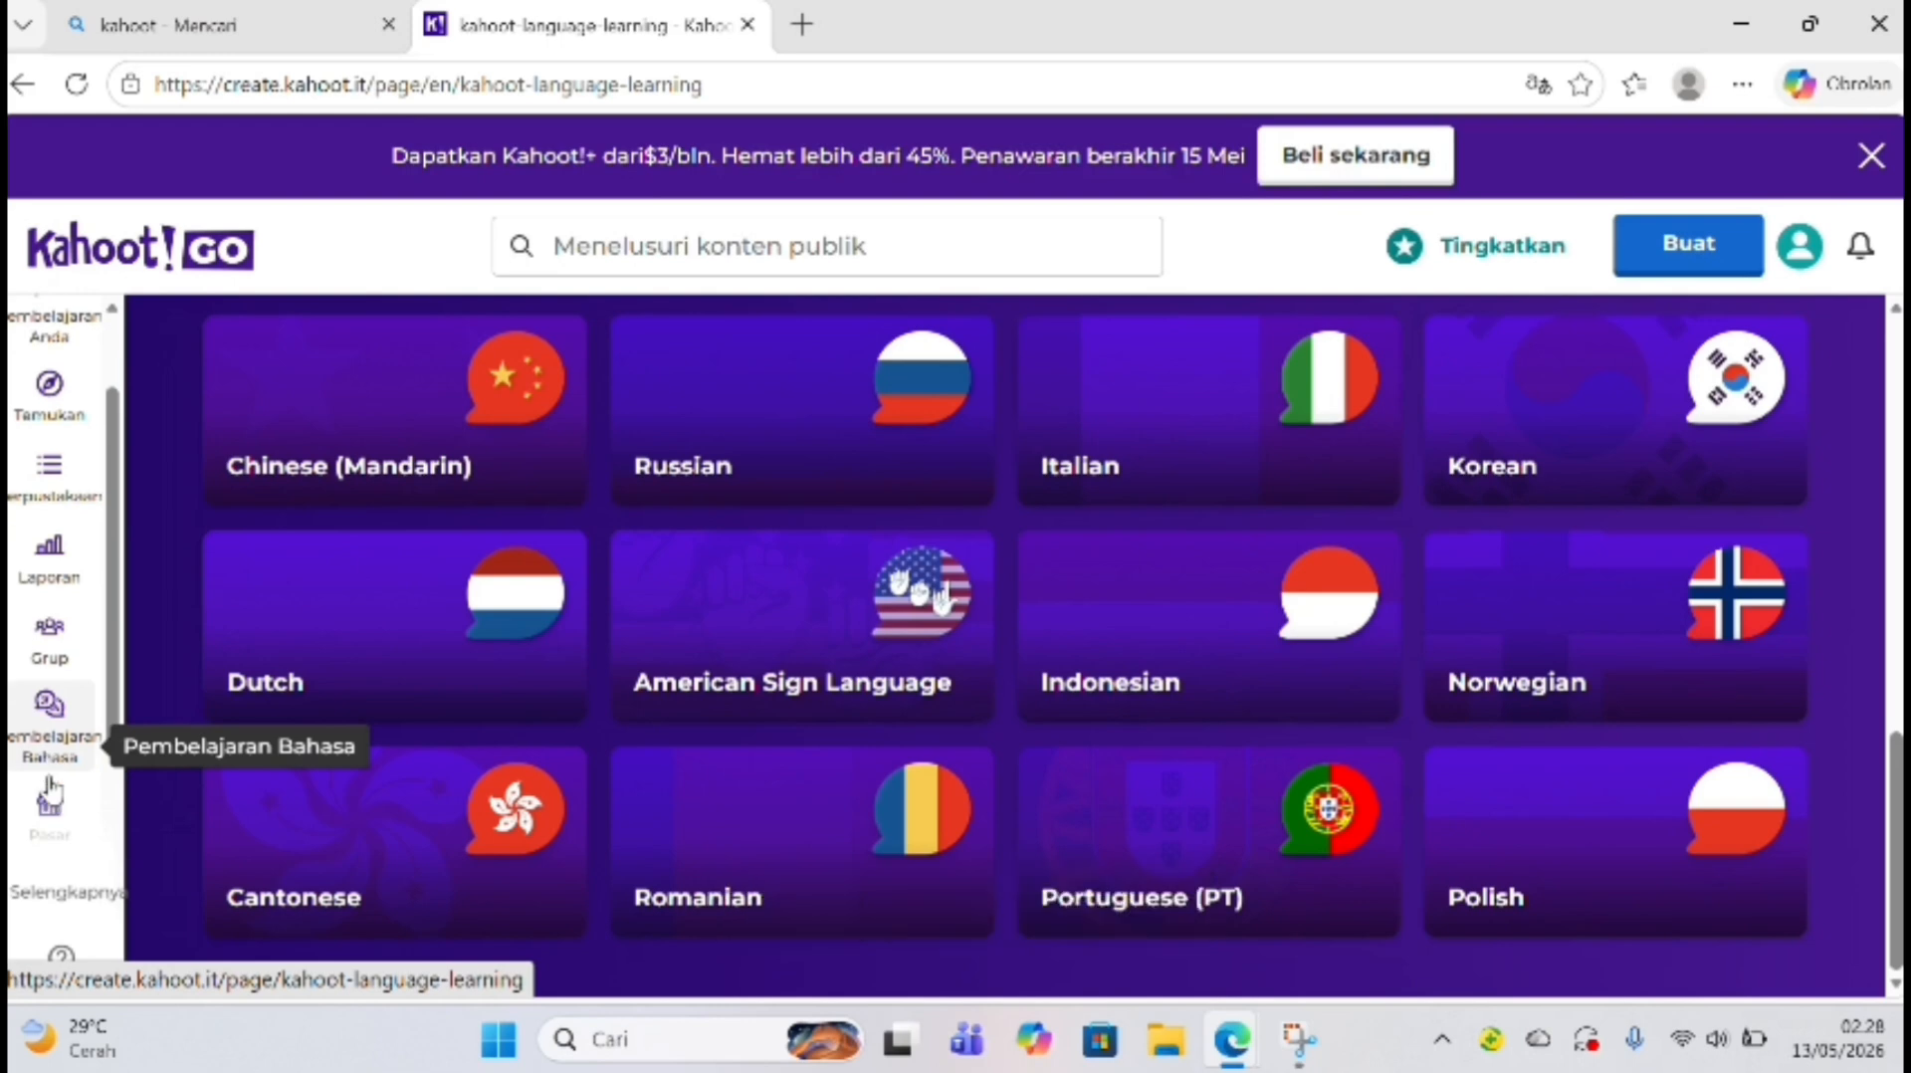
scroll(52, 793, "down", 1)
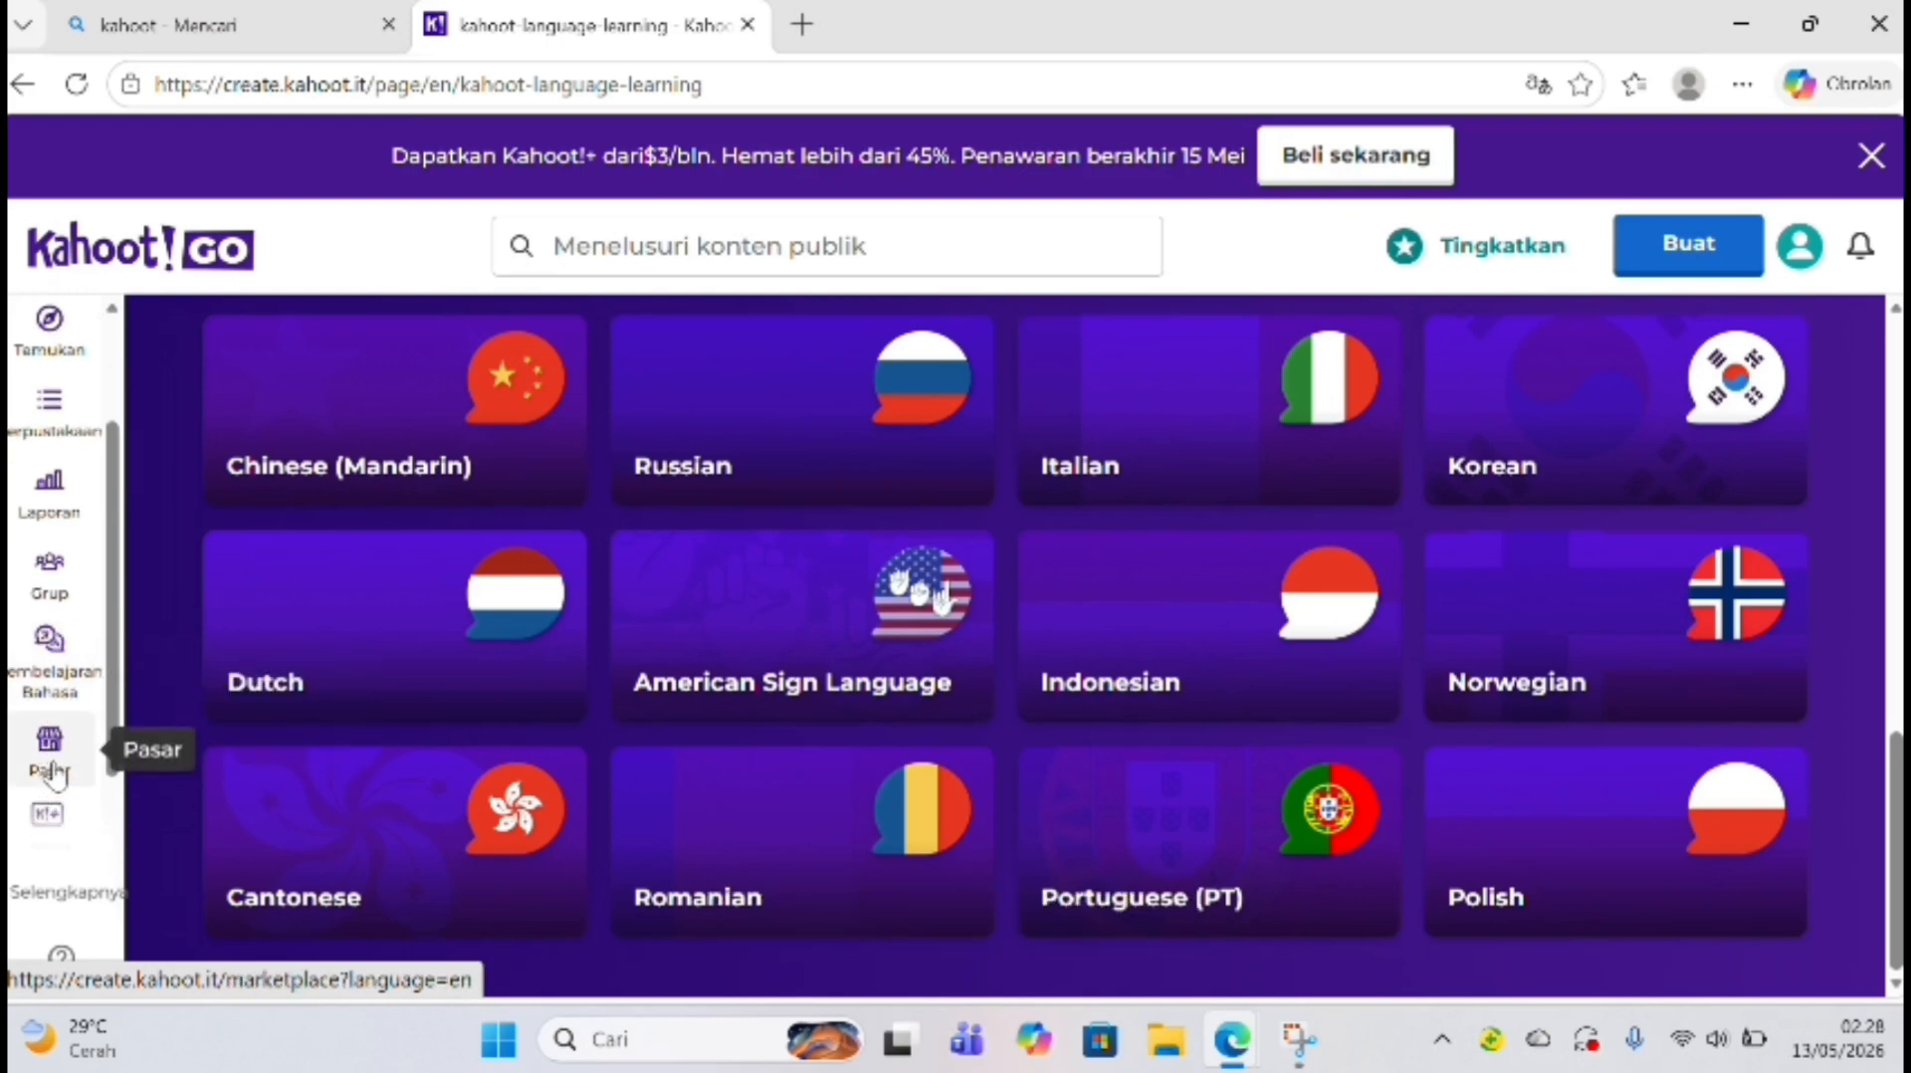
scroll(54, 775, "down", 1)
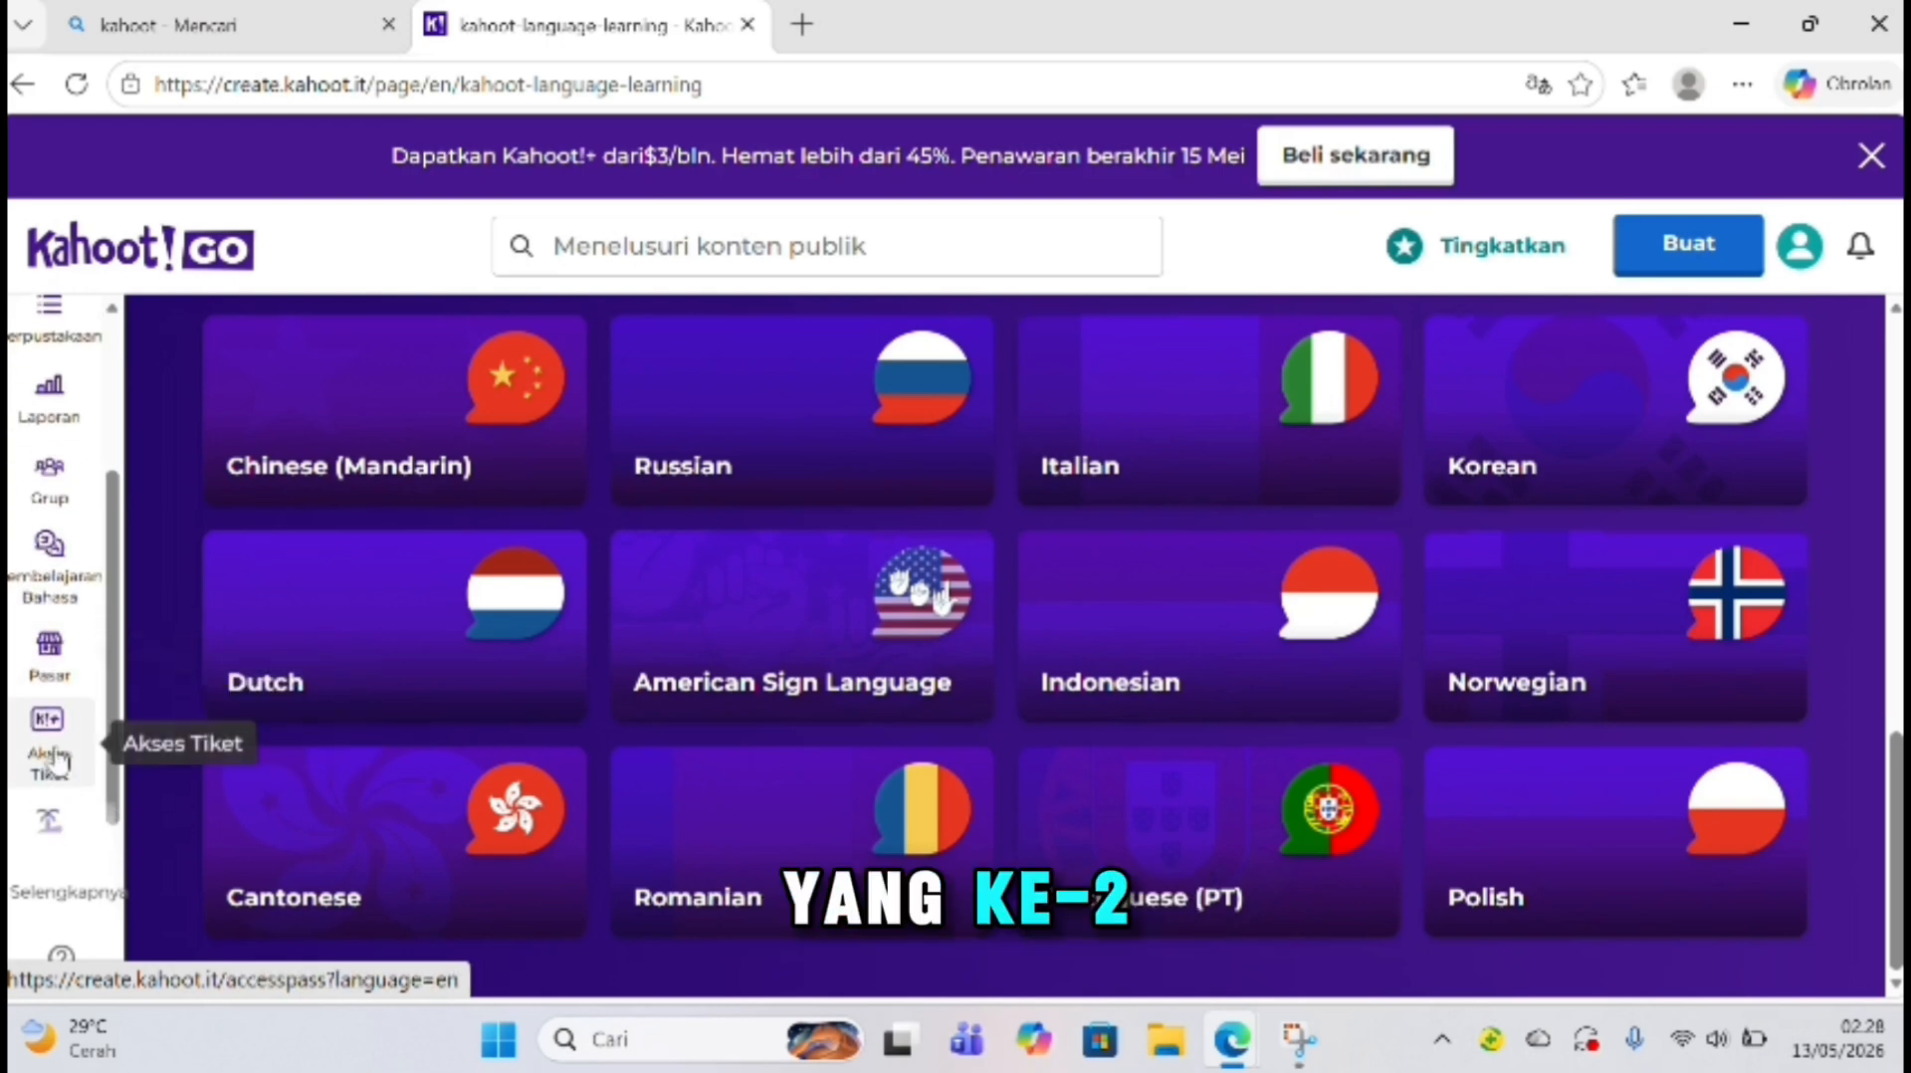
left_click(49, 665)
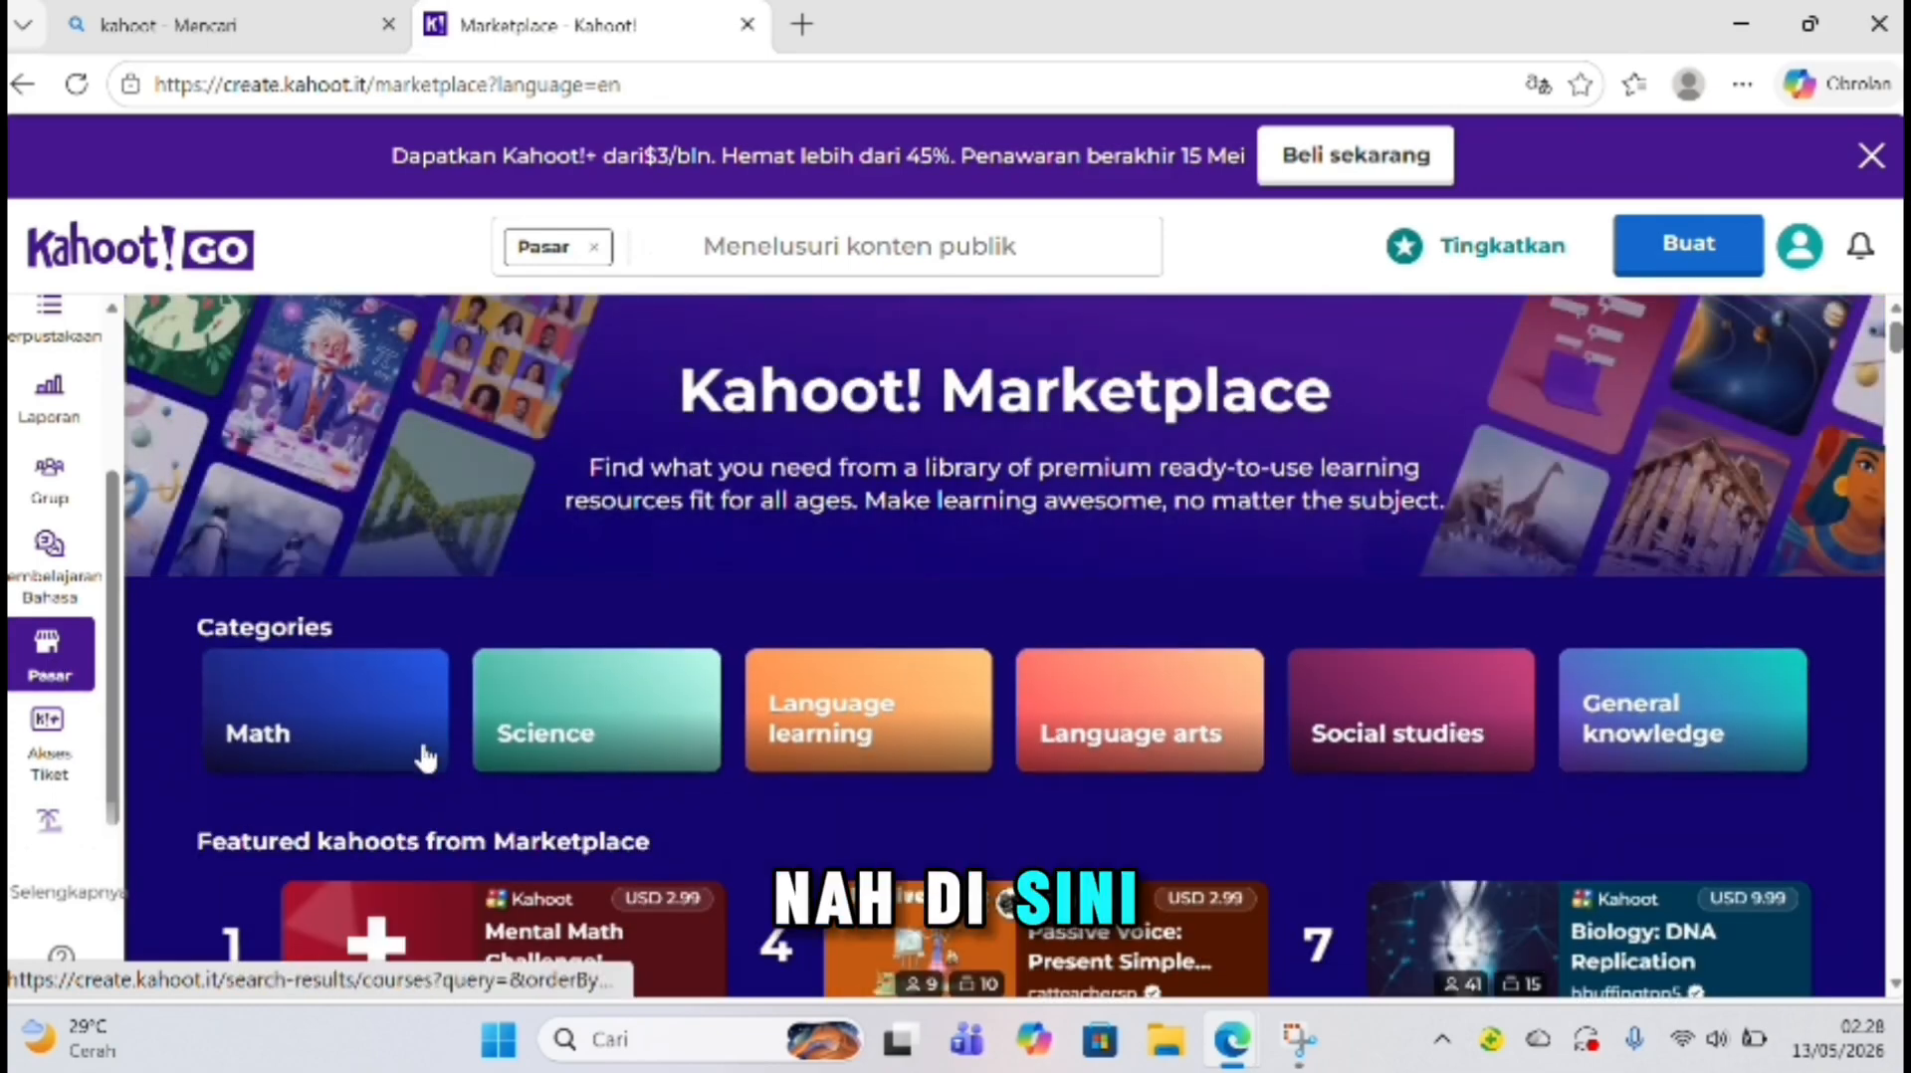
scroll(425, 759, "down", 3)
scroll(425, 759, "down", 3)
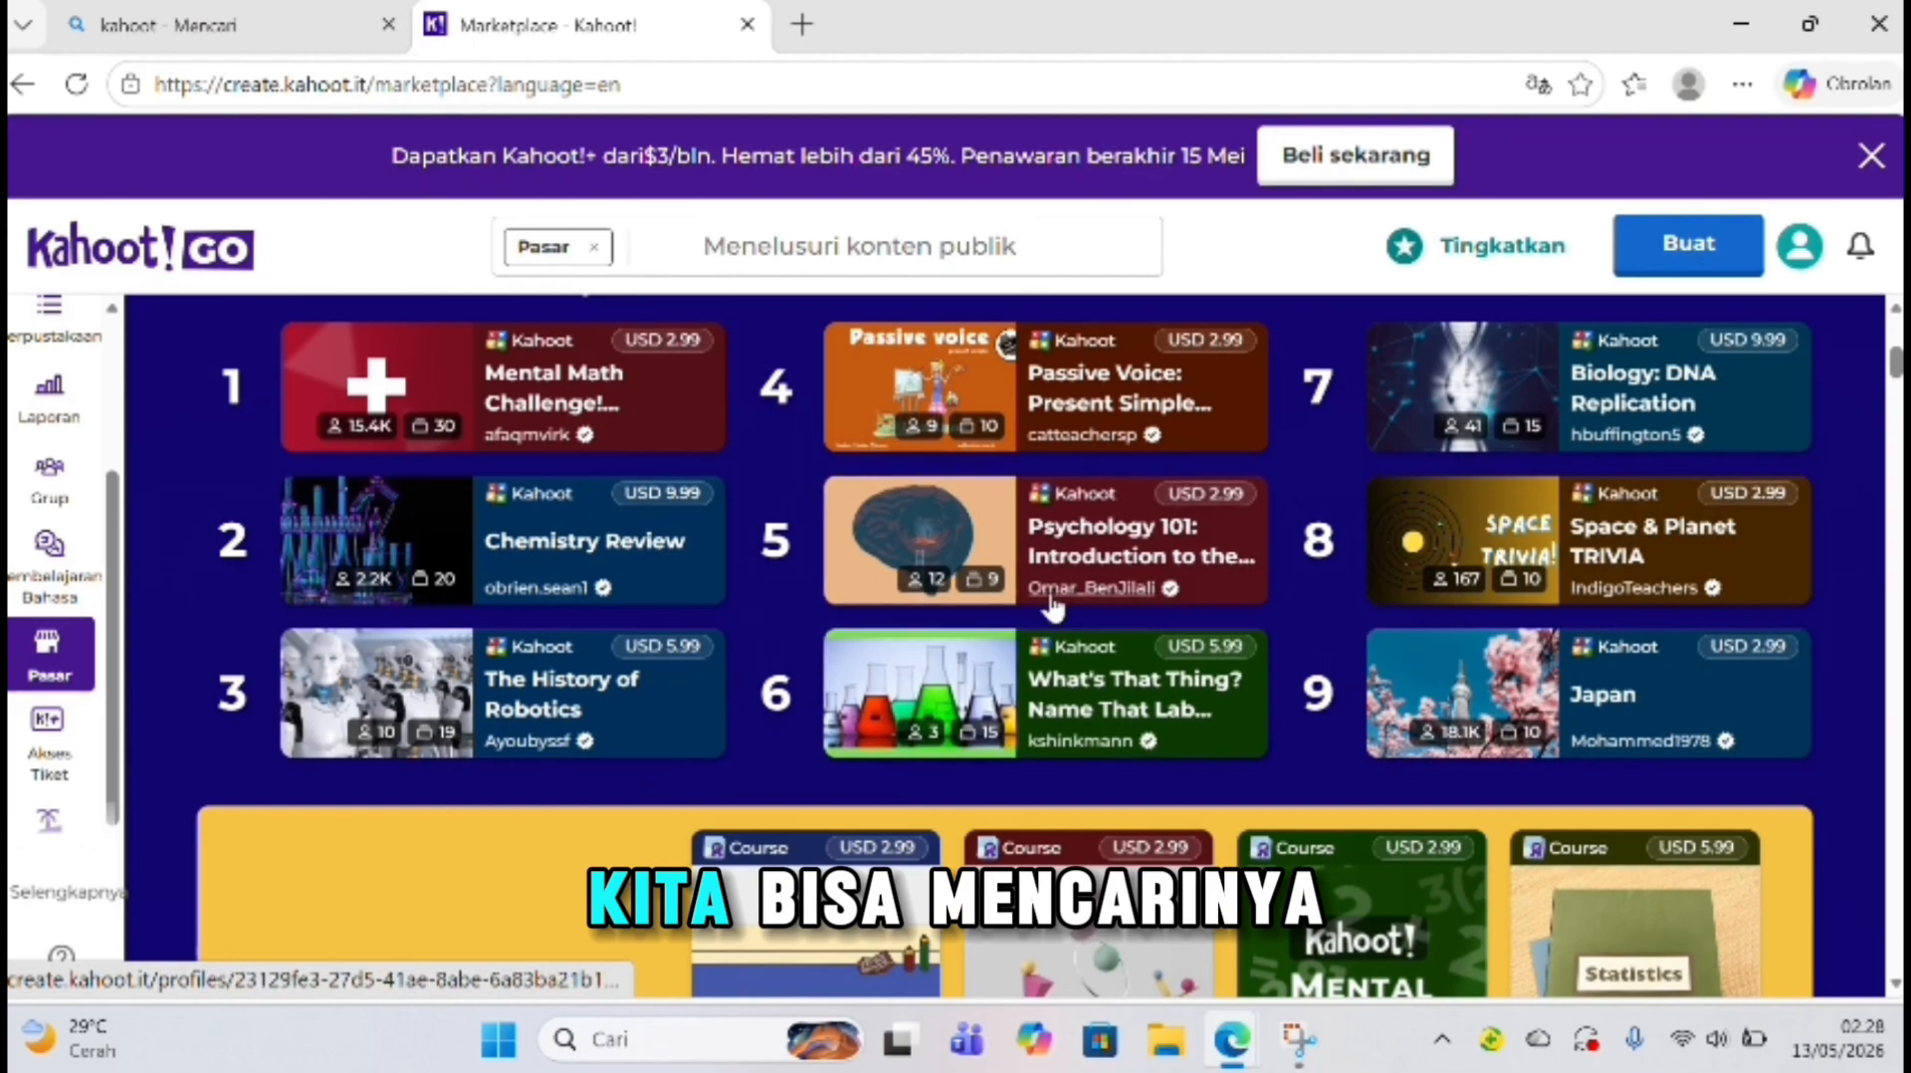
scroll(1045, 602, "down", 4)
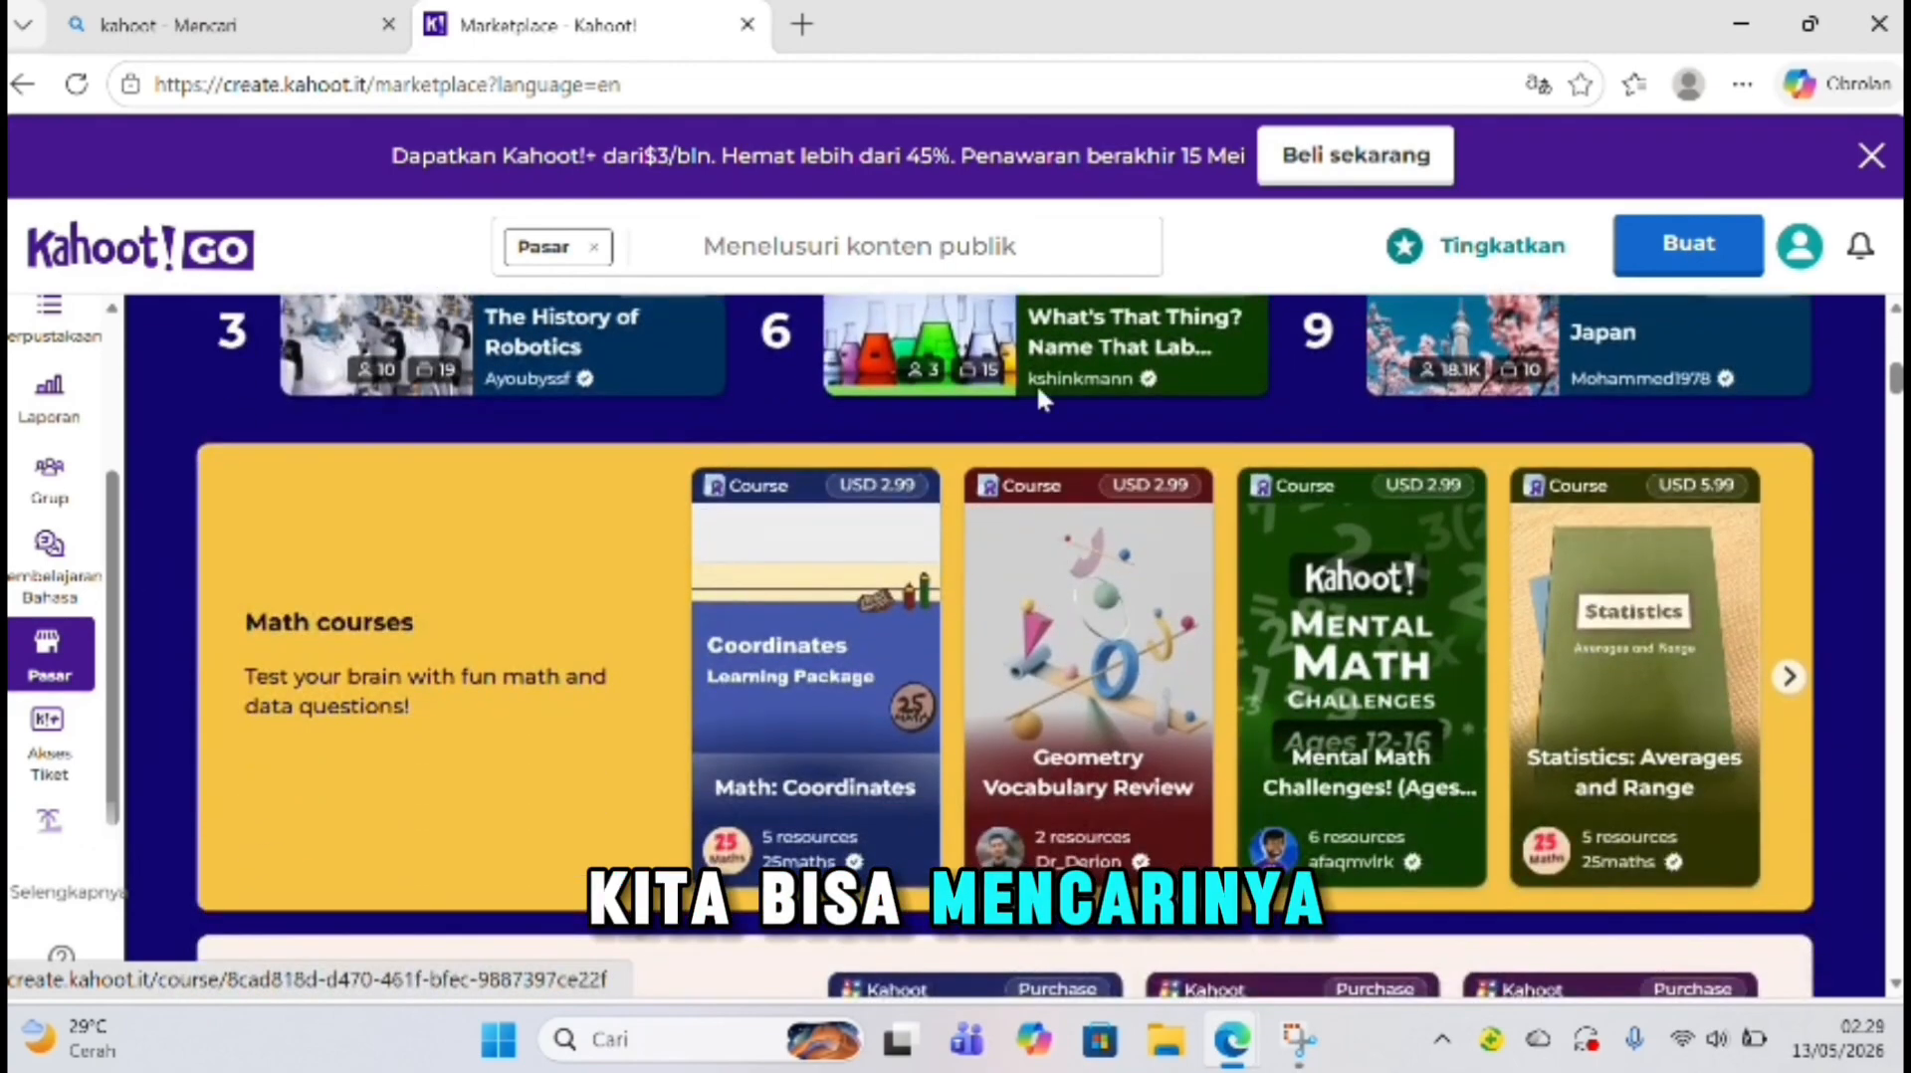
left_click(1019, 261)
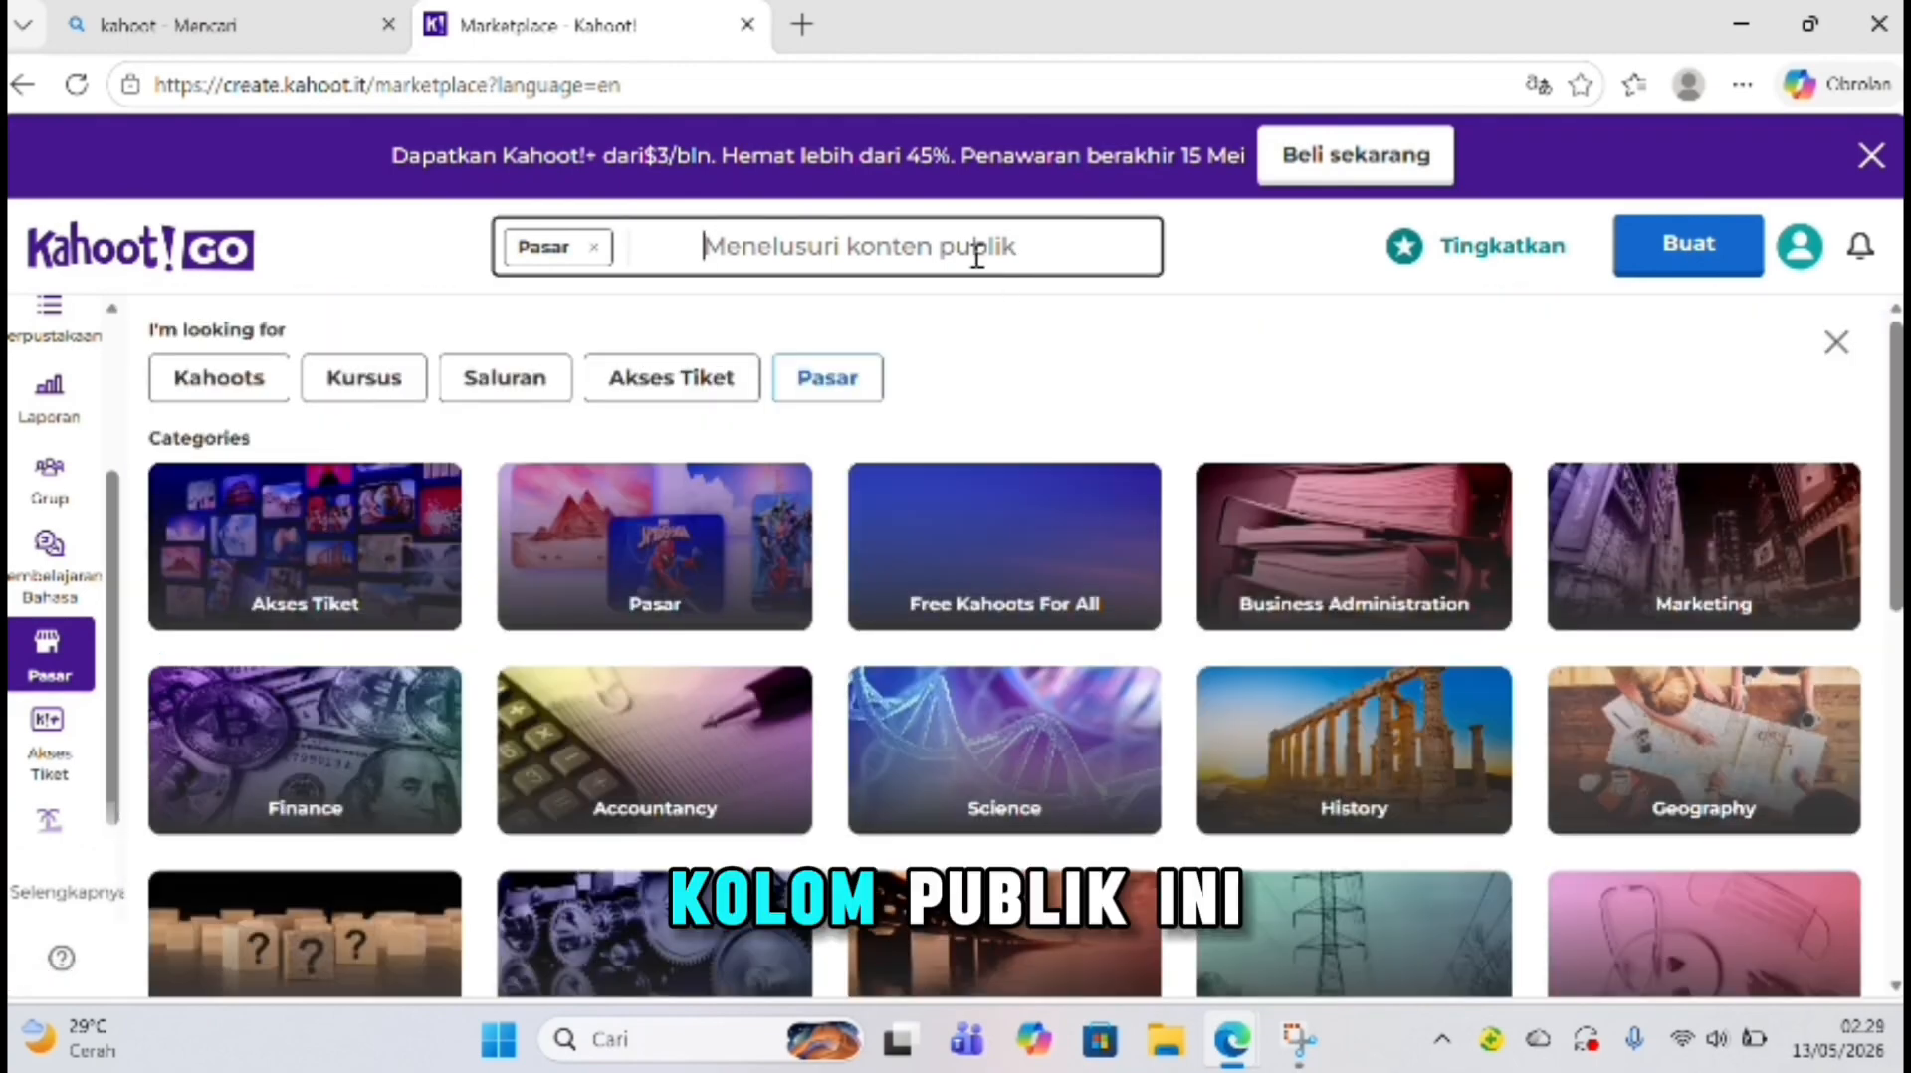
scroll(994, 398, "down", 2)
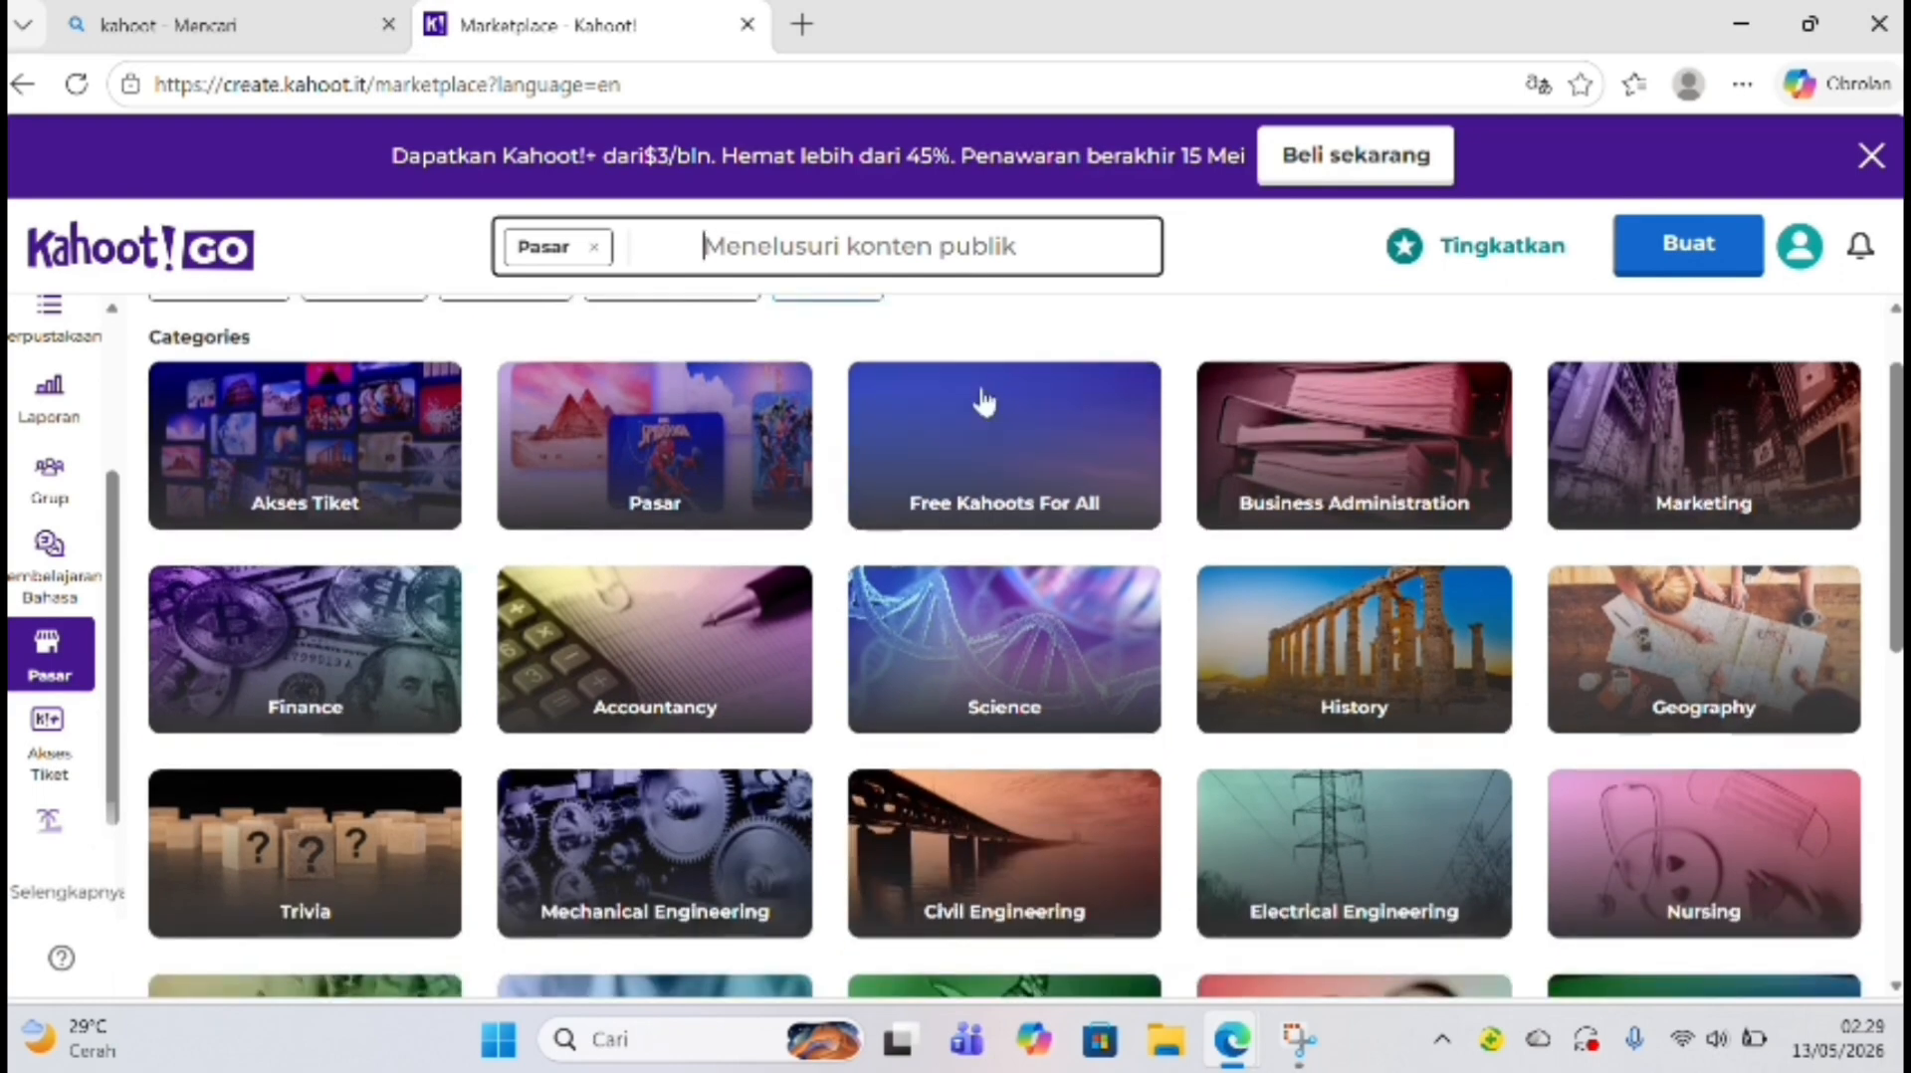
Step: Visit the Akses Tiket page and review its subscription plans, Kahoot!+ Gold bundle and trending kahoots
left_click(62, 747)
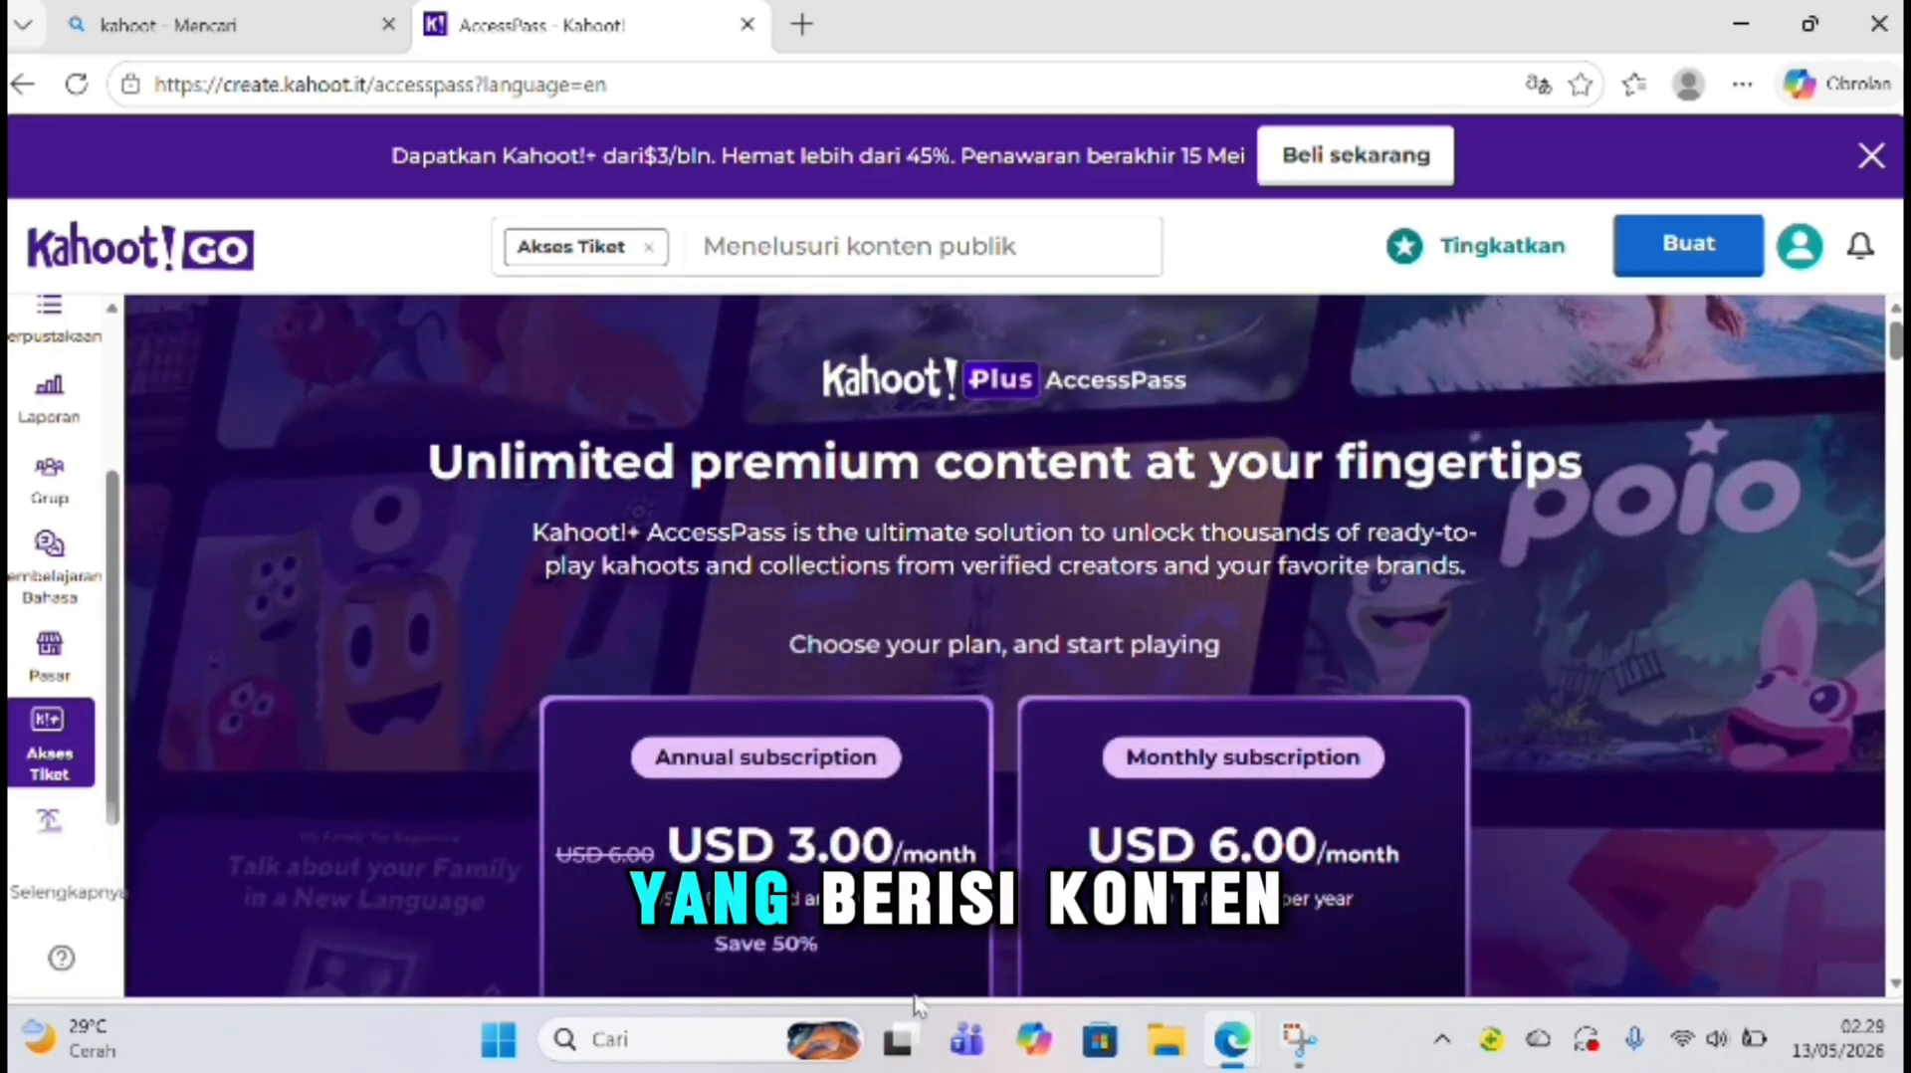
scroll(914, 948, "down", 2)
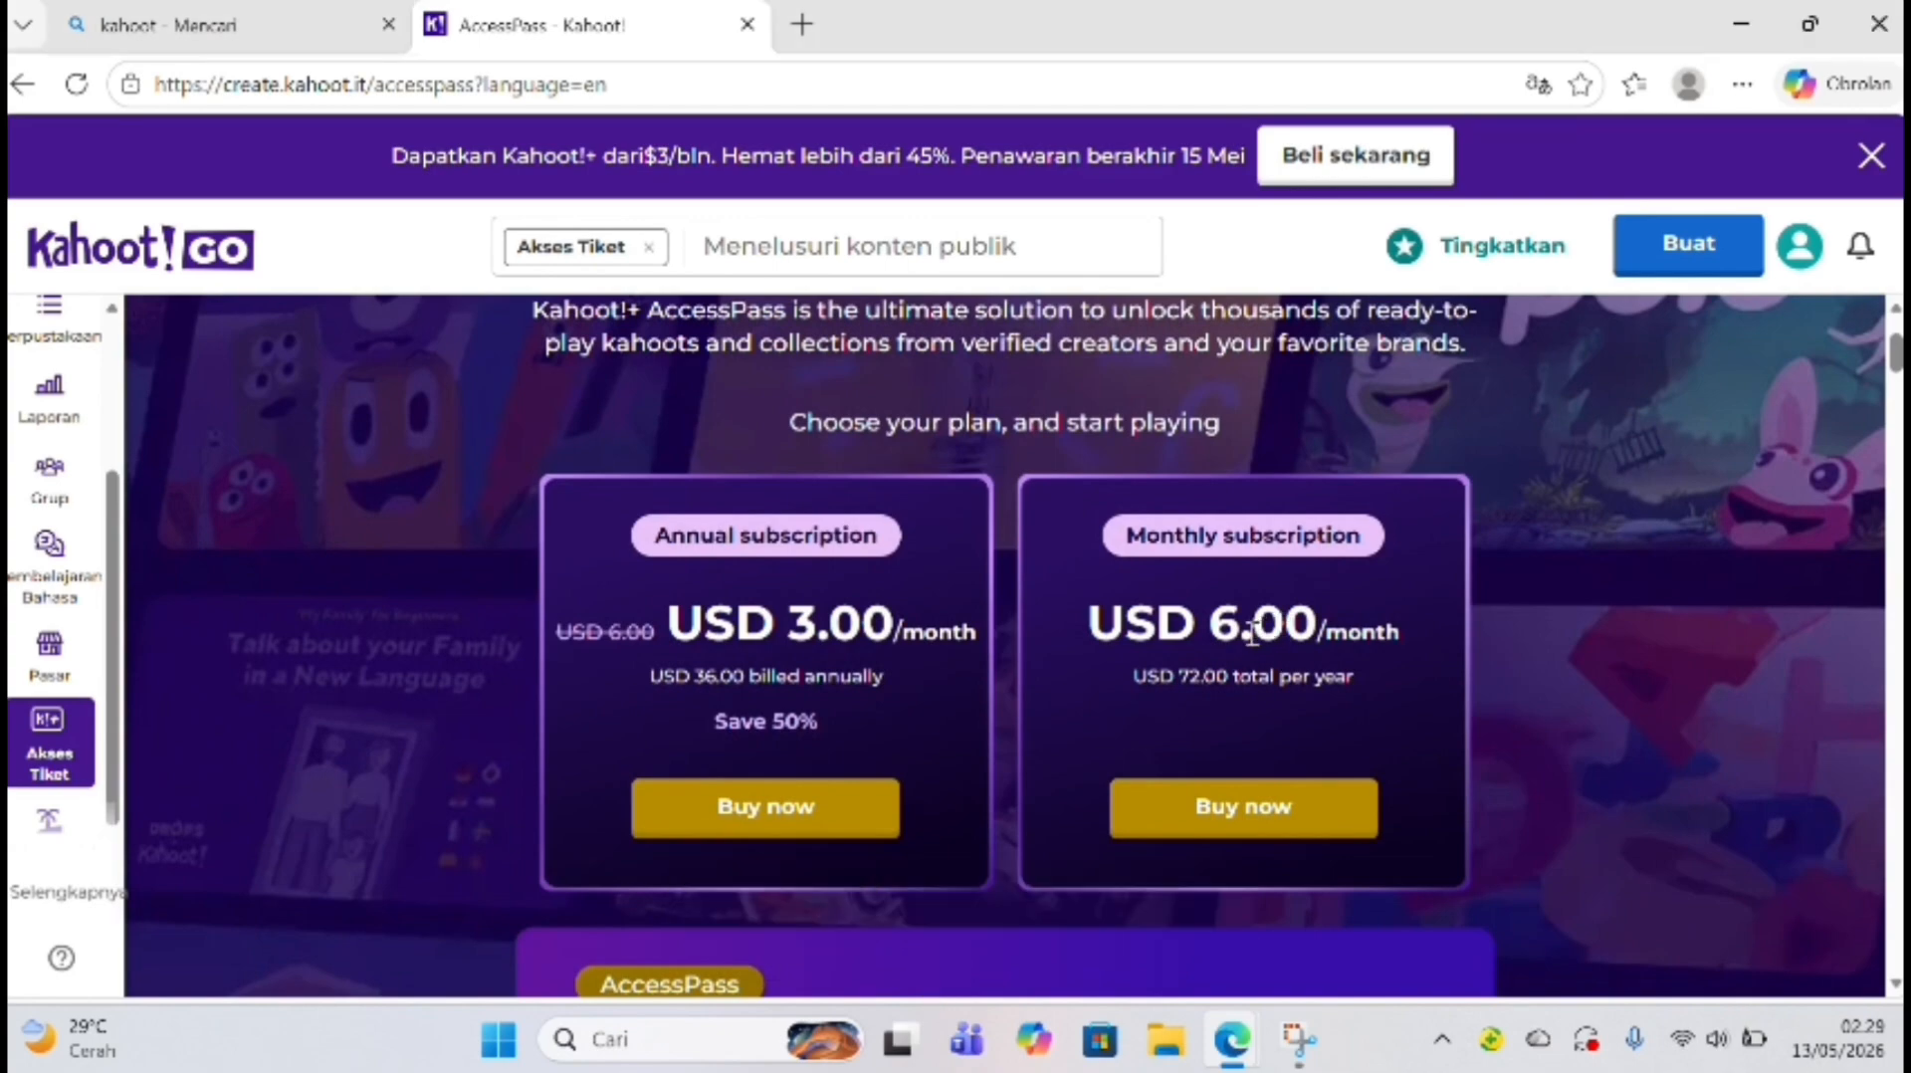
scroll(1143, 854, "down", 4)
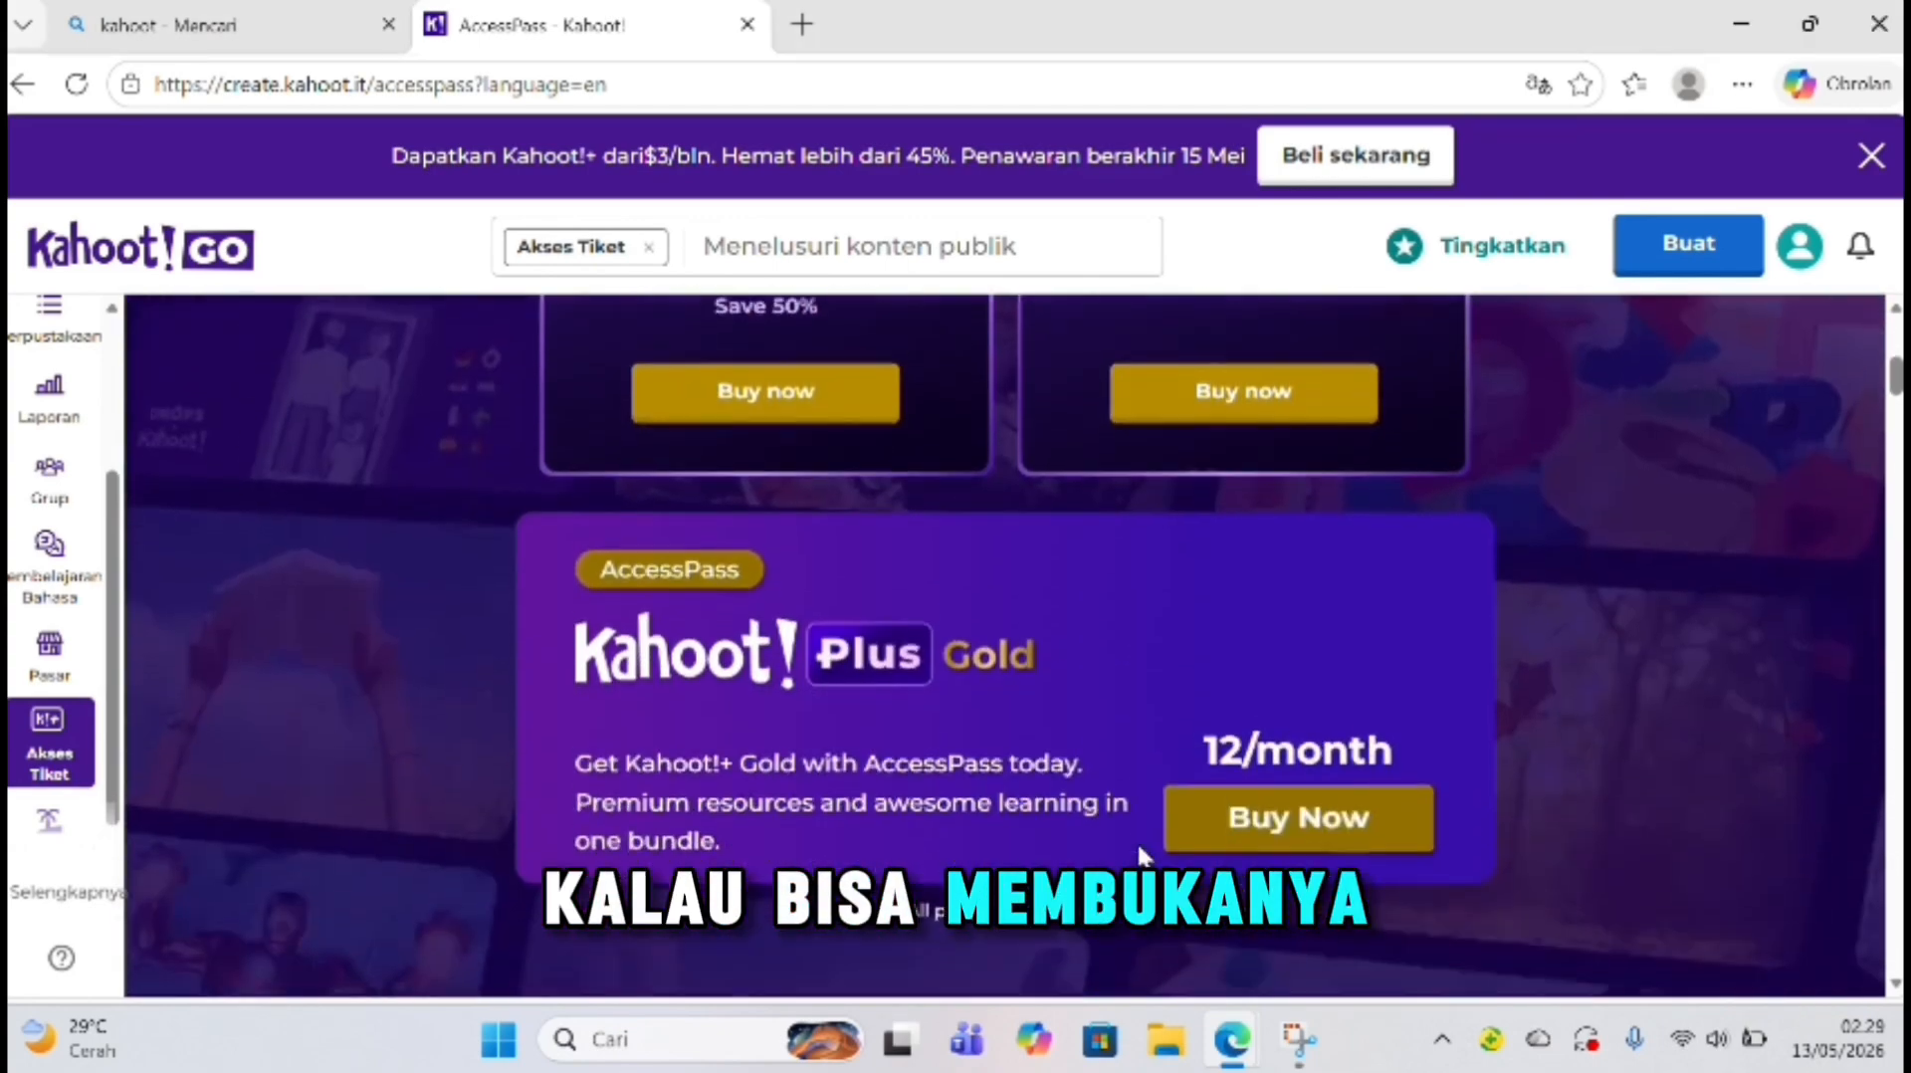
scroll(1141, 854, "down", 8)
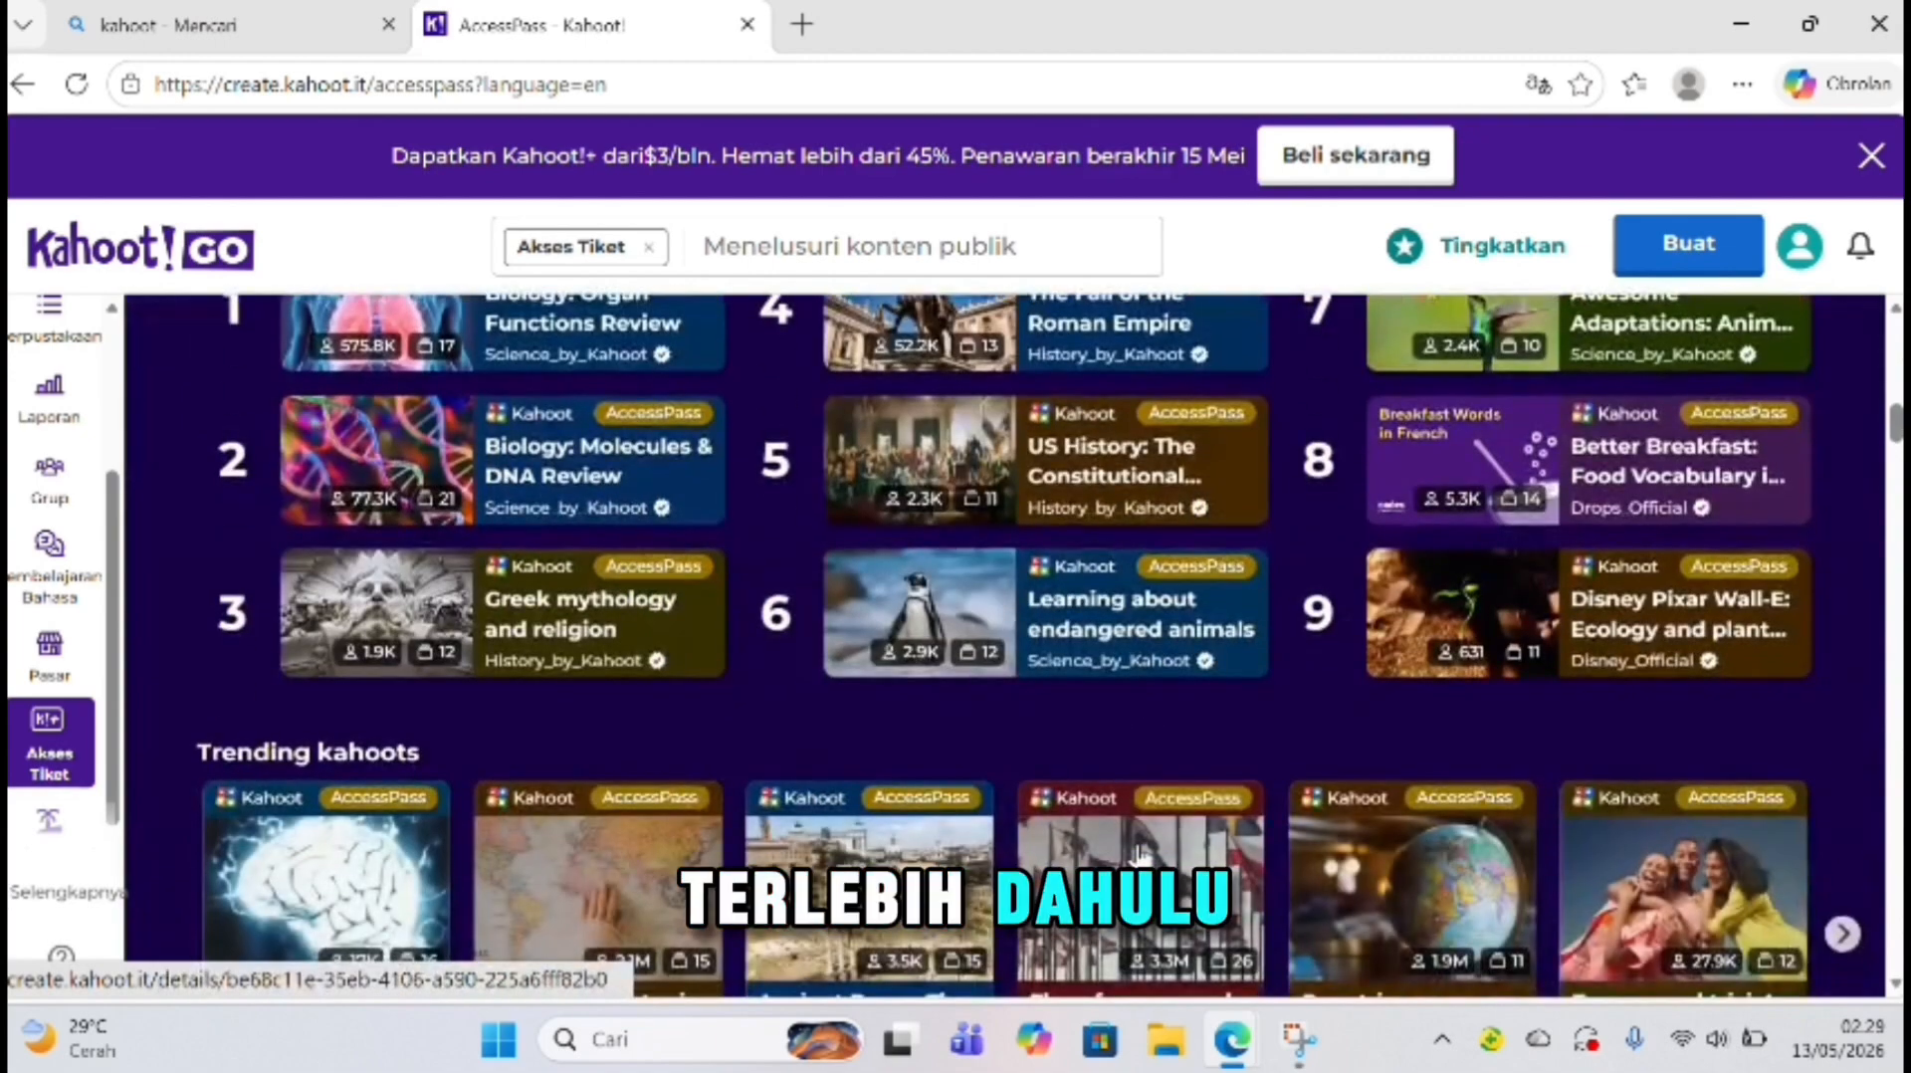
scroll(1141, 854, "down", 2)
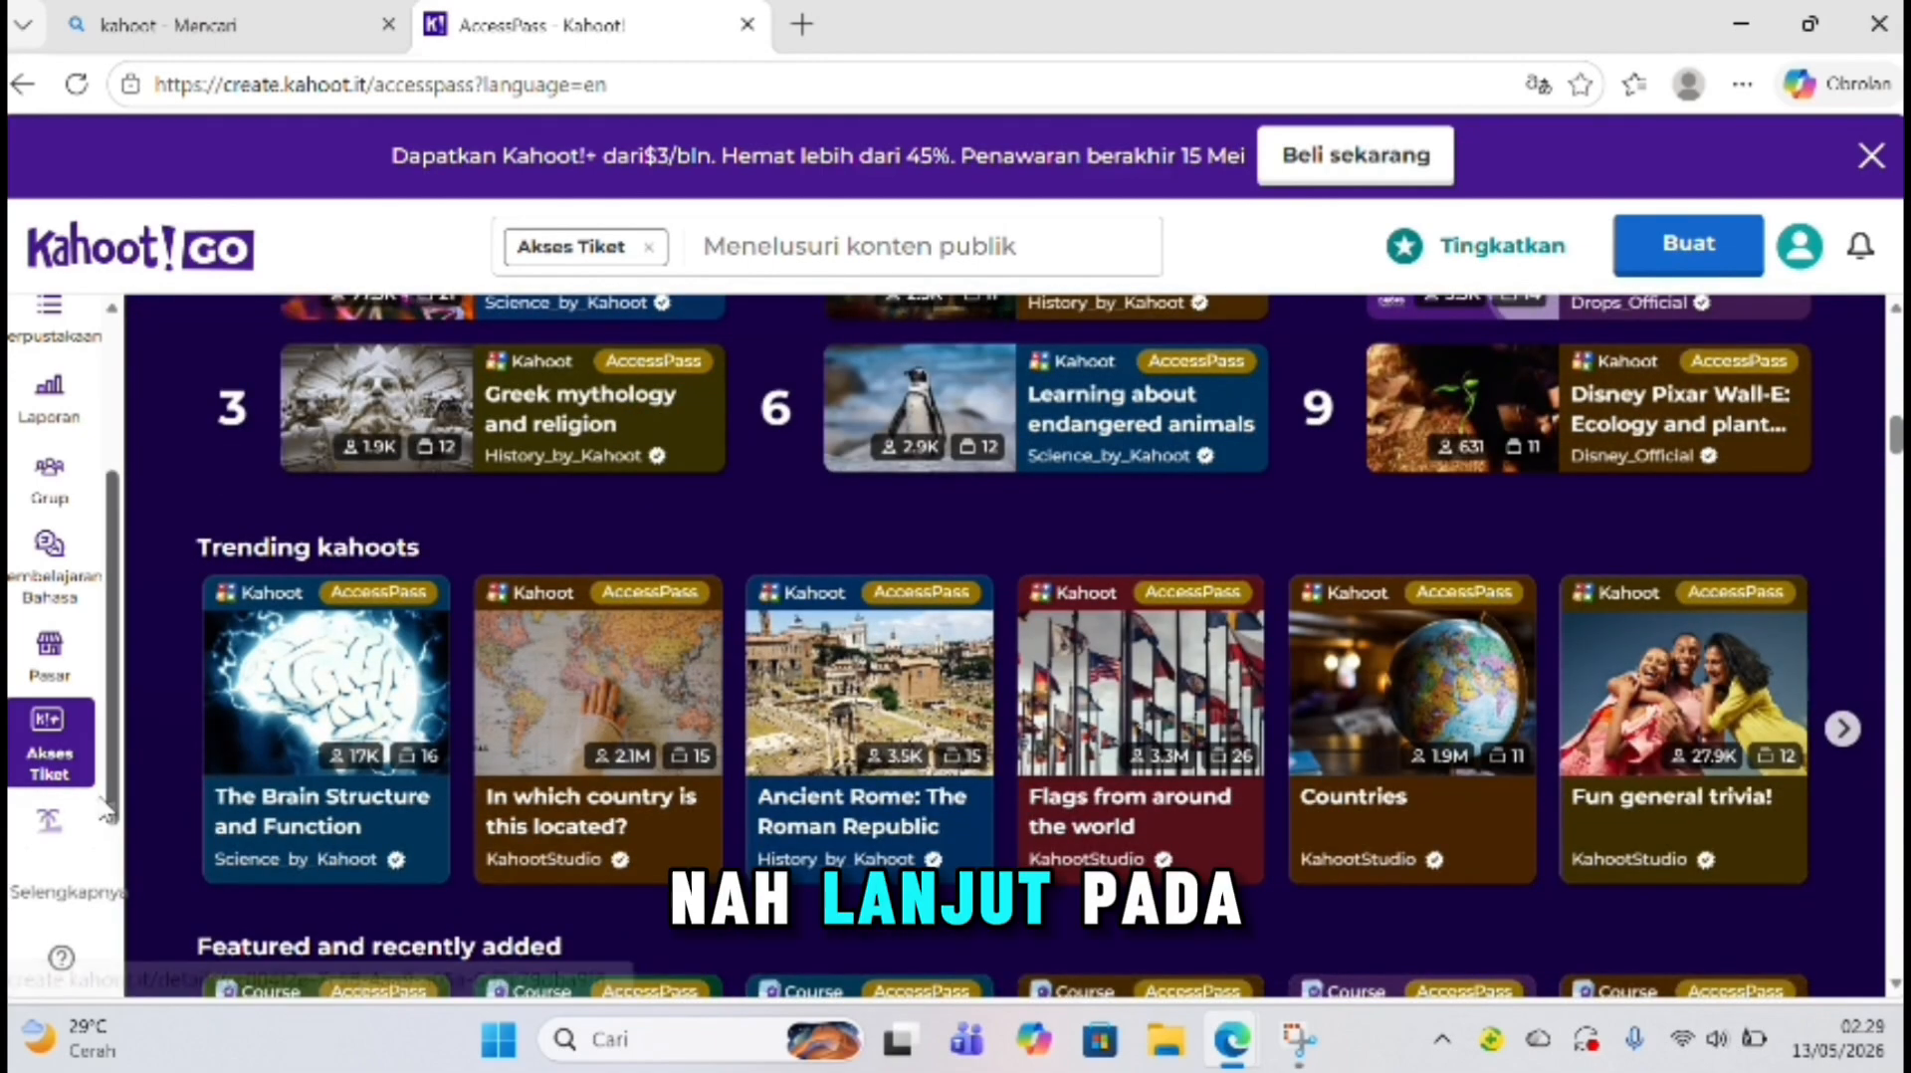
Step: Open Kahootopia to view its welcome page, and return to the AccessPass page
scroll(106, 812, "down", 2)
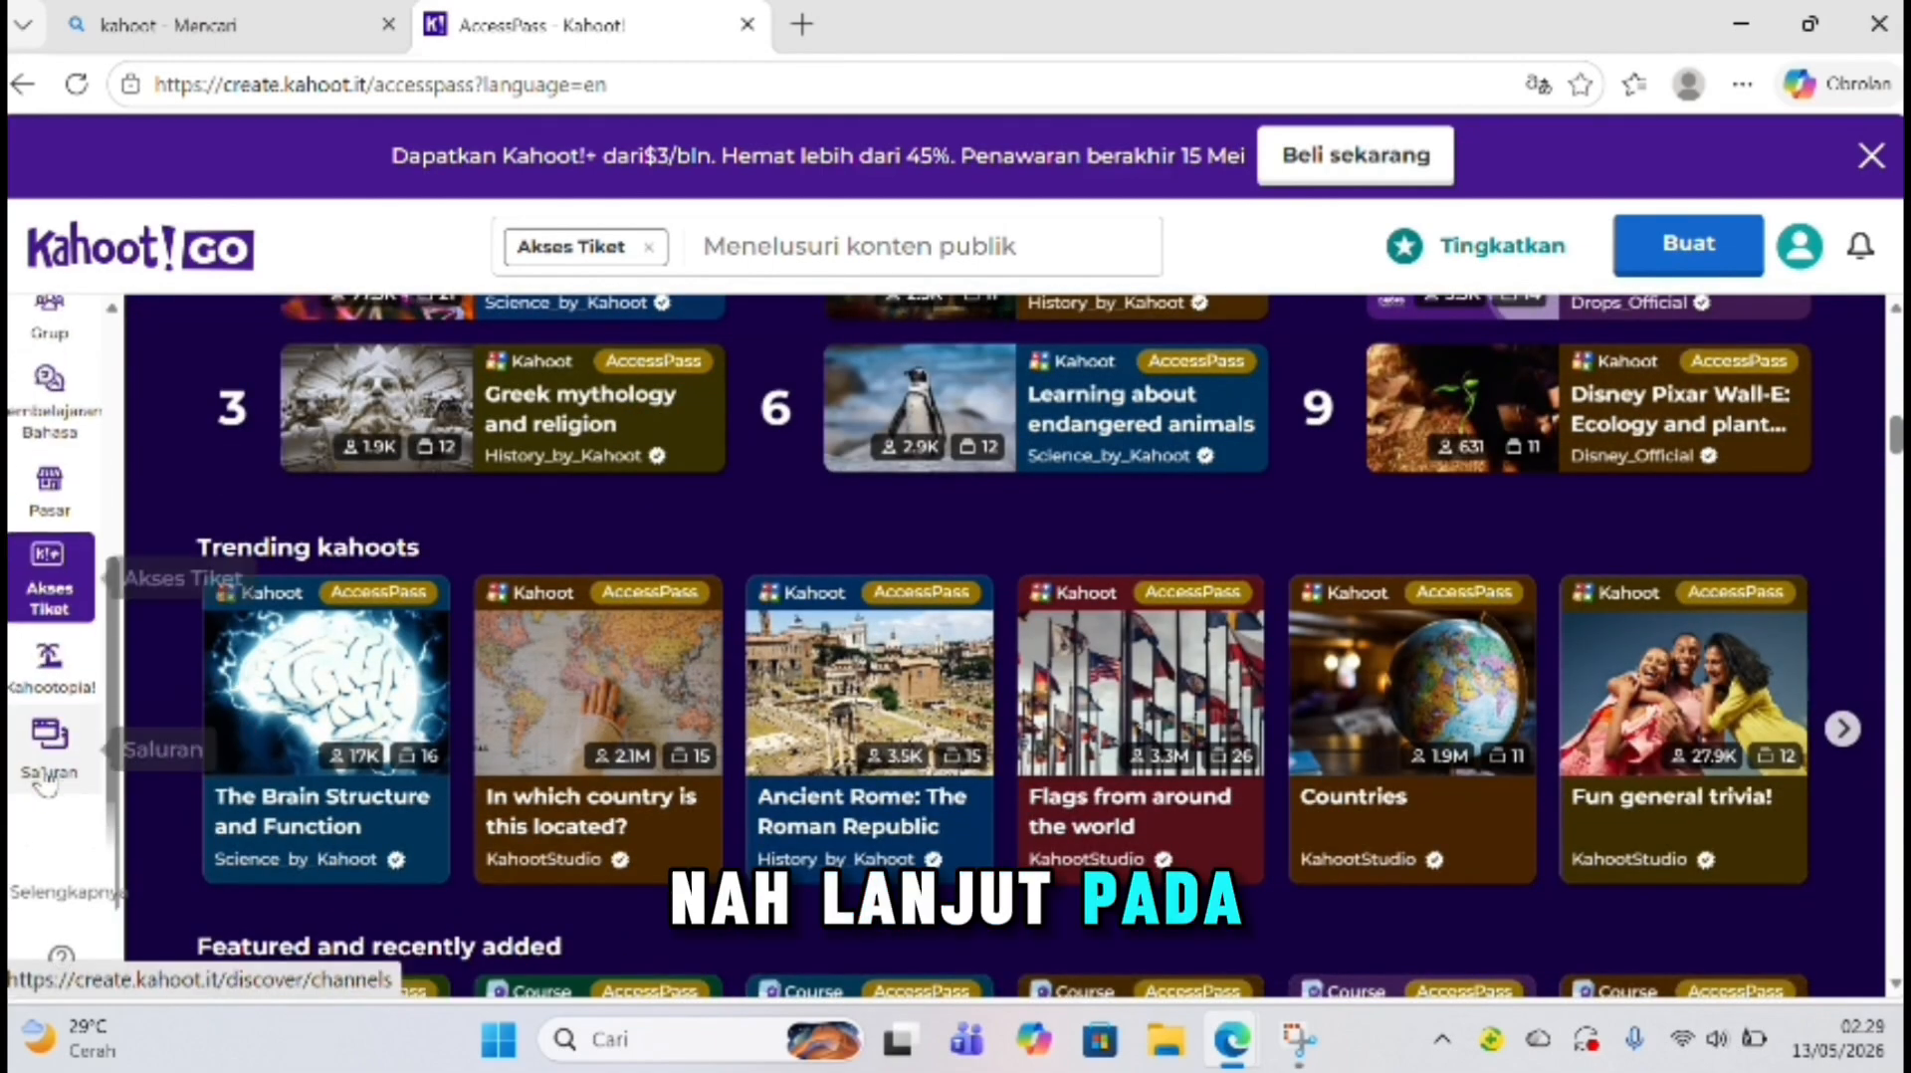
left_click(50, 692)
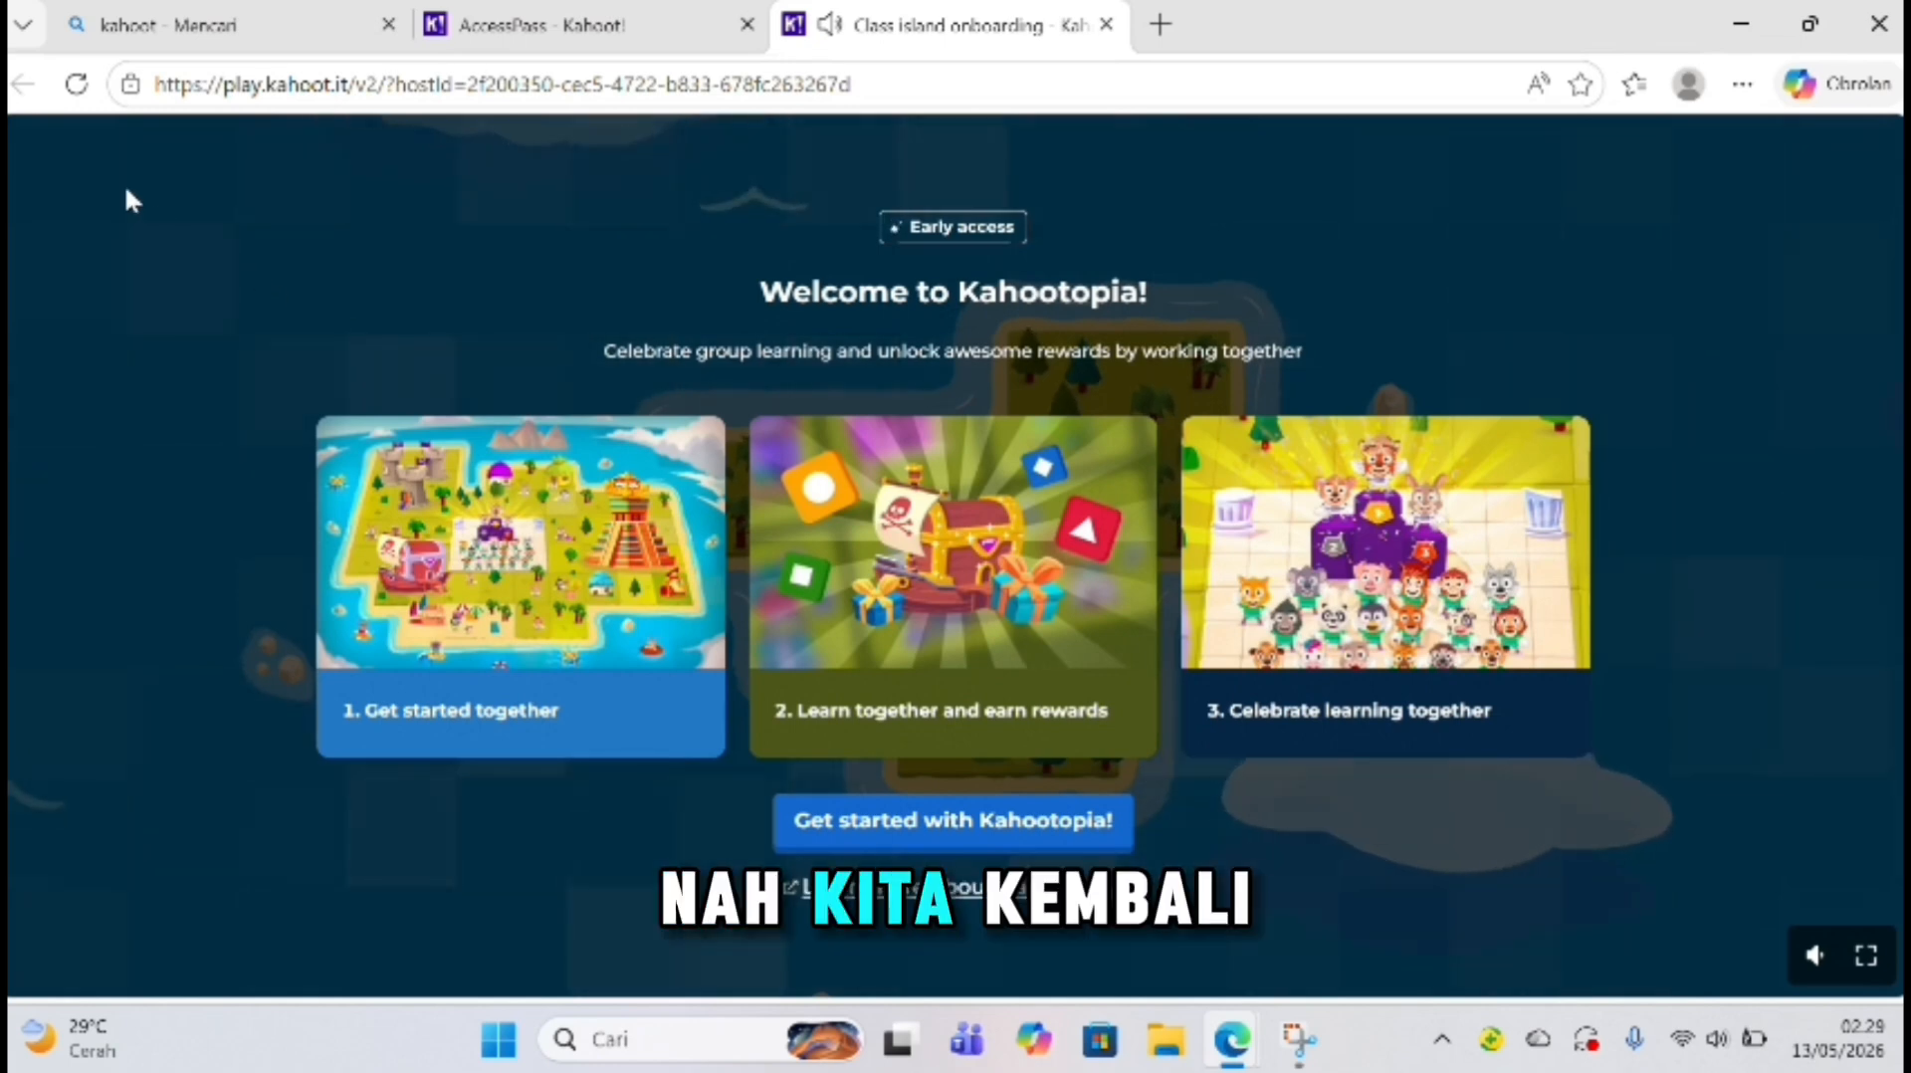
left_click(495, 47)
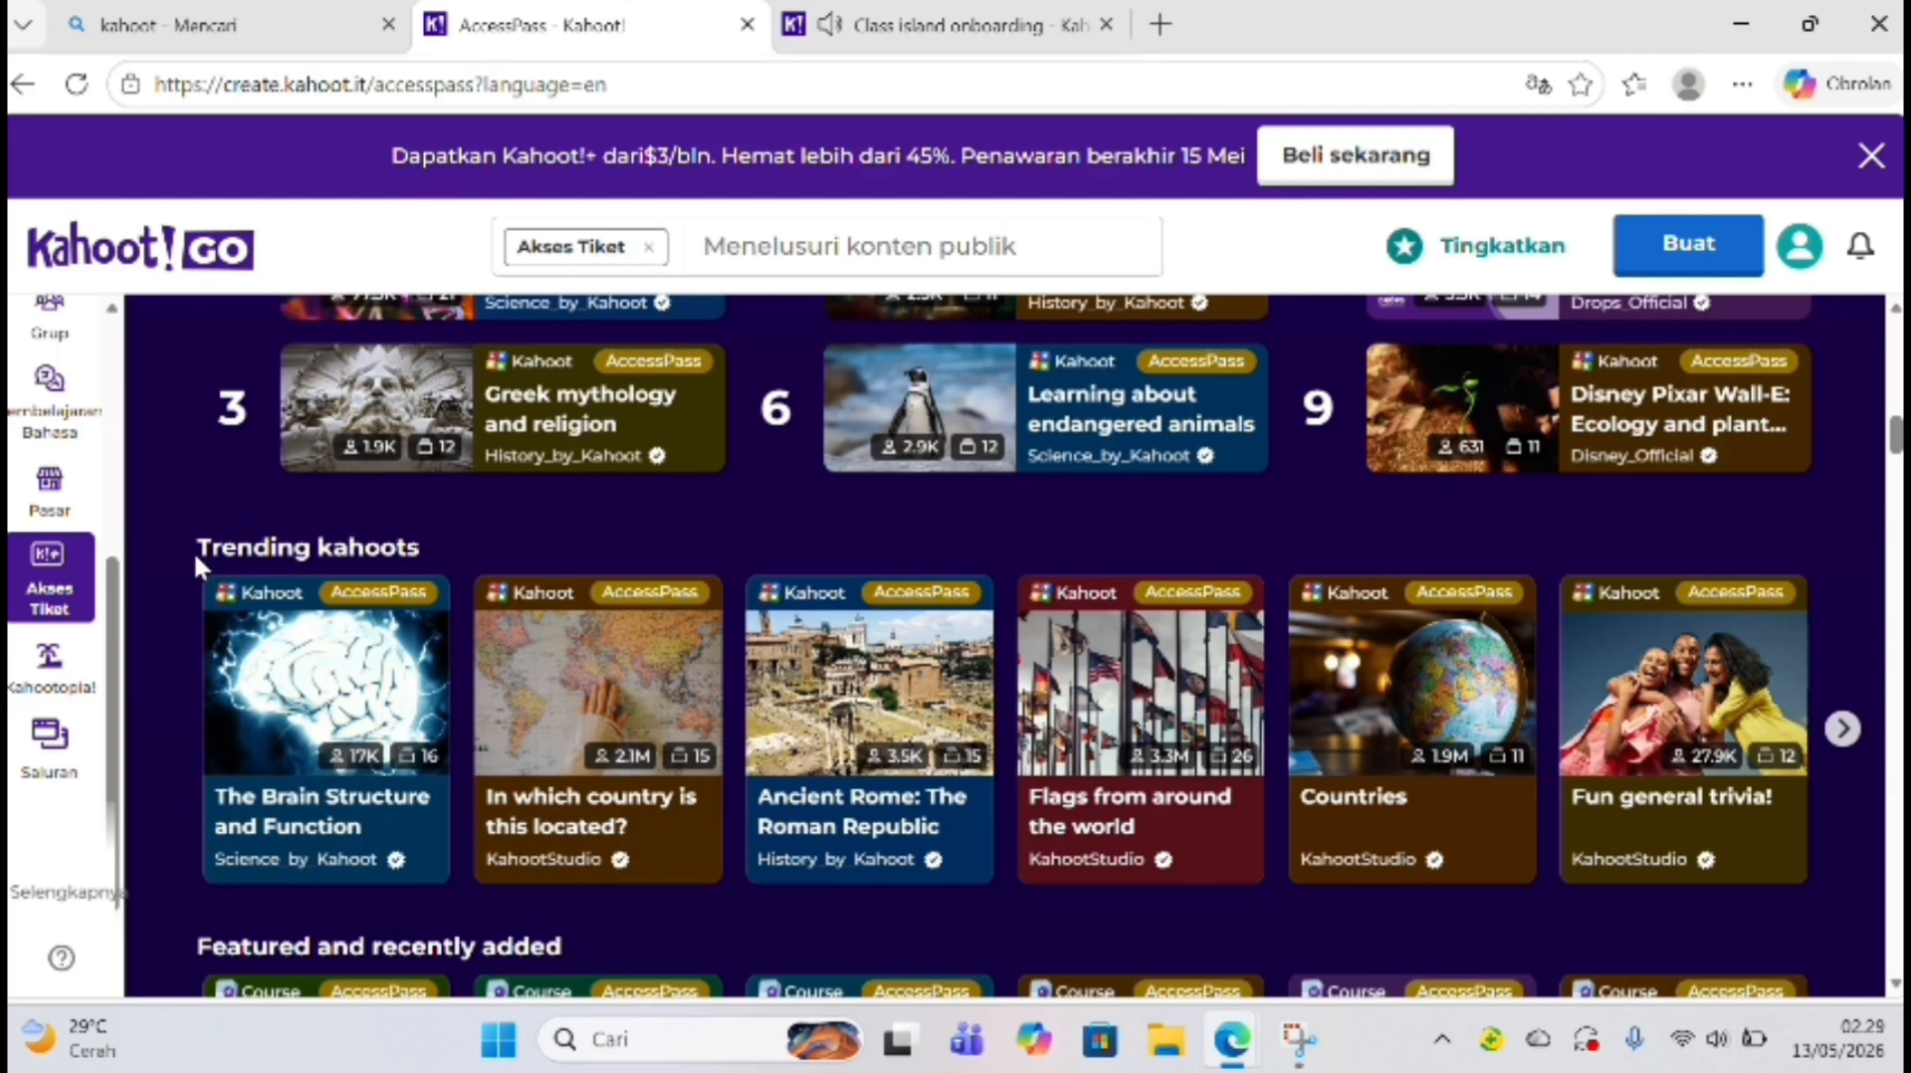
Step: Visit the Saluran page and browse the featured channels and the other channels listed below them
left_click(75, 764)
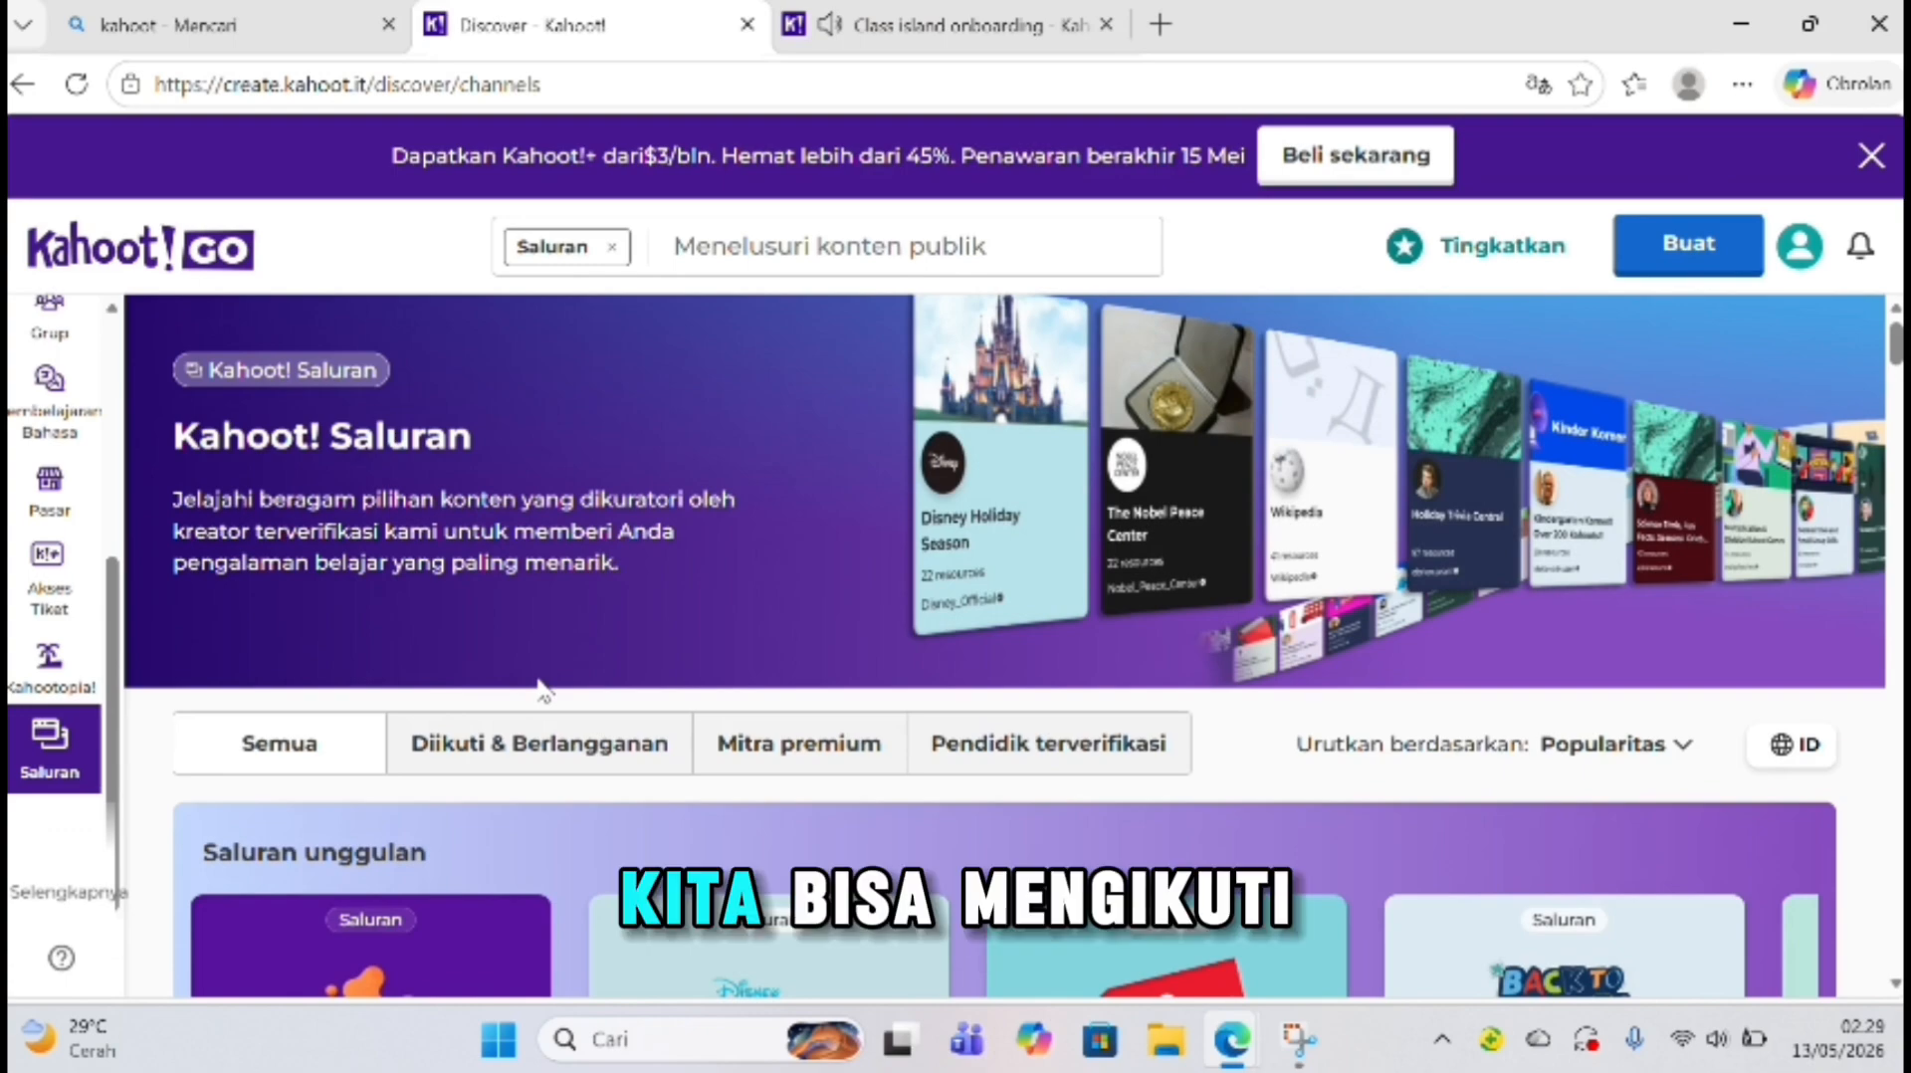
scroll(540, 689, "down", 2)
scroll(538, 677, "down", 3)
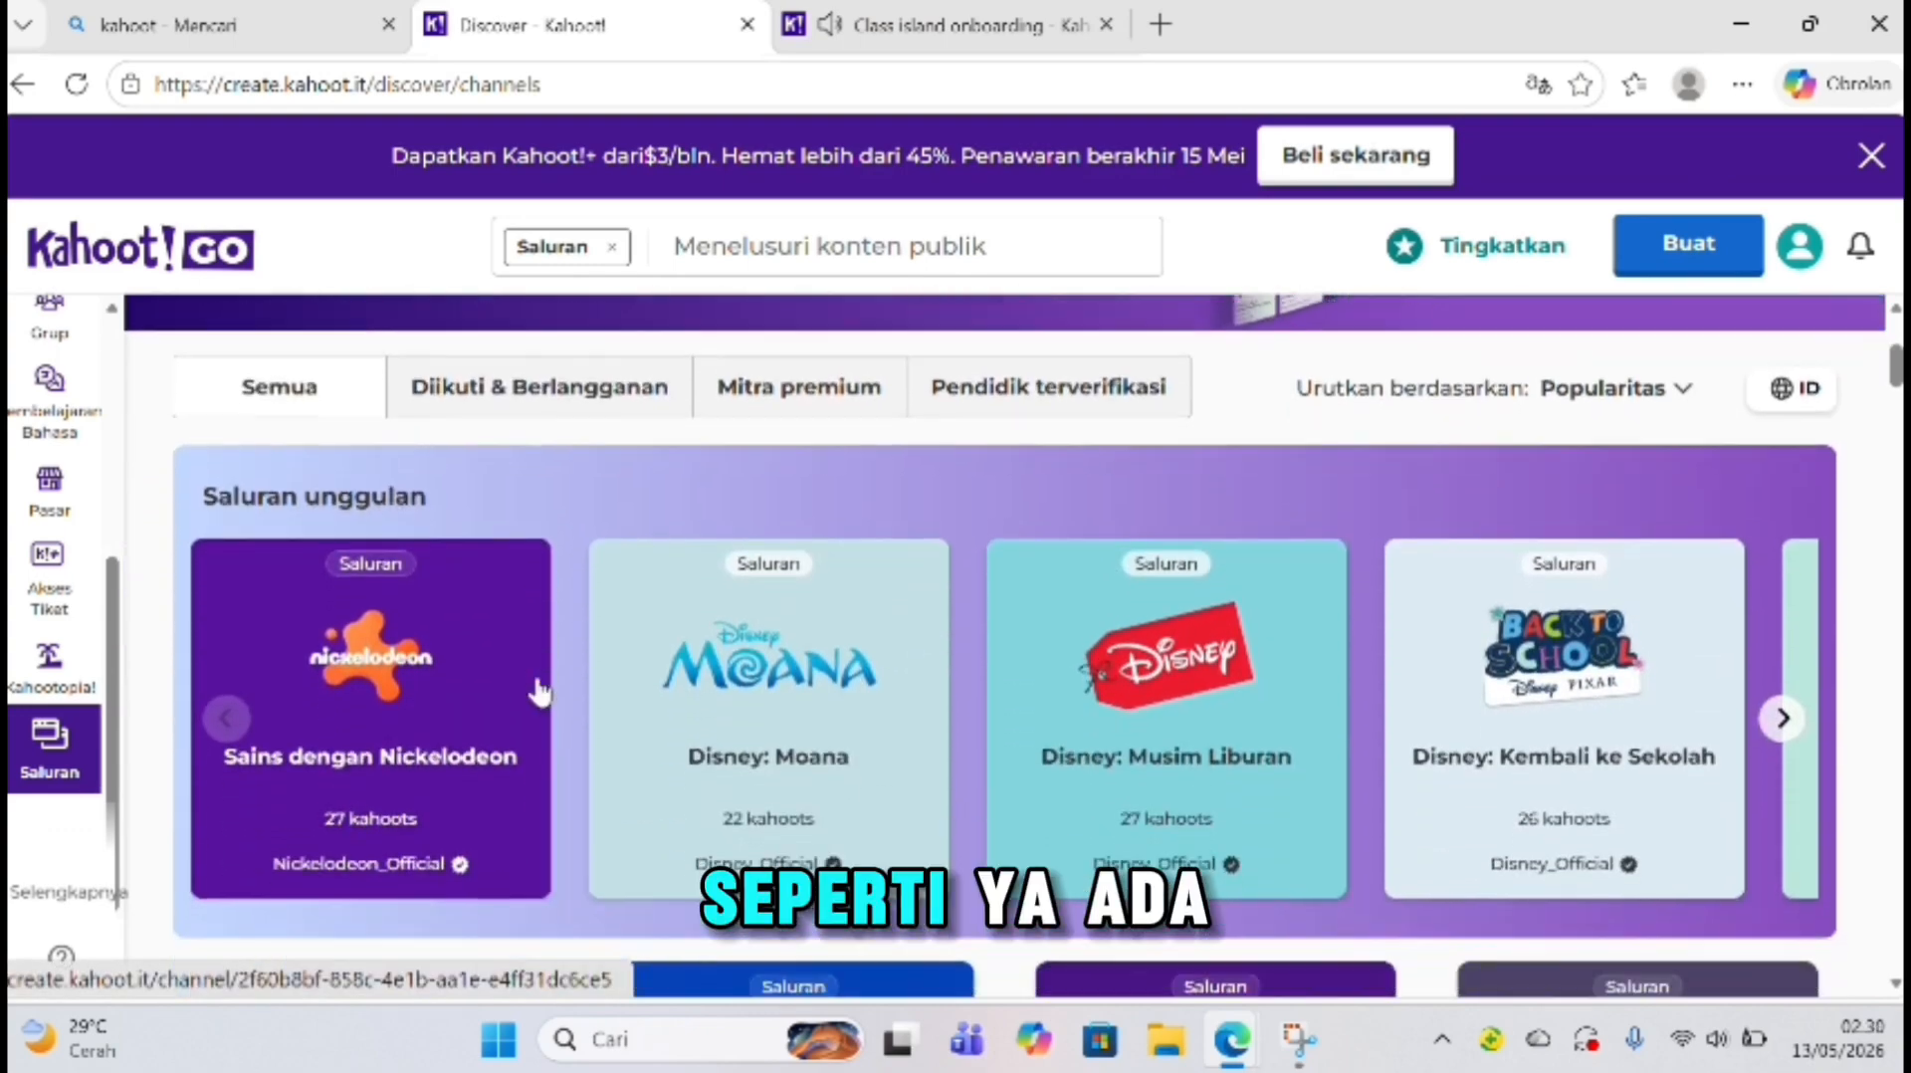
scroll(913, 816, "down", 2)
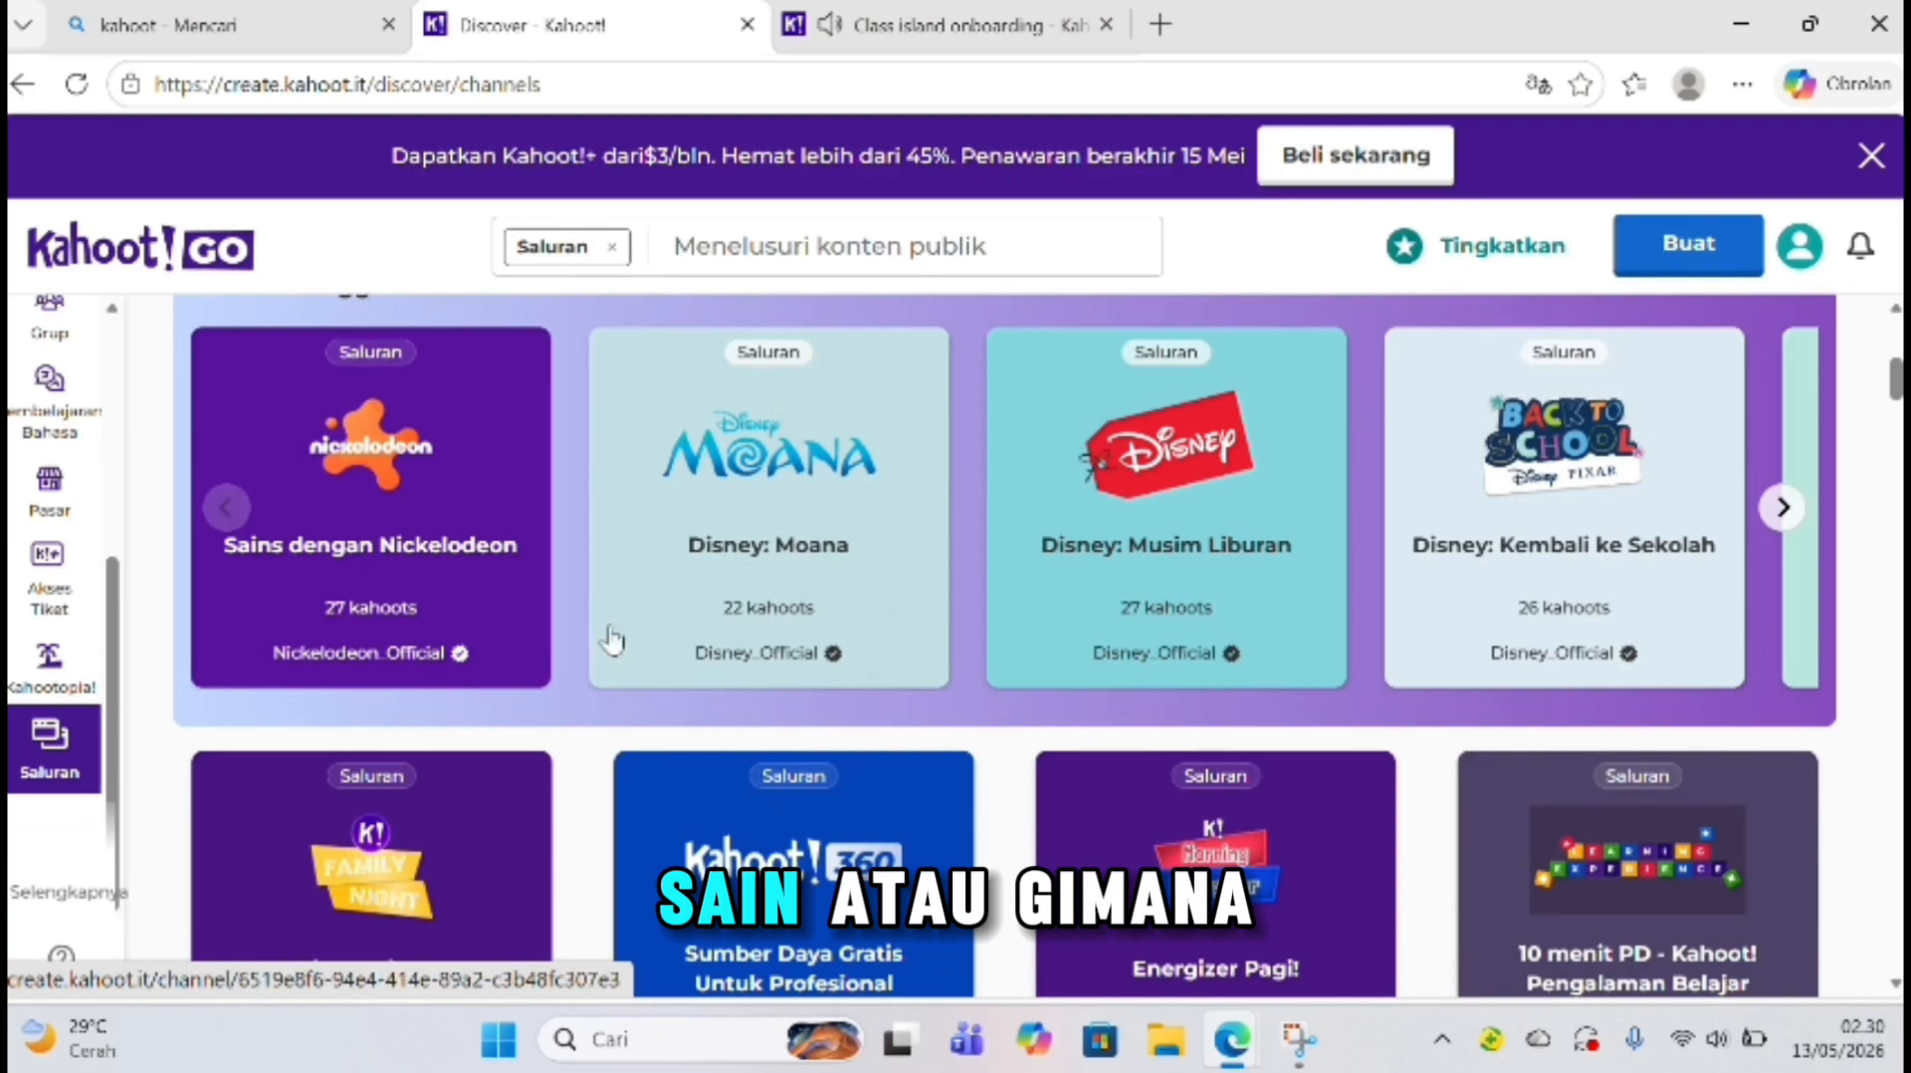
scroll(858, 652, "down", 6)
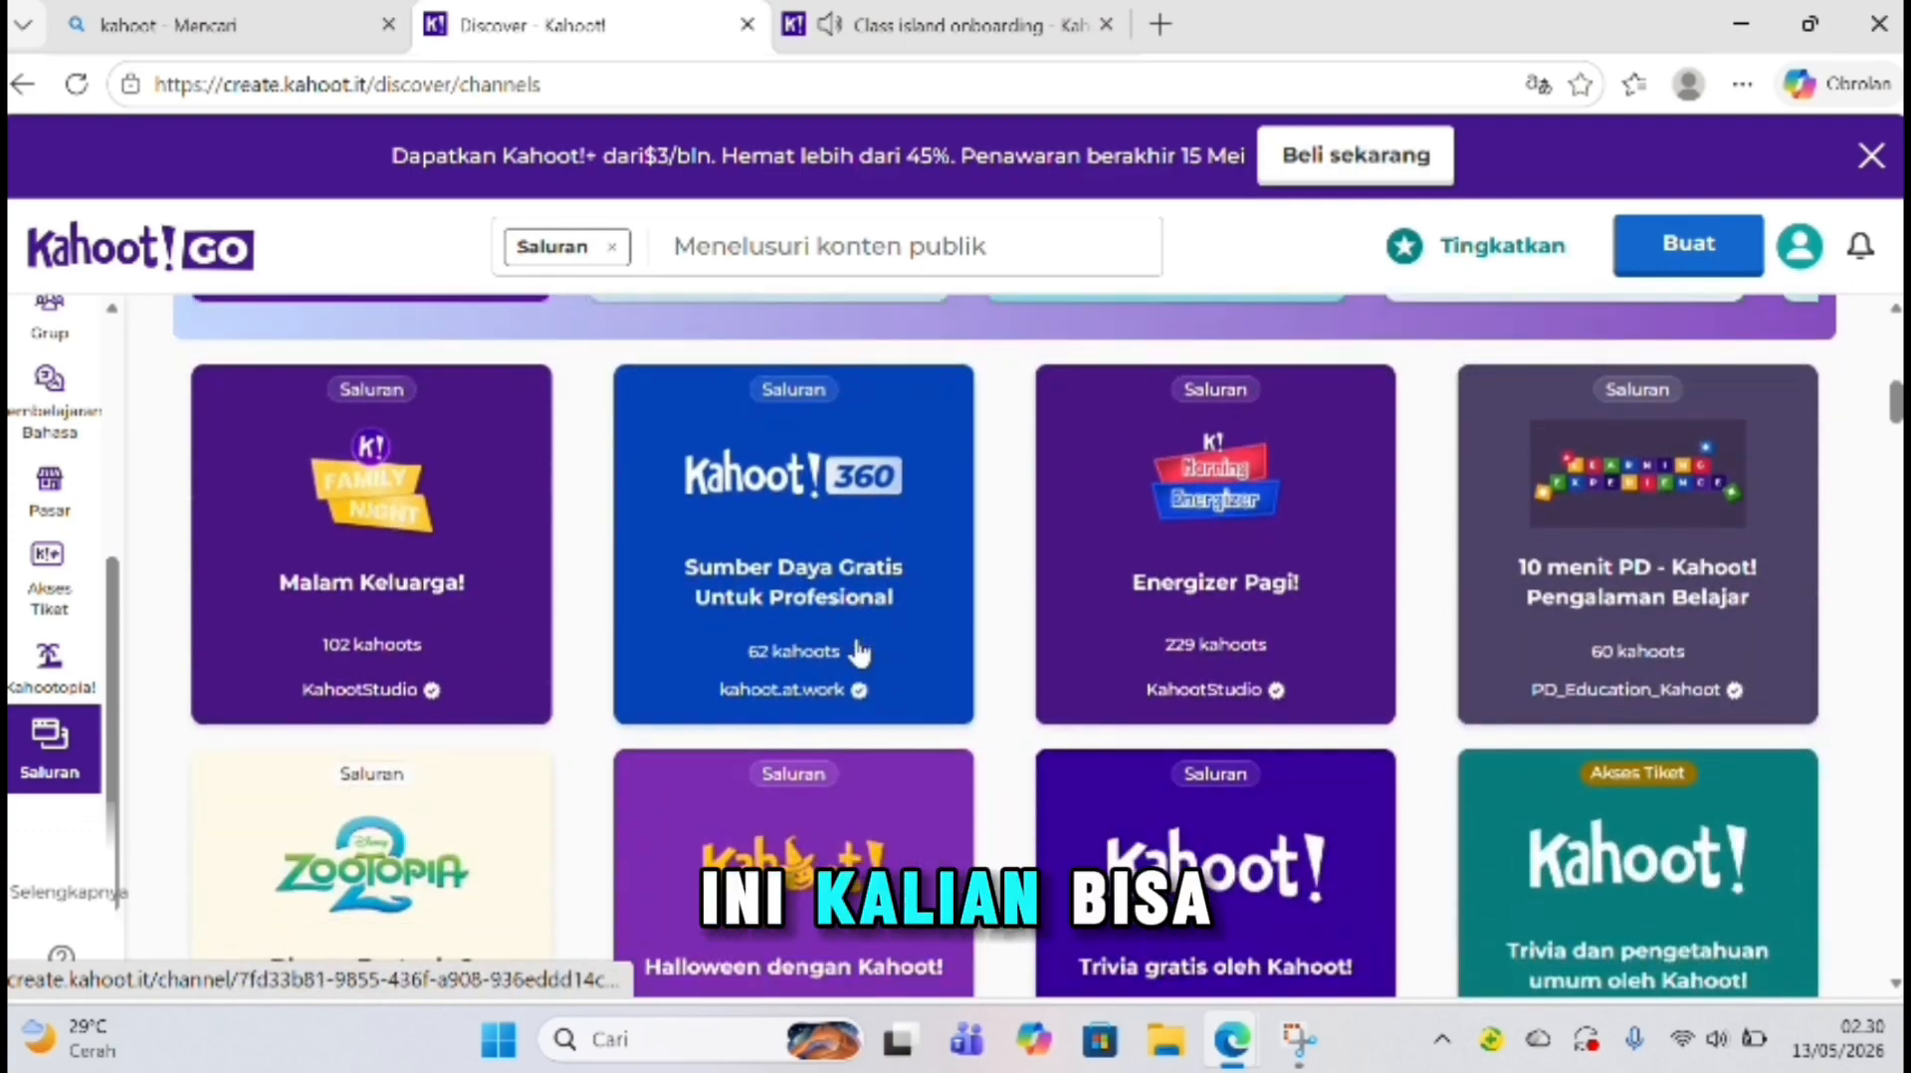
scroll(858, 649, "up", 8)
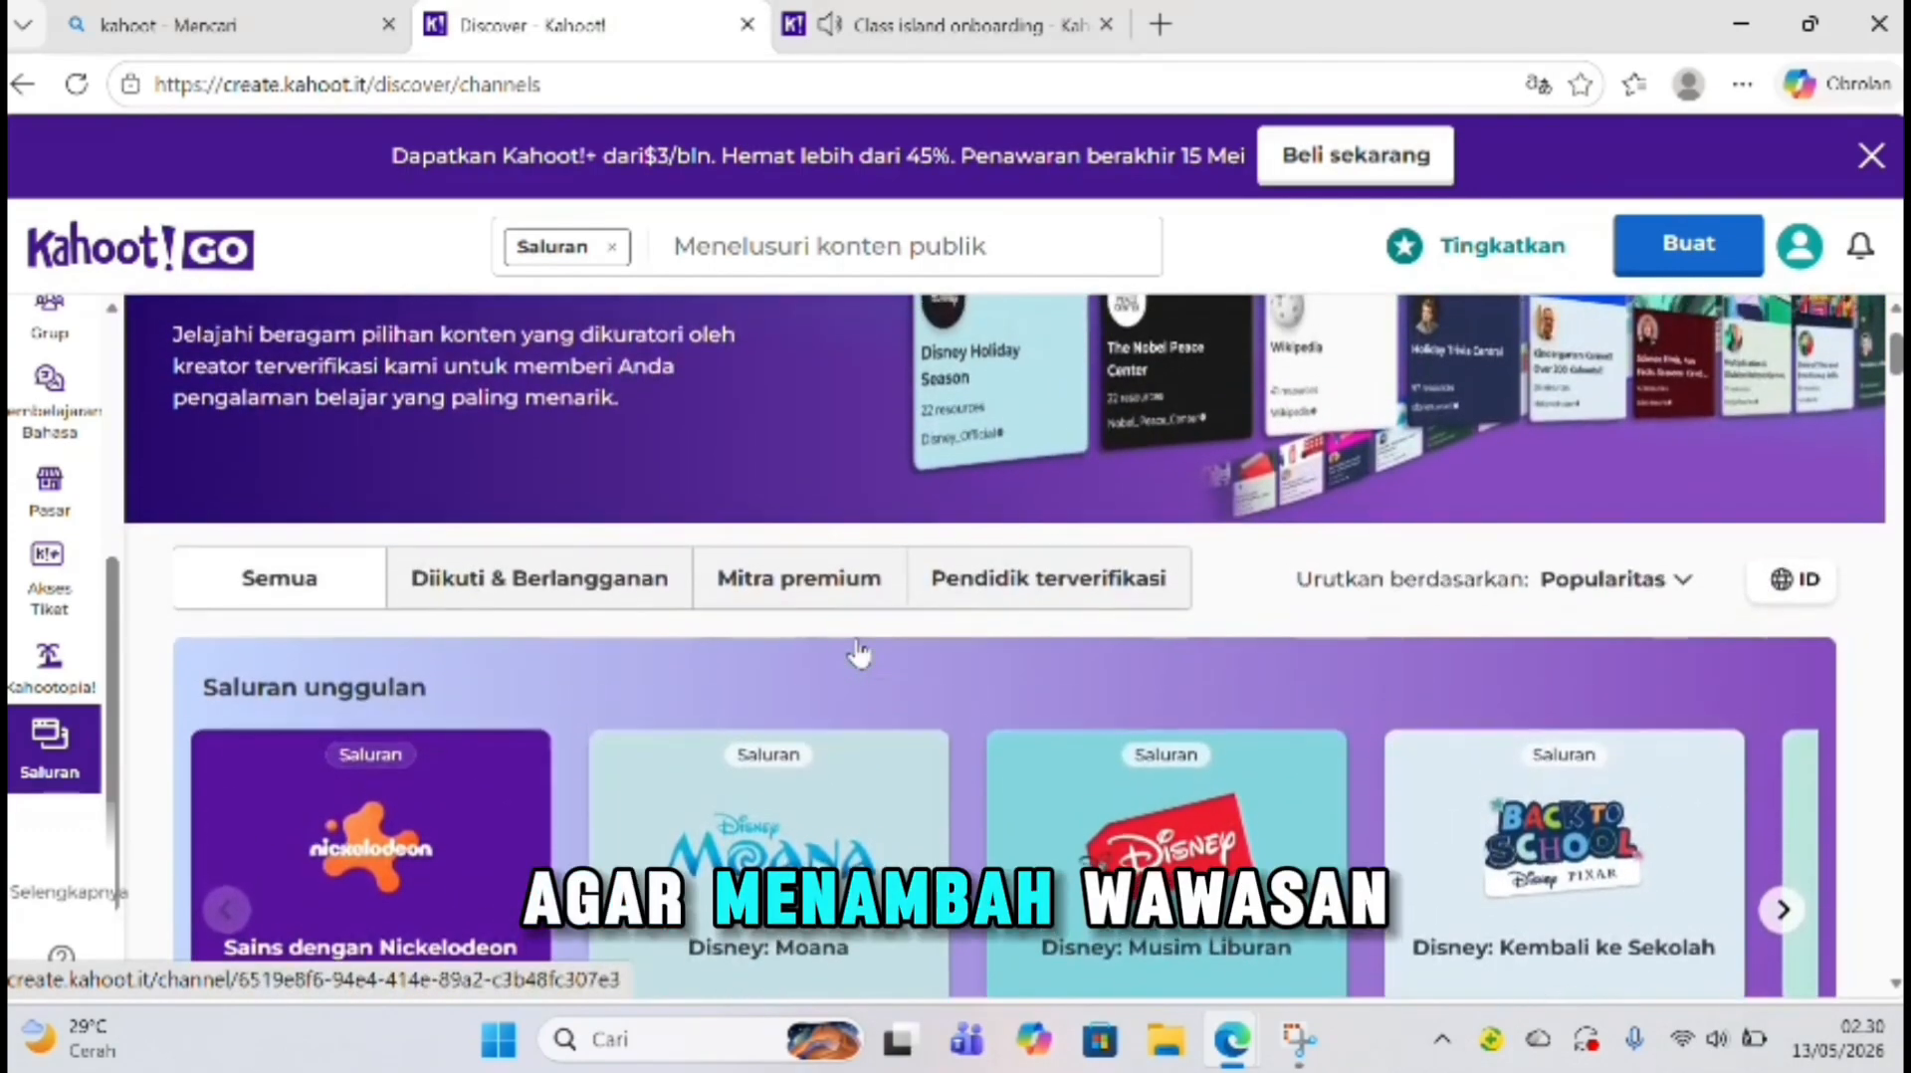
scroll(802, 648, "up", 3)
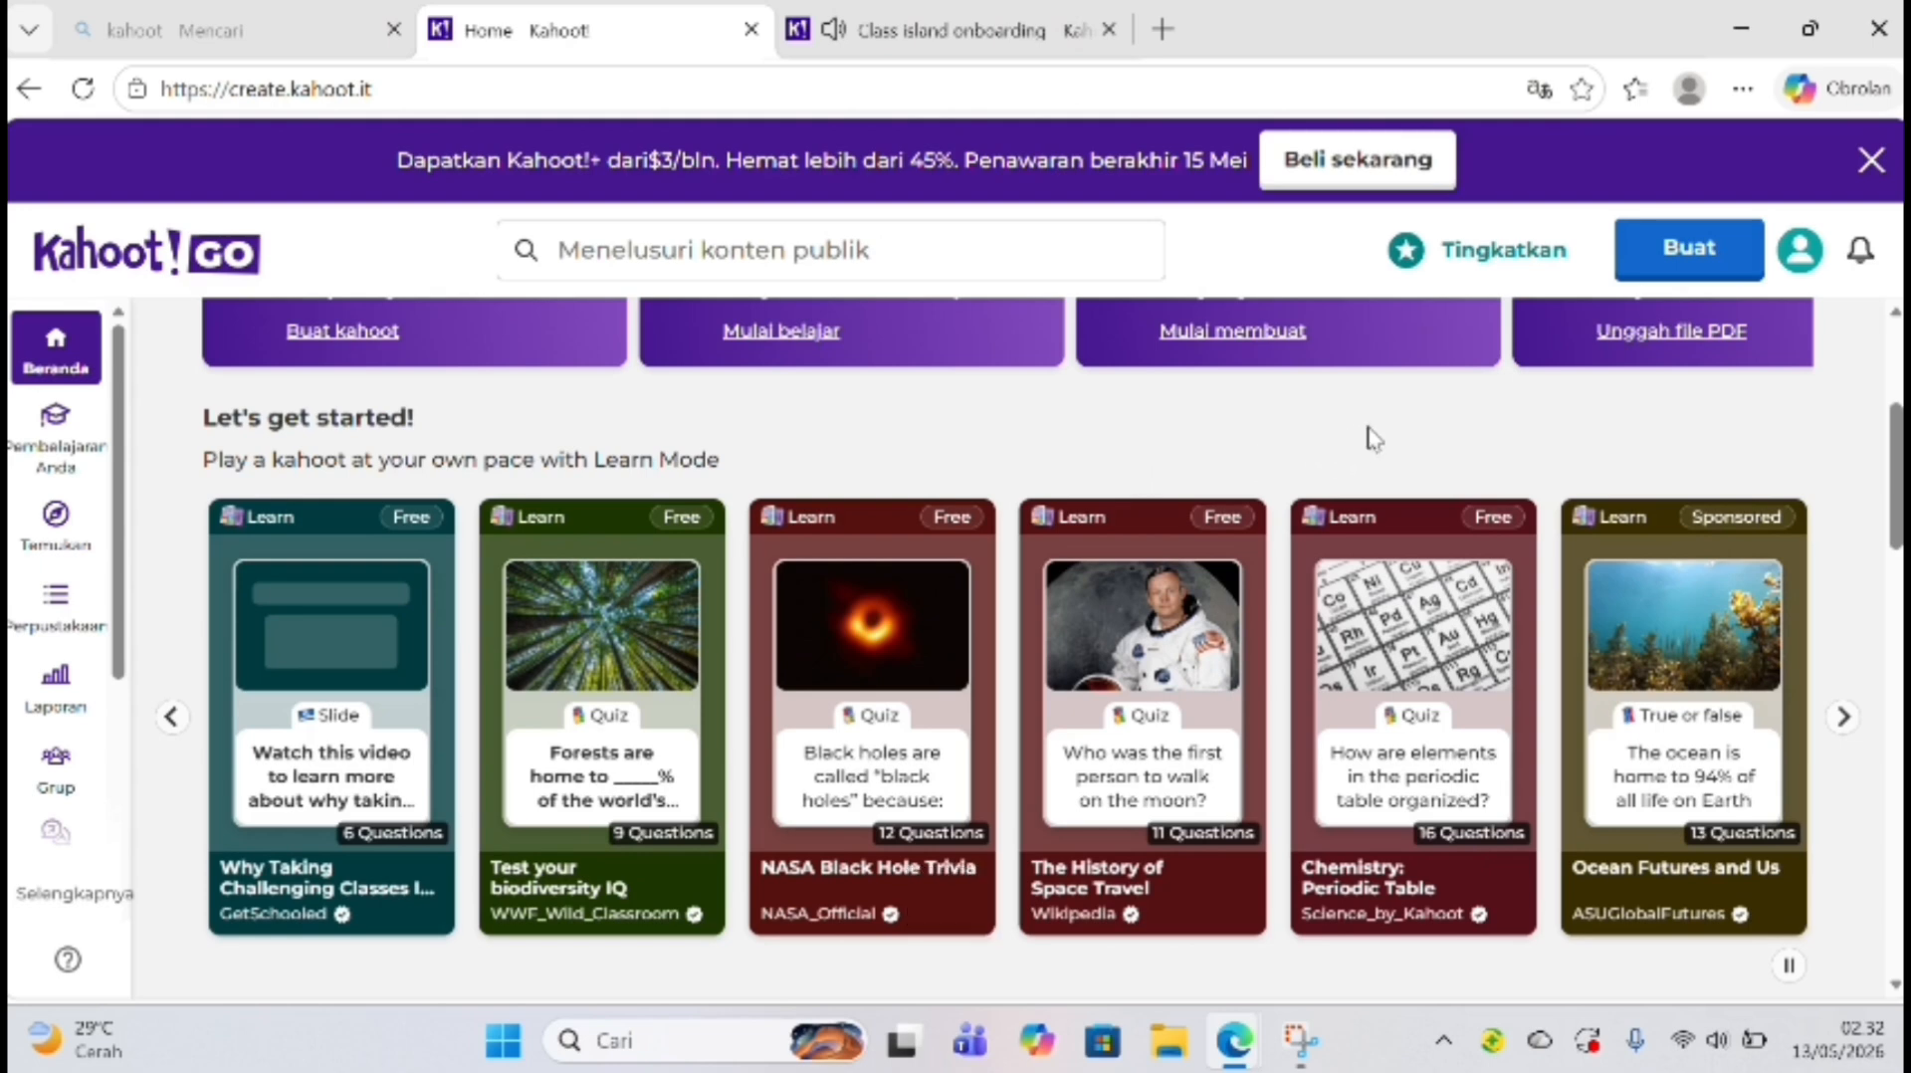
Step: Create a new kahoot from a blank canvas (Kanvas kosong)
left_click(1693, 277)
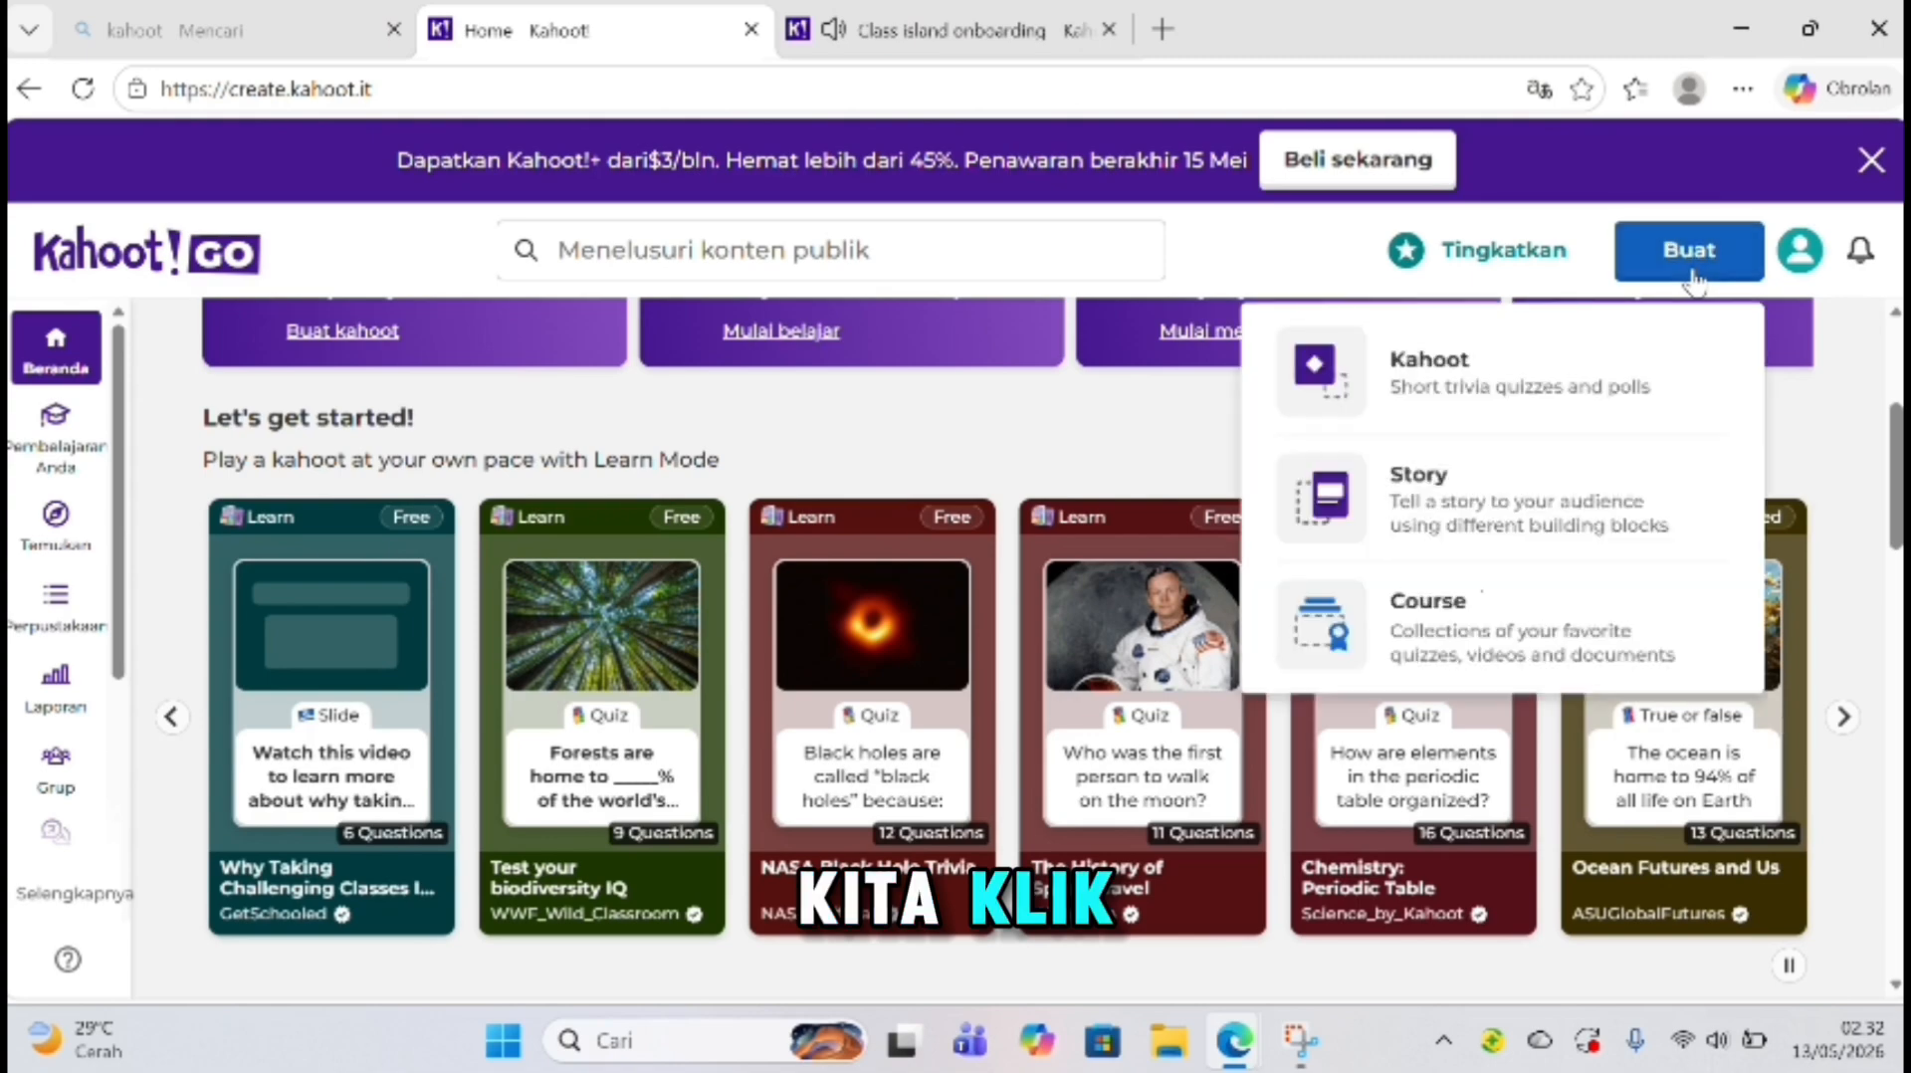
left_click(1478, 383)
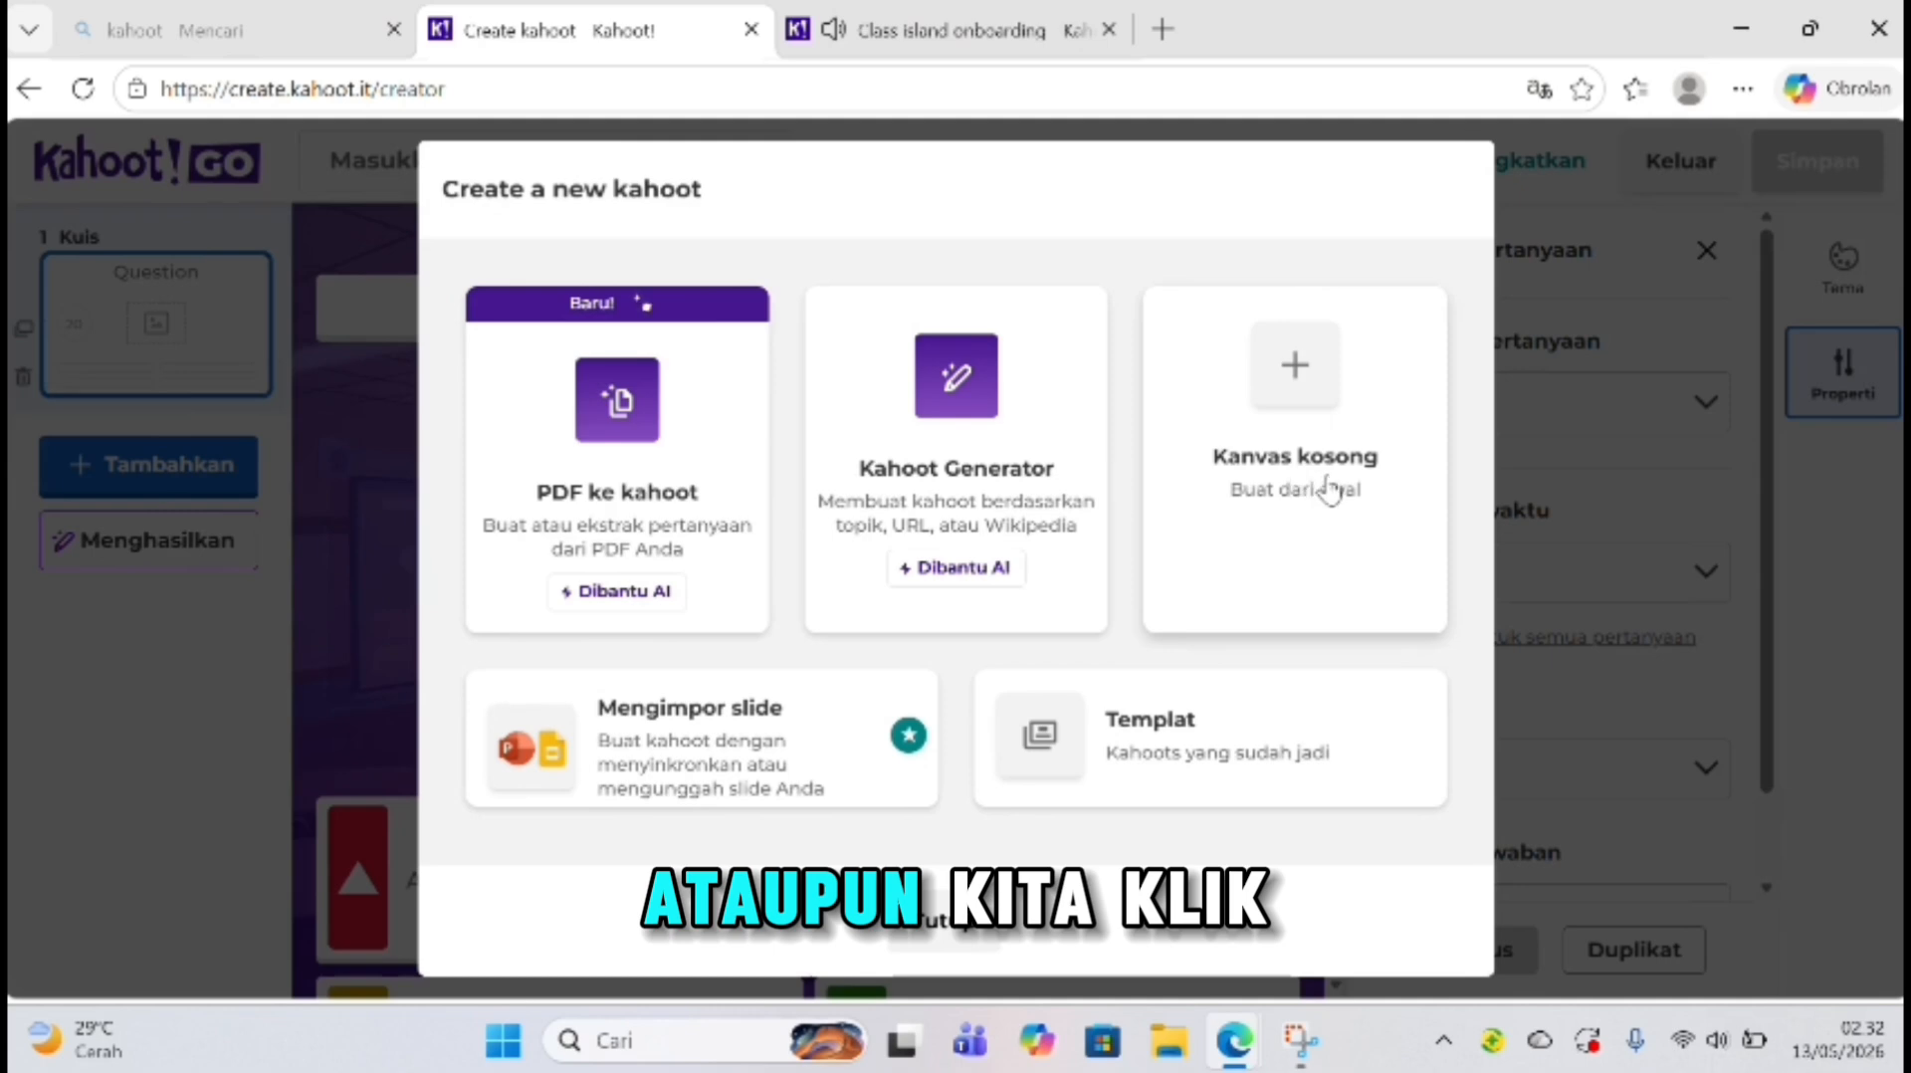
left_click(1298, 444)
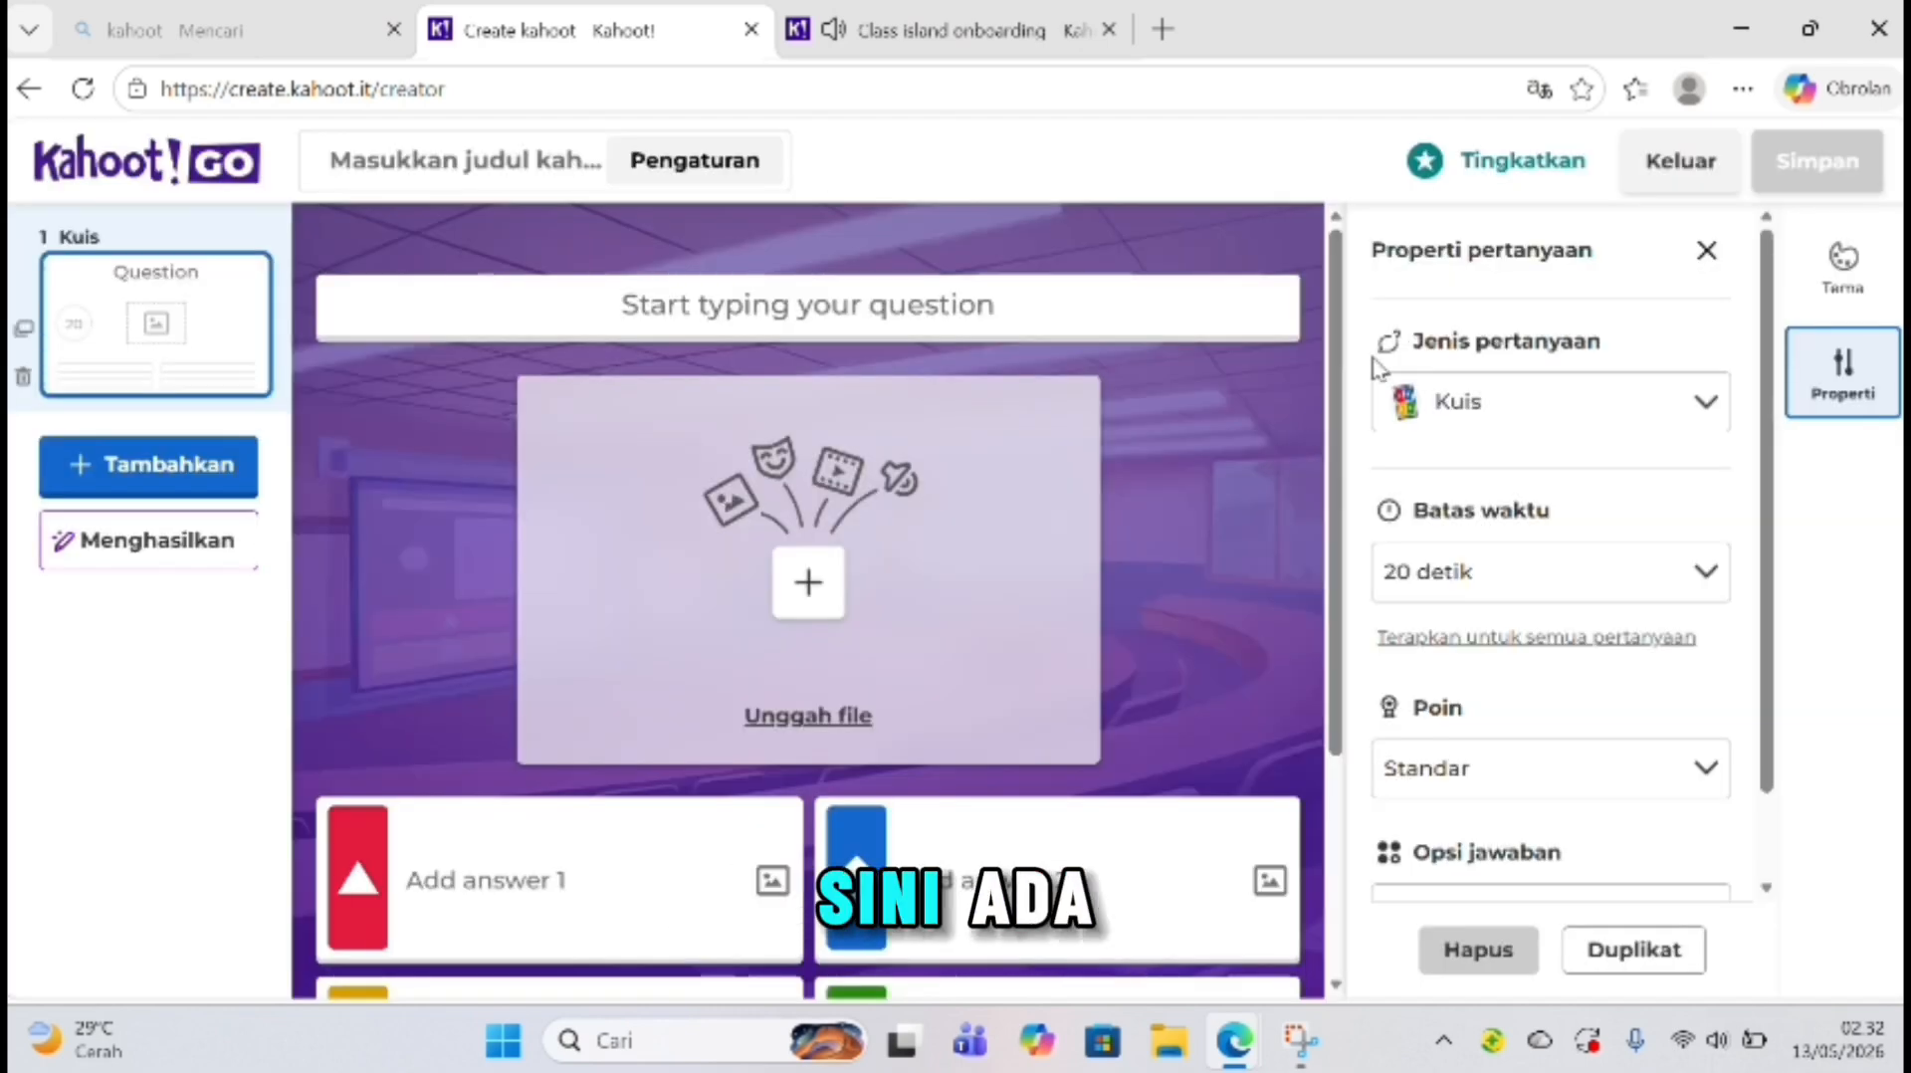
Step: Review the available question types for the first question and choose Kuis
left_click(1687, 414)
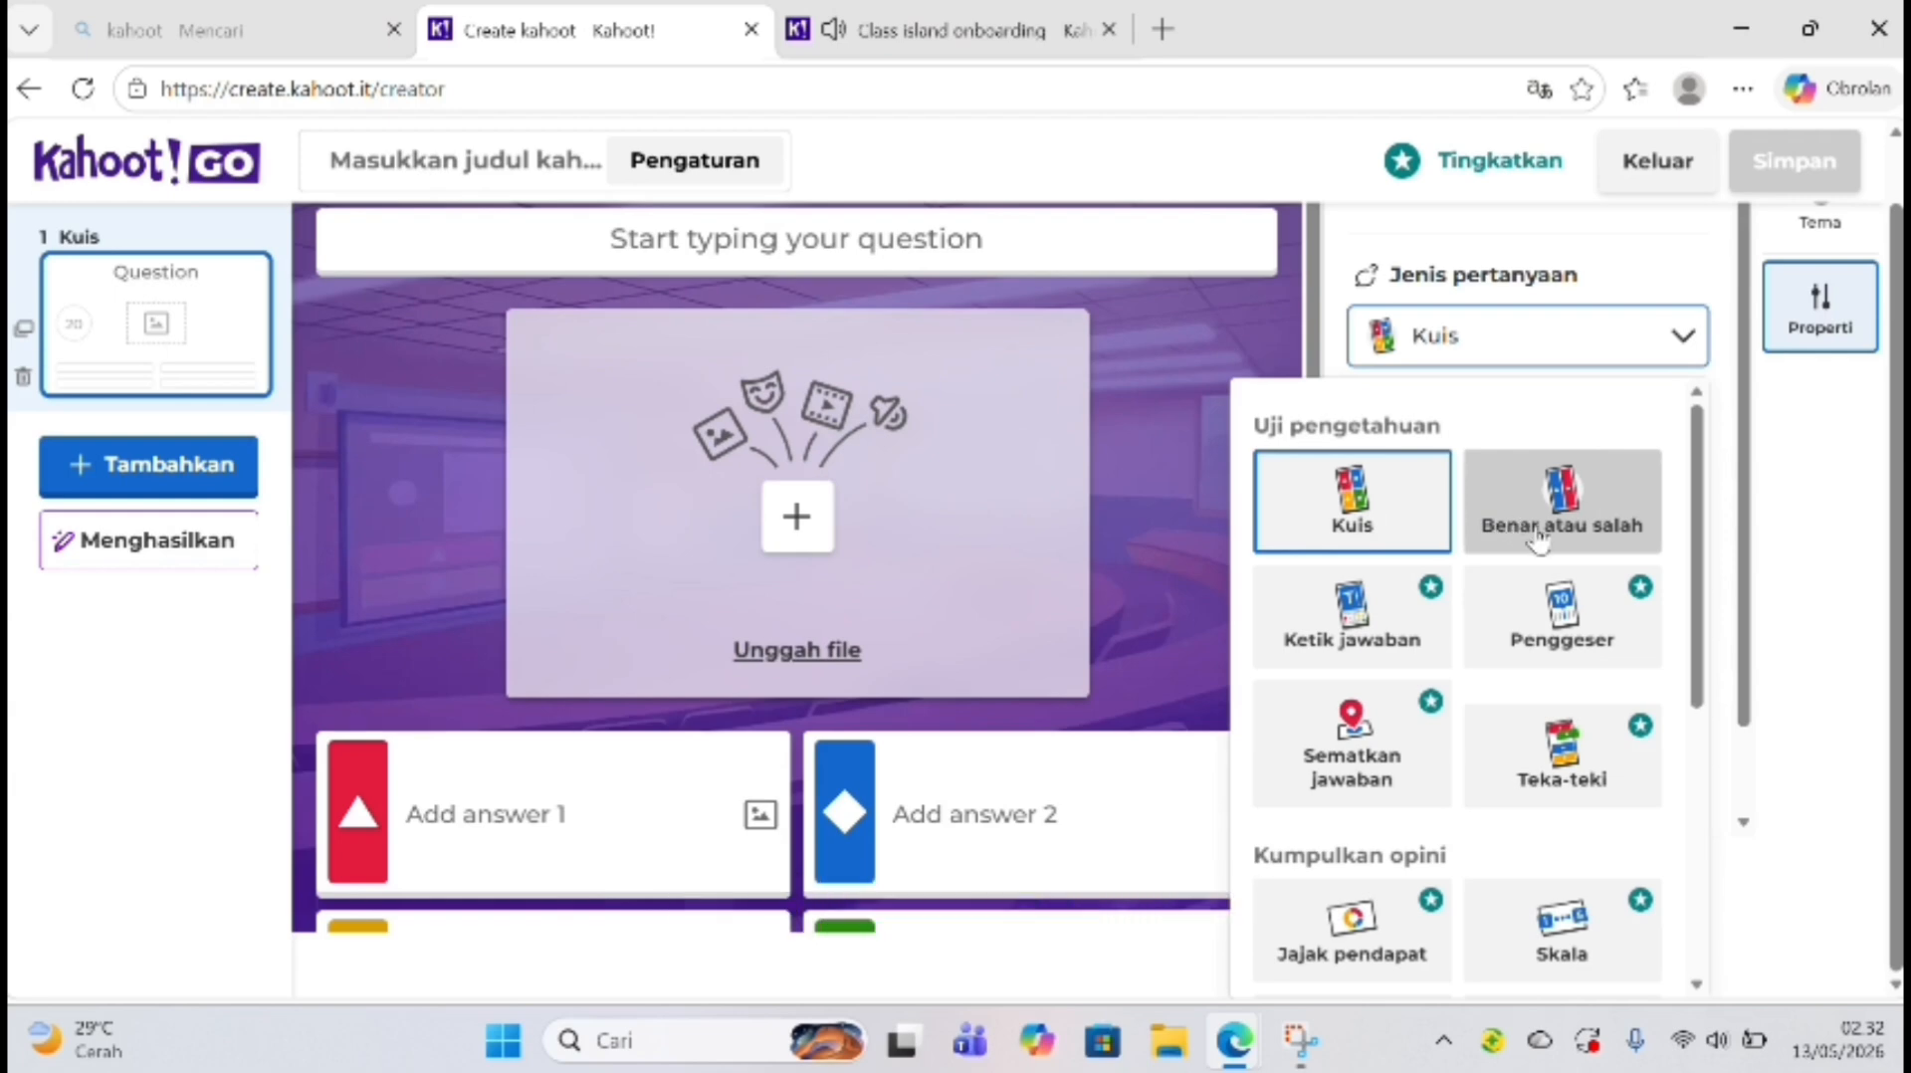
scroll(1534, 640, "down", 3)
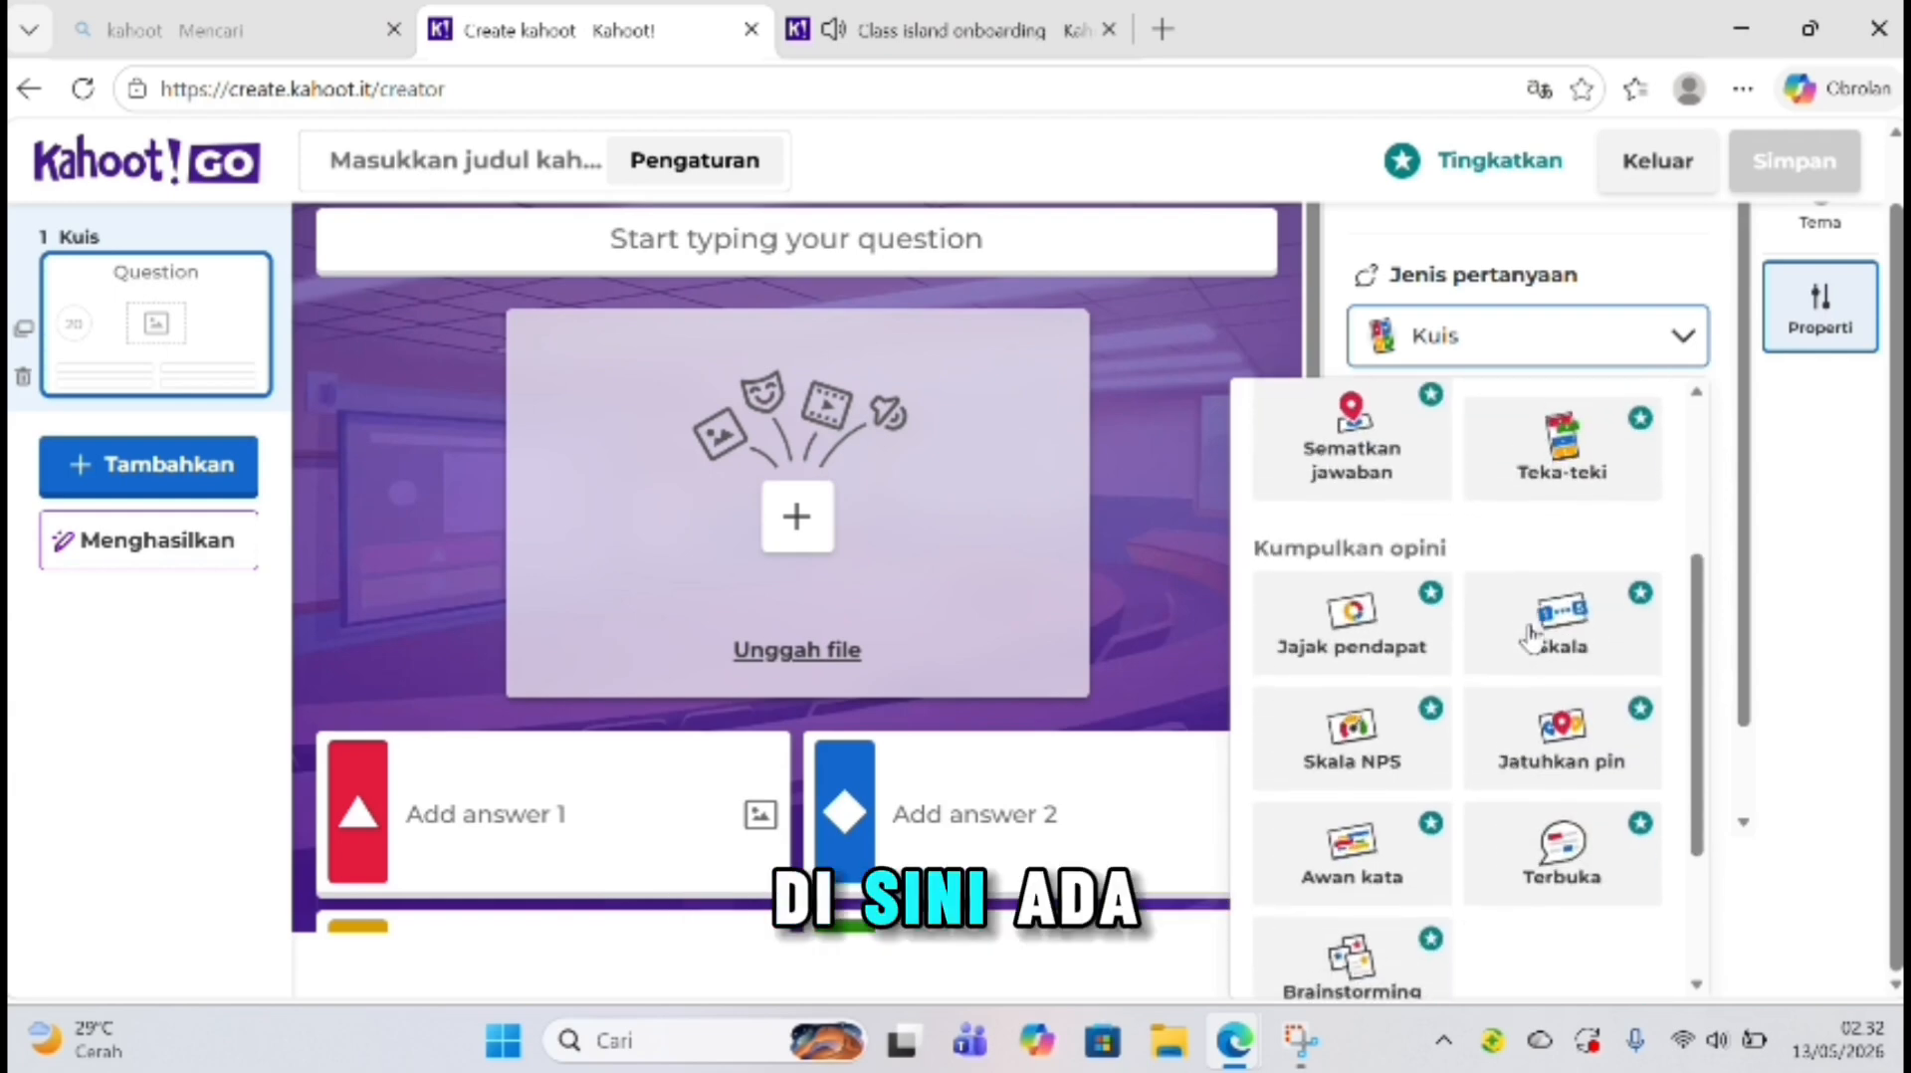
scroll(1530, 637, "up", 3)
scroll(1530, 637, "down", 2)
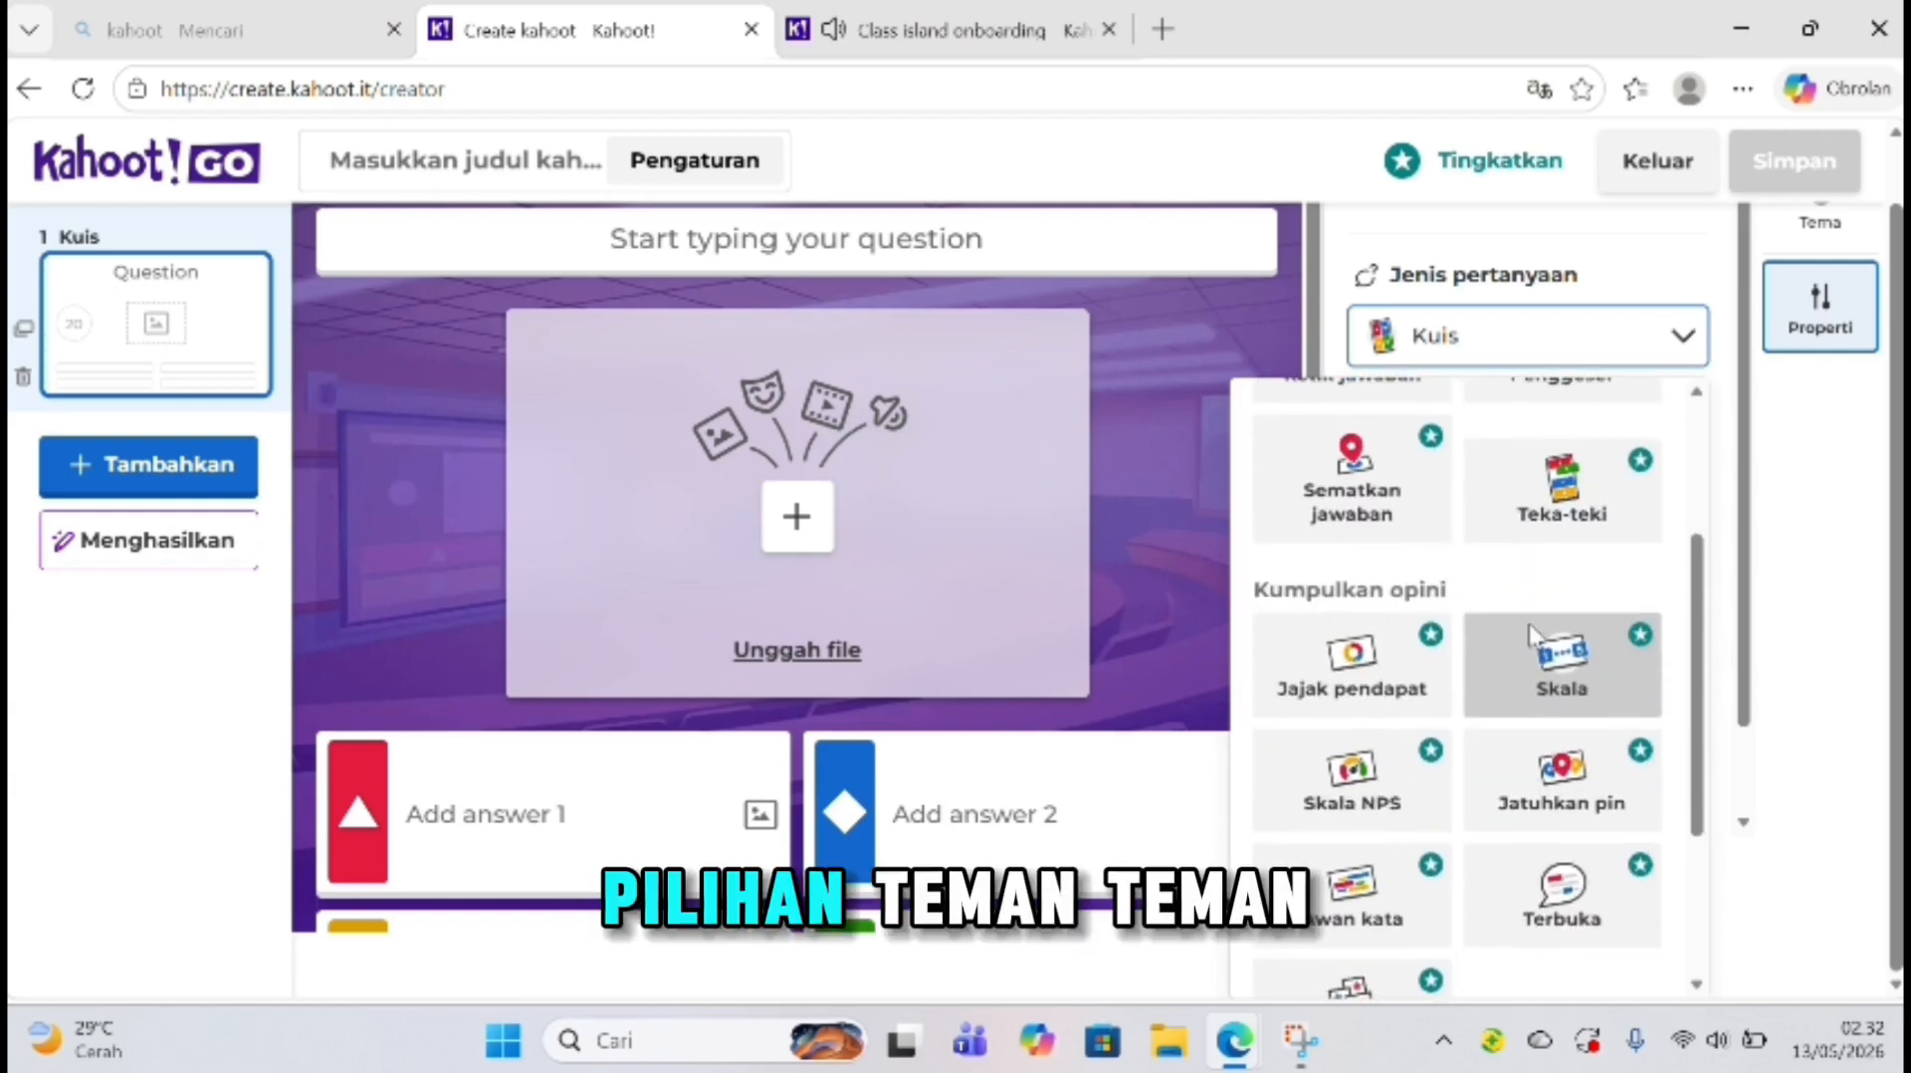
scroll(1531, 634, "up", 2)
scroll(1530, 635, "down", 1)
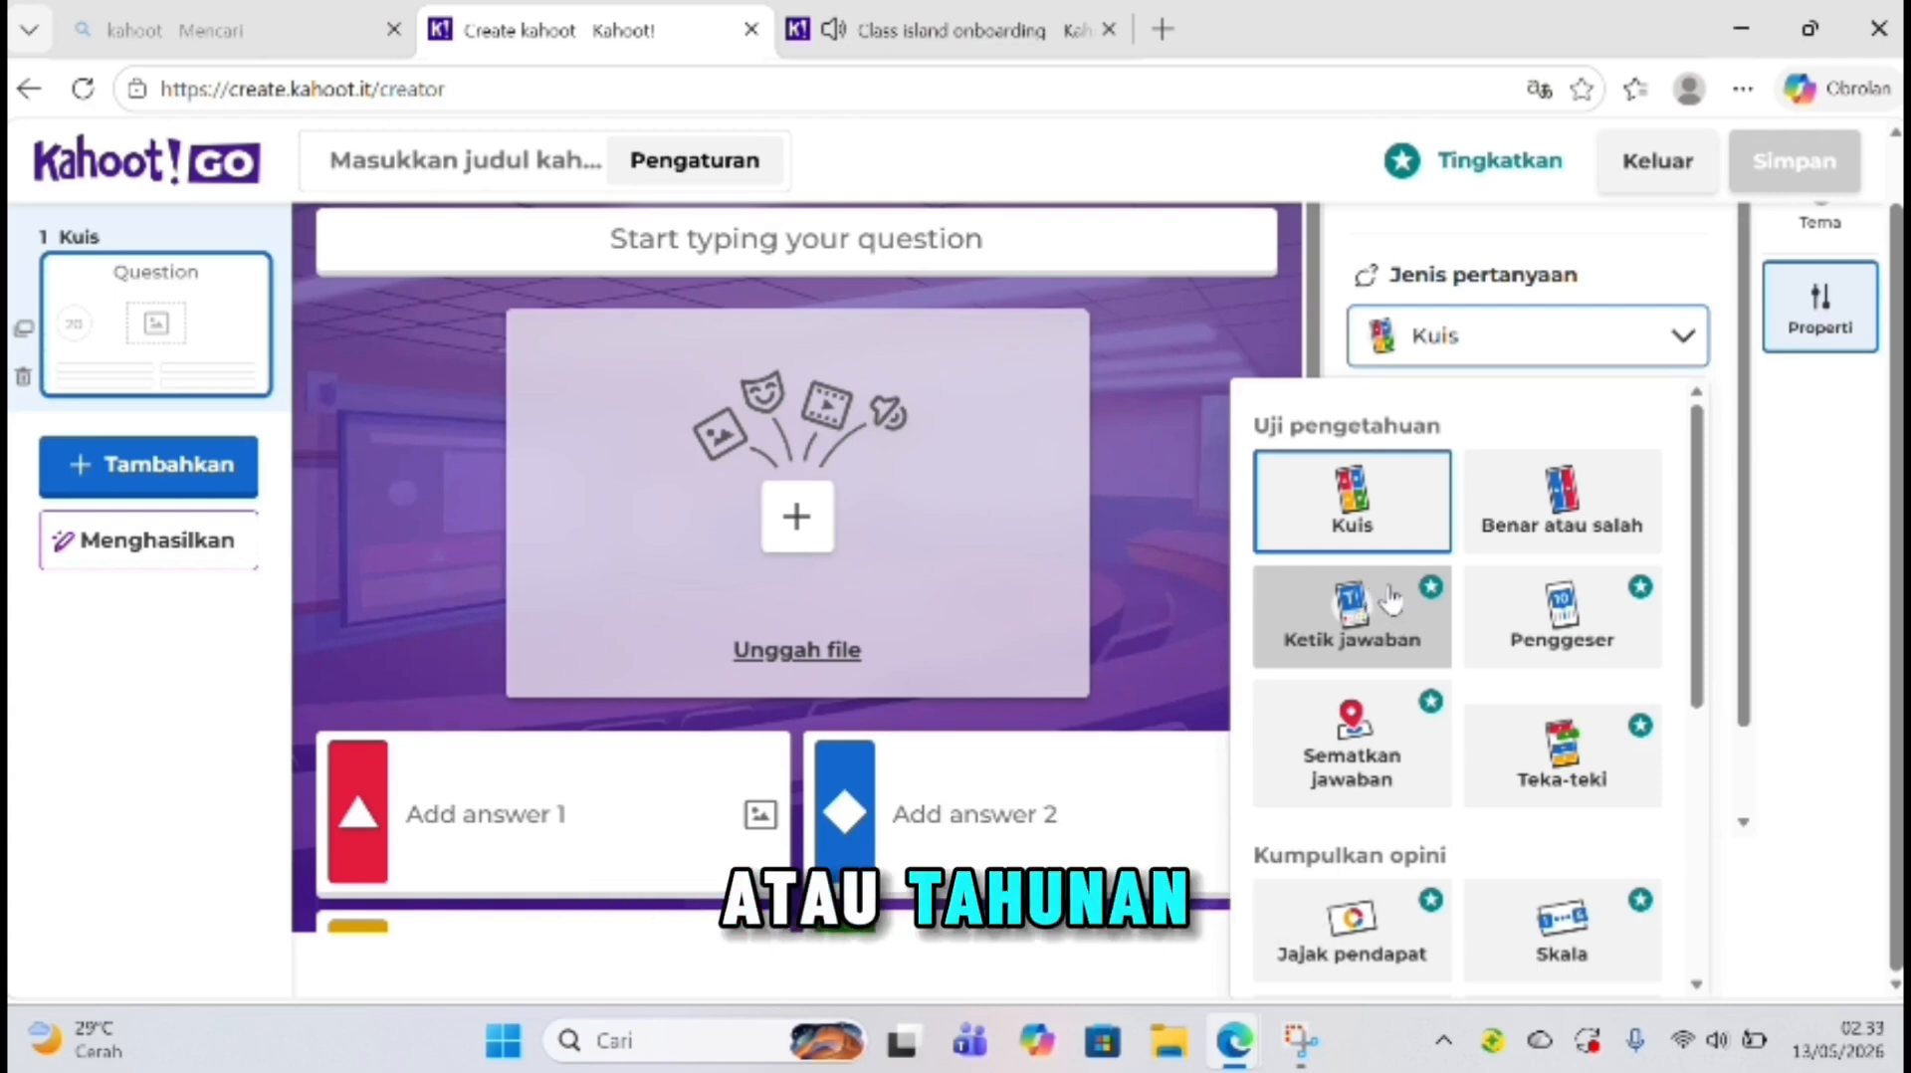
left_click(1372, 510)
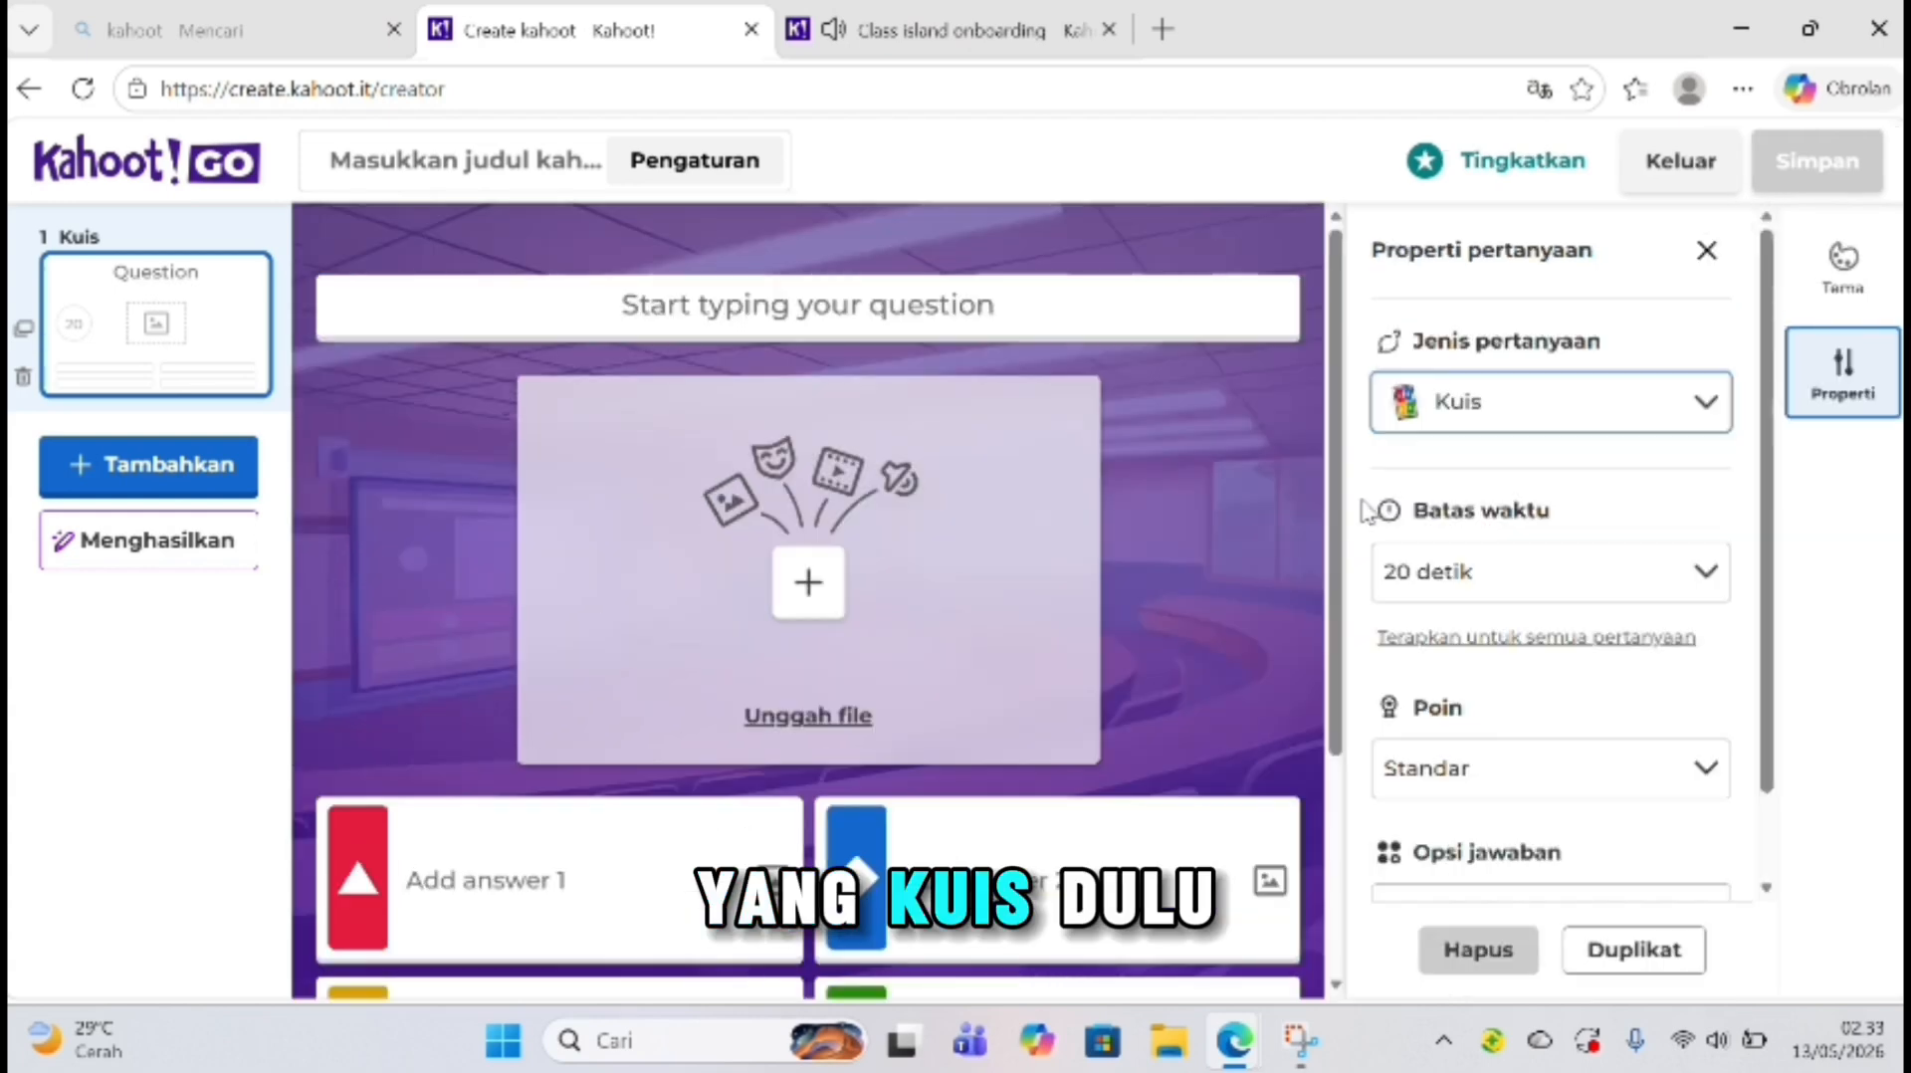
Step: Open the kahoot's settings and set its title to "Ulangan Harian IPA"
left_click(1033, 294)
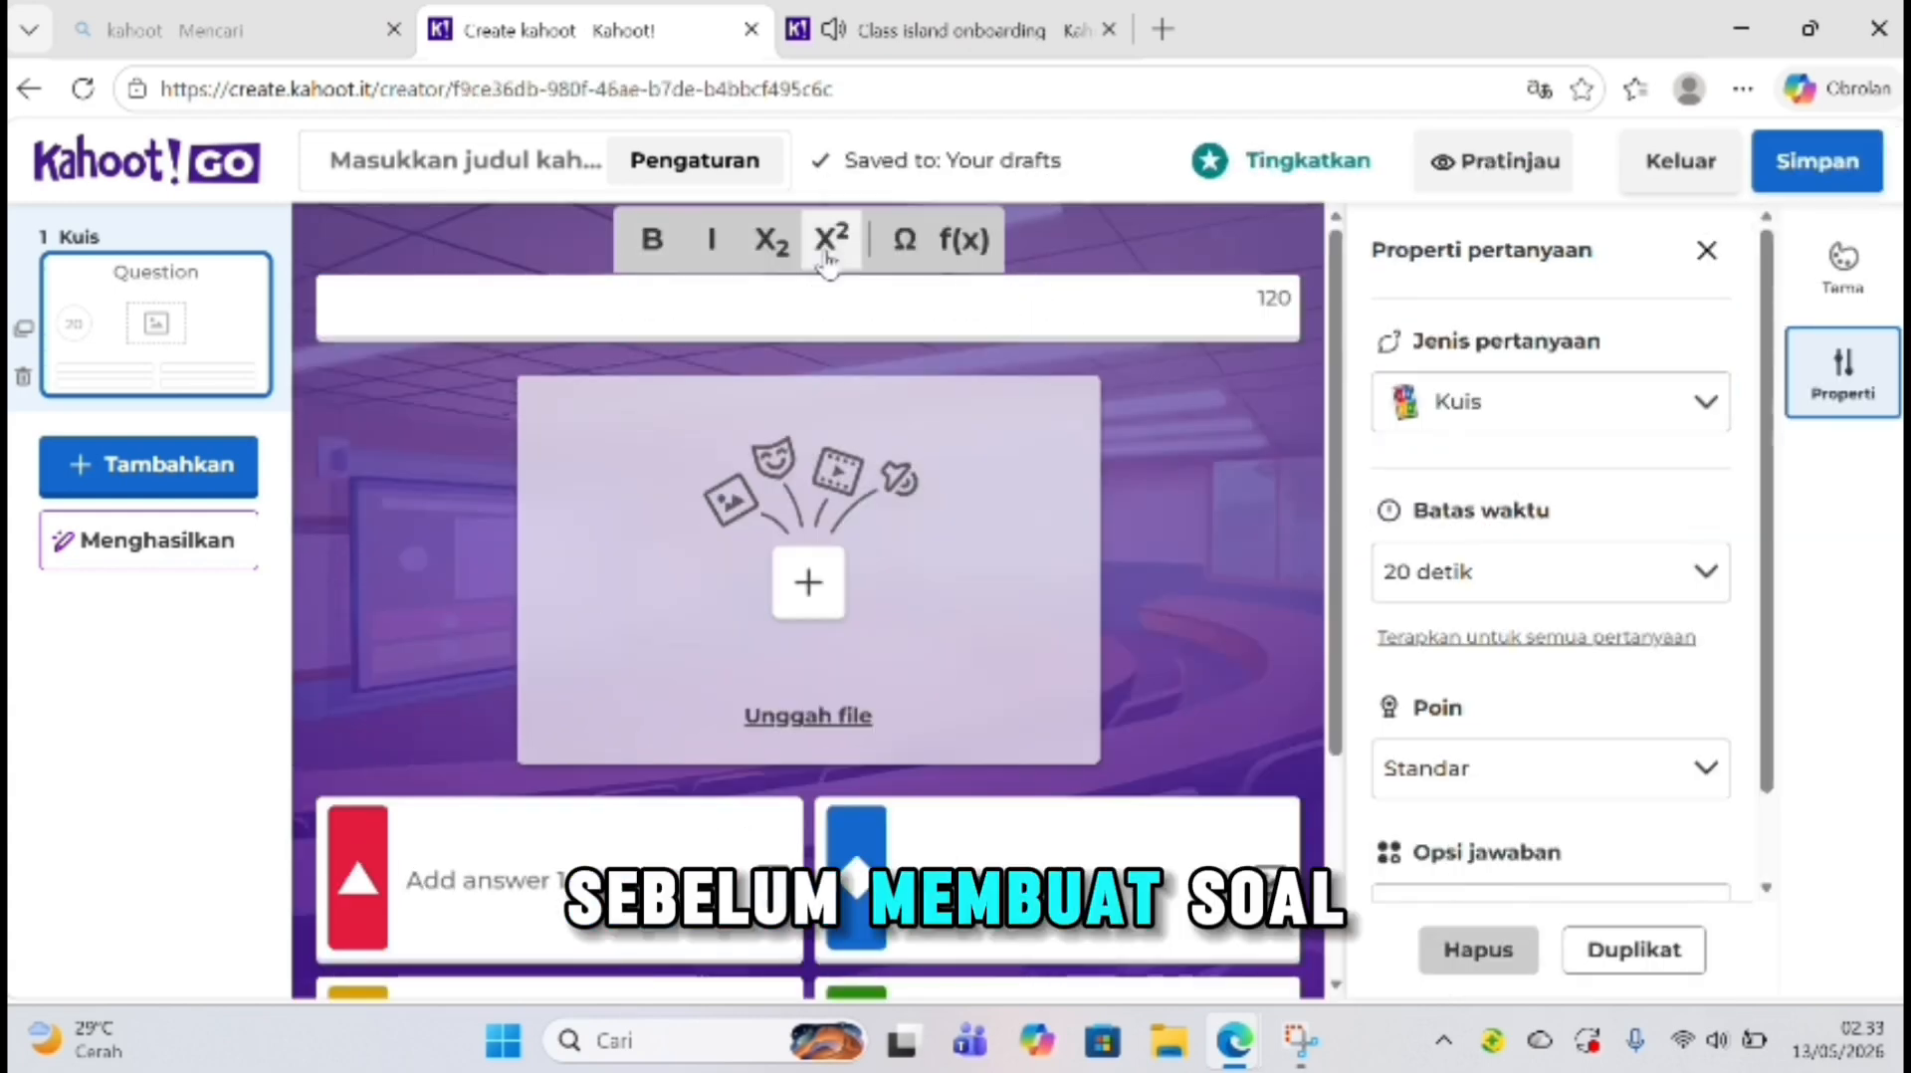
left_click(721, 165)
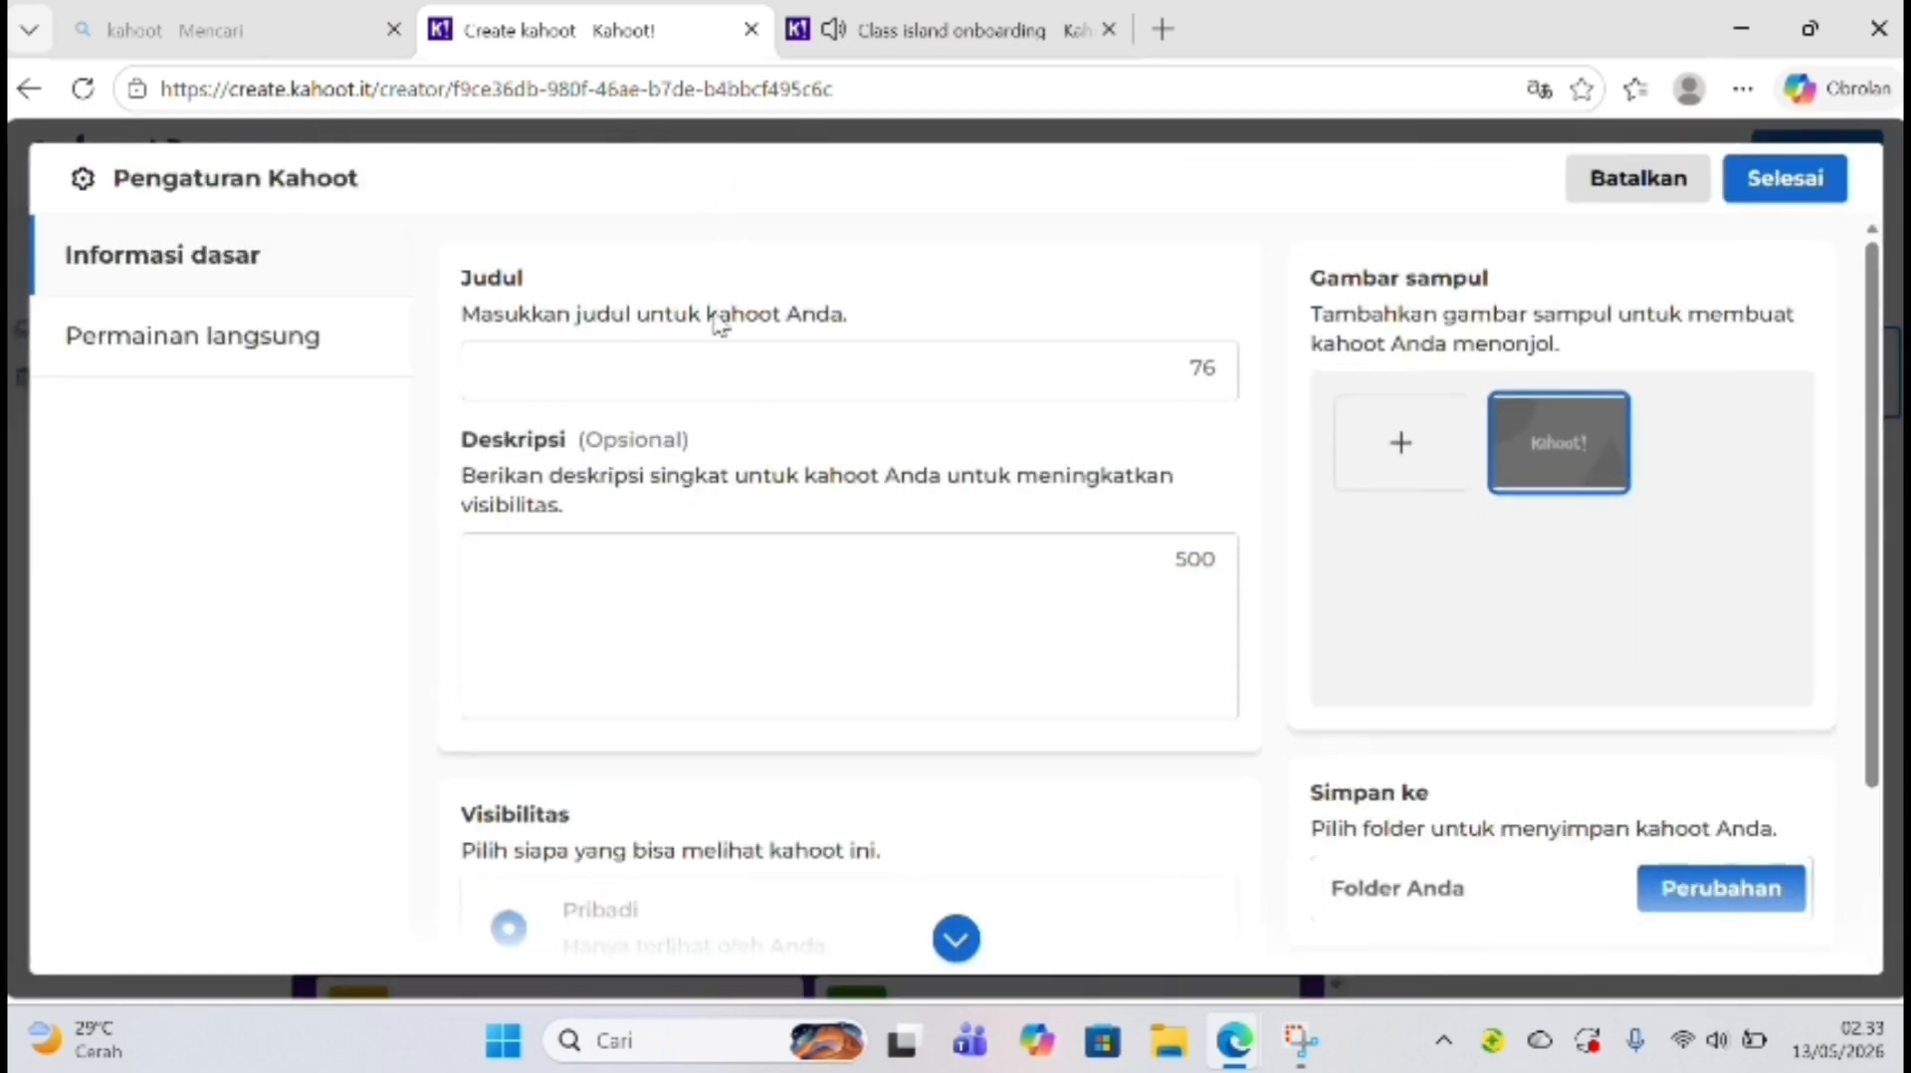
left_click(710, 348)
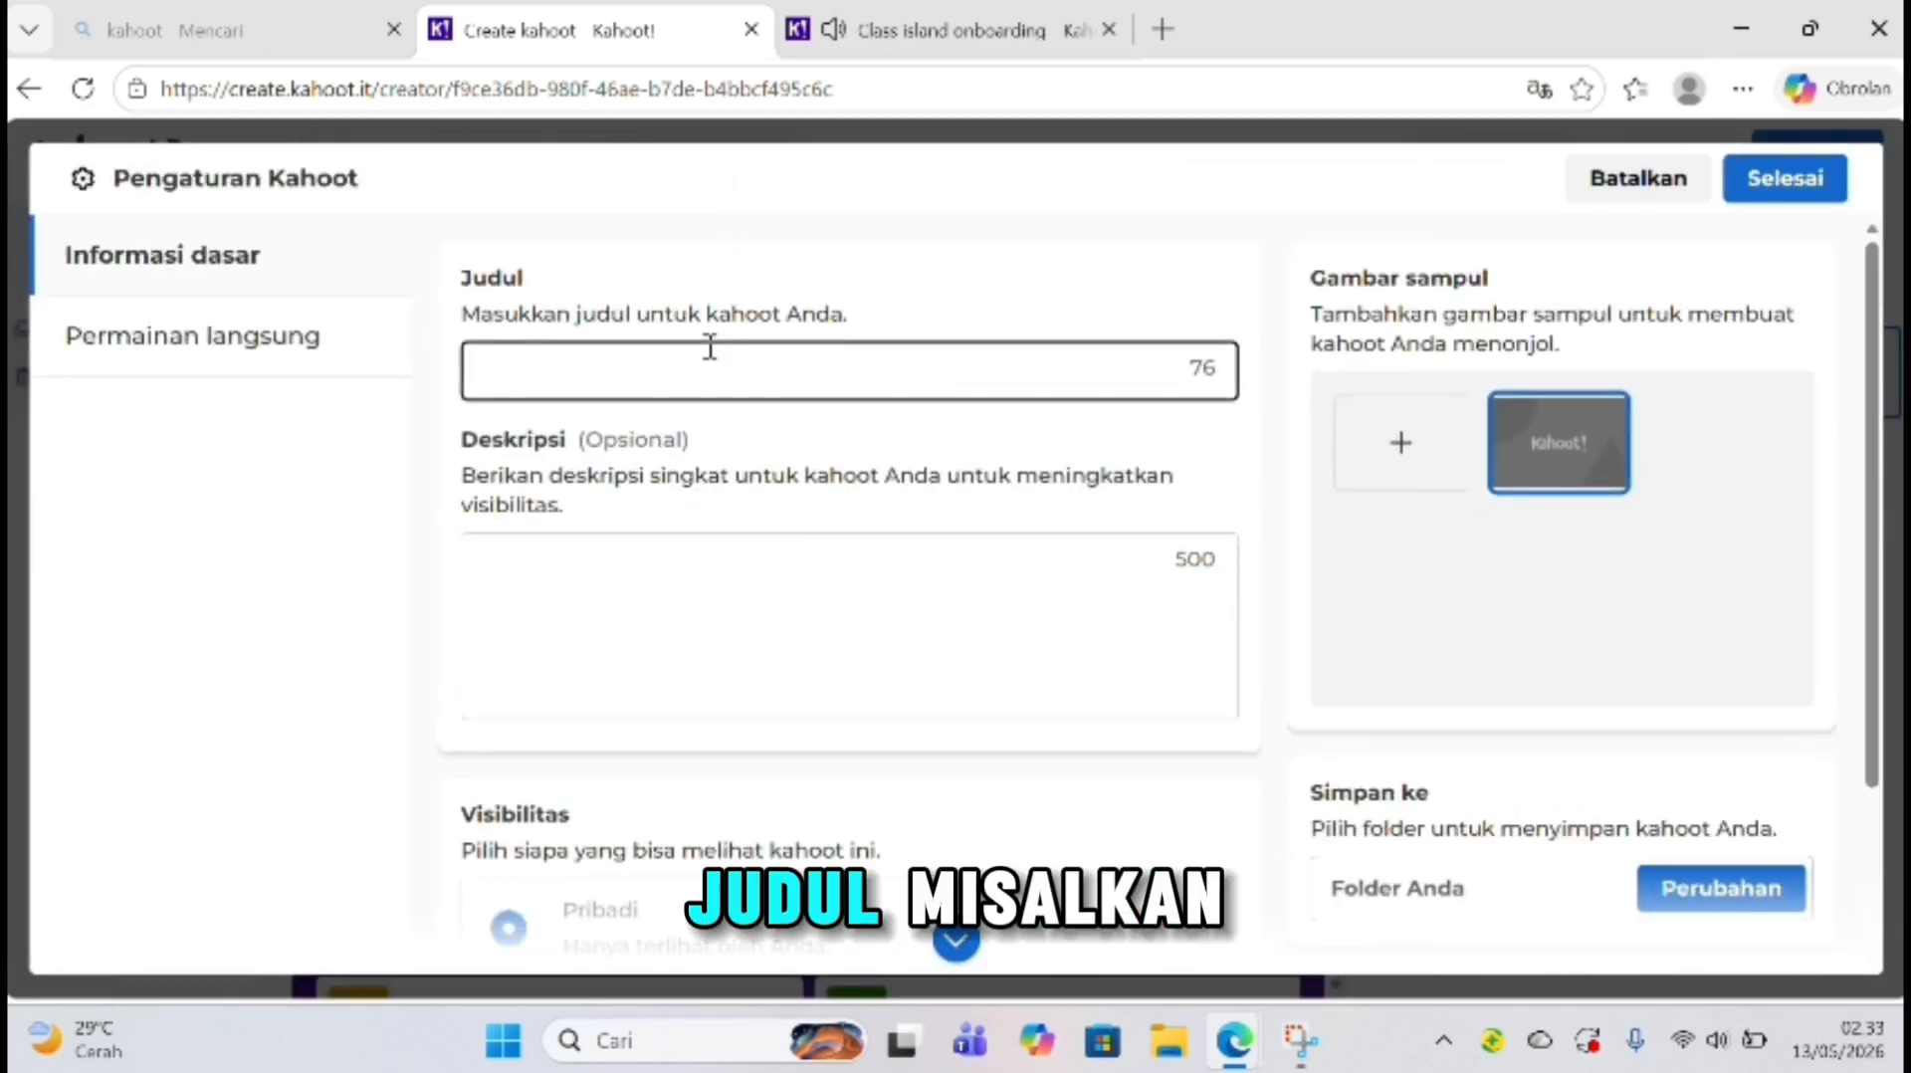
type("U")
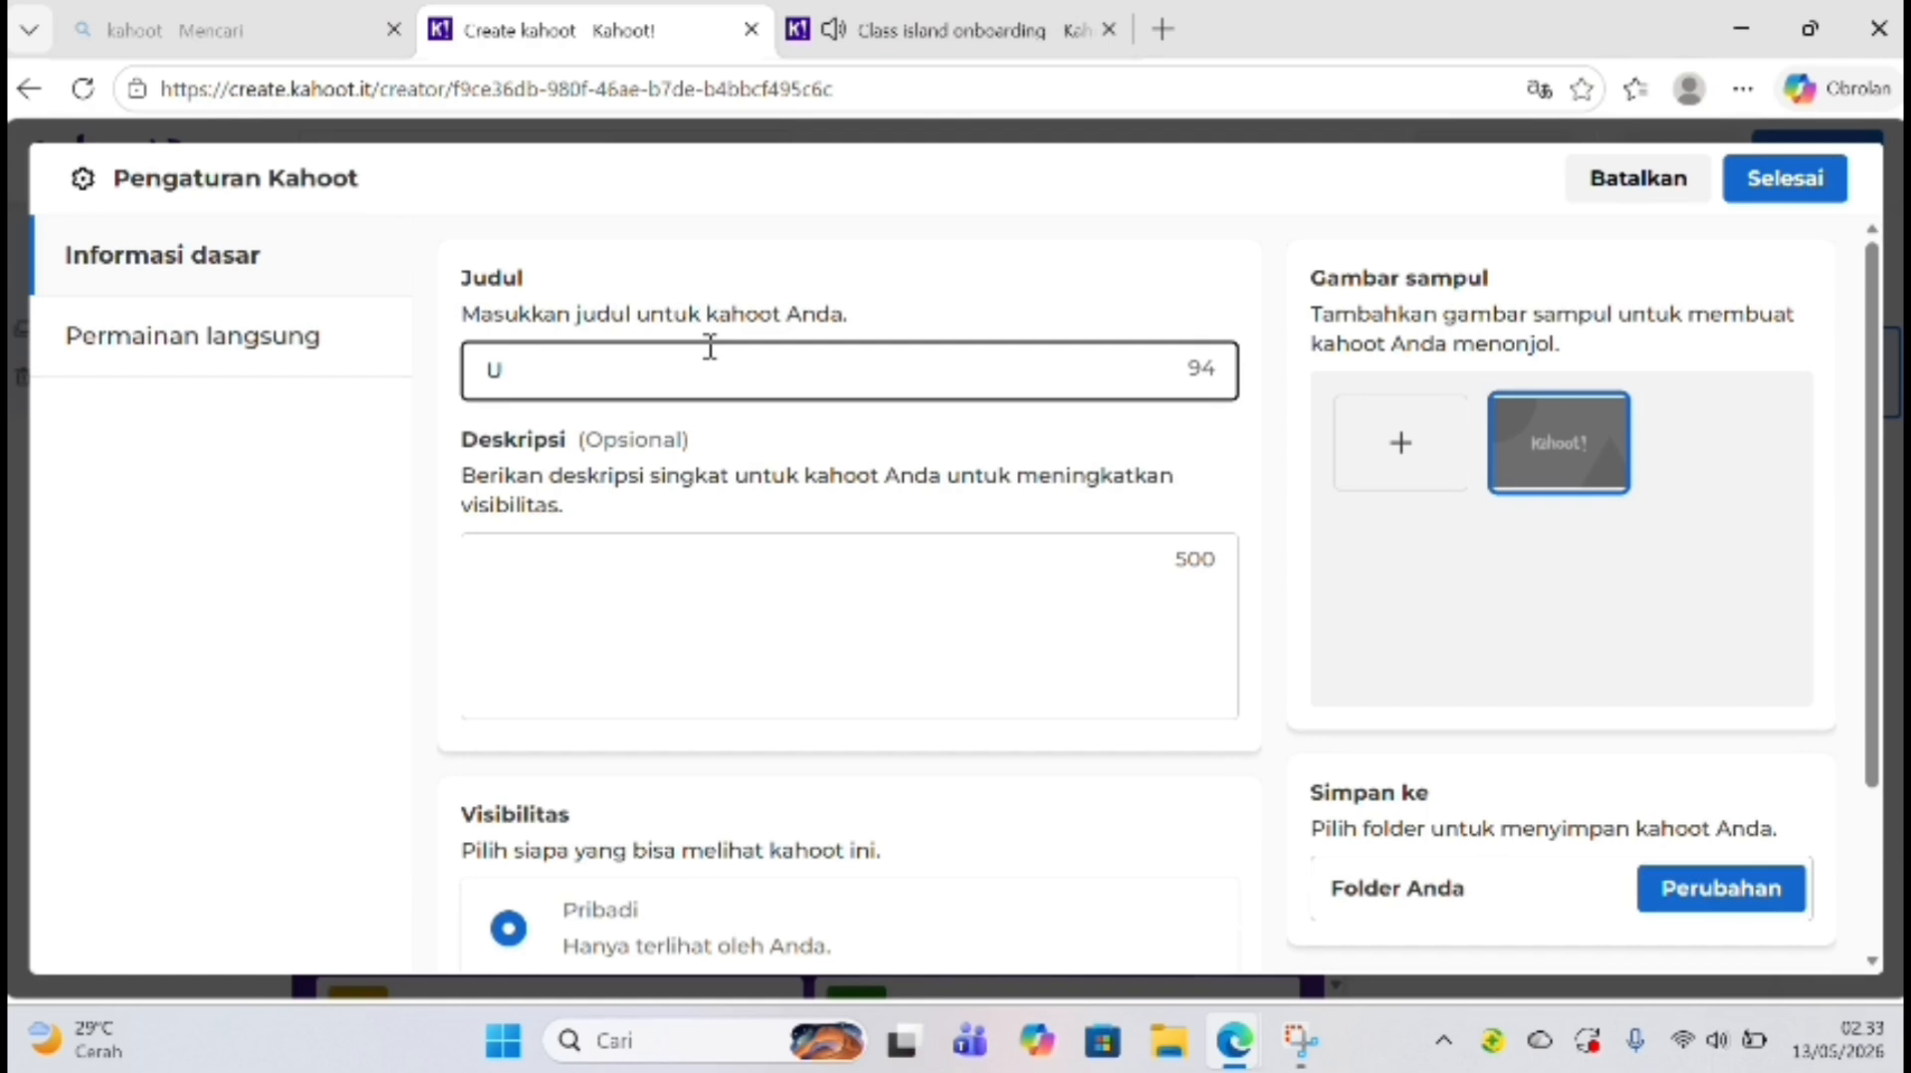
type("langan Haria")
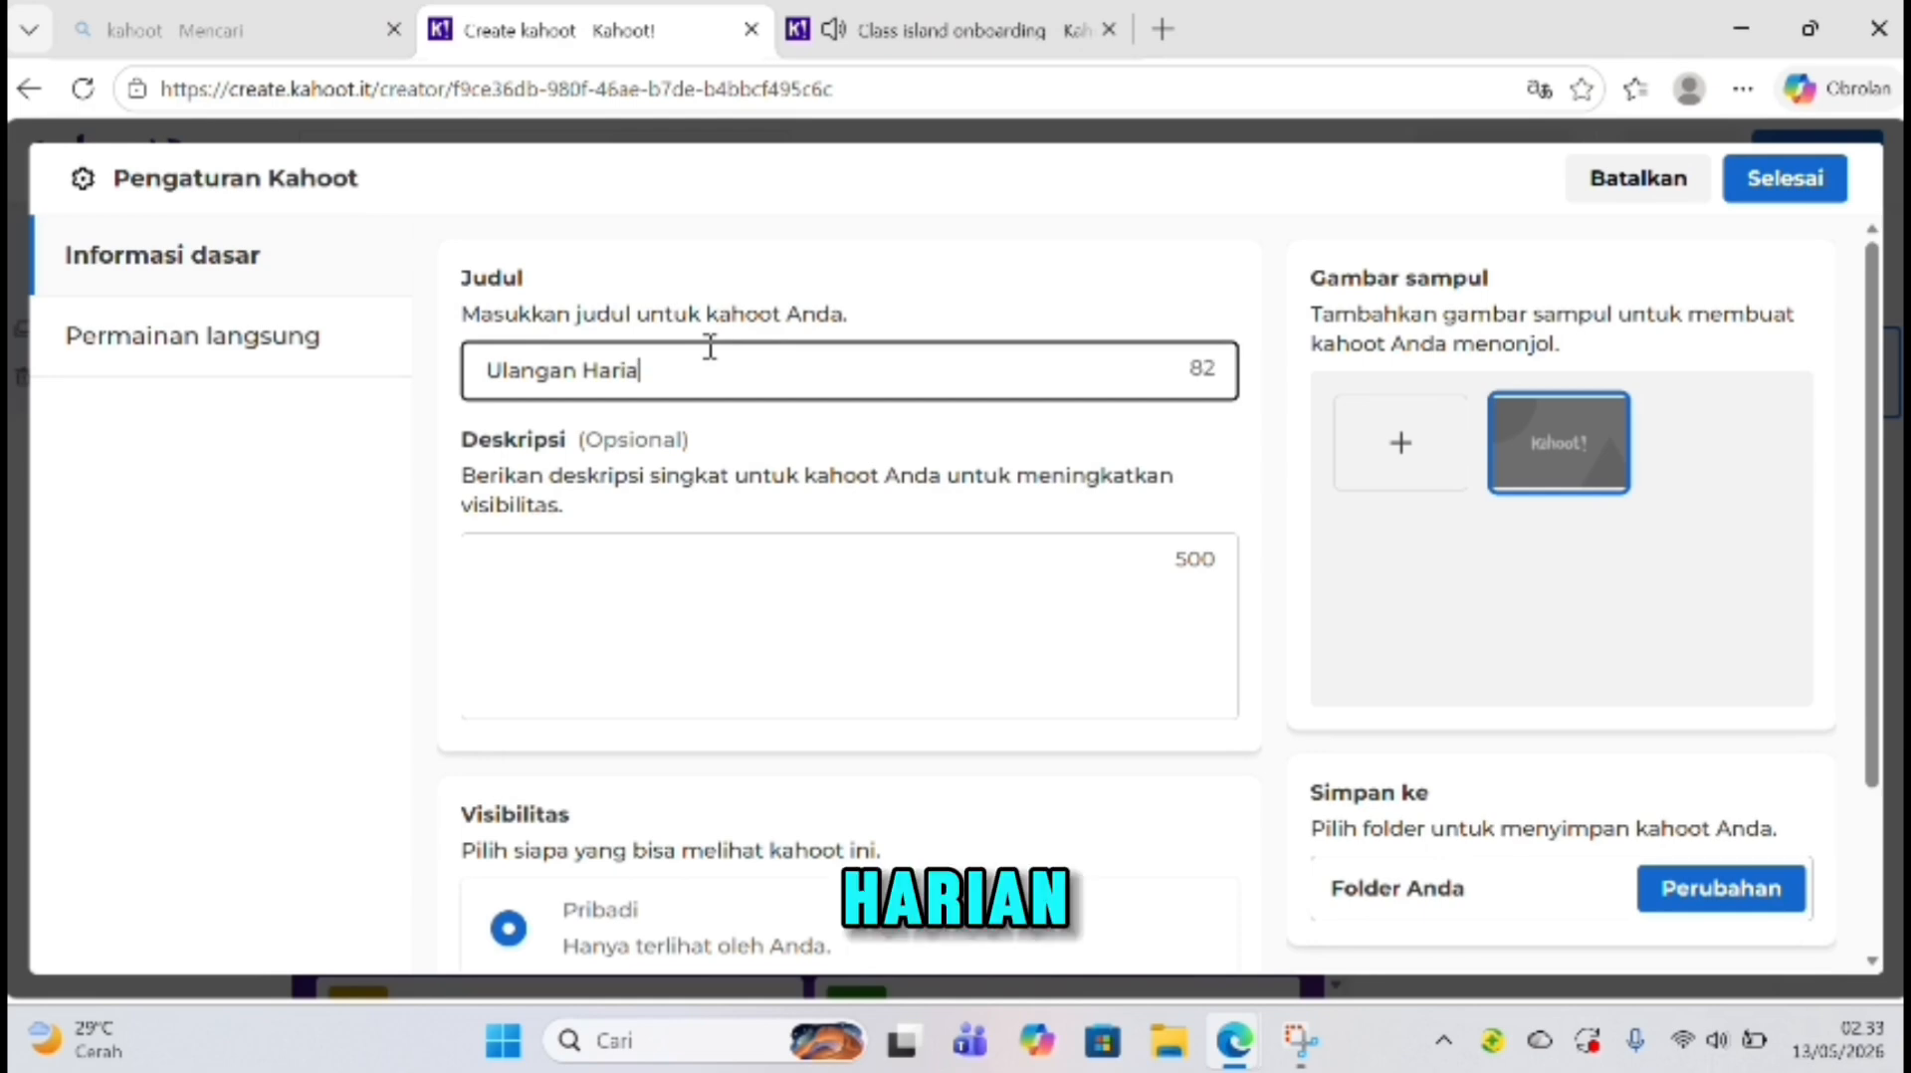
type("n ")
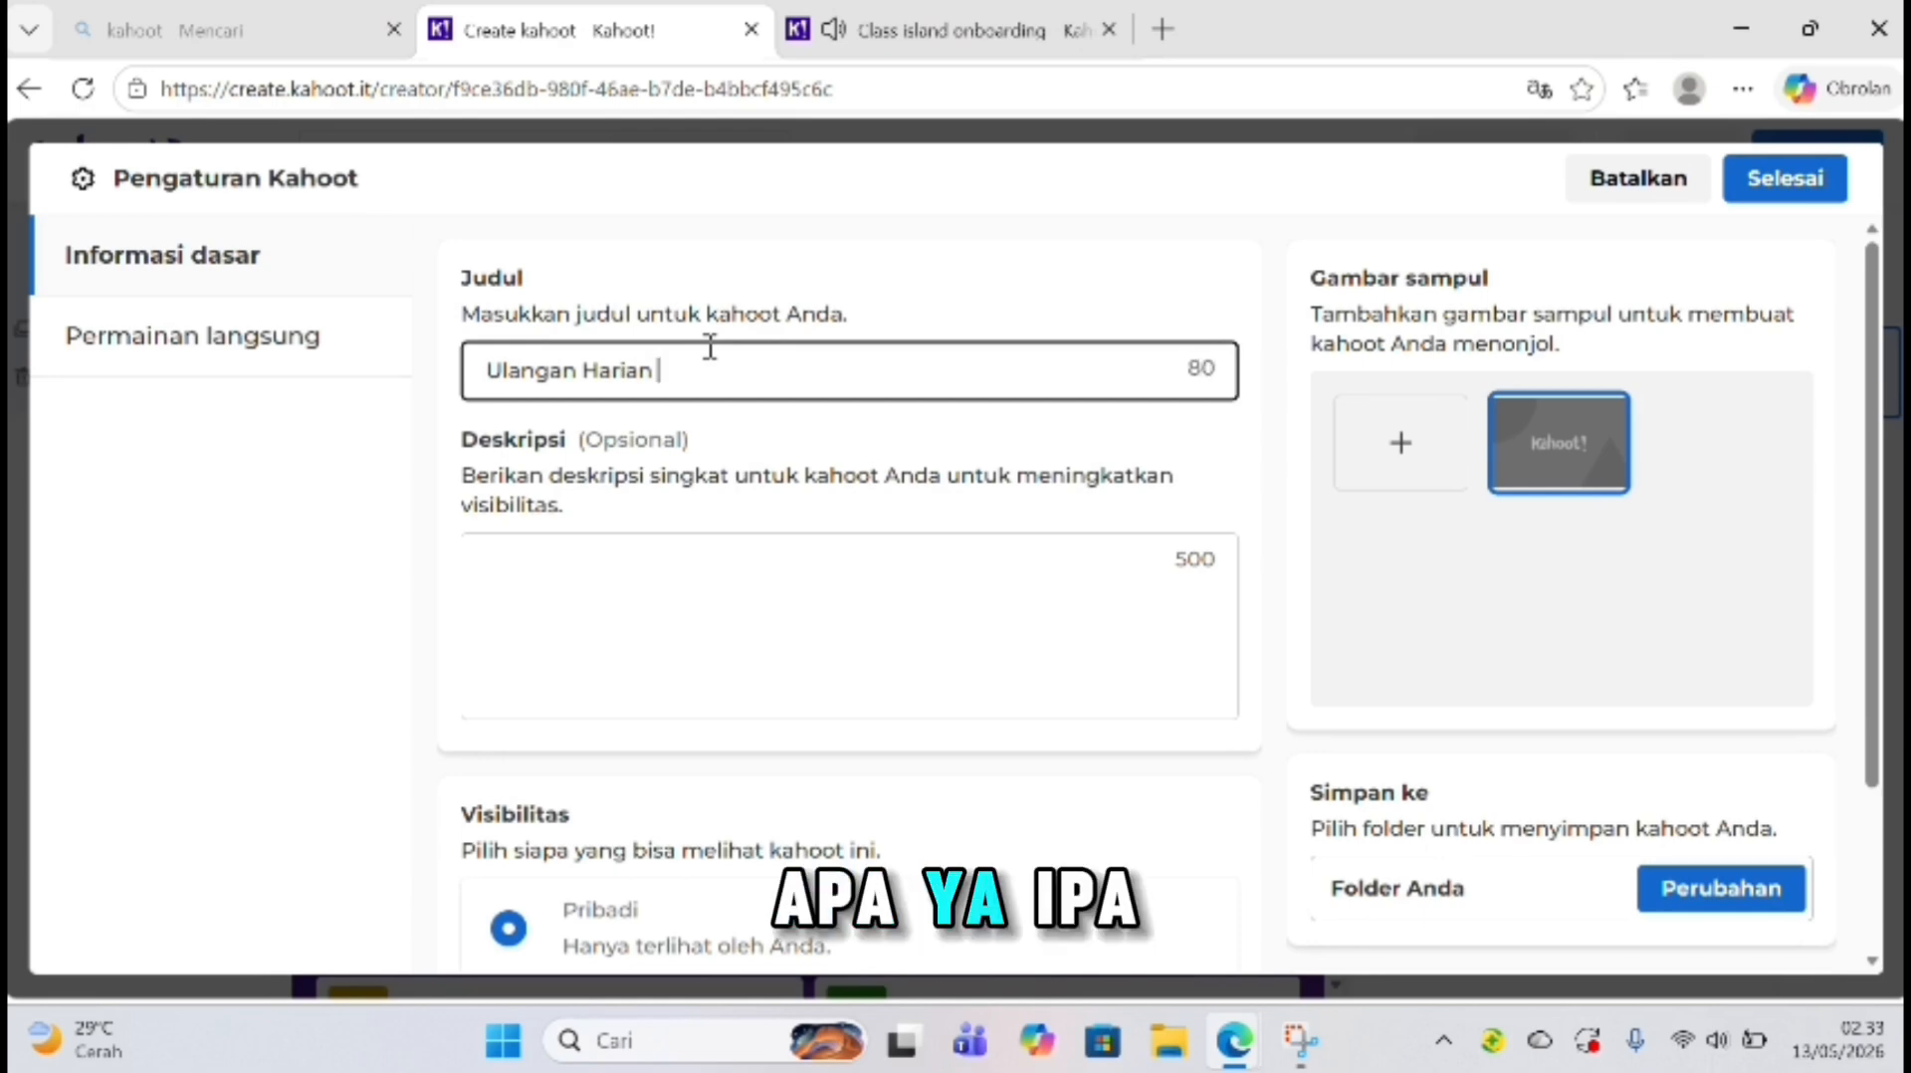
type("IPA")
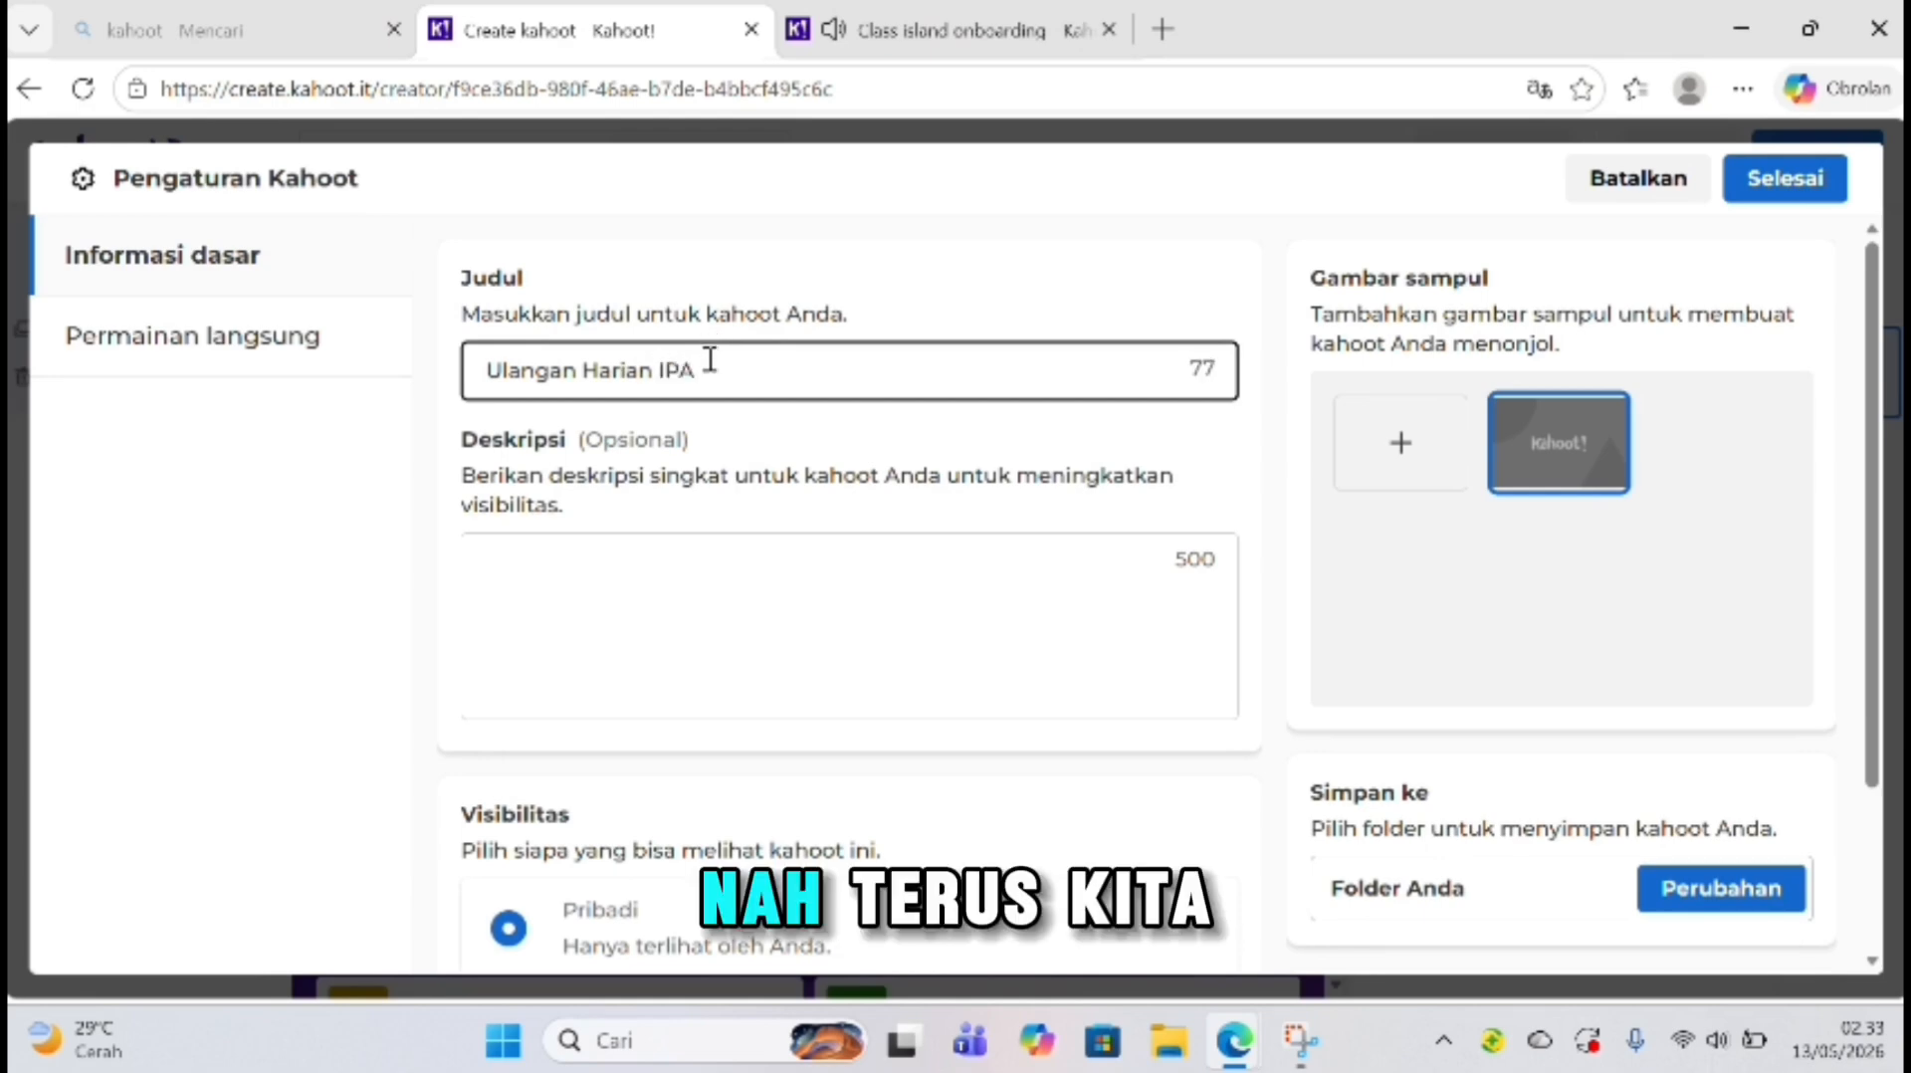
Step: Enter the description "kerjakan dengan jujue" for the kahoot and set its visibility to Publik
left_click(735, 574)
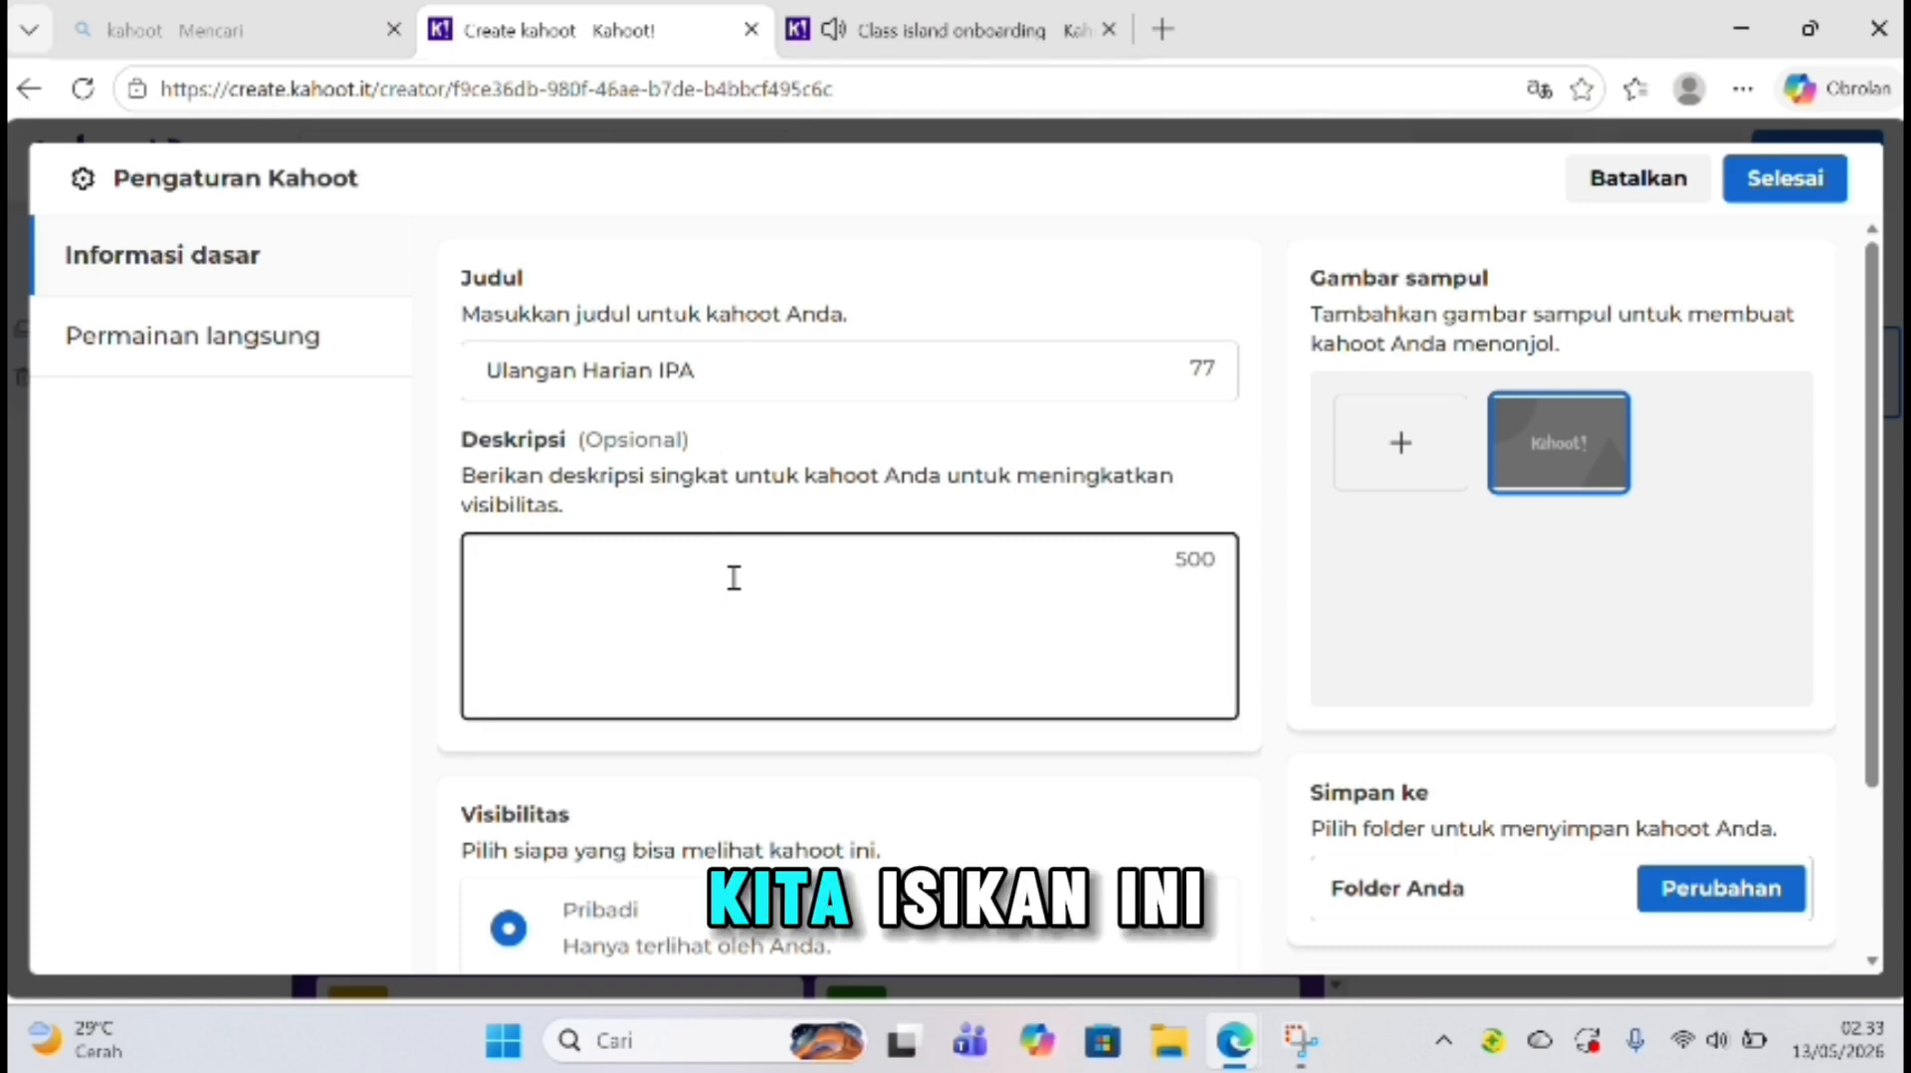
type("ker")
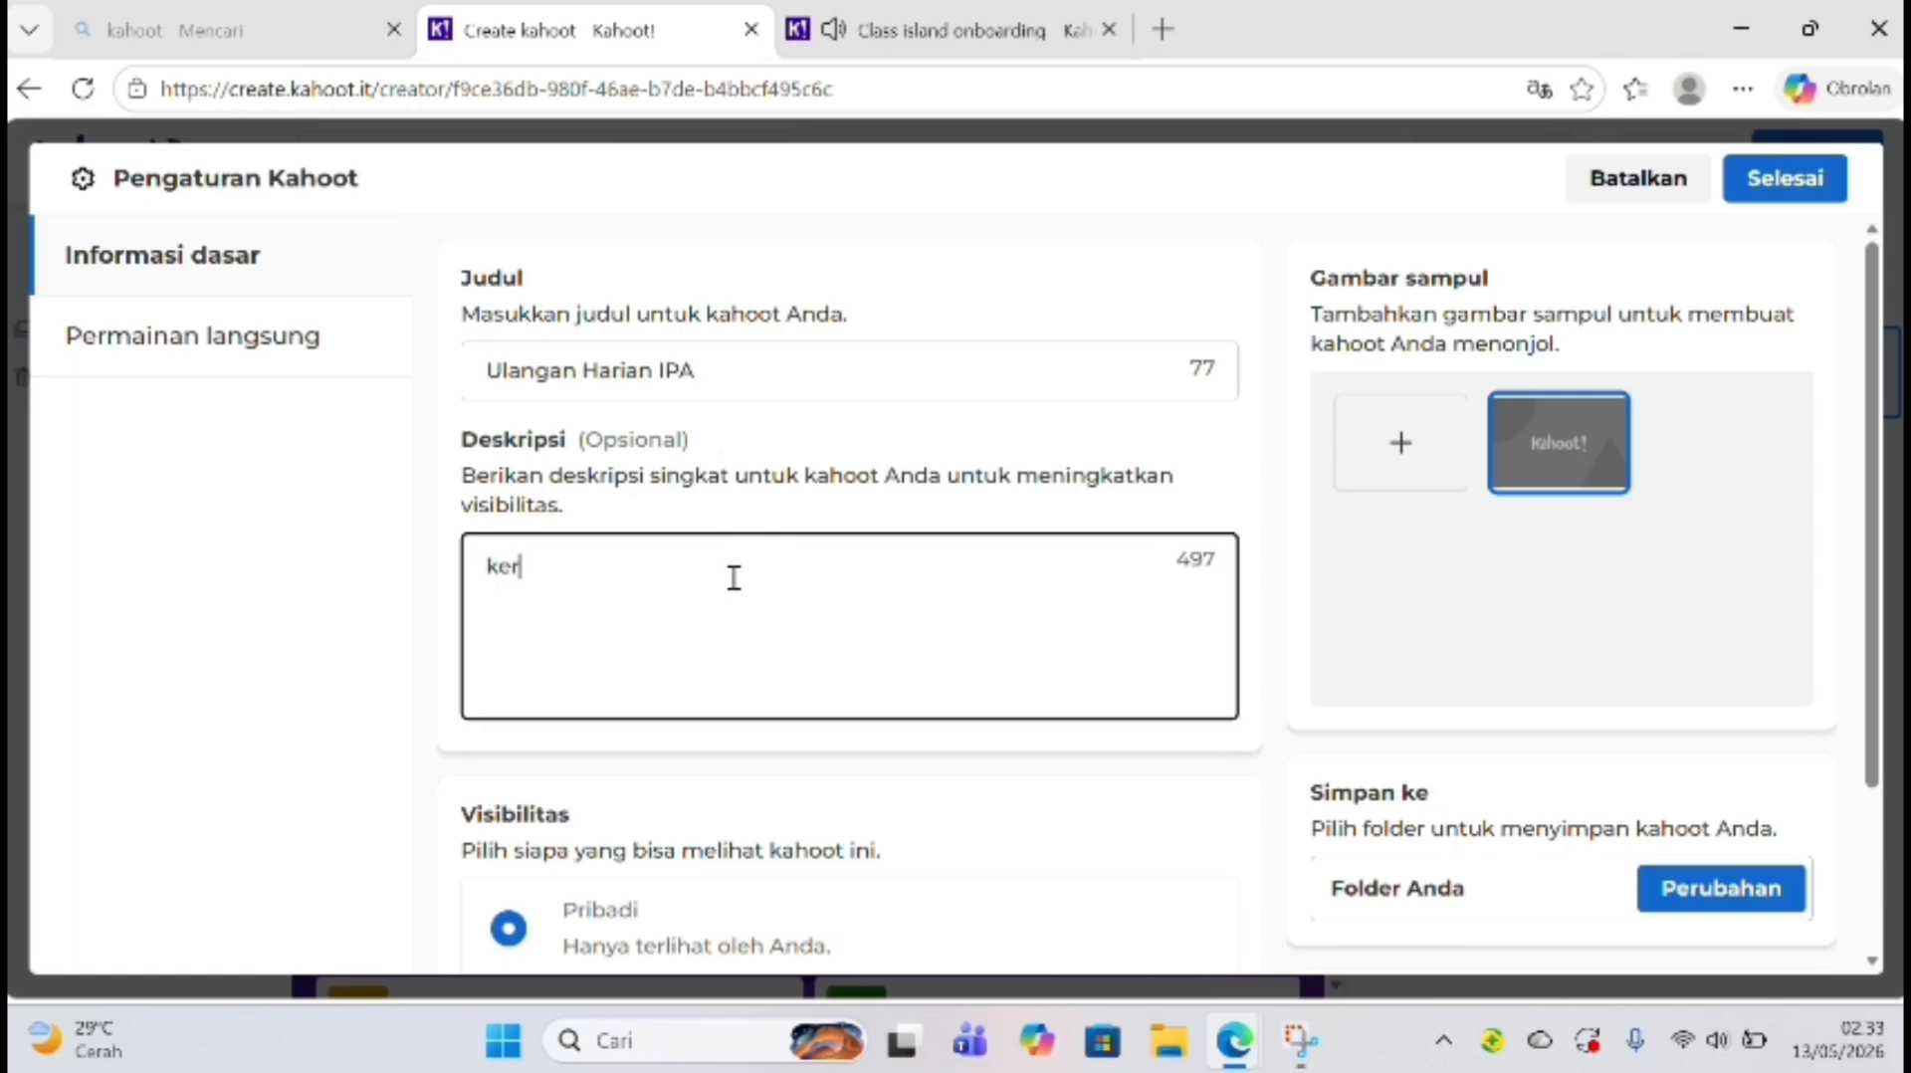
type("jakan den")
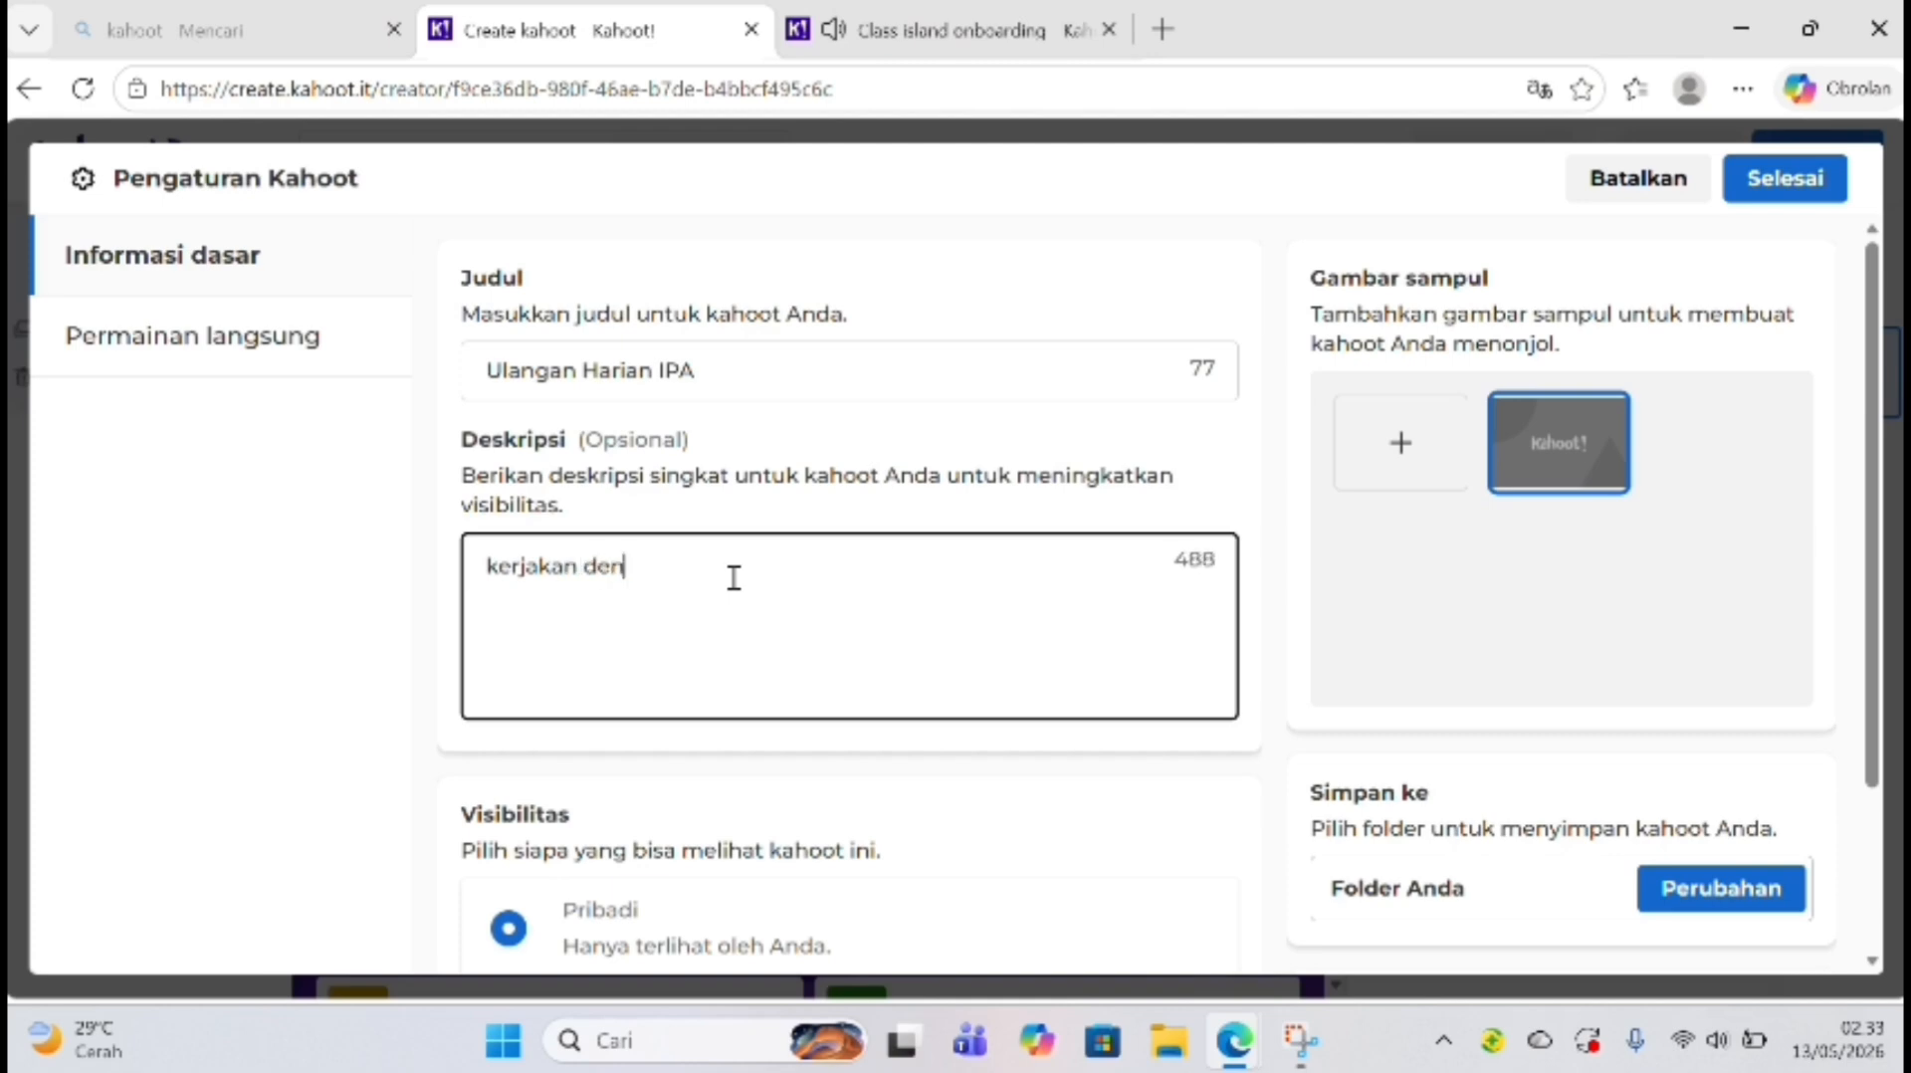
type("gan jujue")
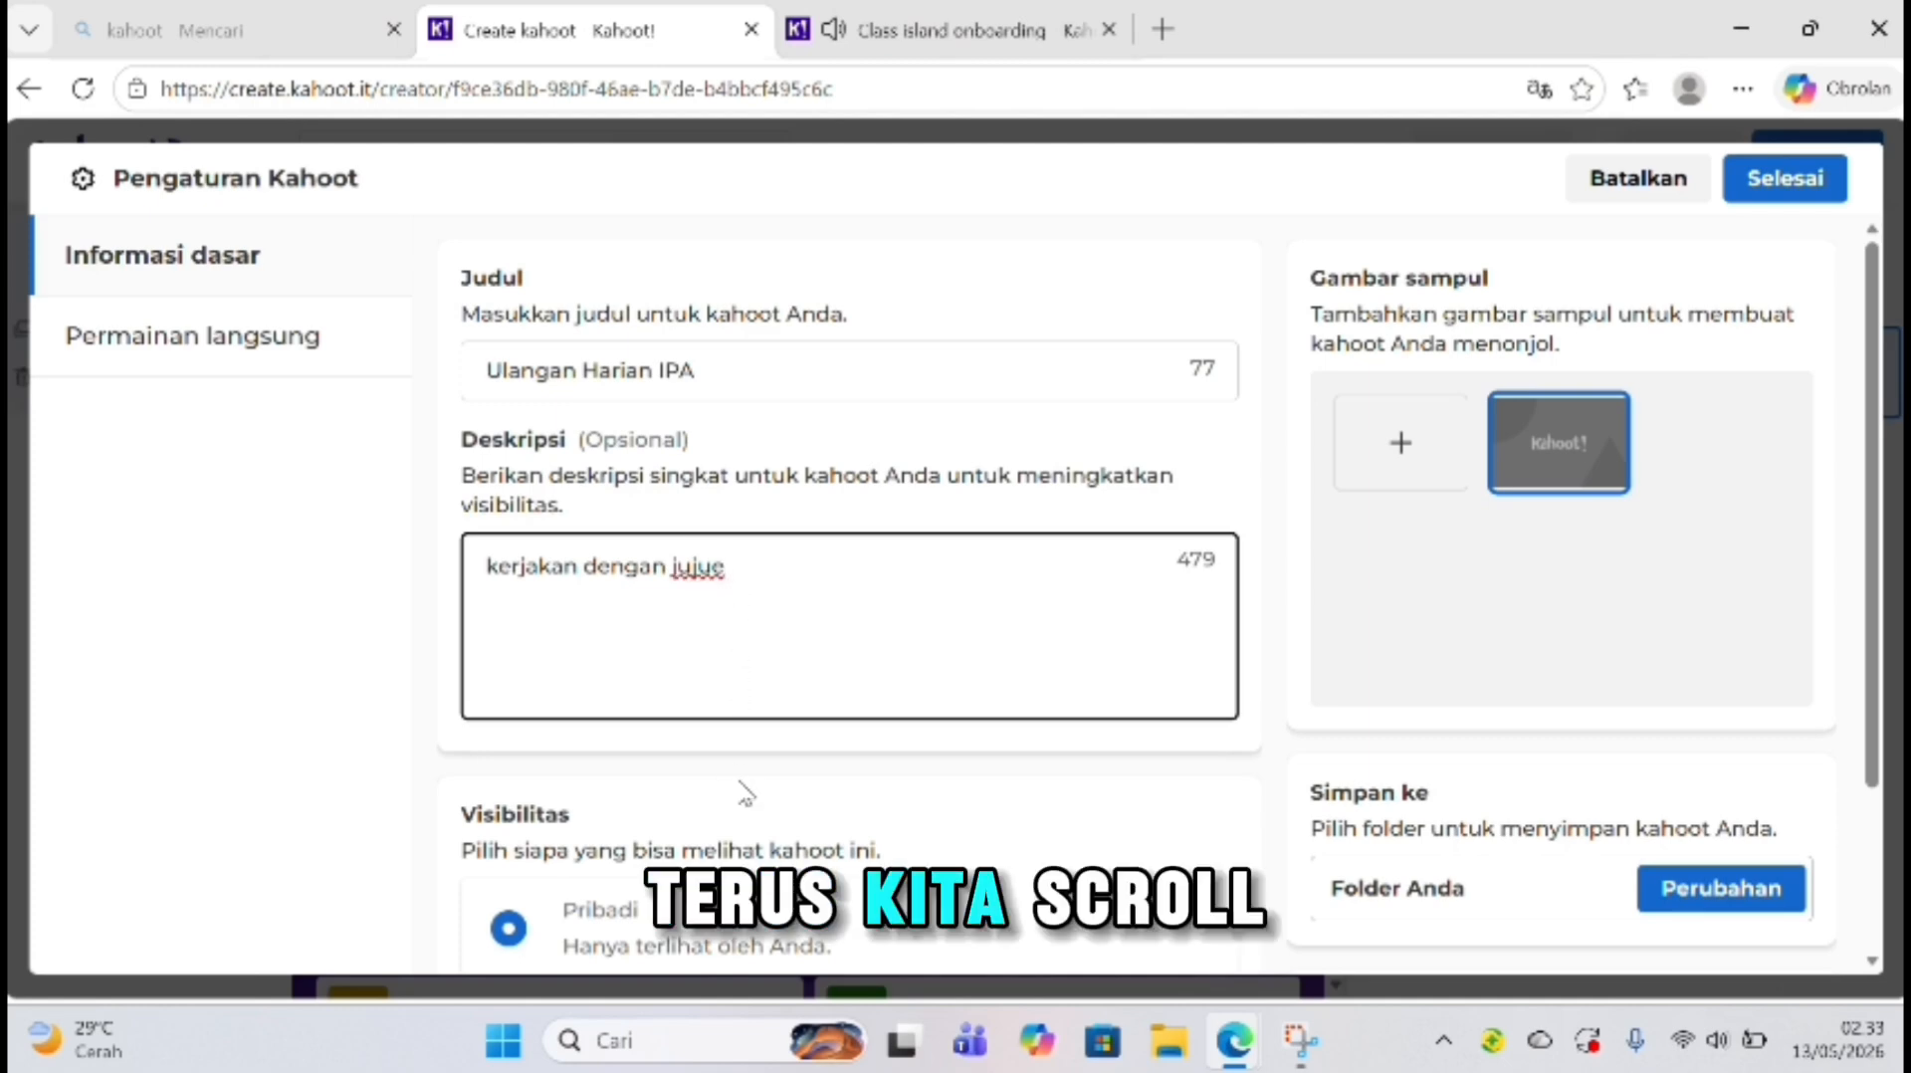
scroll(742, 781, "down", 2)
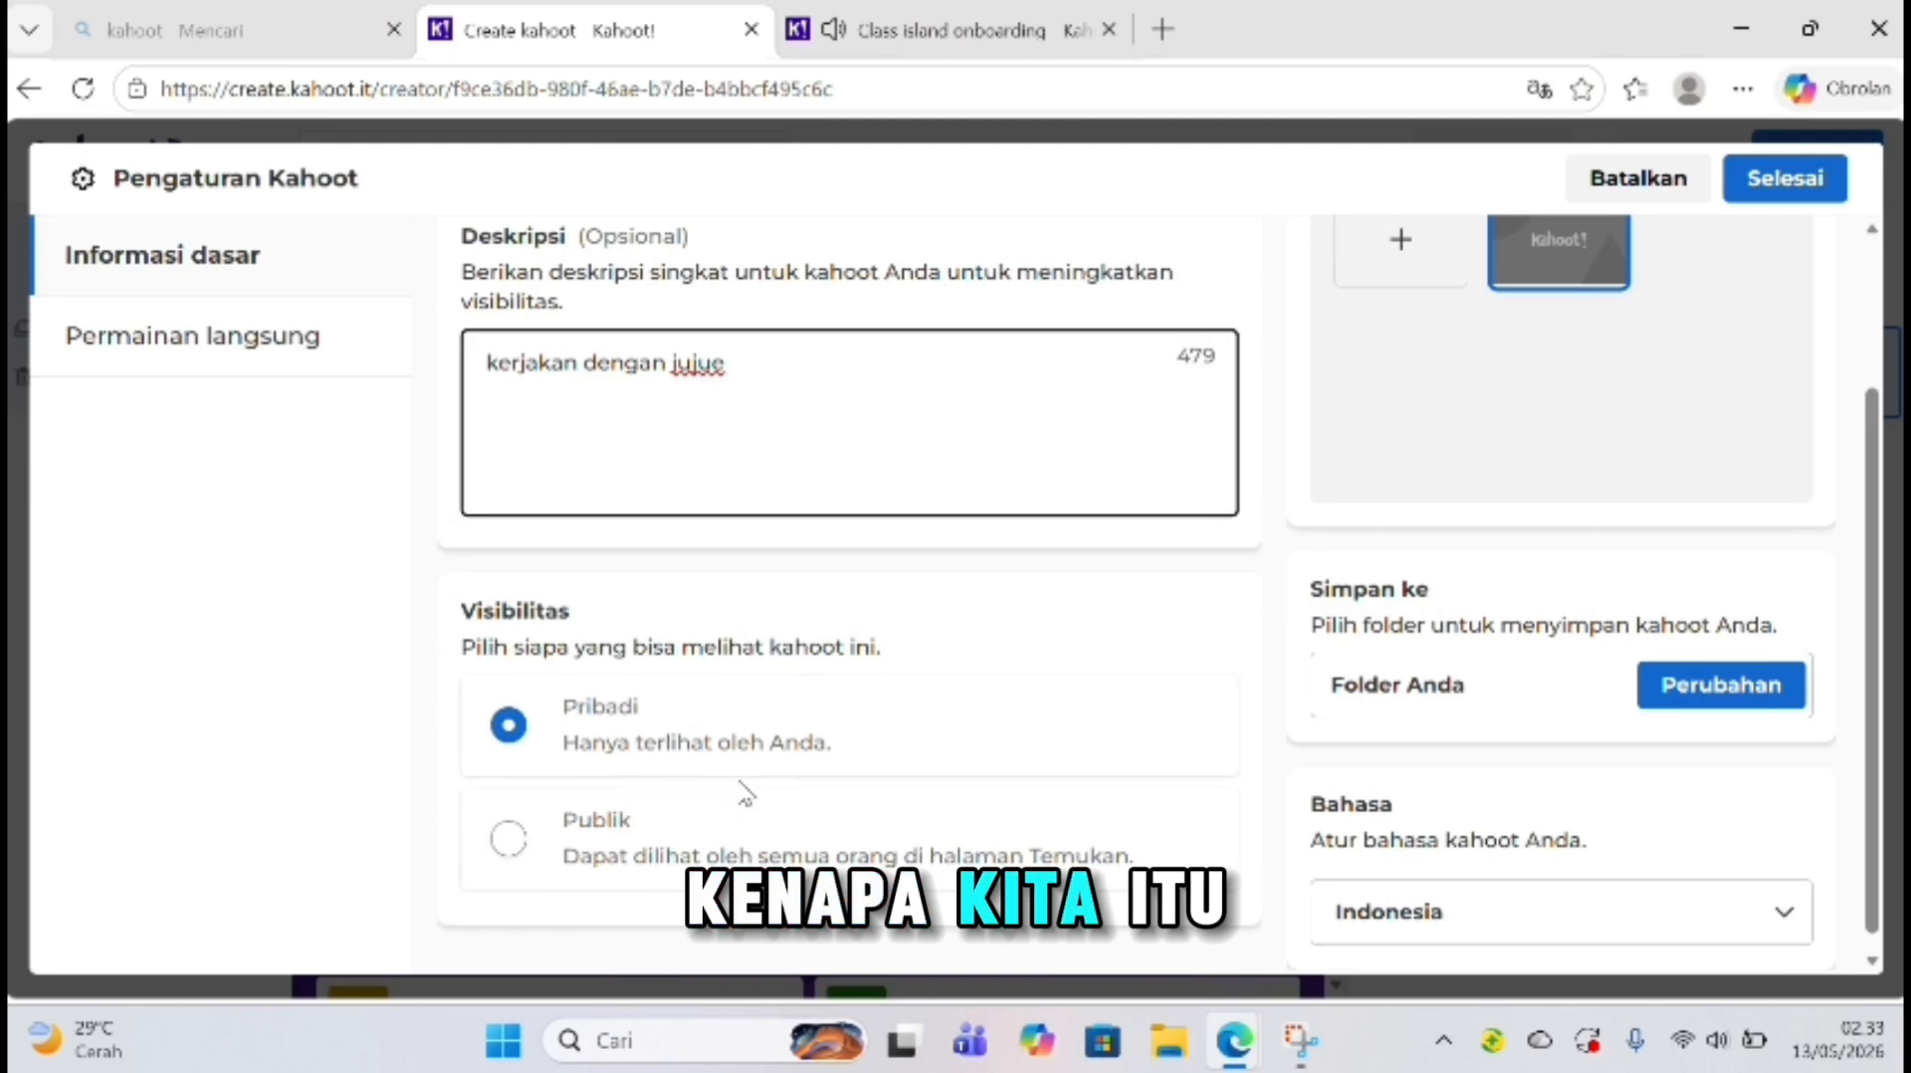
left_click(510, 841)
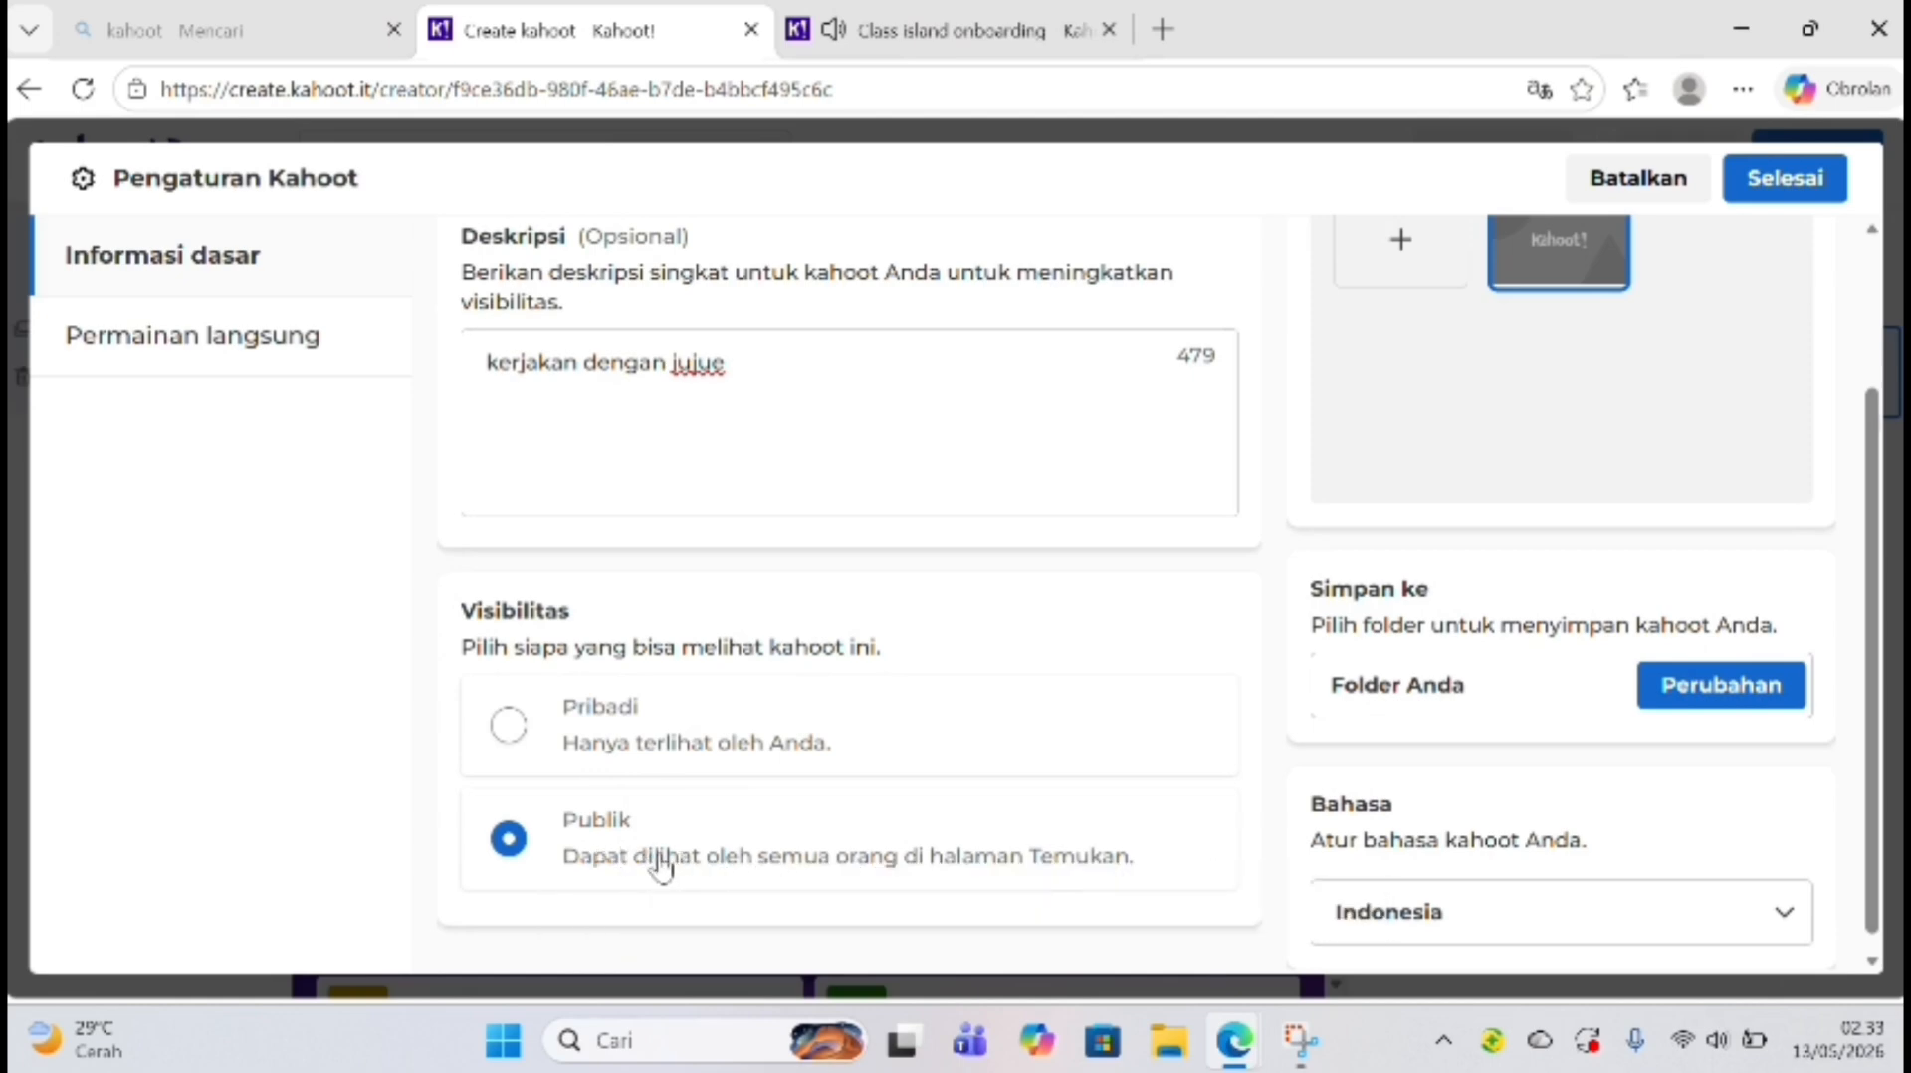
Step: Correct the last word of the description to "jujur" and apply the kahoot settings
scroll(981, 512, "up", 1)
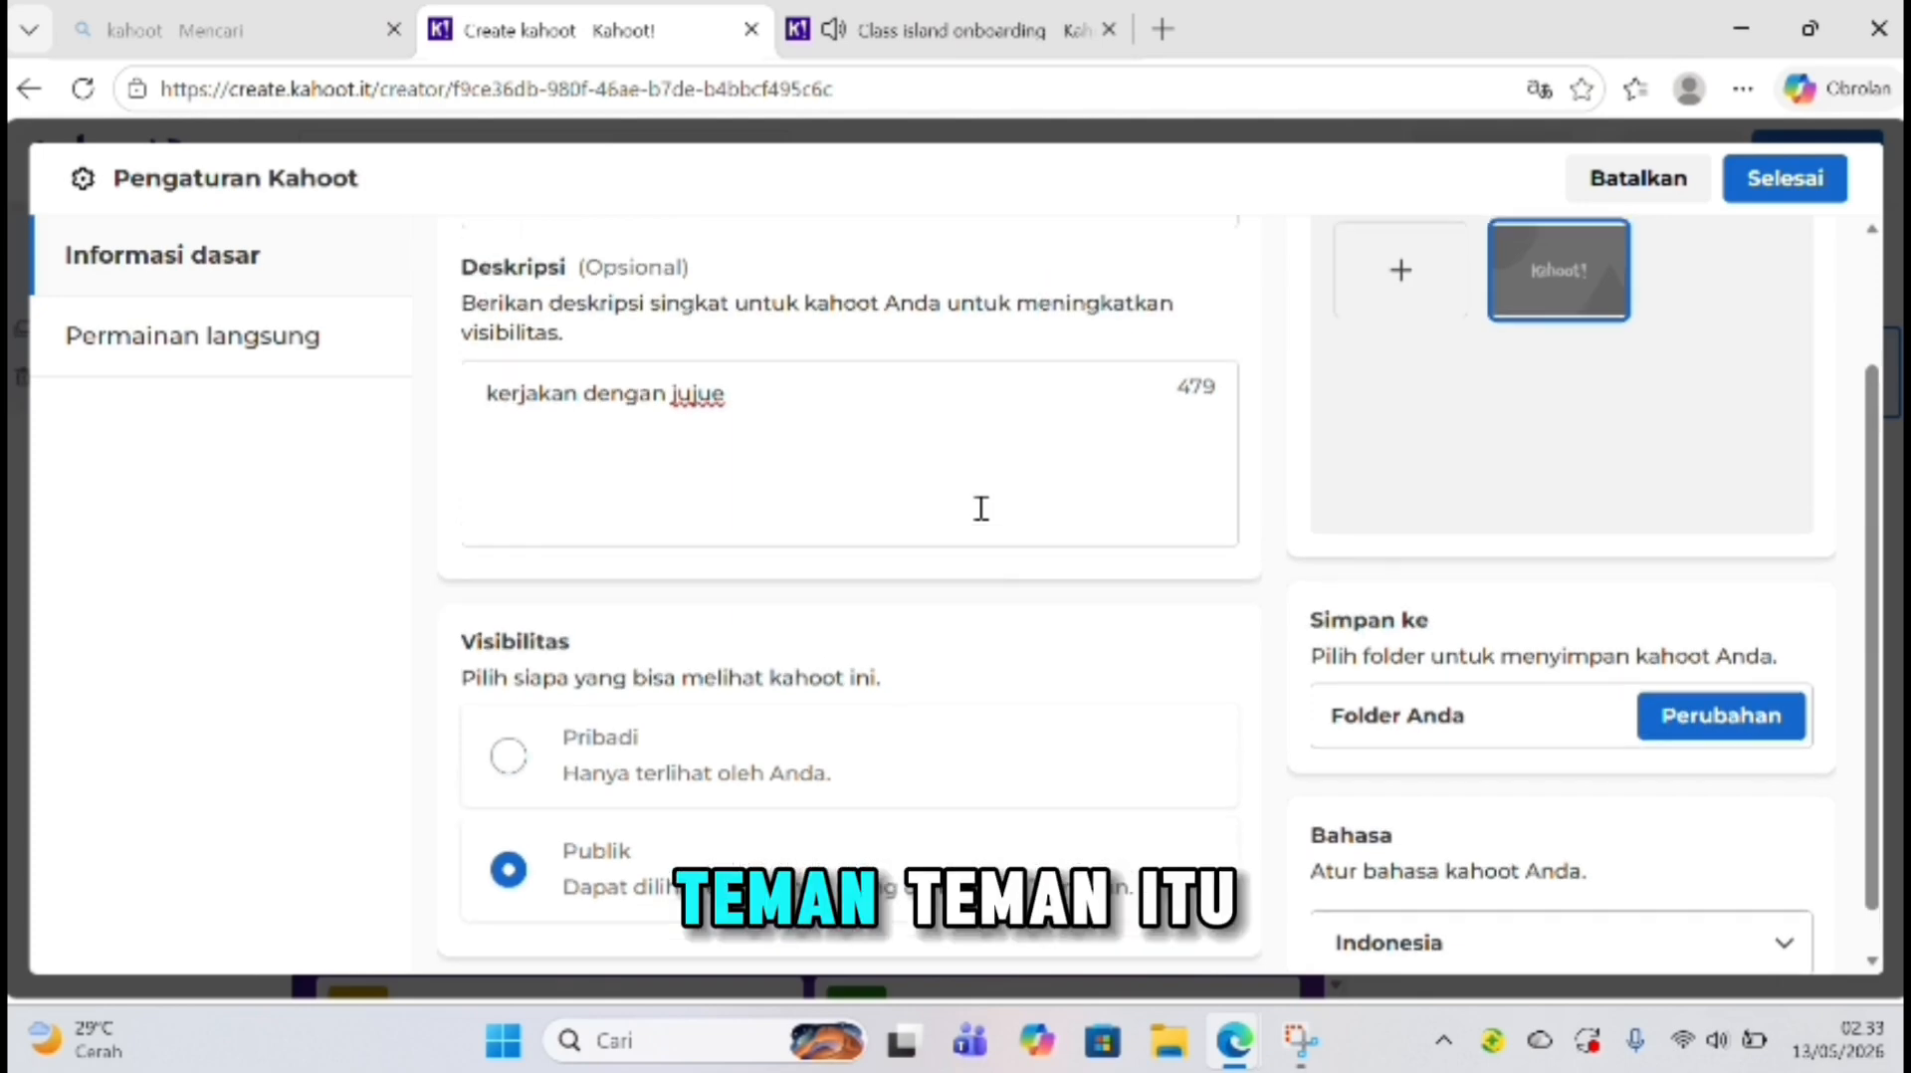
left_click(834, 461)
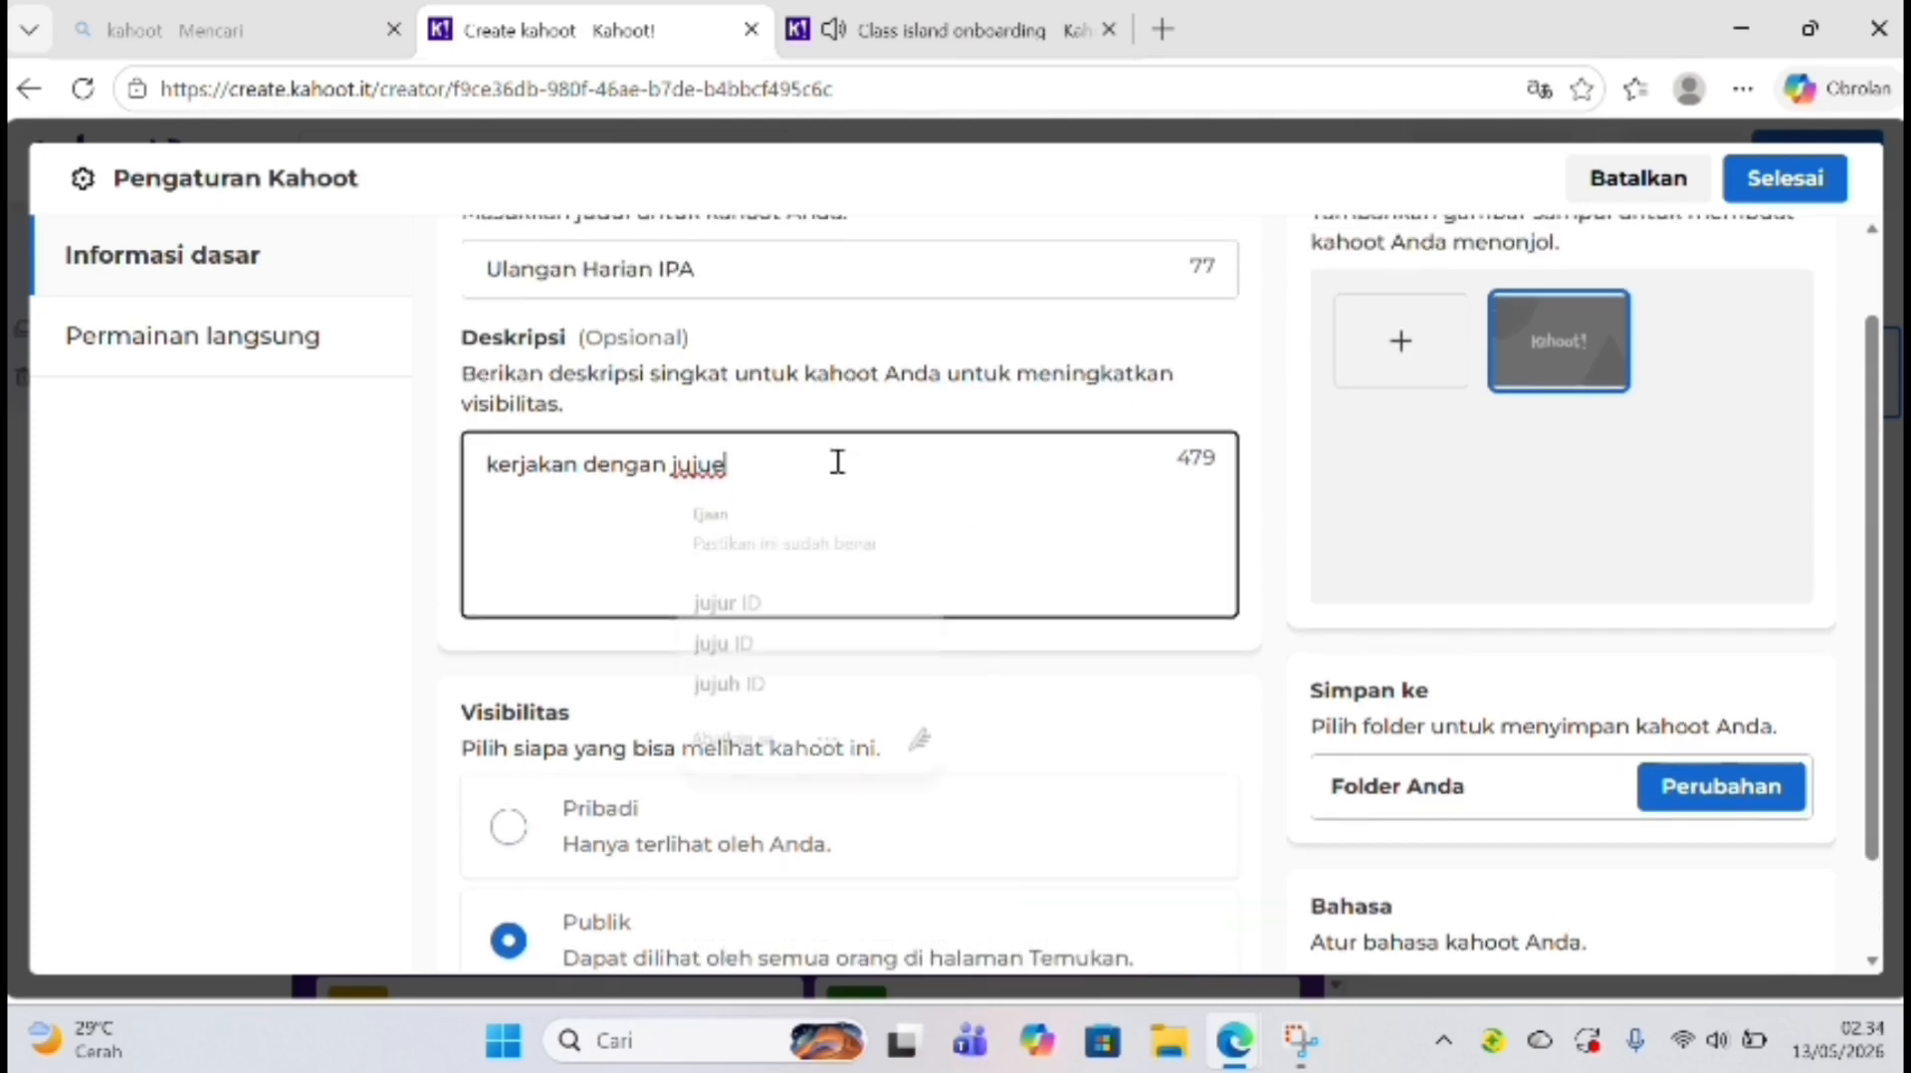
key("BackSpace")
type("r")
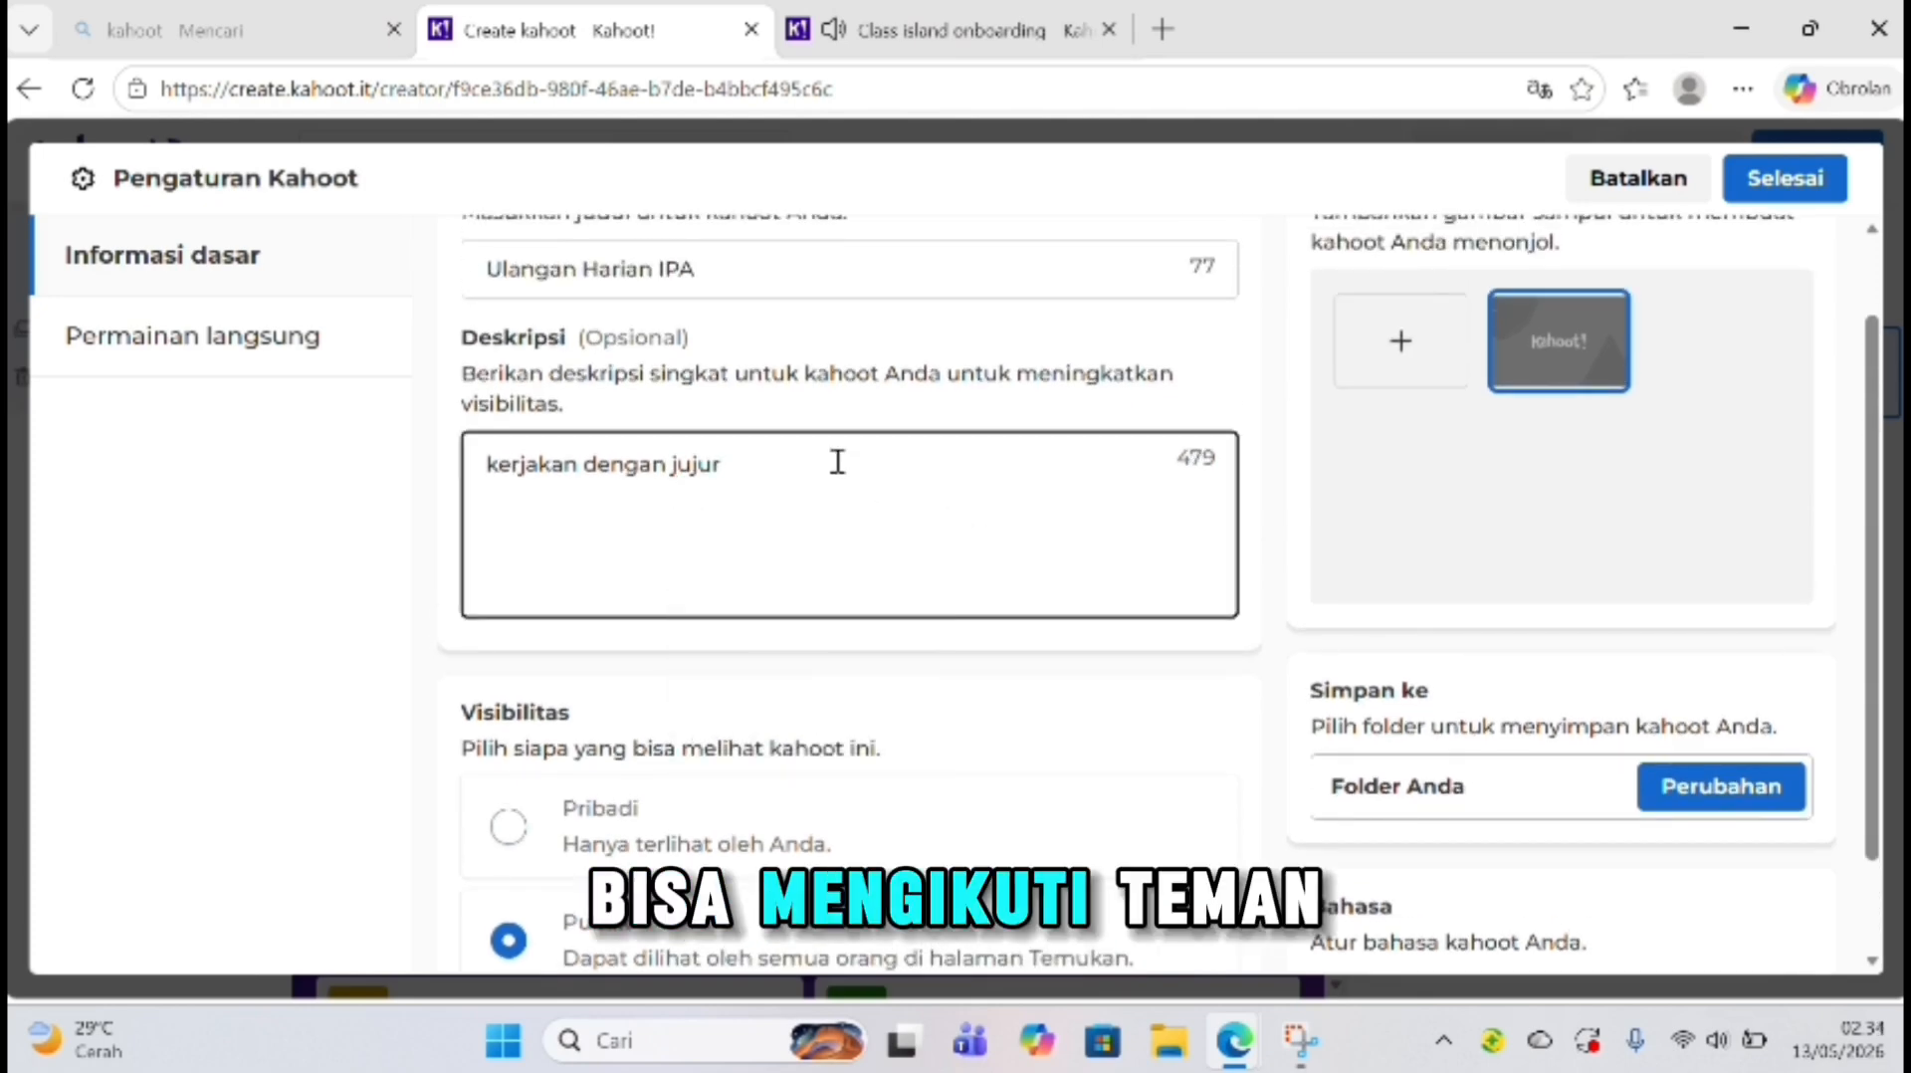
scroll(824, 708, "down", 1)
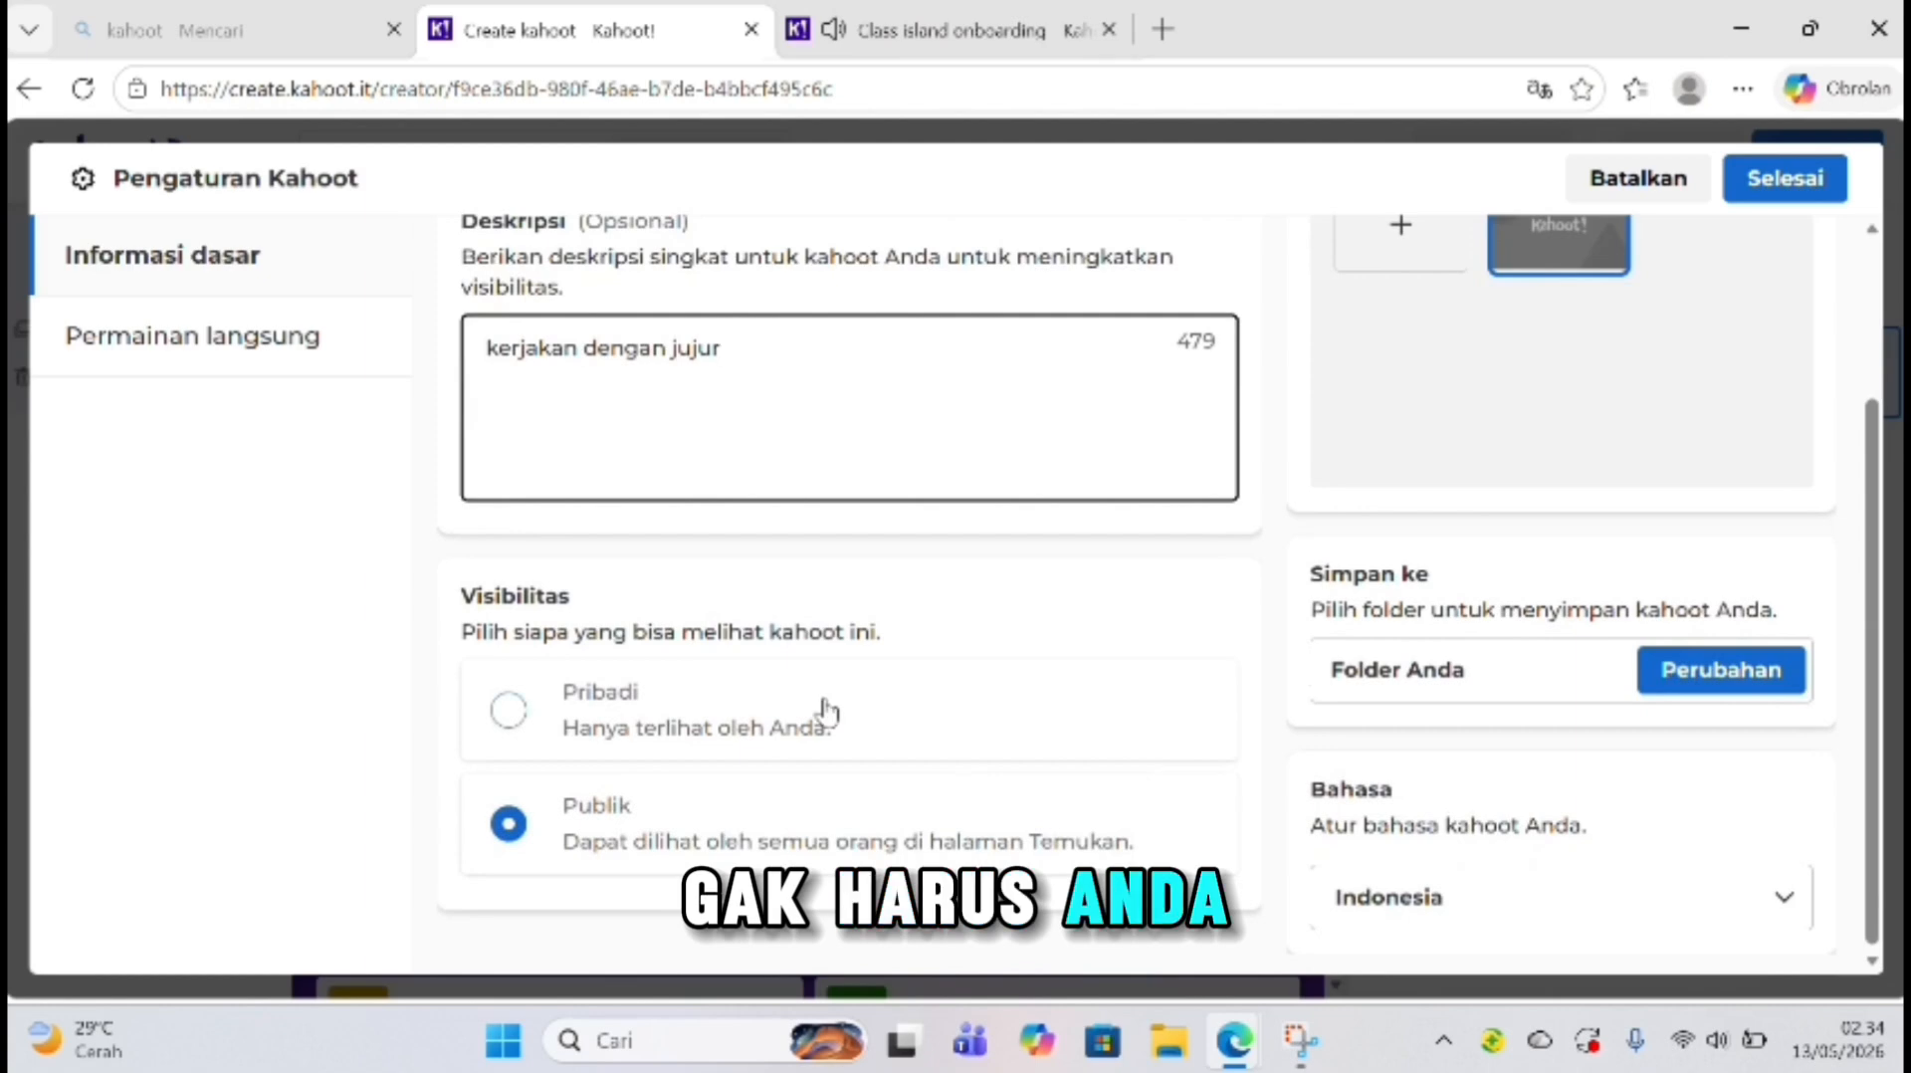
scroll(826, 712, "up", 2)
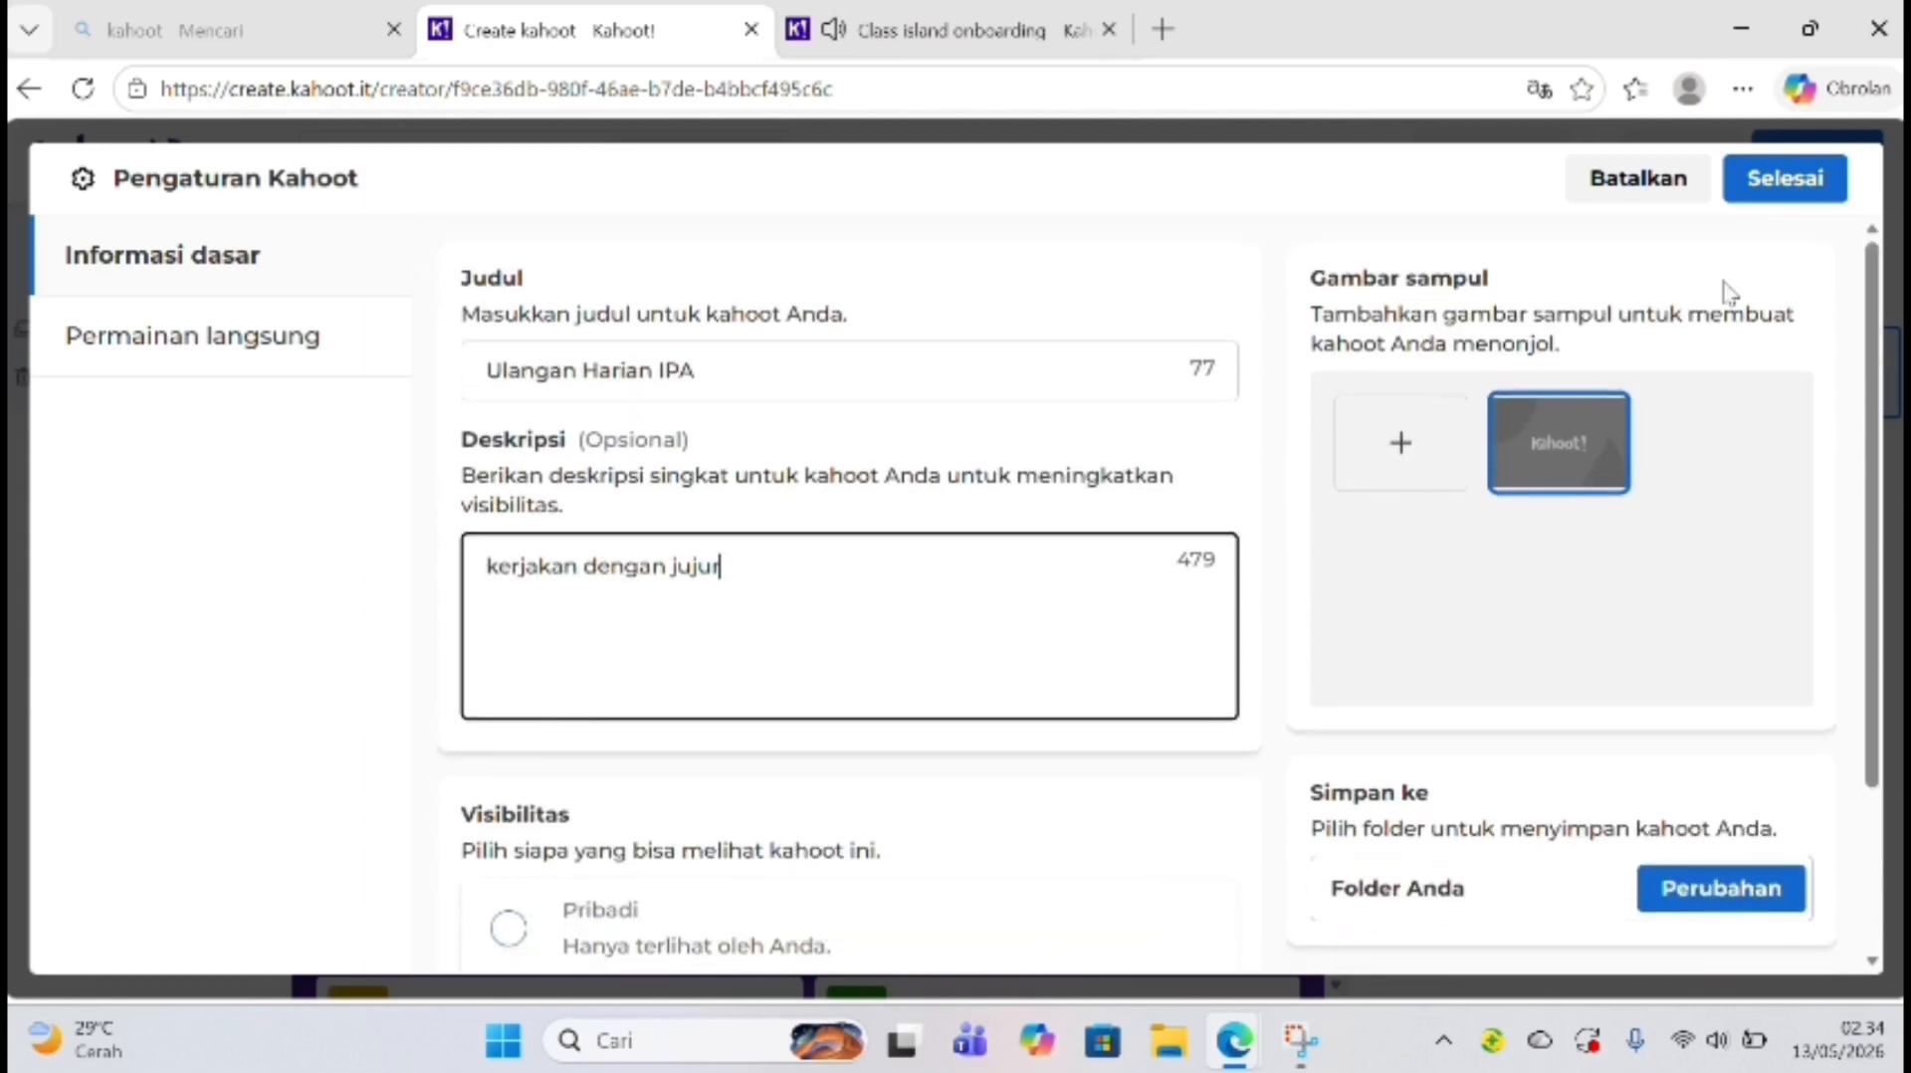
left_click(1800, 197)
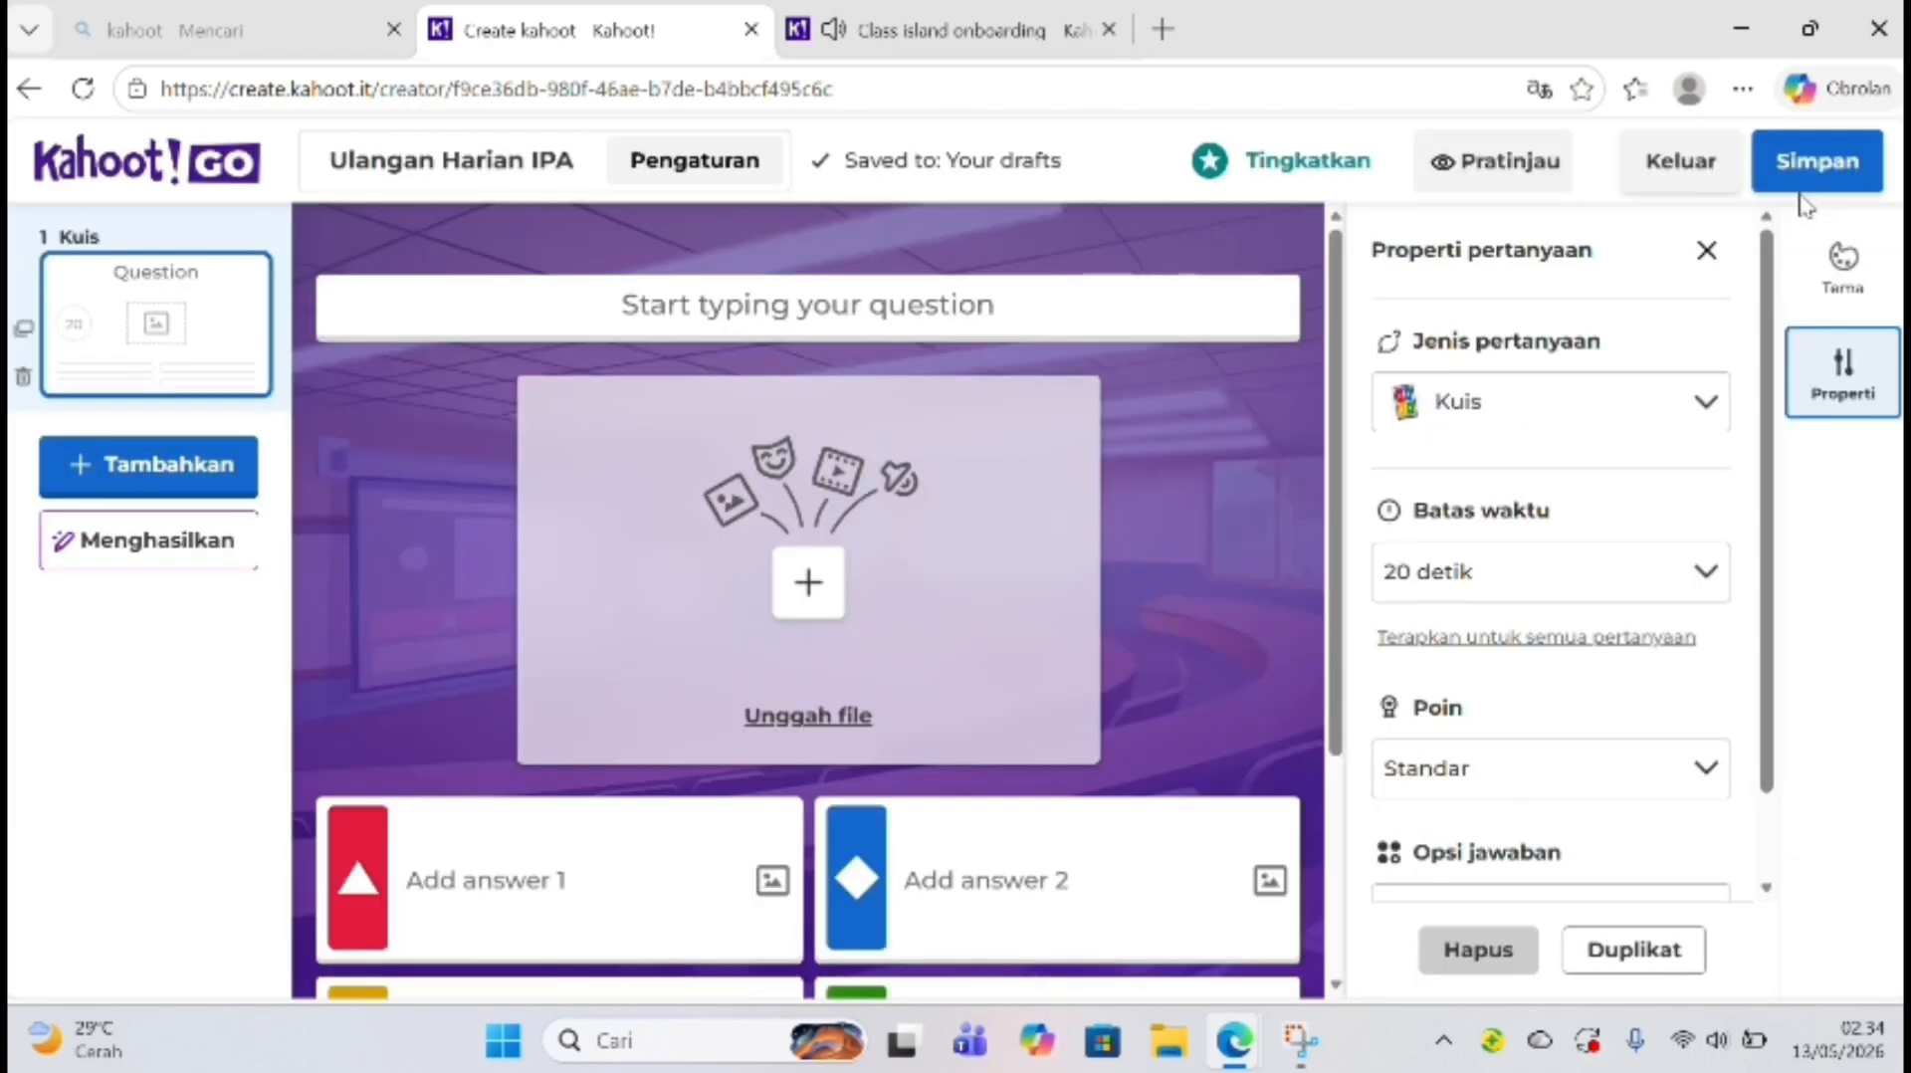
Step: Write "Hewan pemakan tumbuhan adalah?" as the text of the first quiz question
left_click(1187, 295)
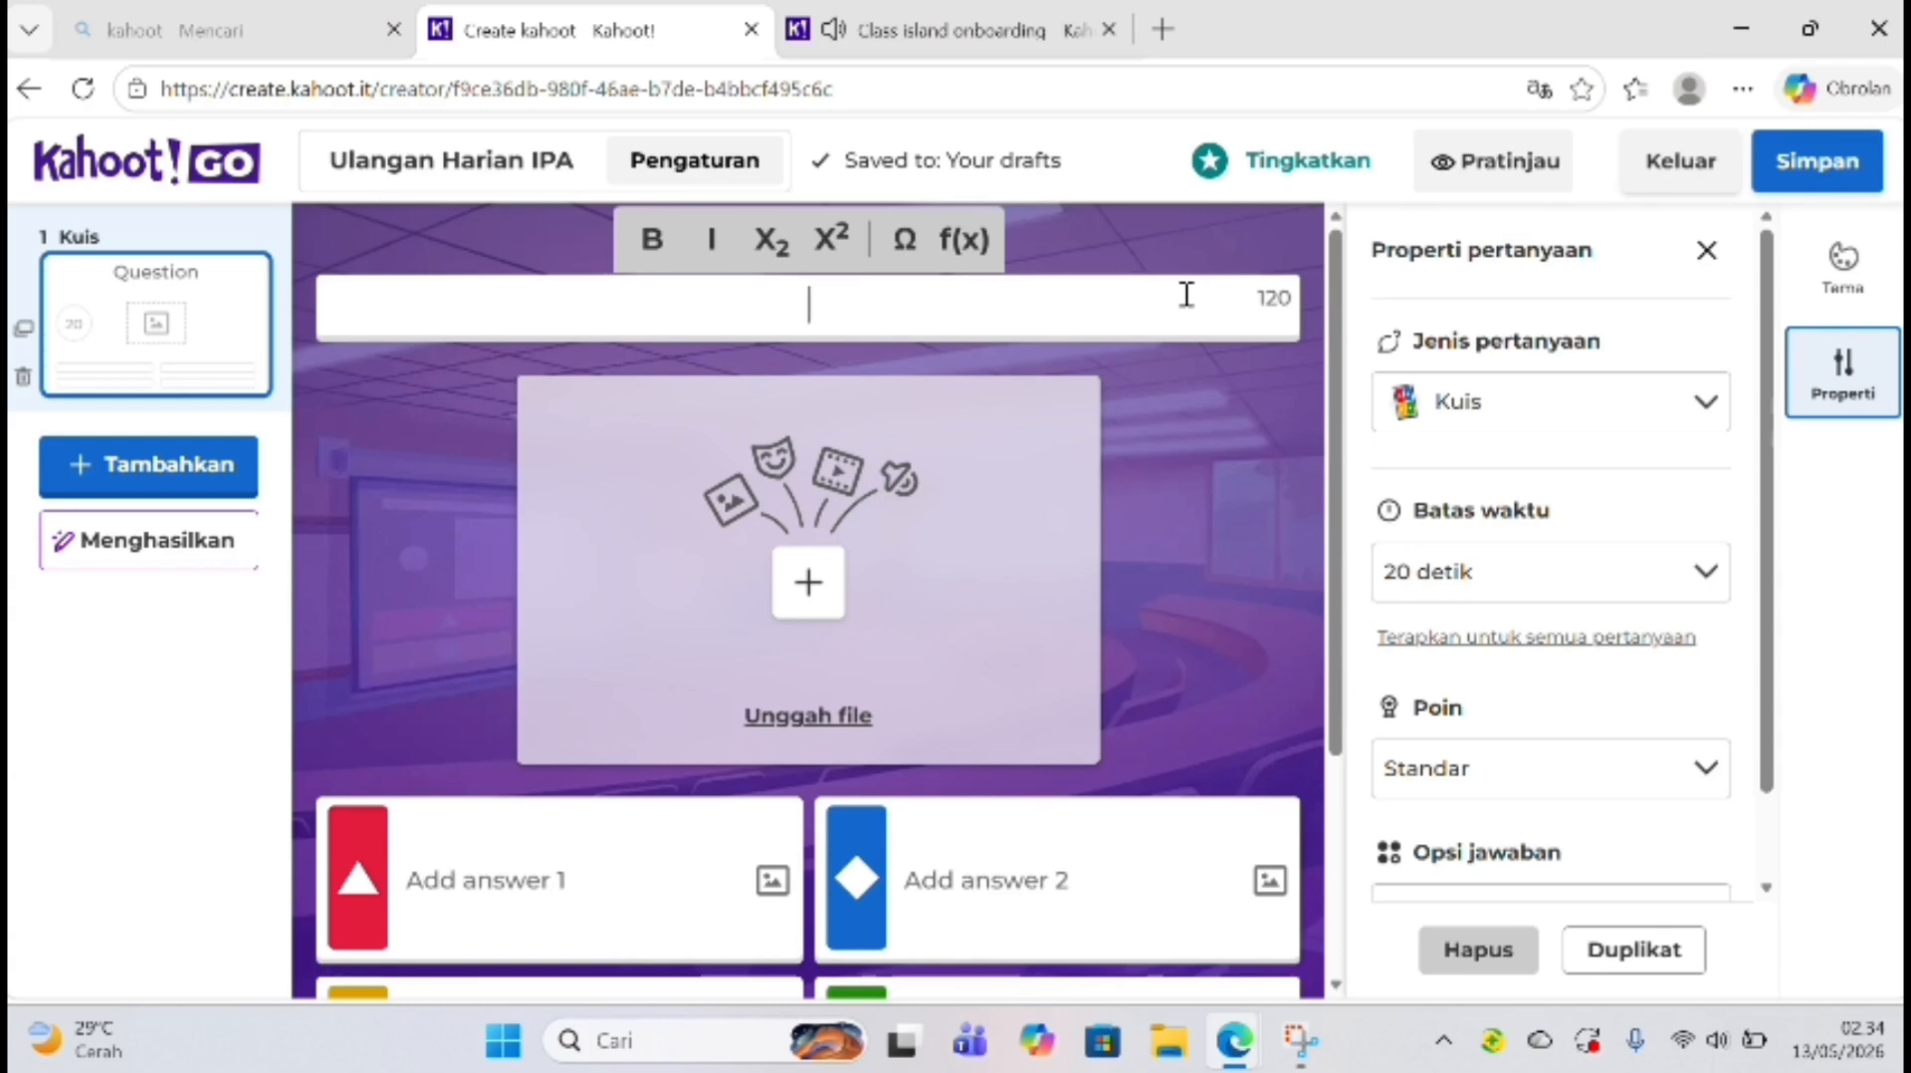
type("ewan")
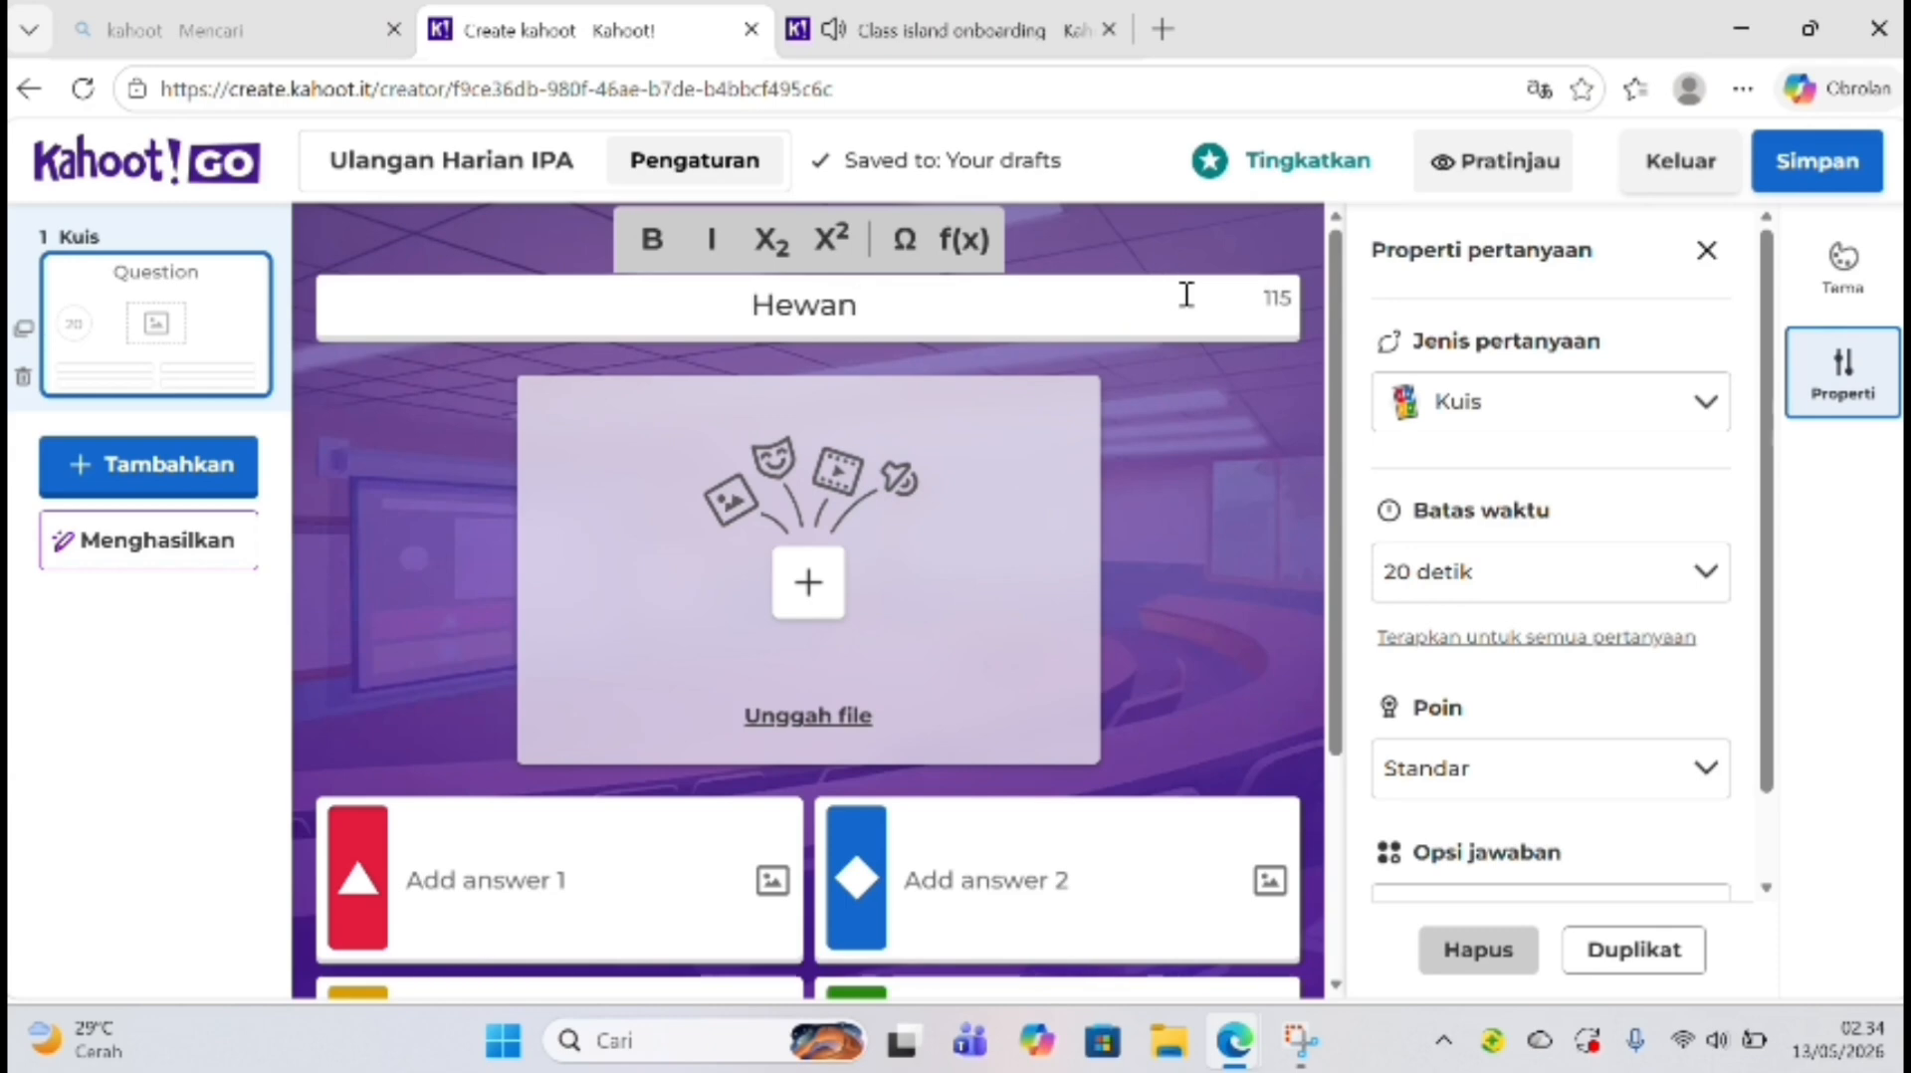
type(" pemakan ")
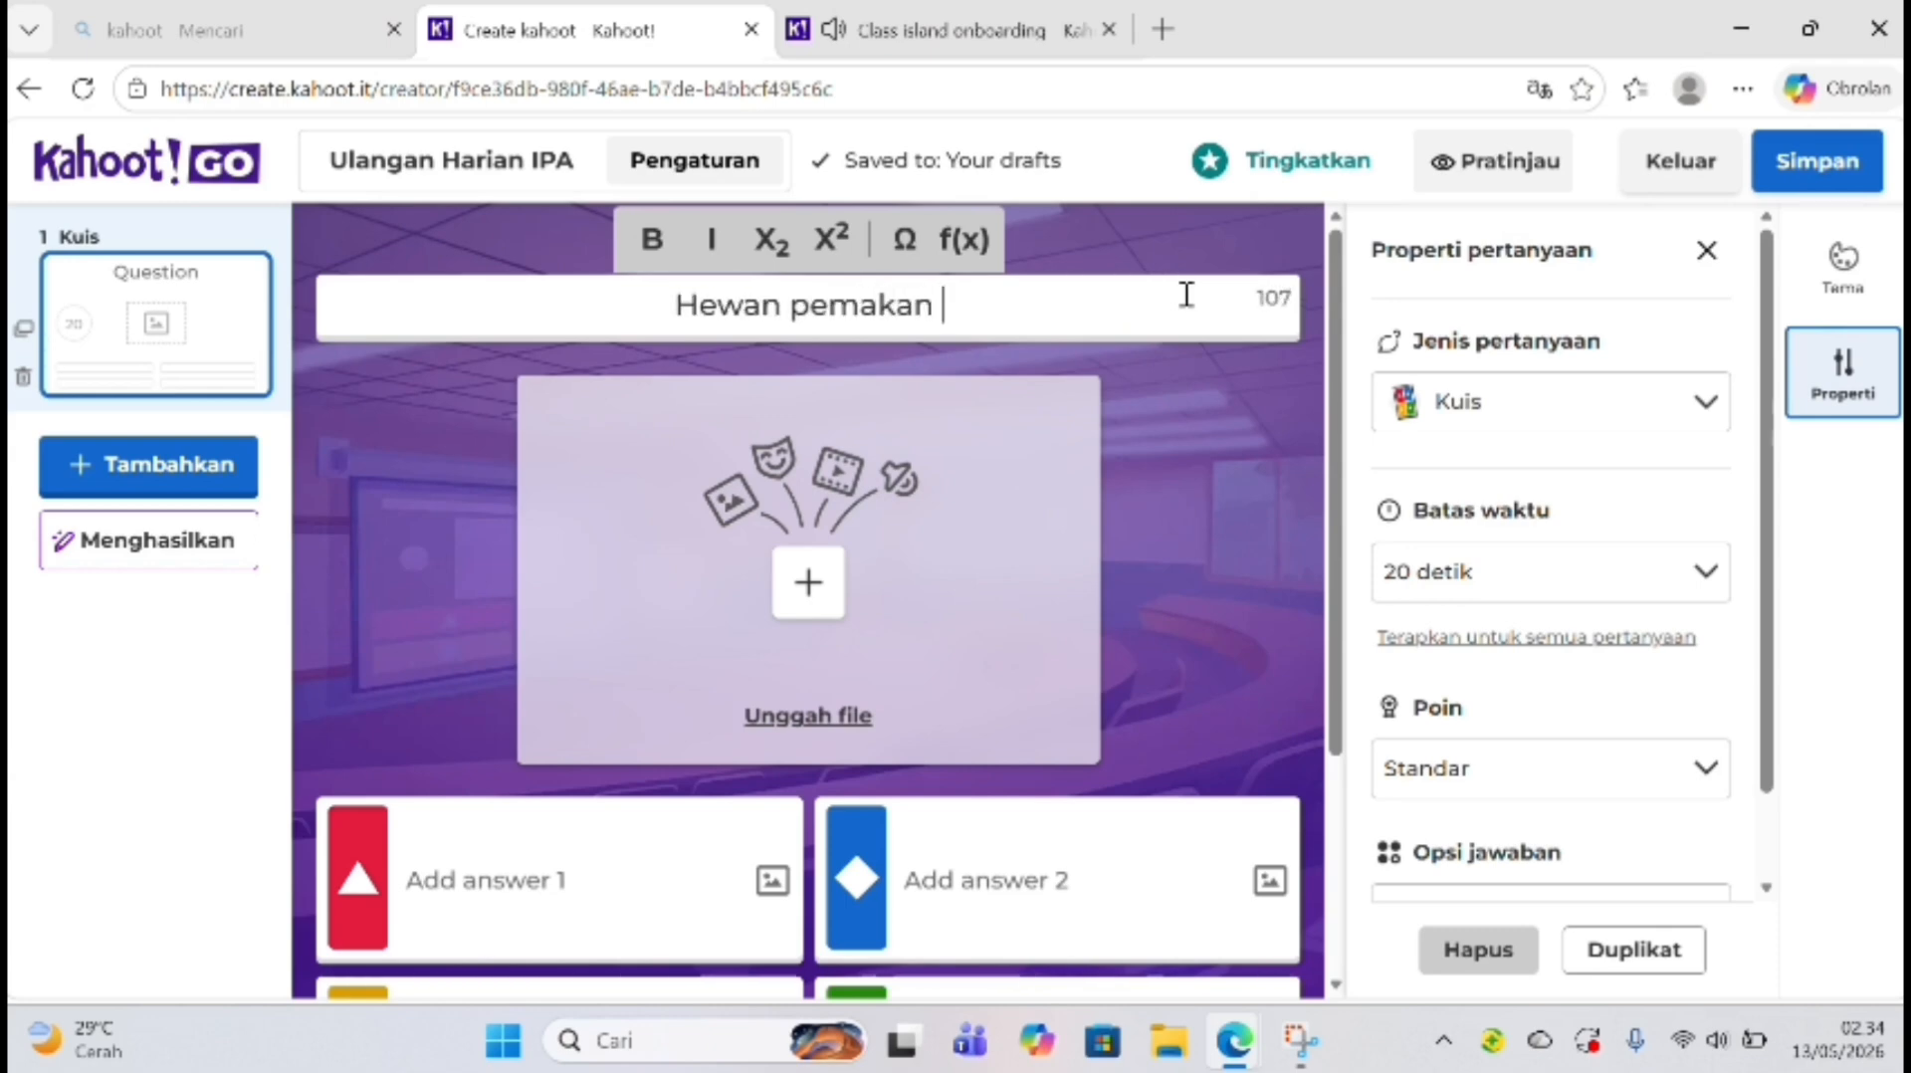
type("tumb")
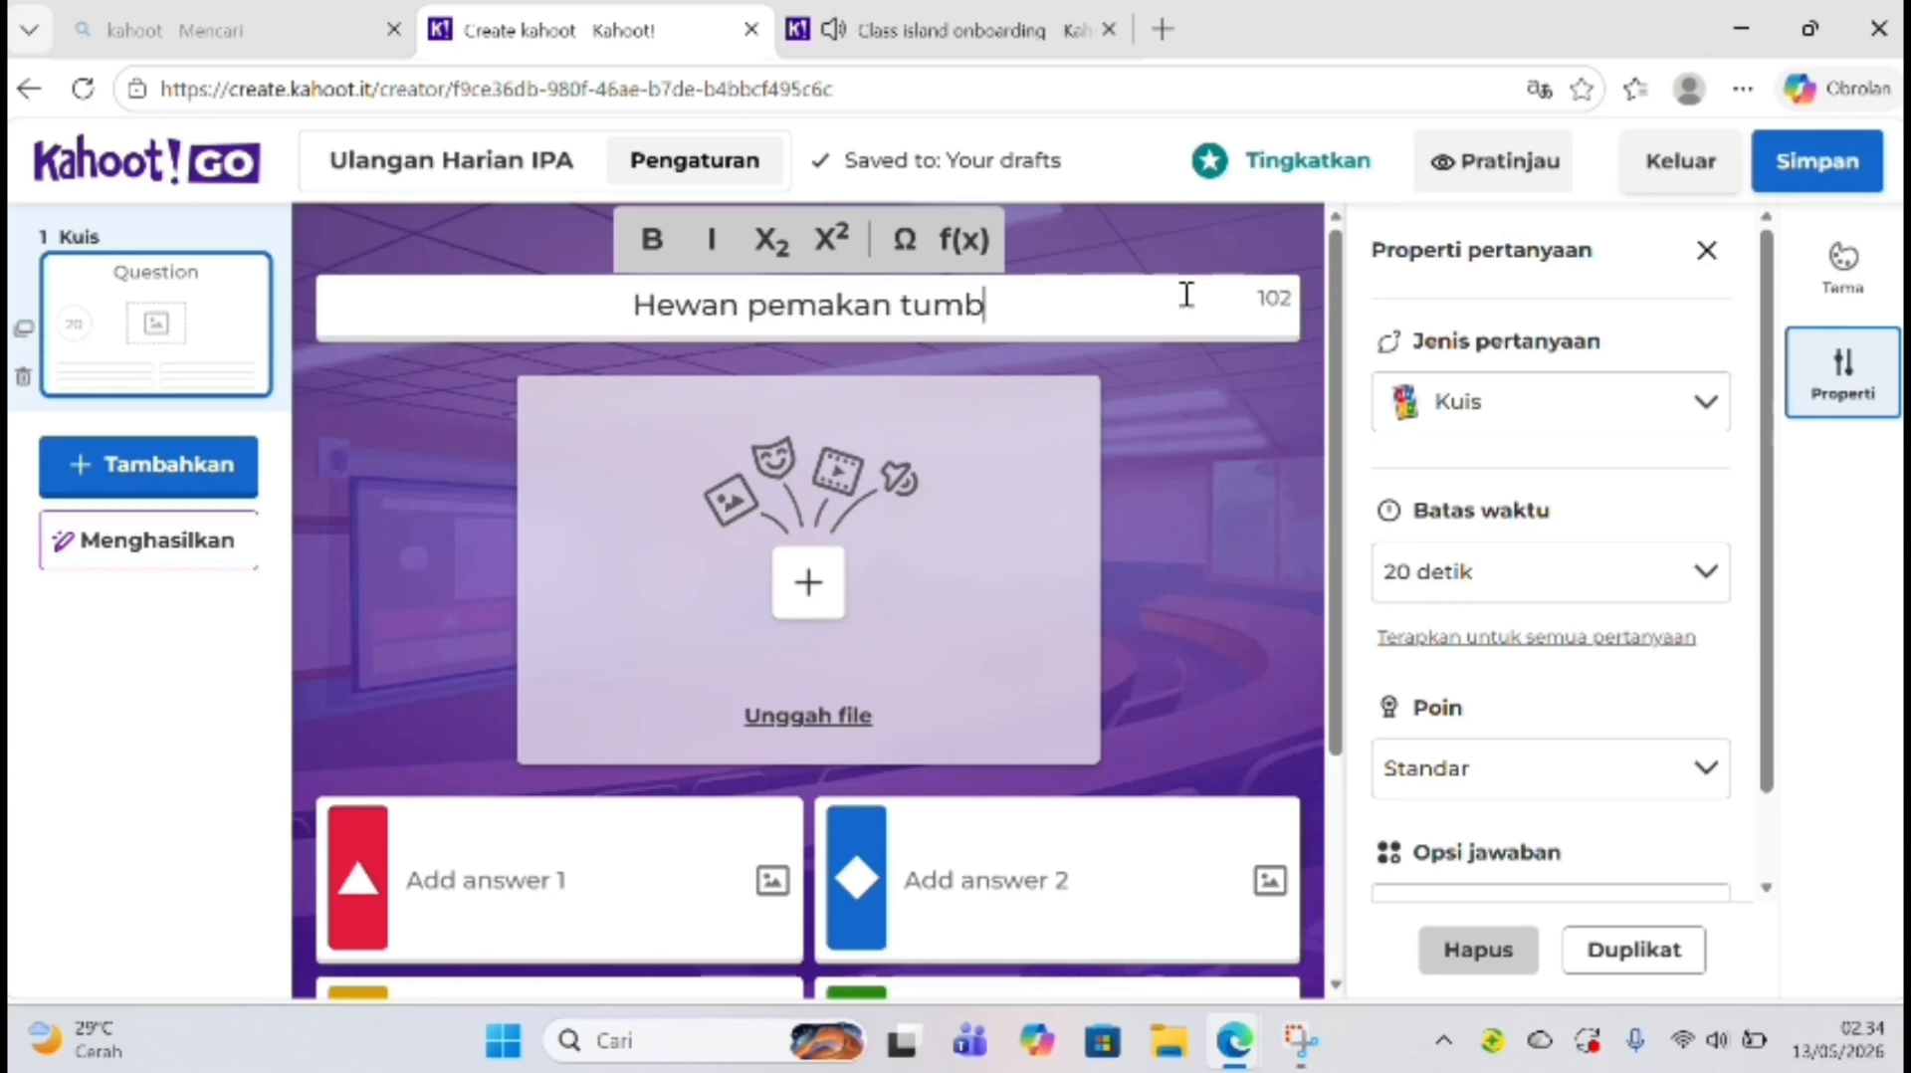
type("uhan ada")
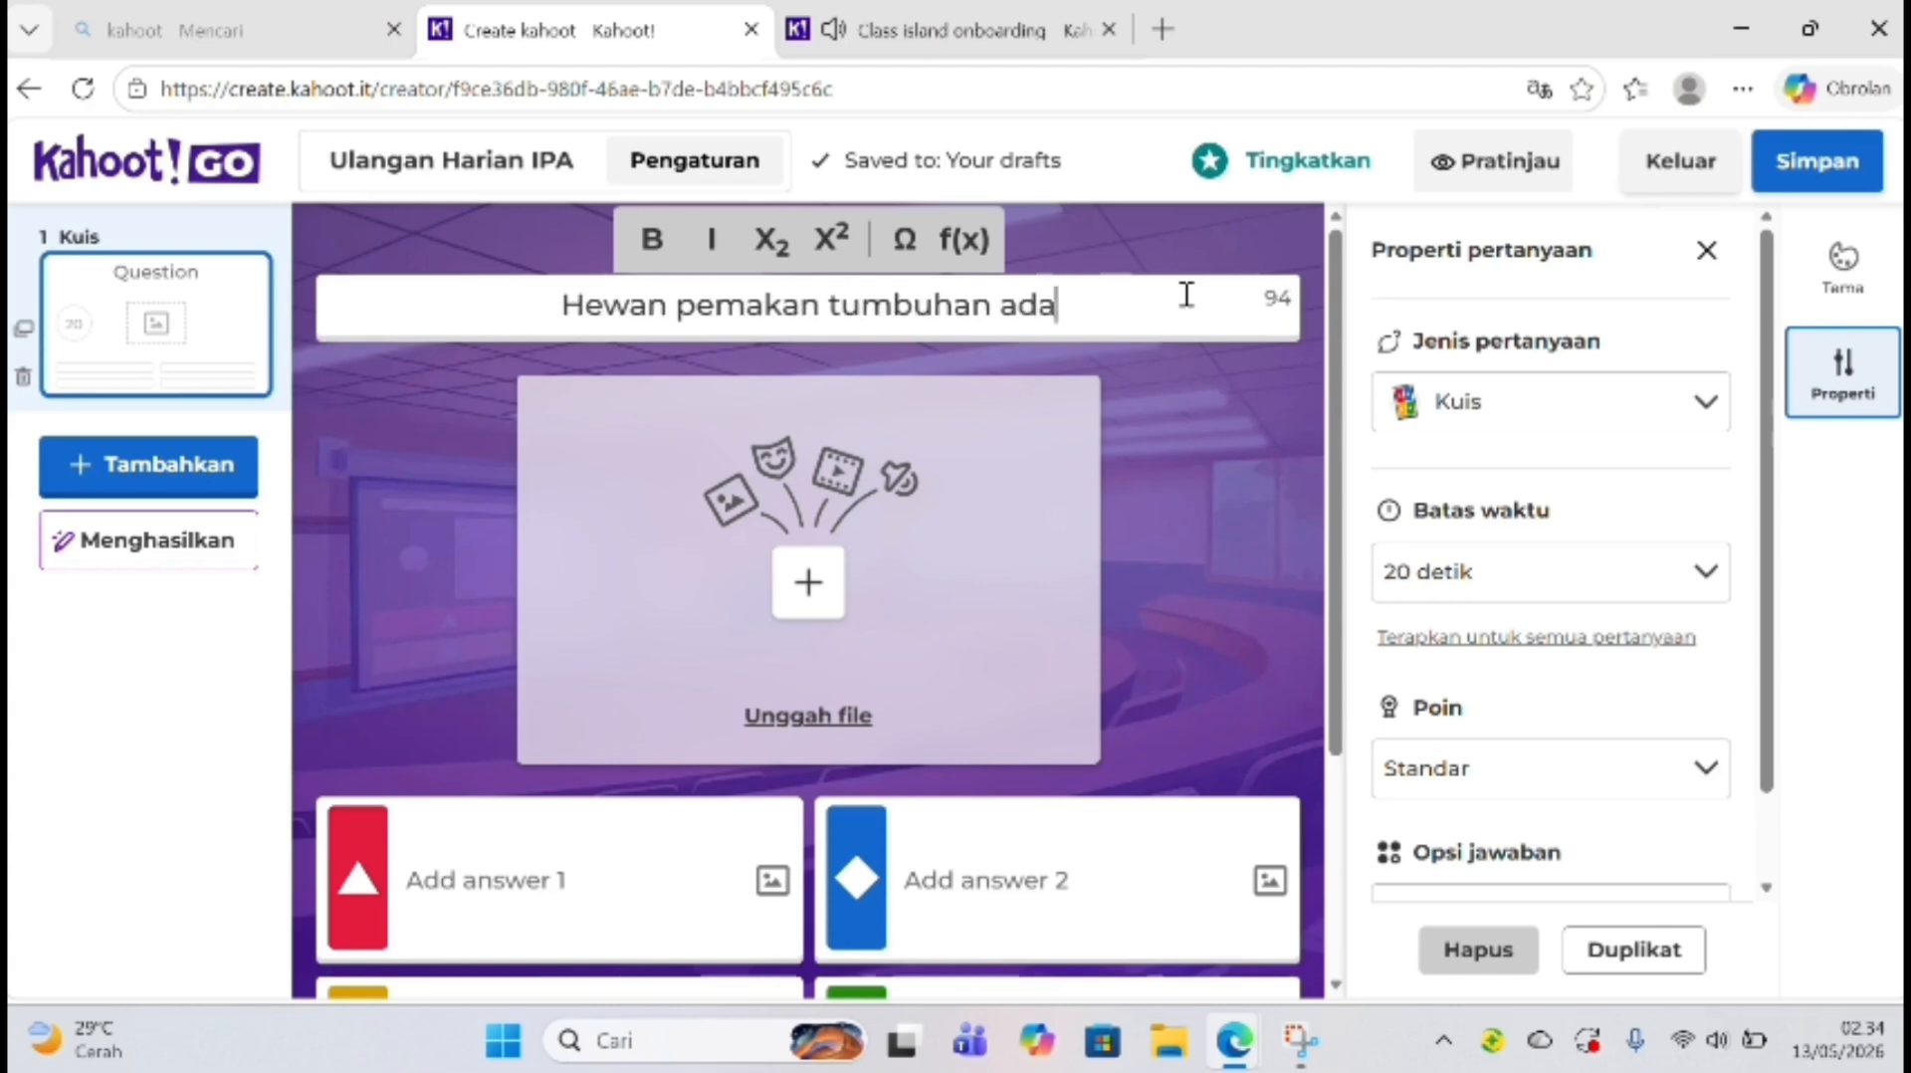
type("lah?")
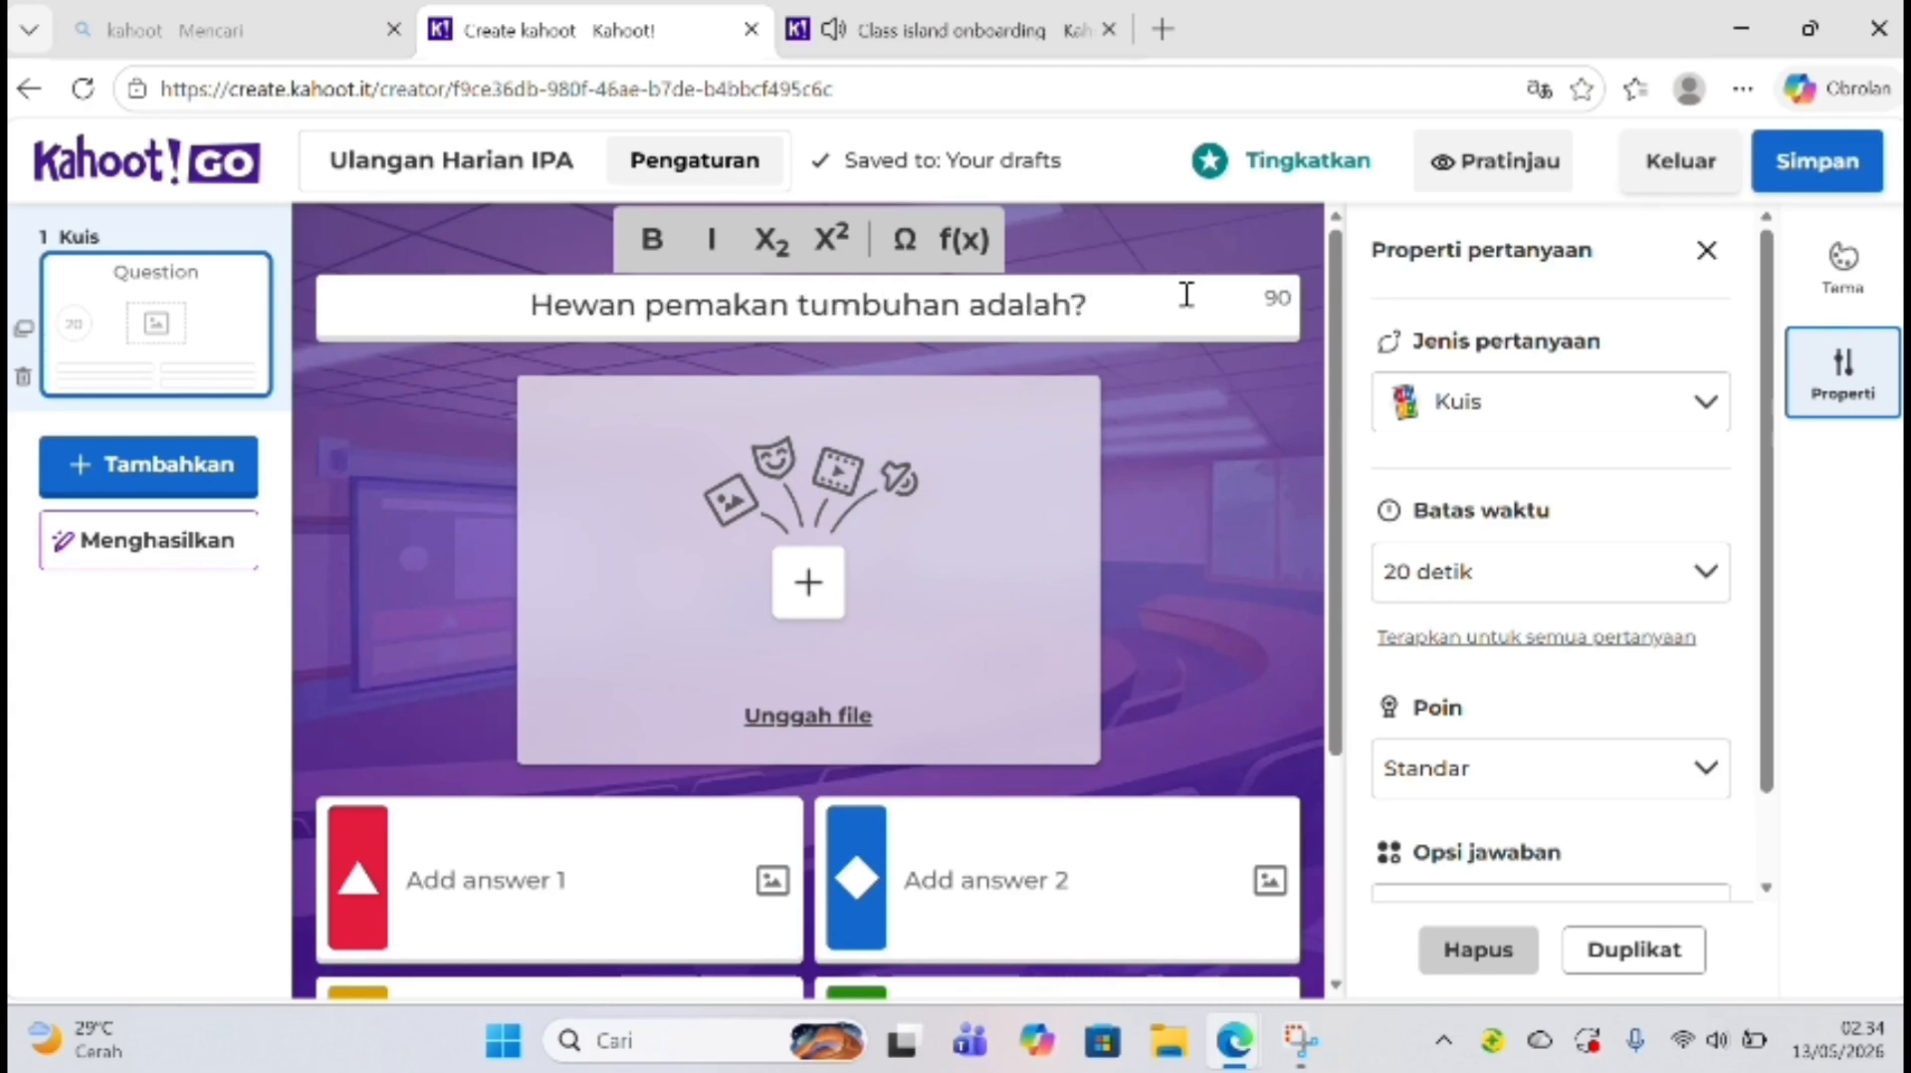
Step: Fill in "herbivora" as answer 1 and "karnivora" as answer 3 of the question
left_click(519, 880)
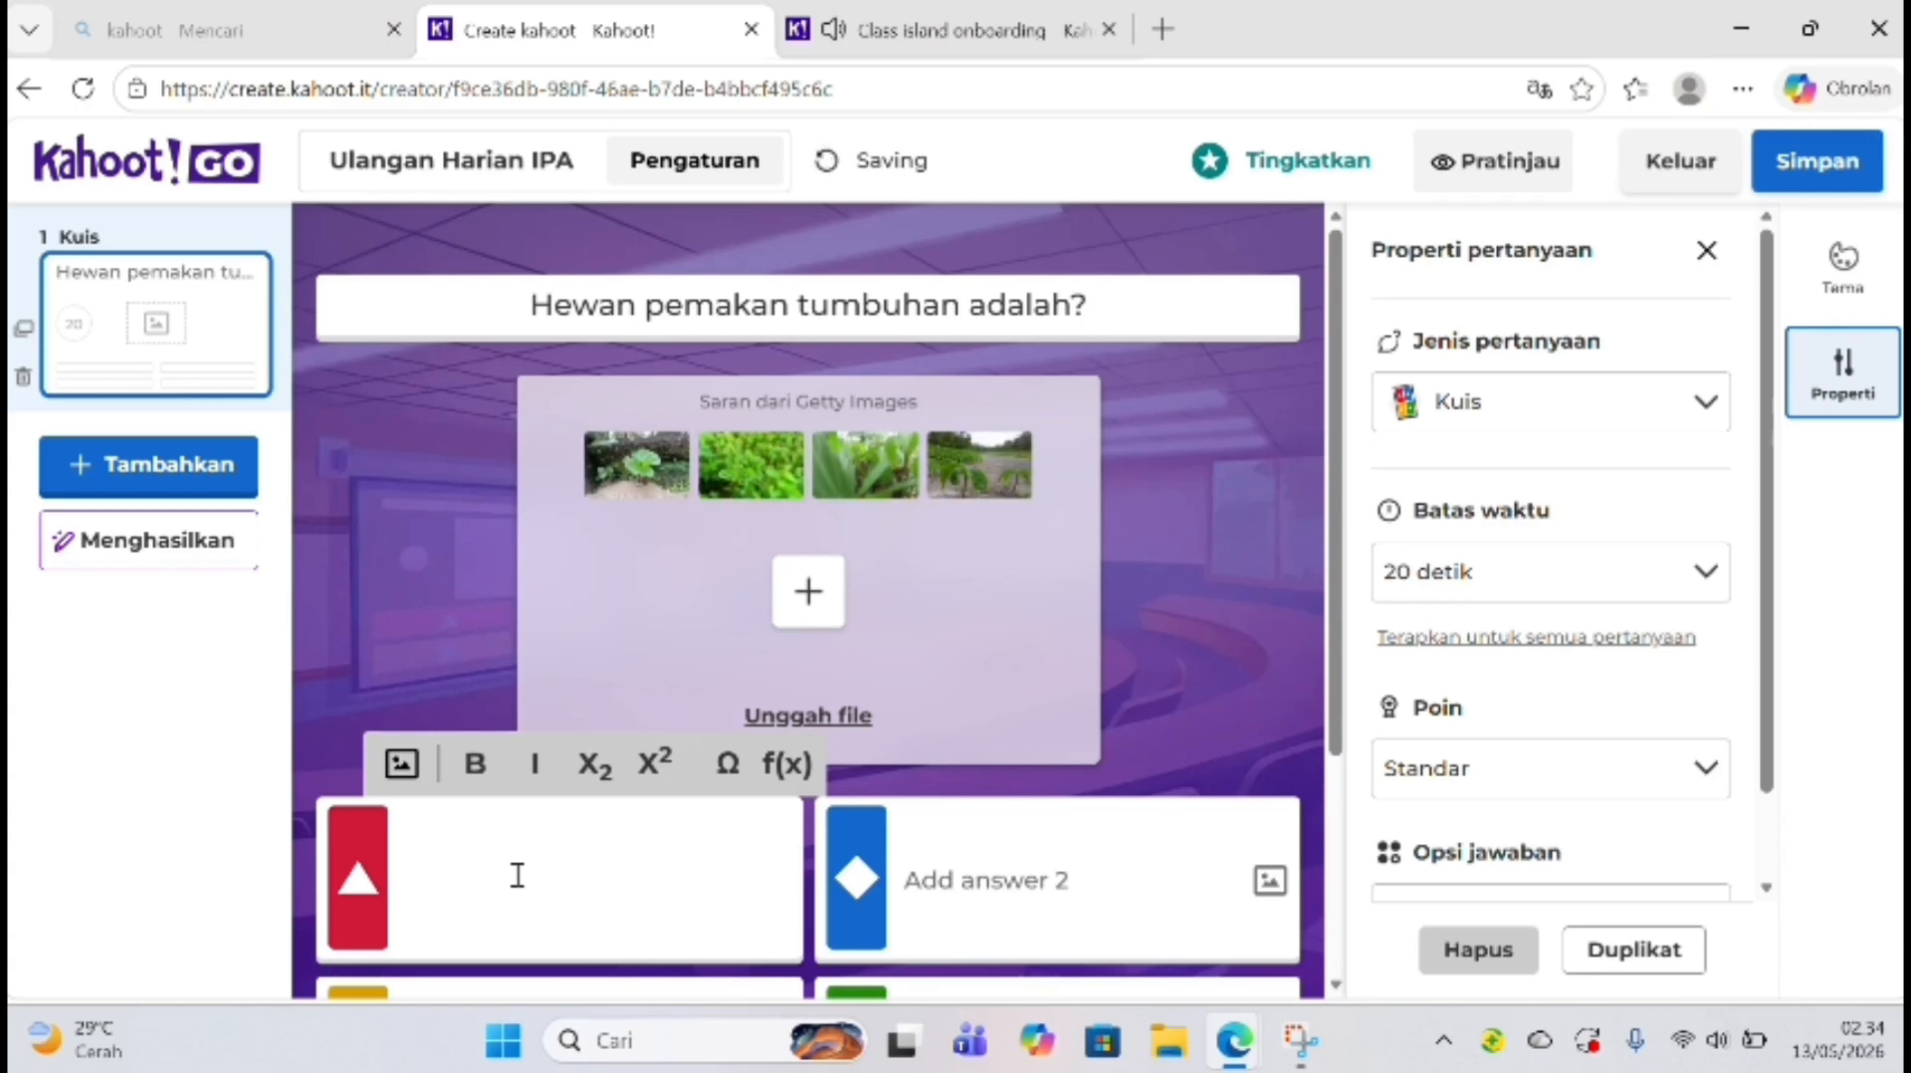
type("herbi")
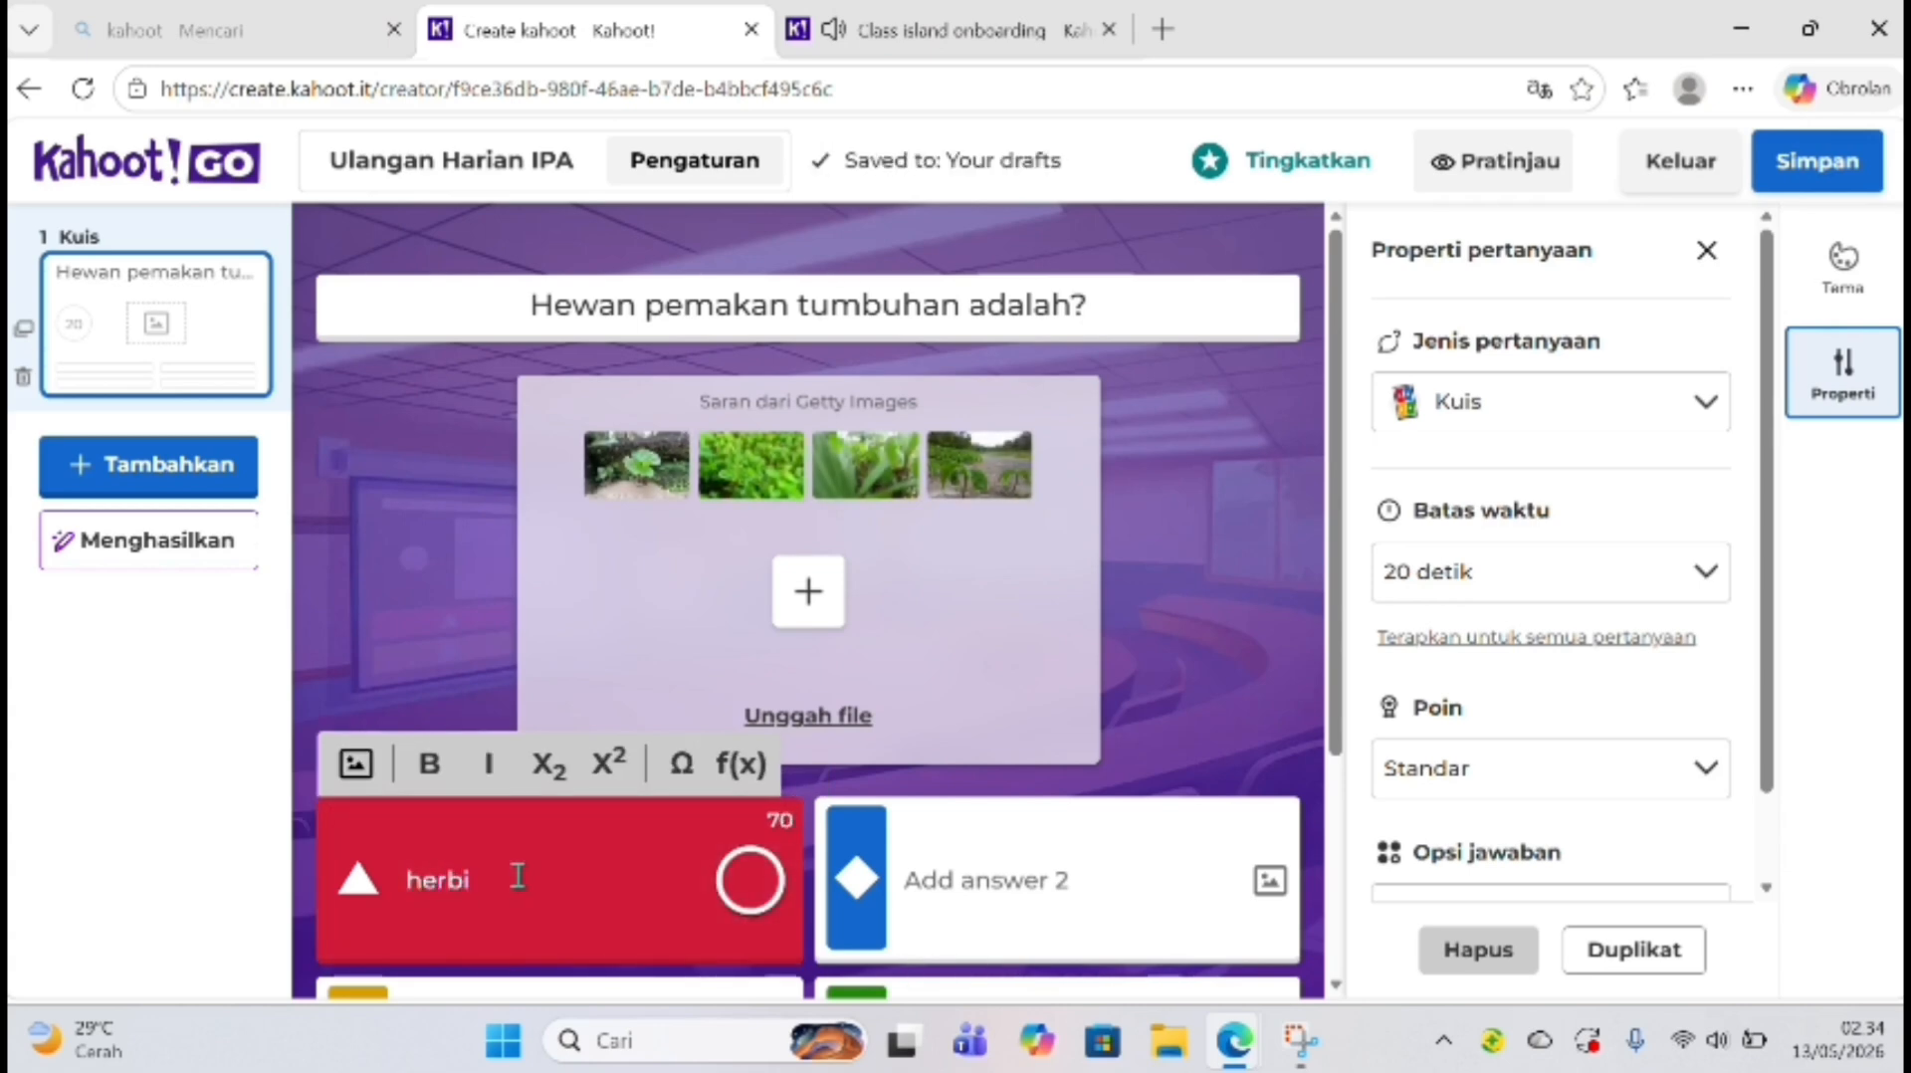
type("vora")
scroll(516, 873, "down", 1)
left_click(524, 958)
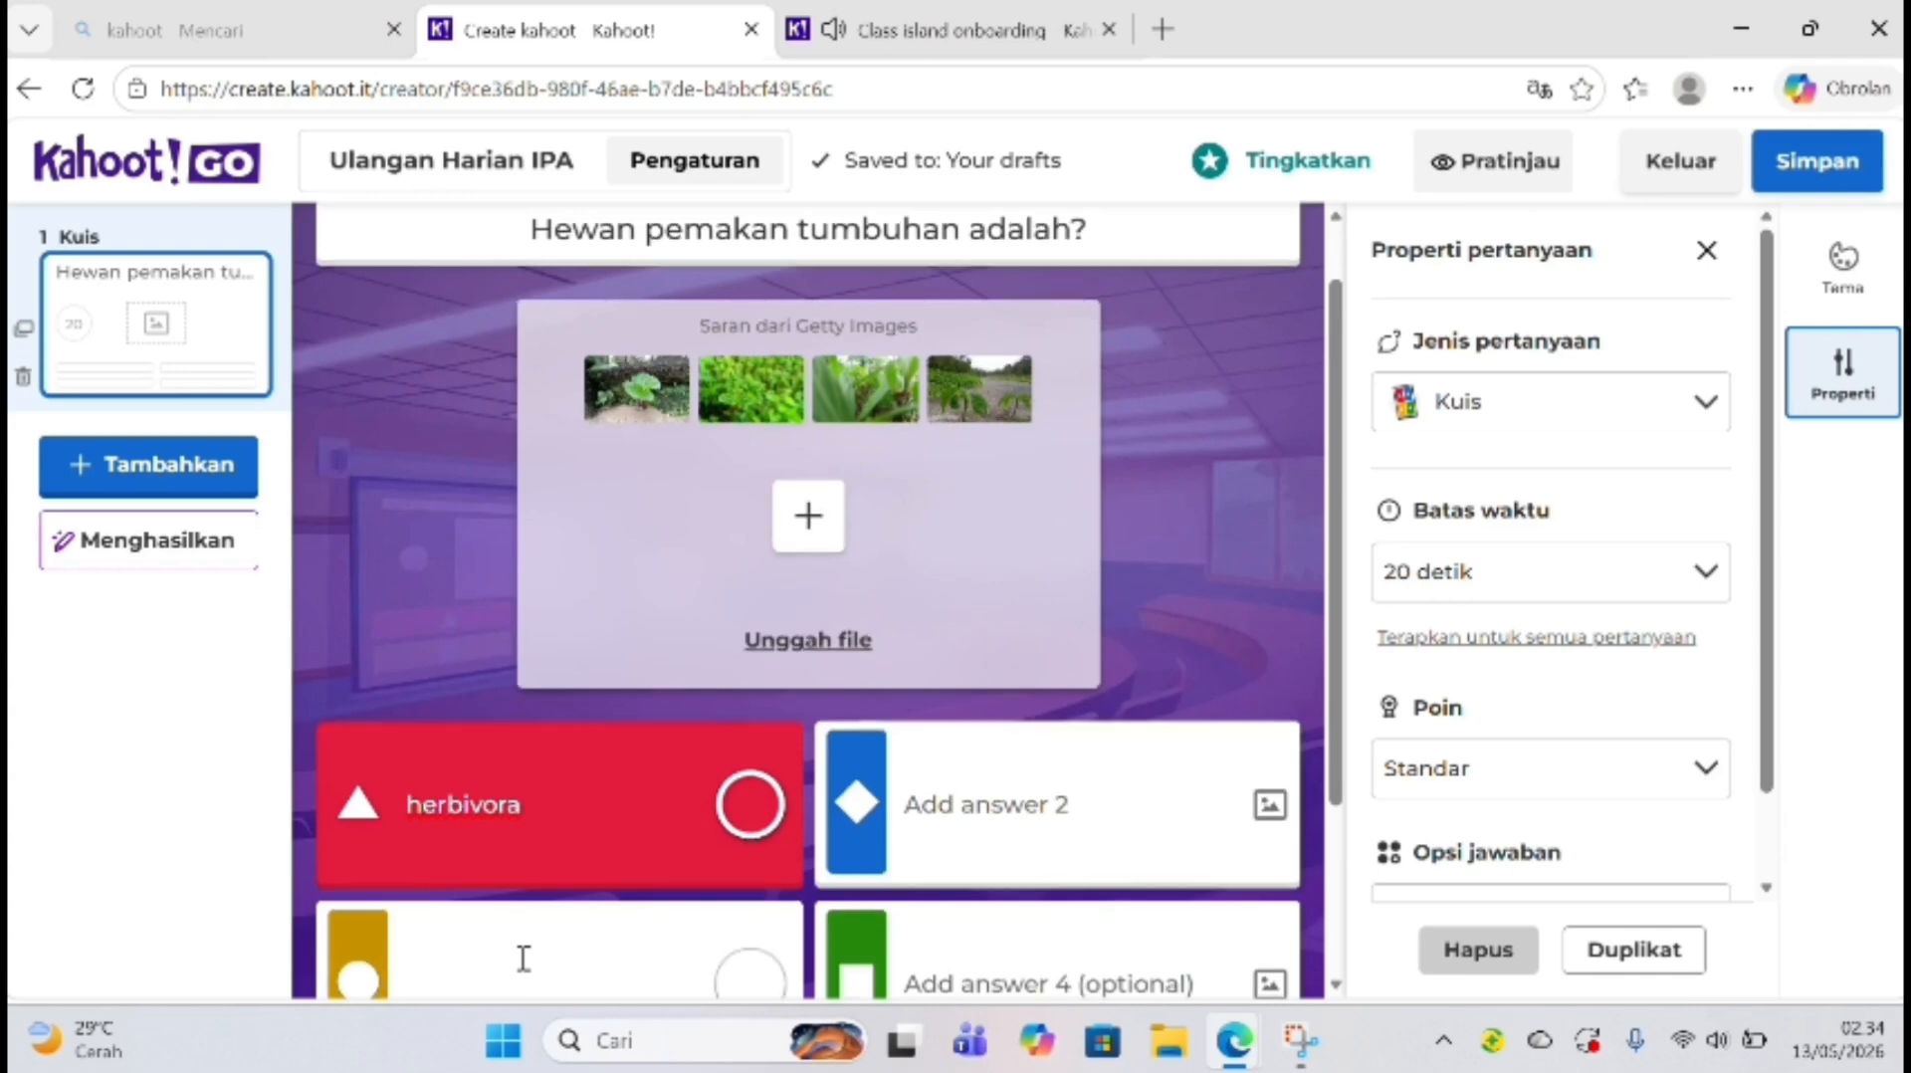
type("karniv")
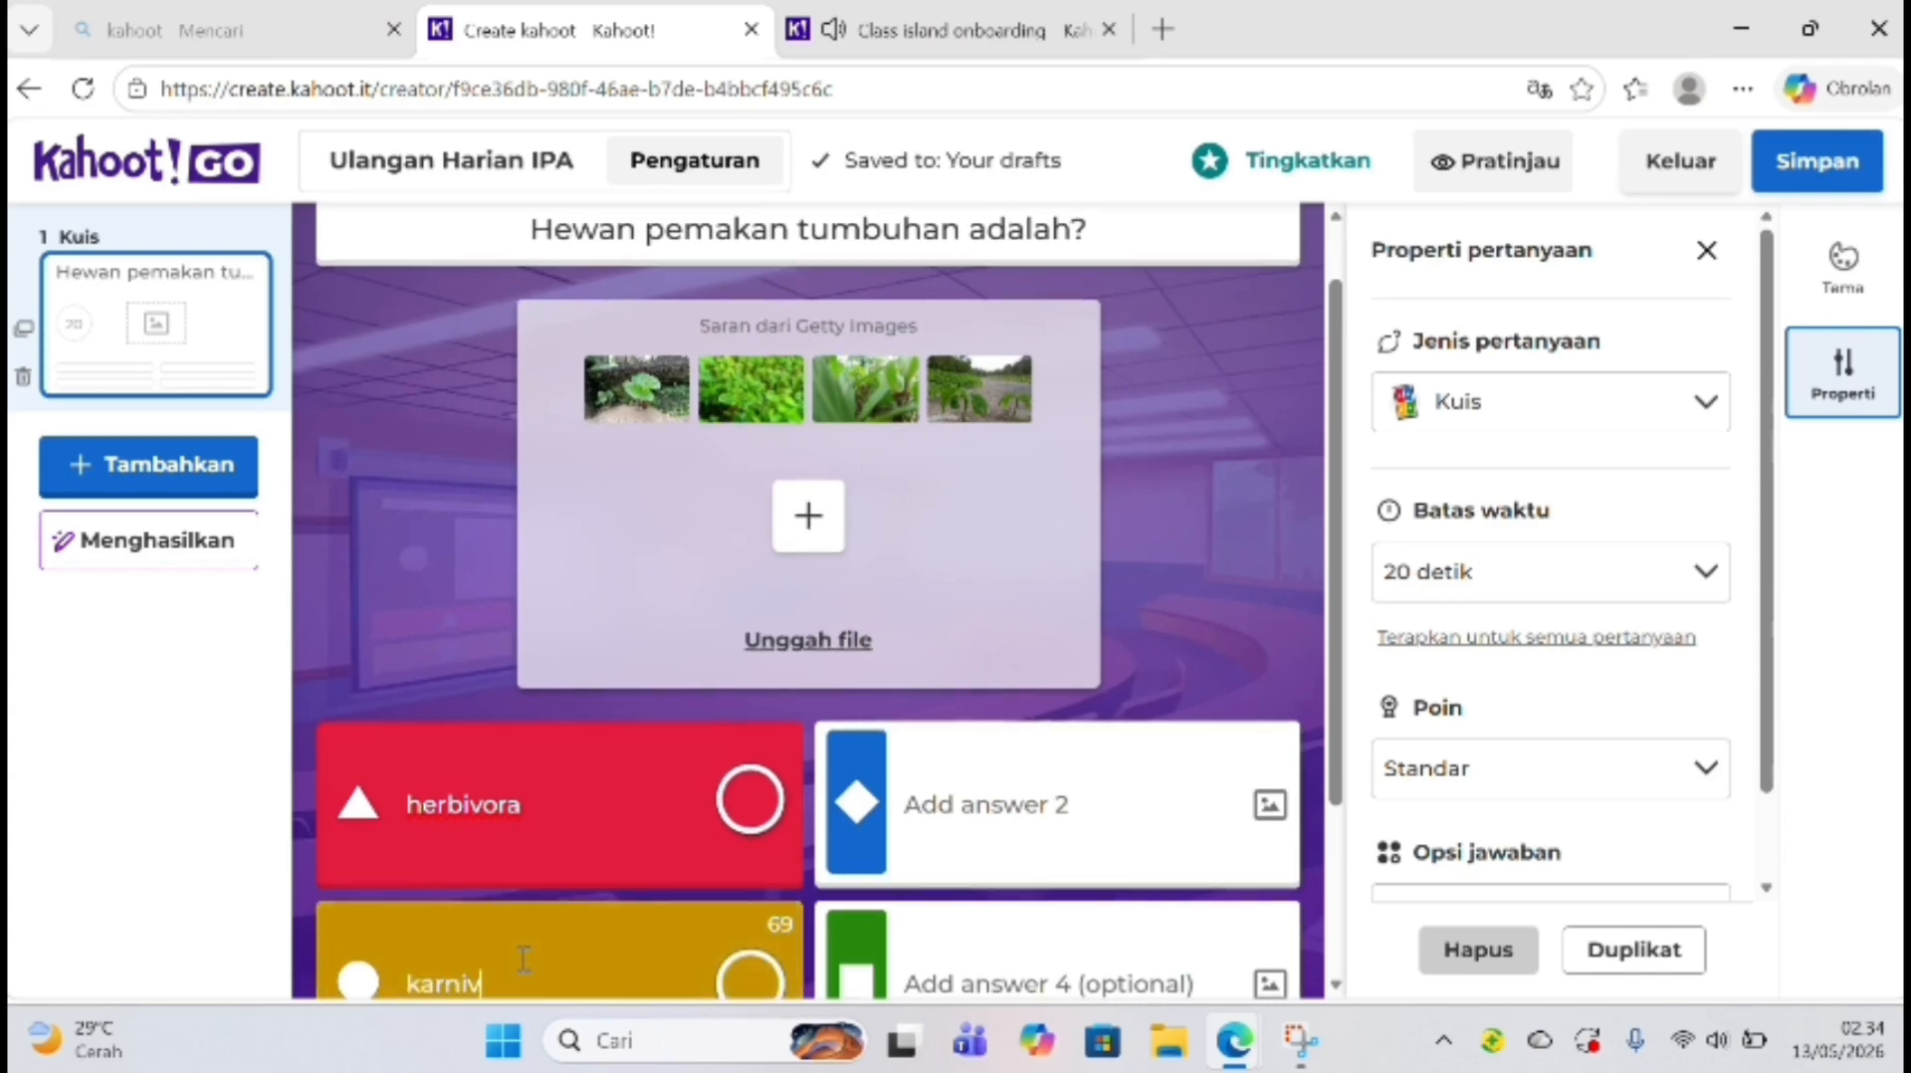
type("ora")
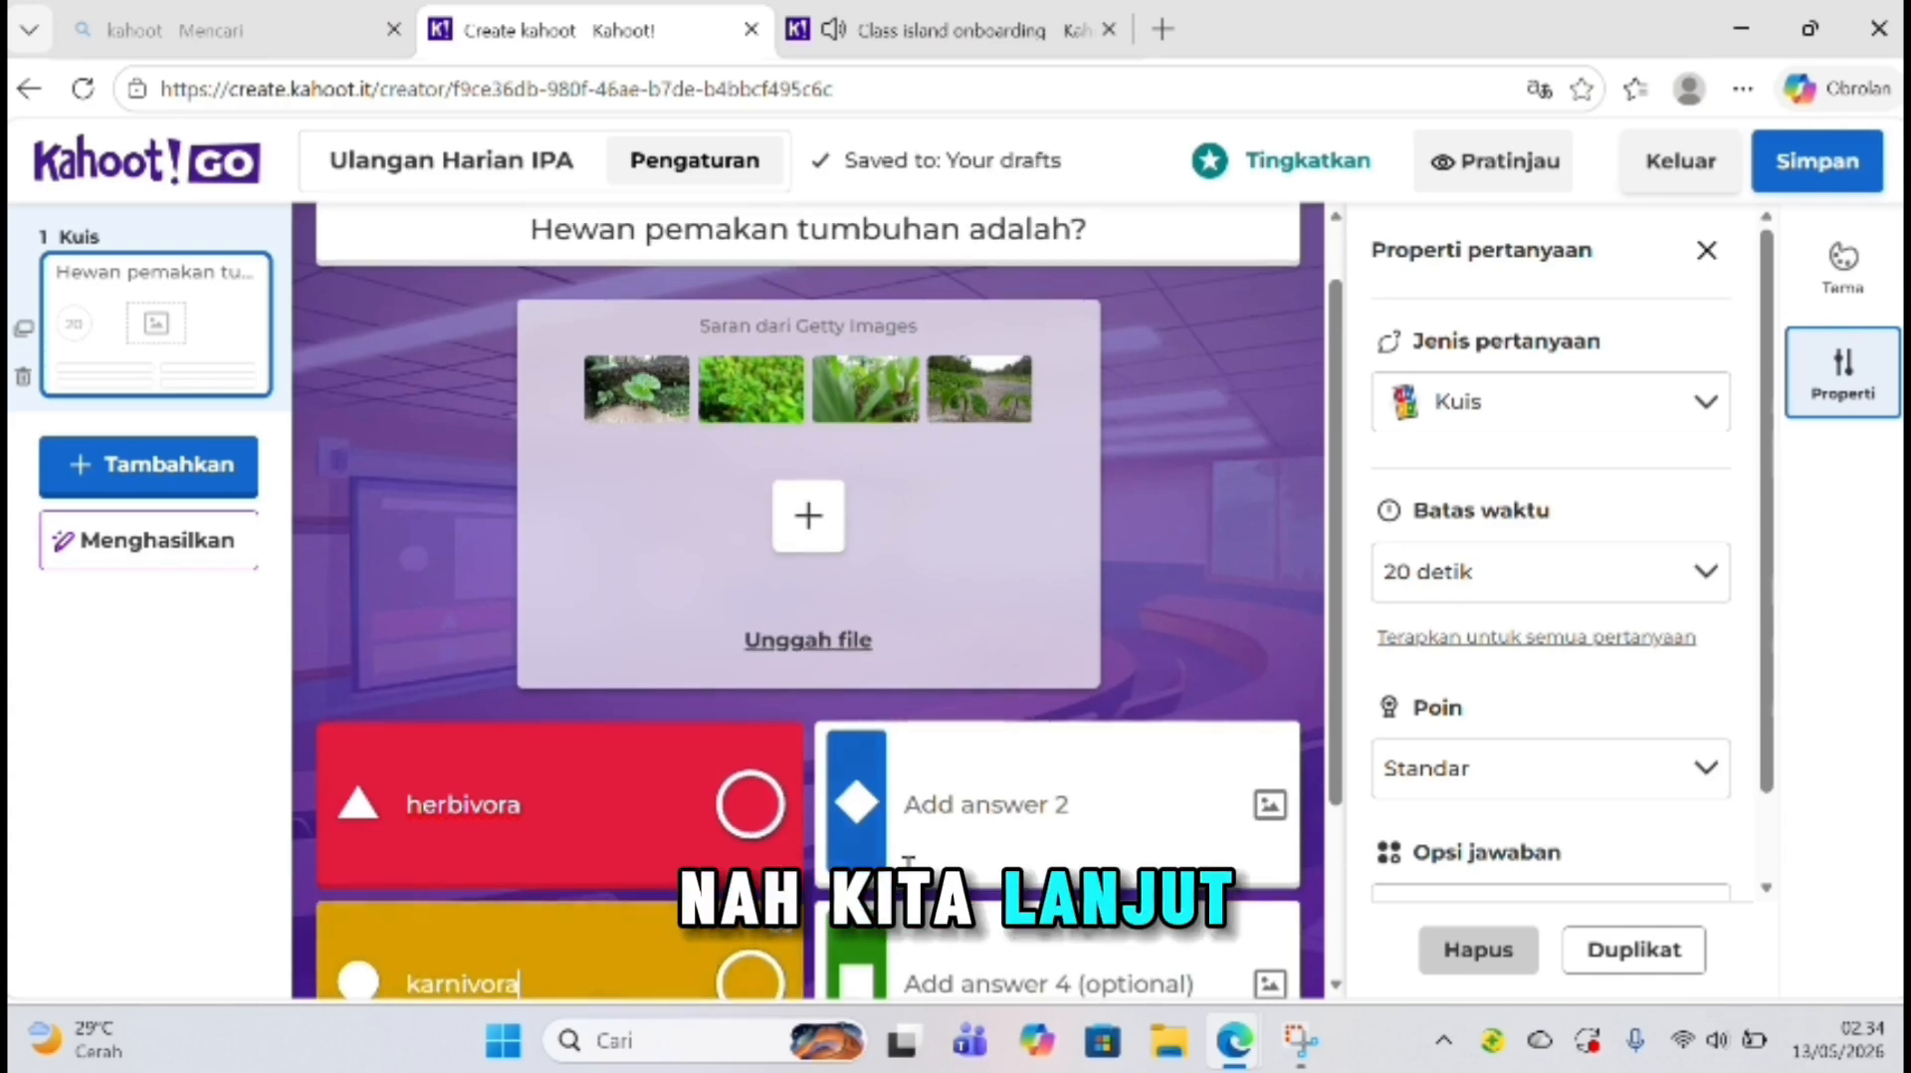
Step: Fill in "omnivora" as answer 2 and "ovipar" as answer 4 of the first question
left_click(963, 800)
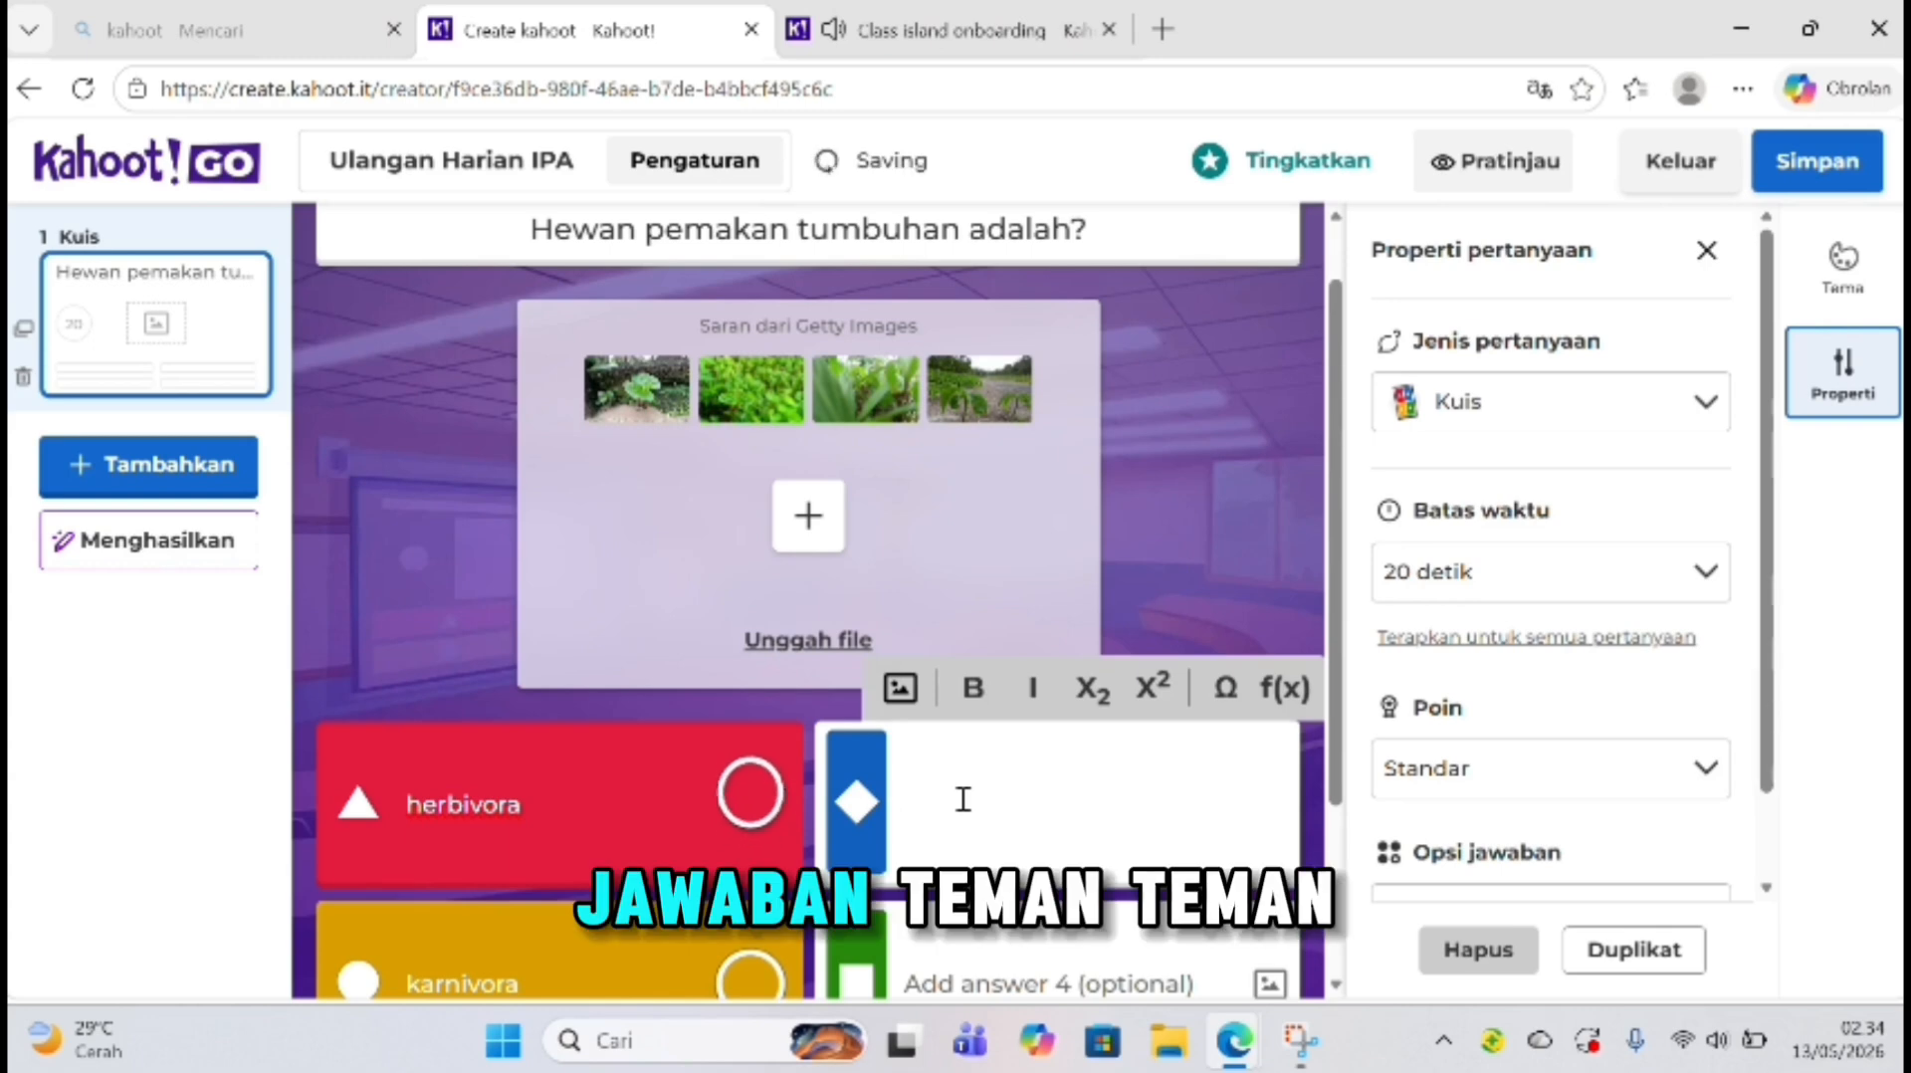
scroll(963, 799, "down", 1)
type("o")
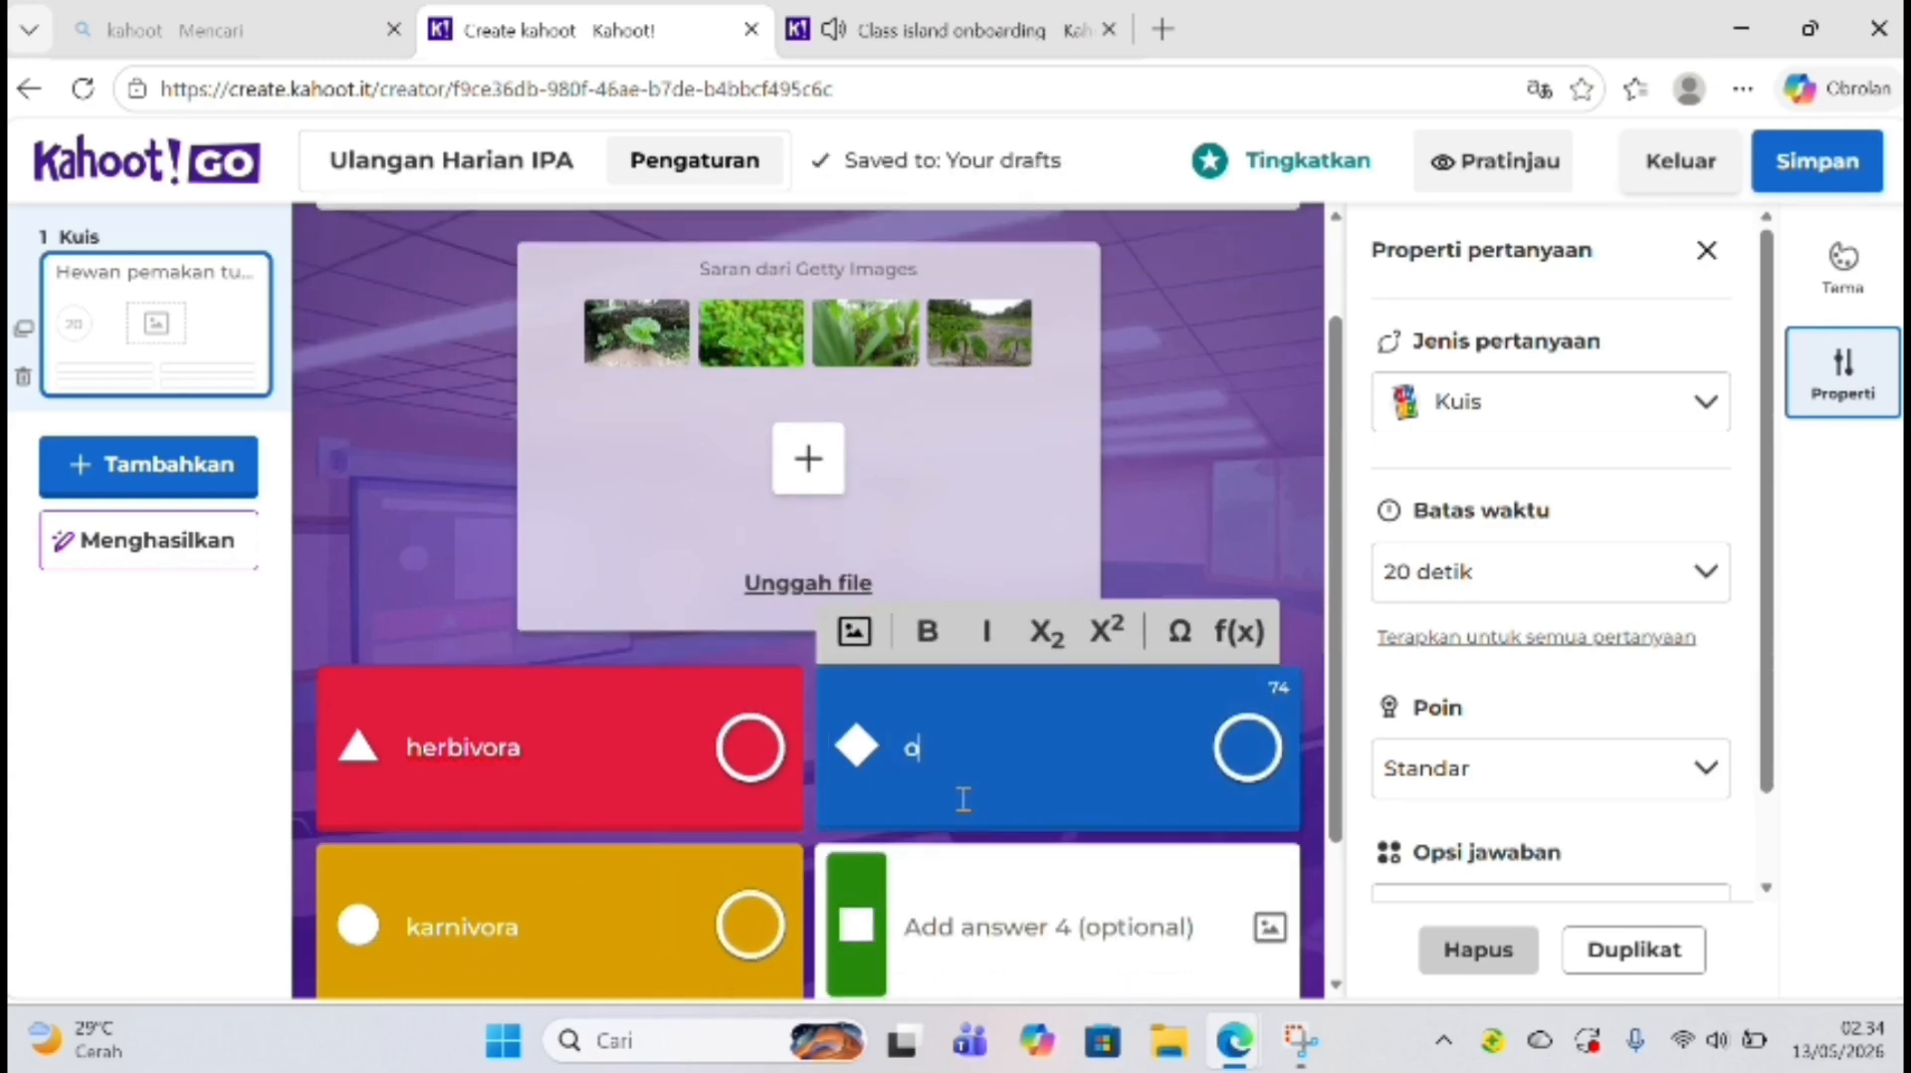
type("mnivora")
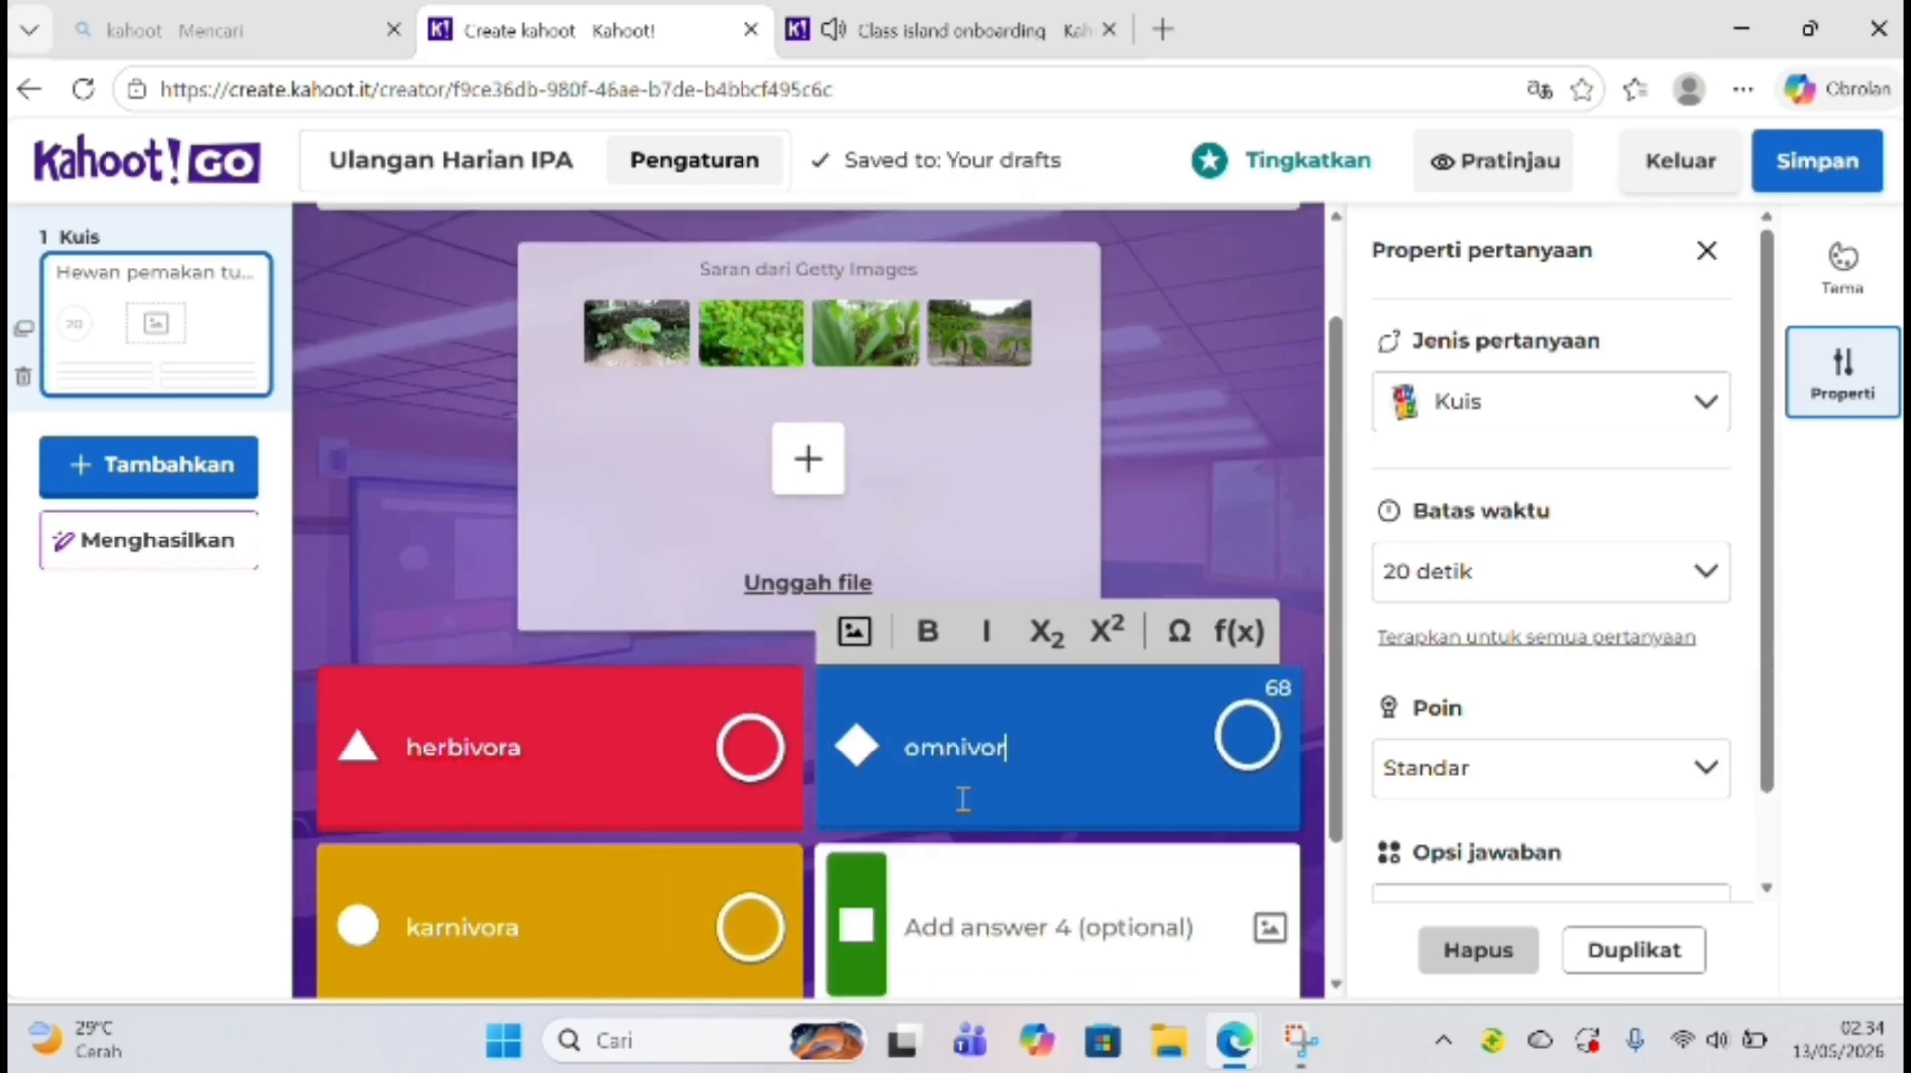
left_click(986, 928)
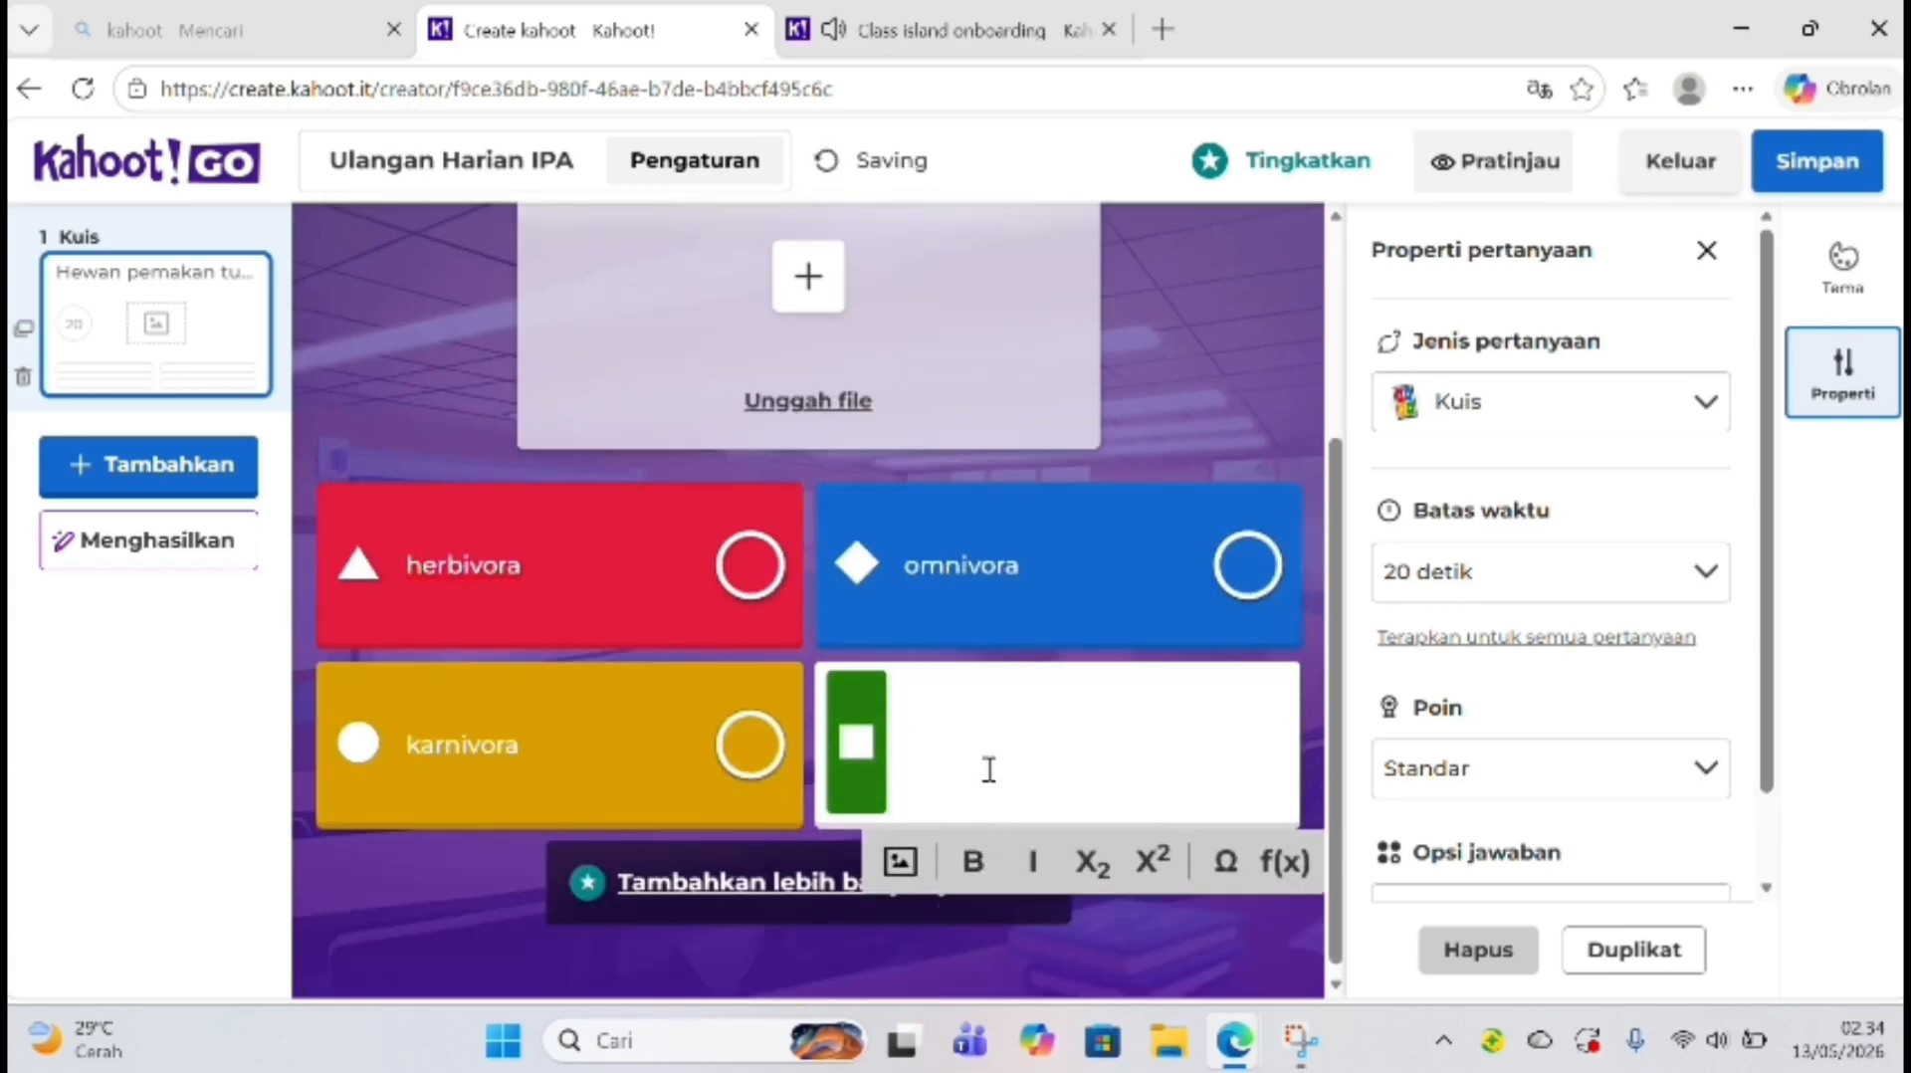
type("ovo")
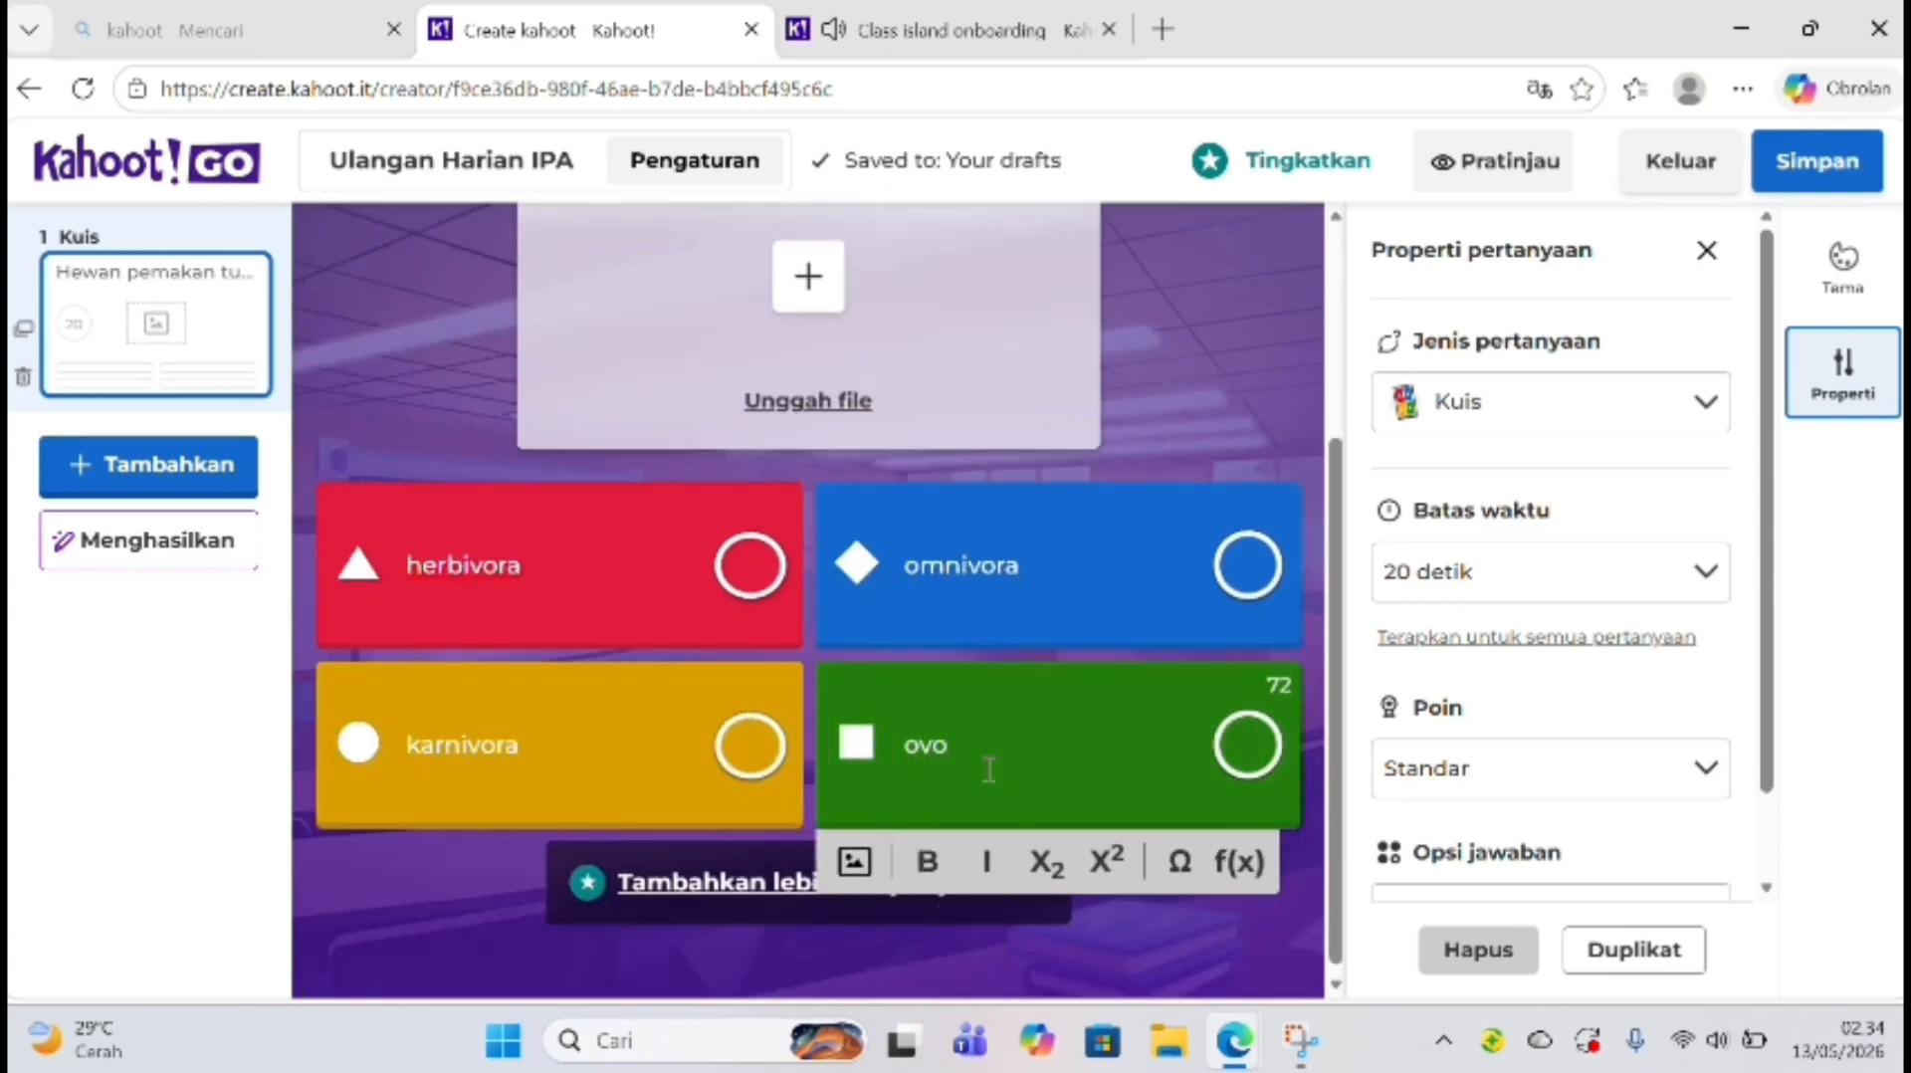
key("BackSpace")
type("ipar")
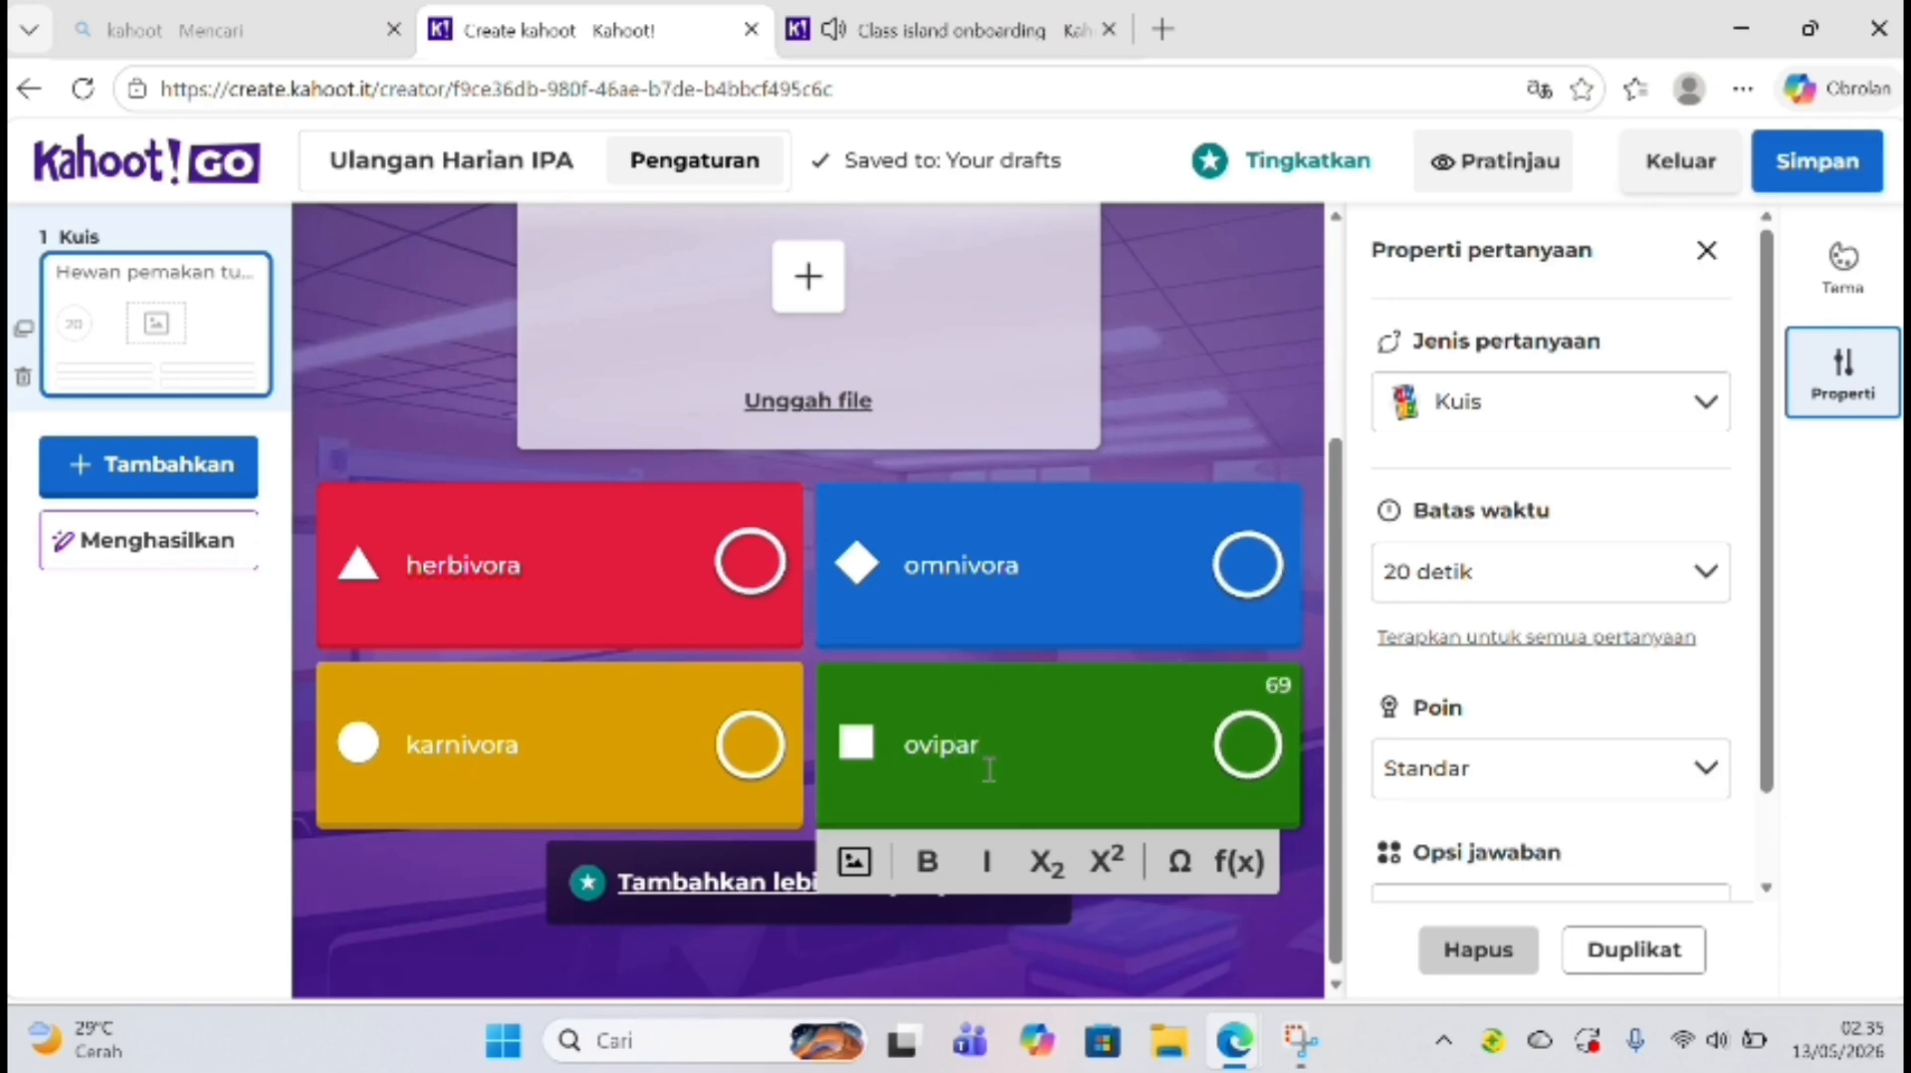
Step: Mark "herbivora" as the correct answer of the first question
scroll(1253, 483, "up", 3)
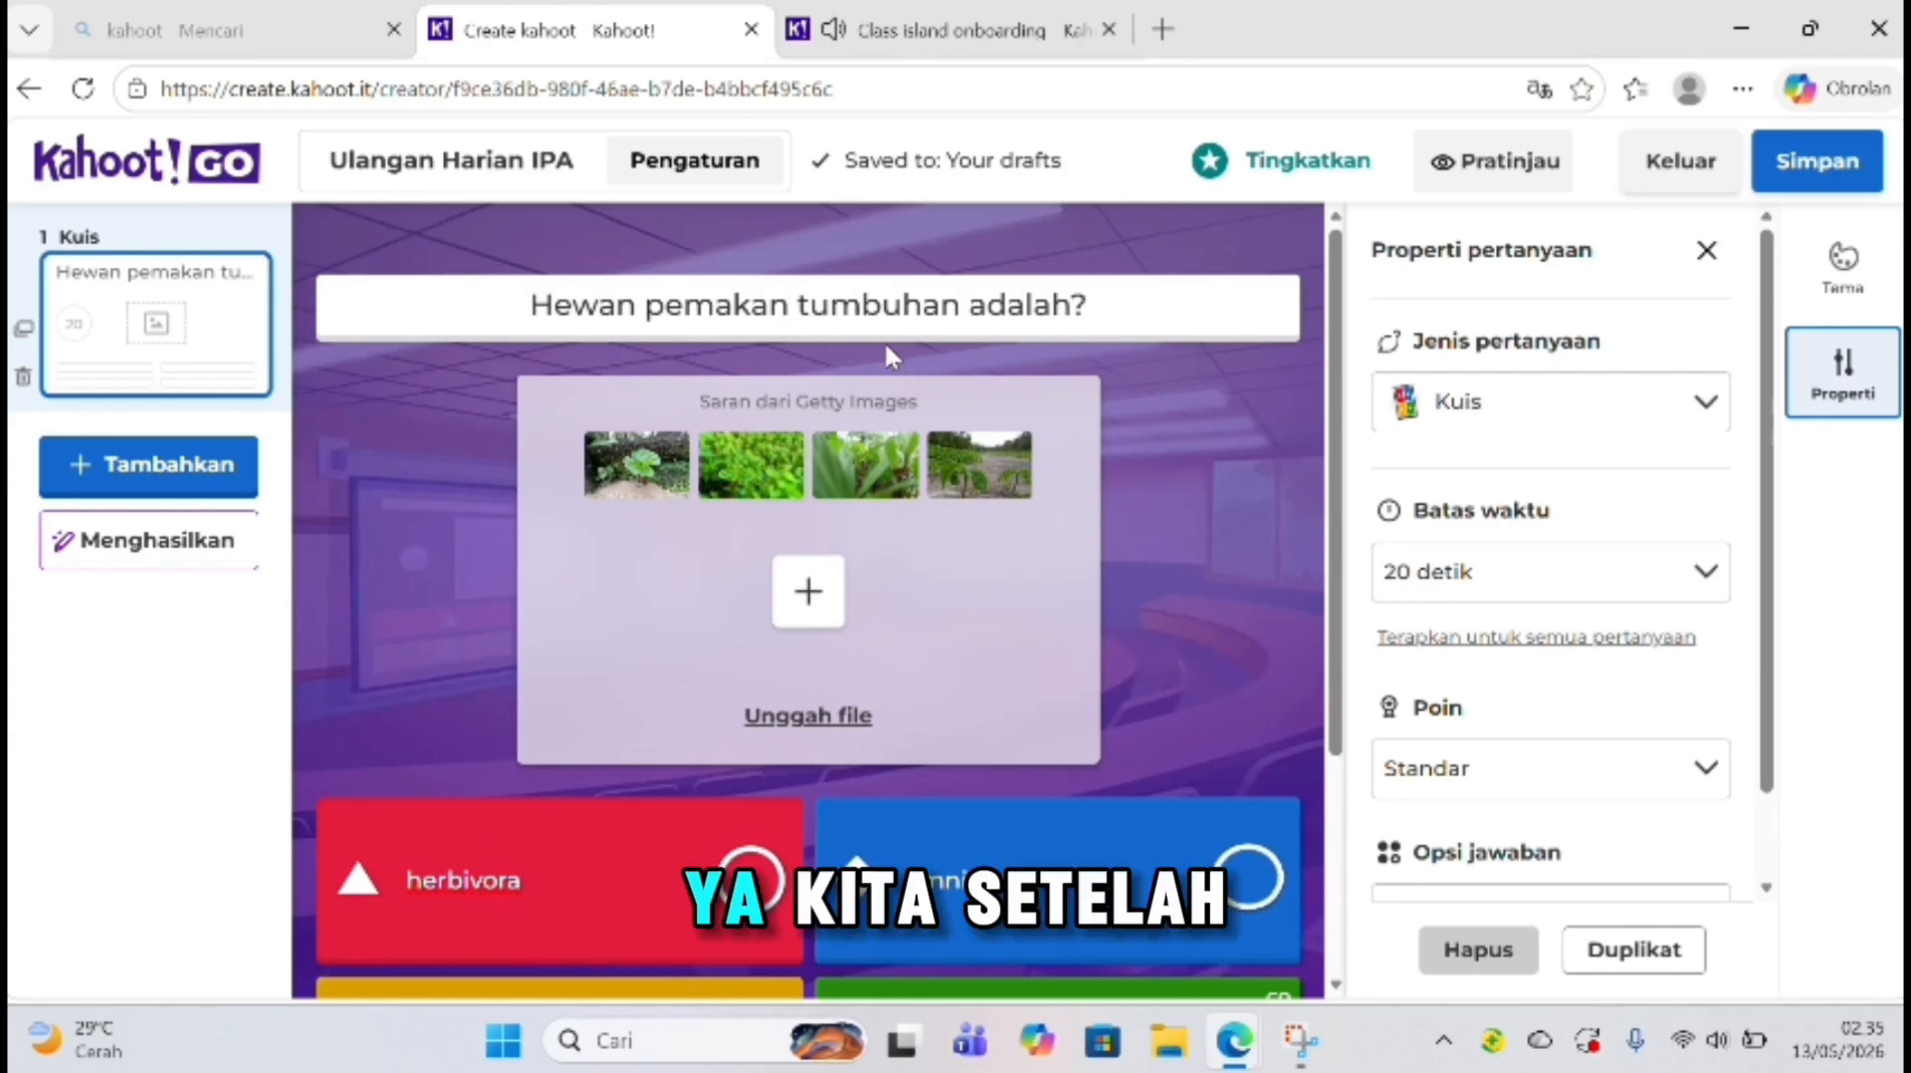
scroll(884, 340, "down", 2)
scroll(889, 356, "down", 3)
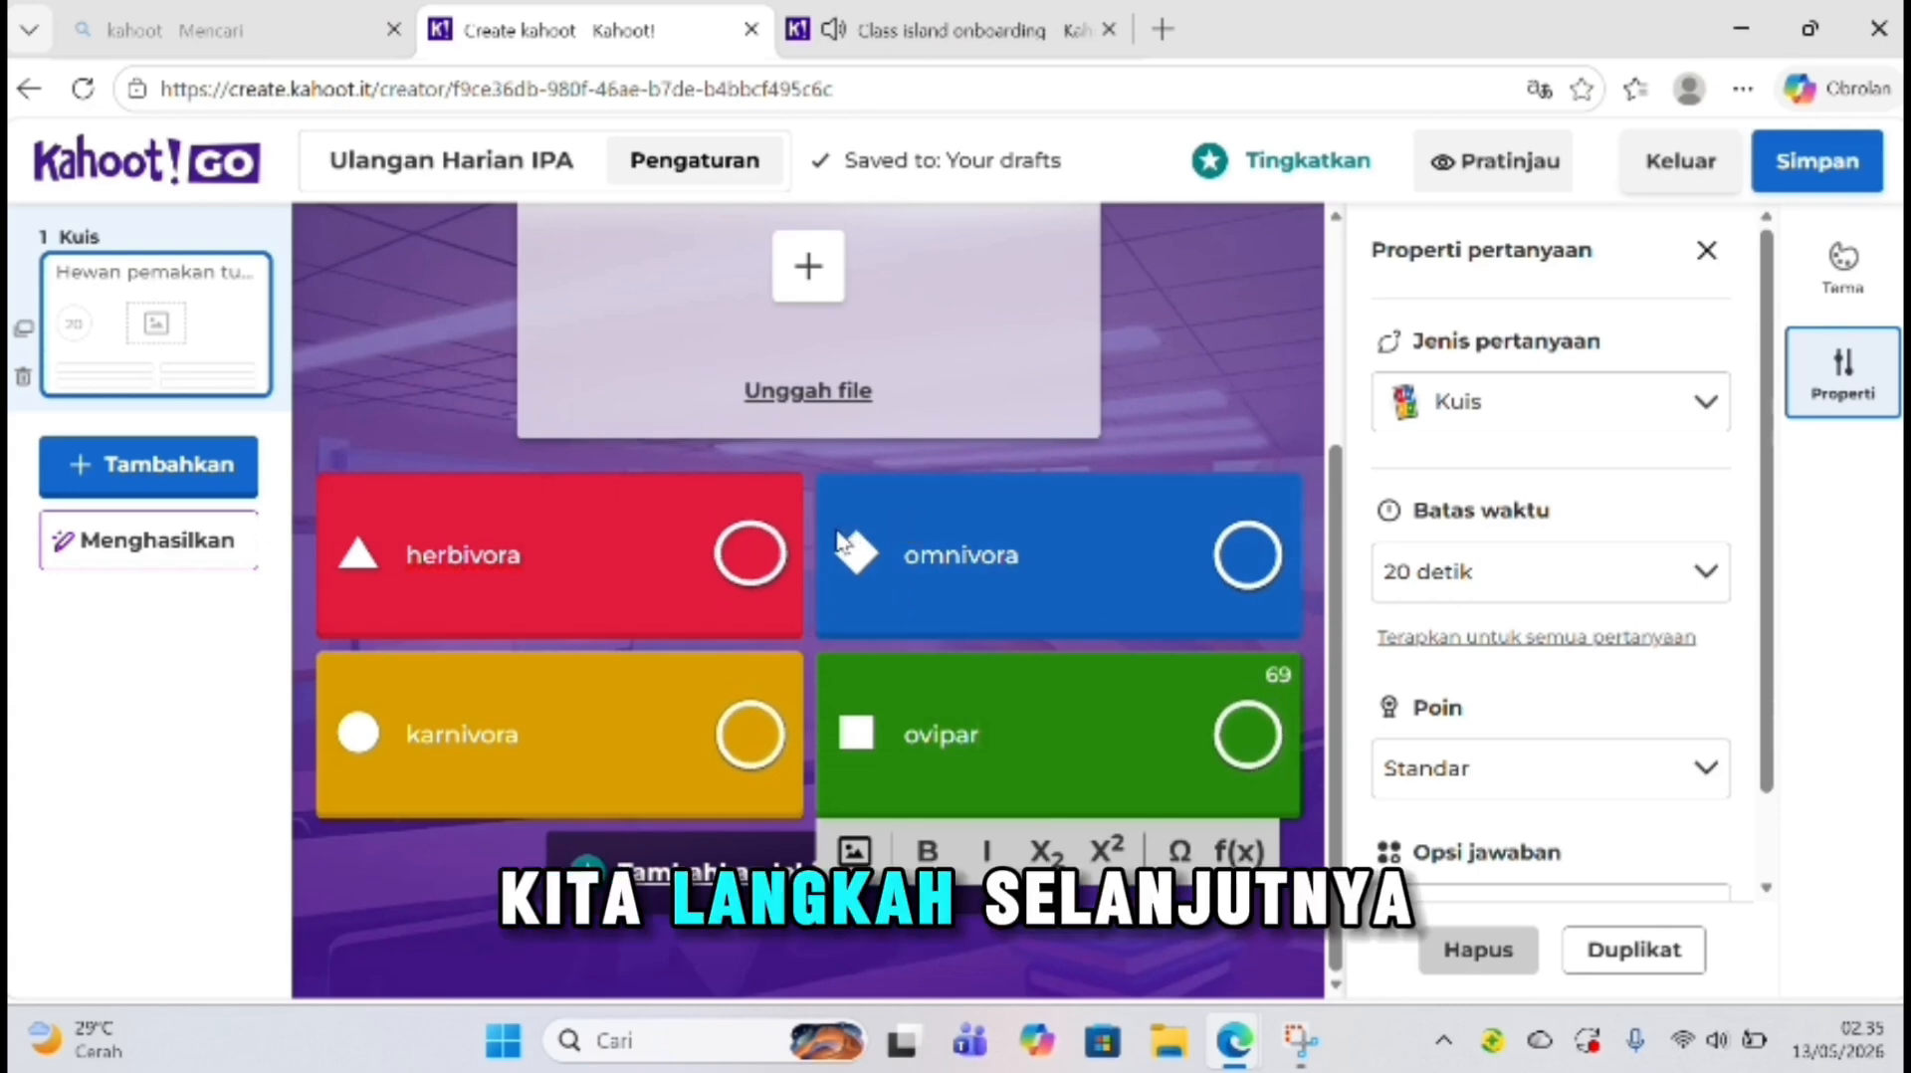
left_click(752, 567)
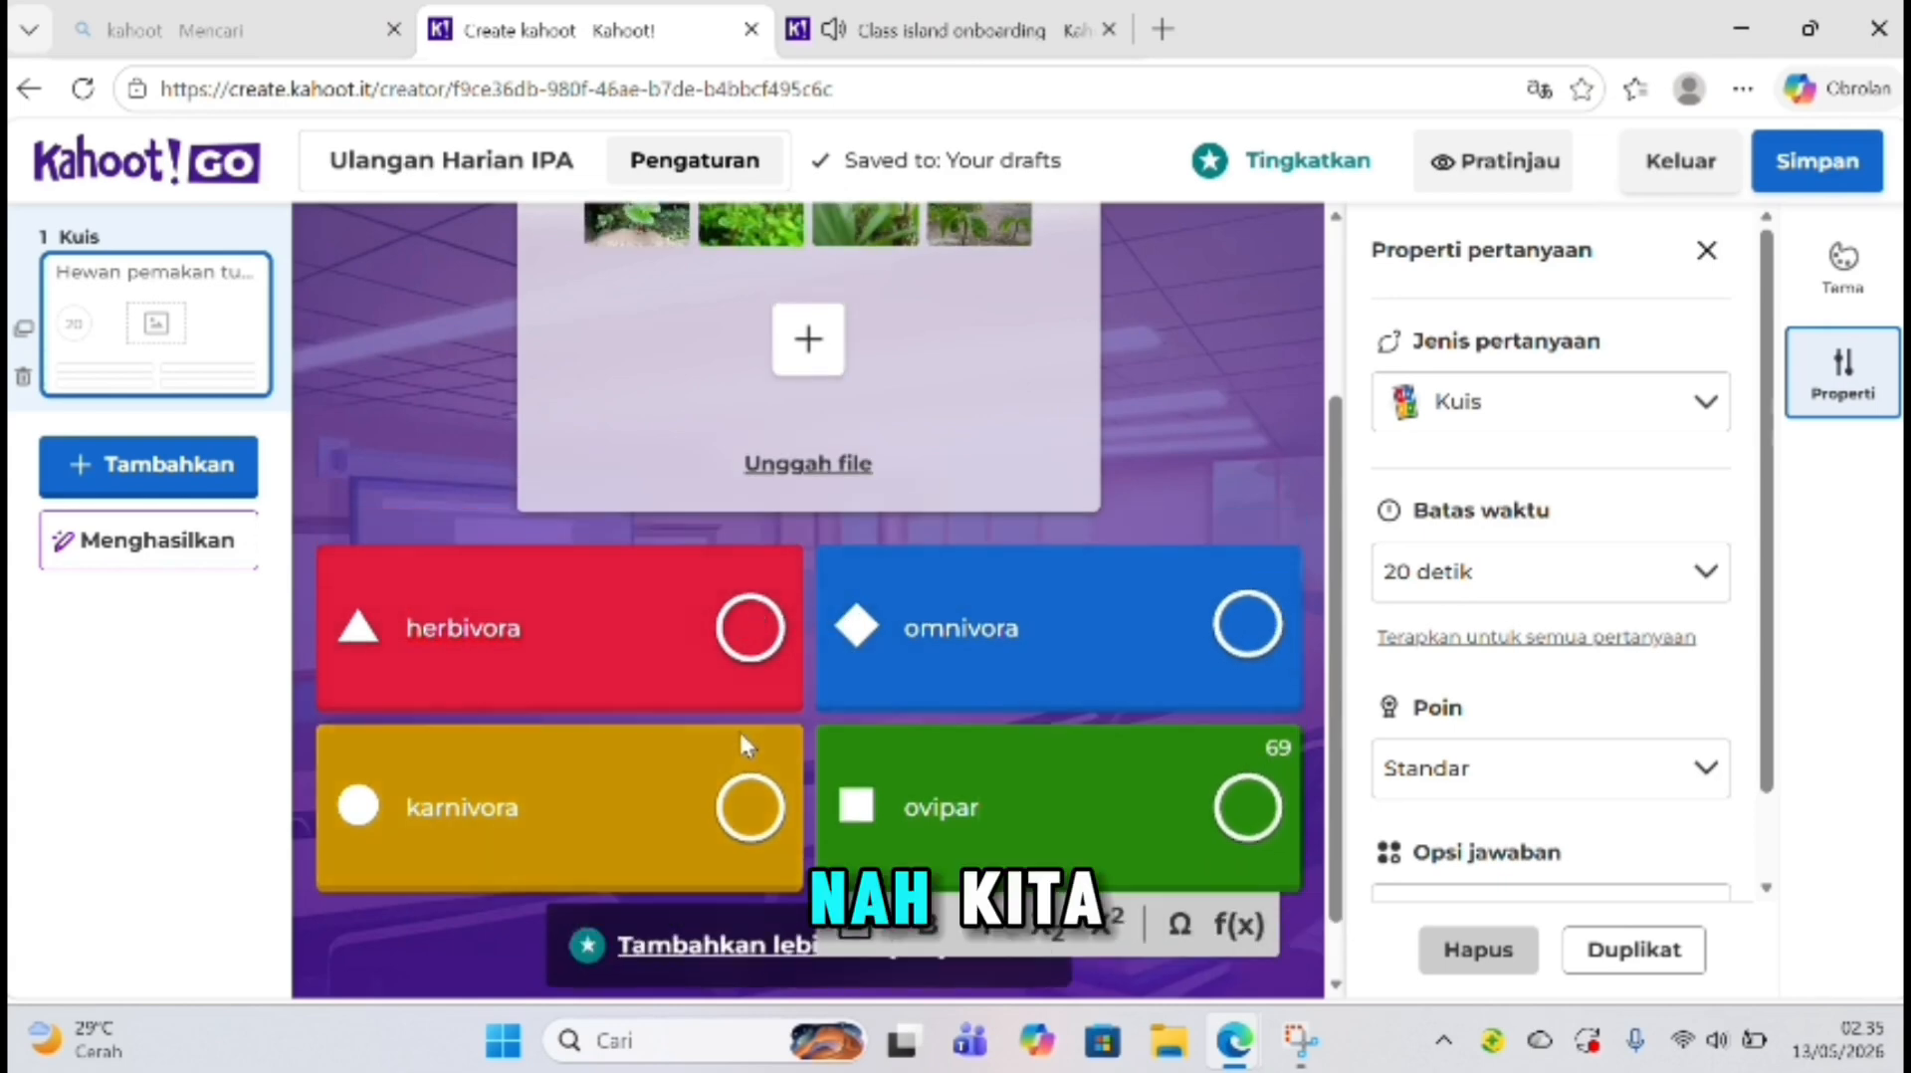
left_click(751, 637)
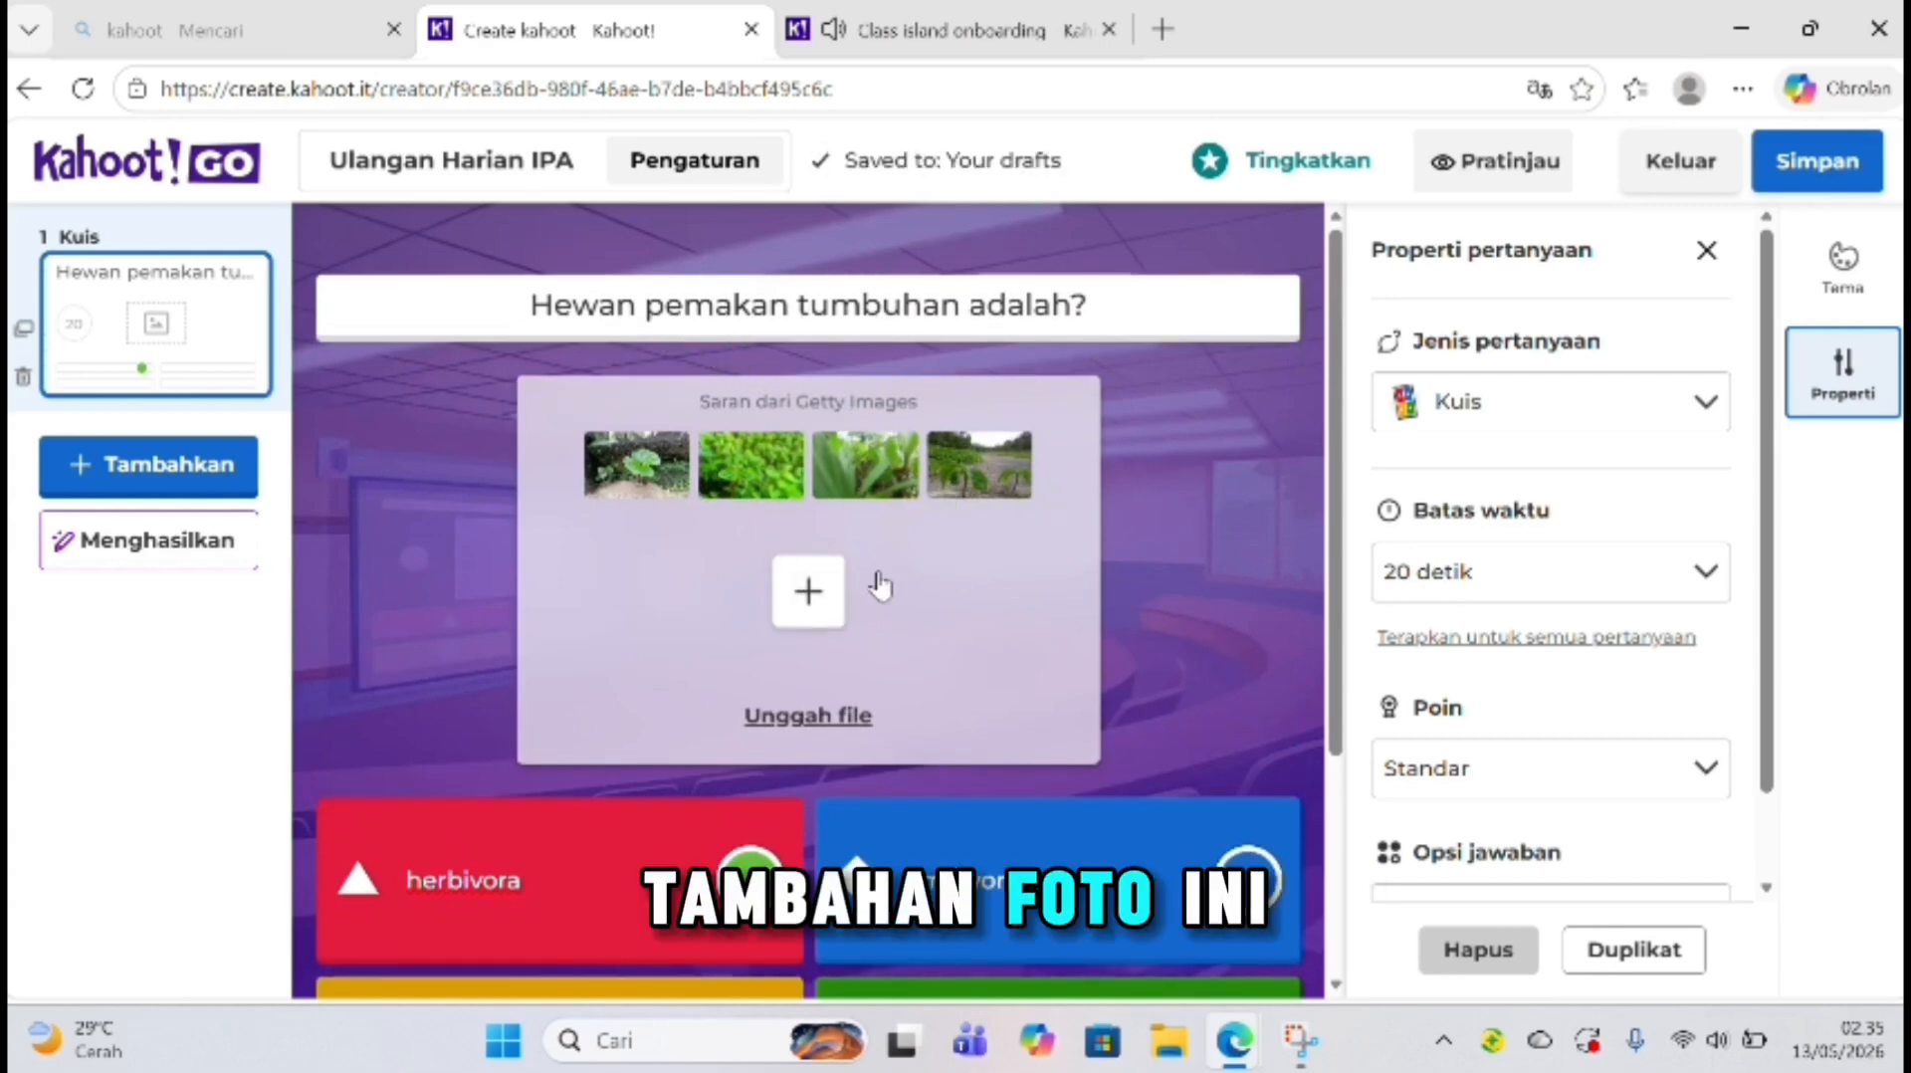
Step: Search Getty Images for "jerapah" and insert the photo of giraffes standing close together as the first question's picture
left_click(808, 595)
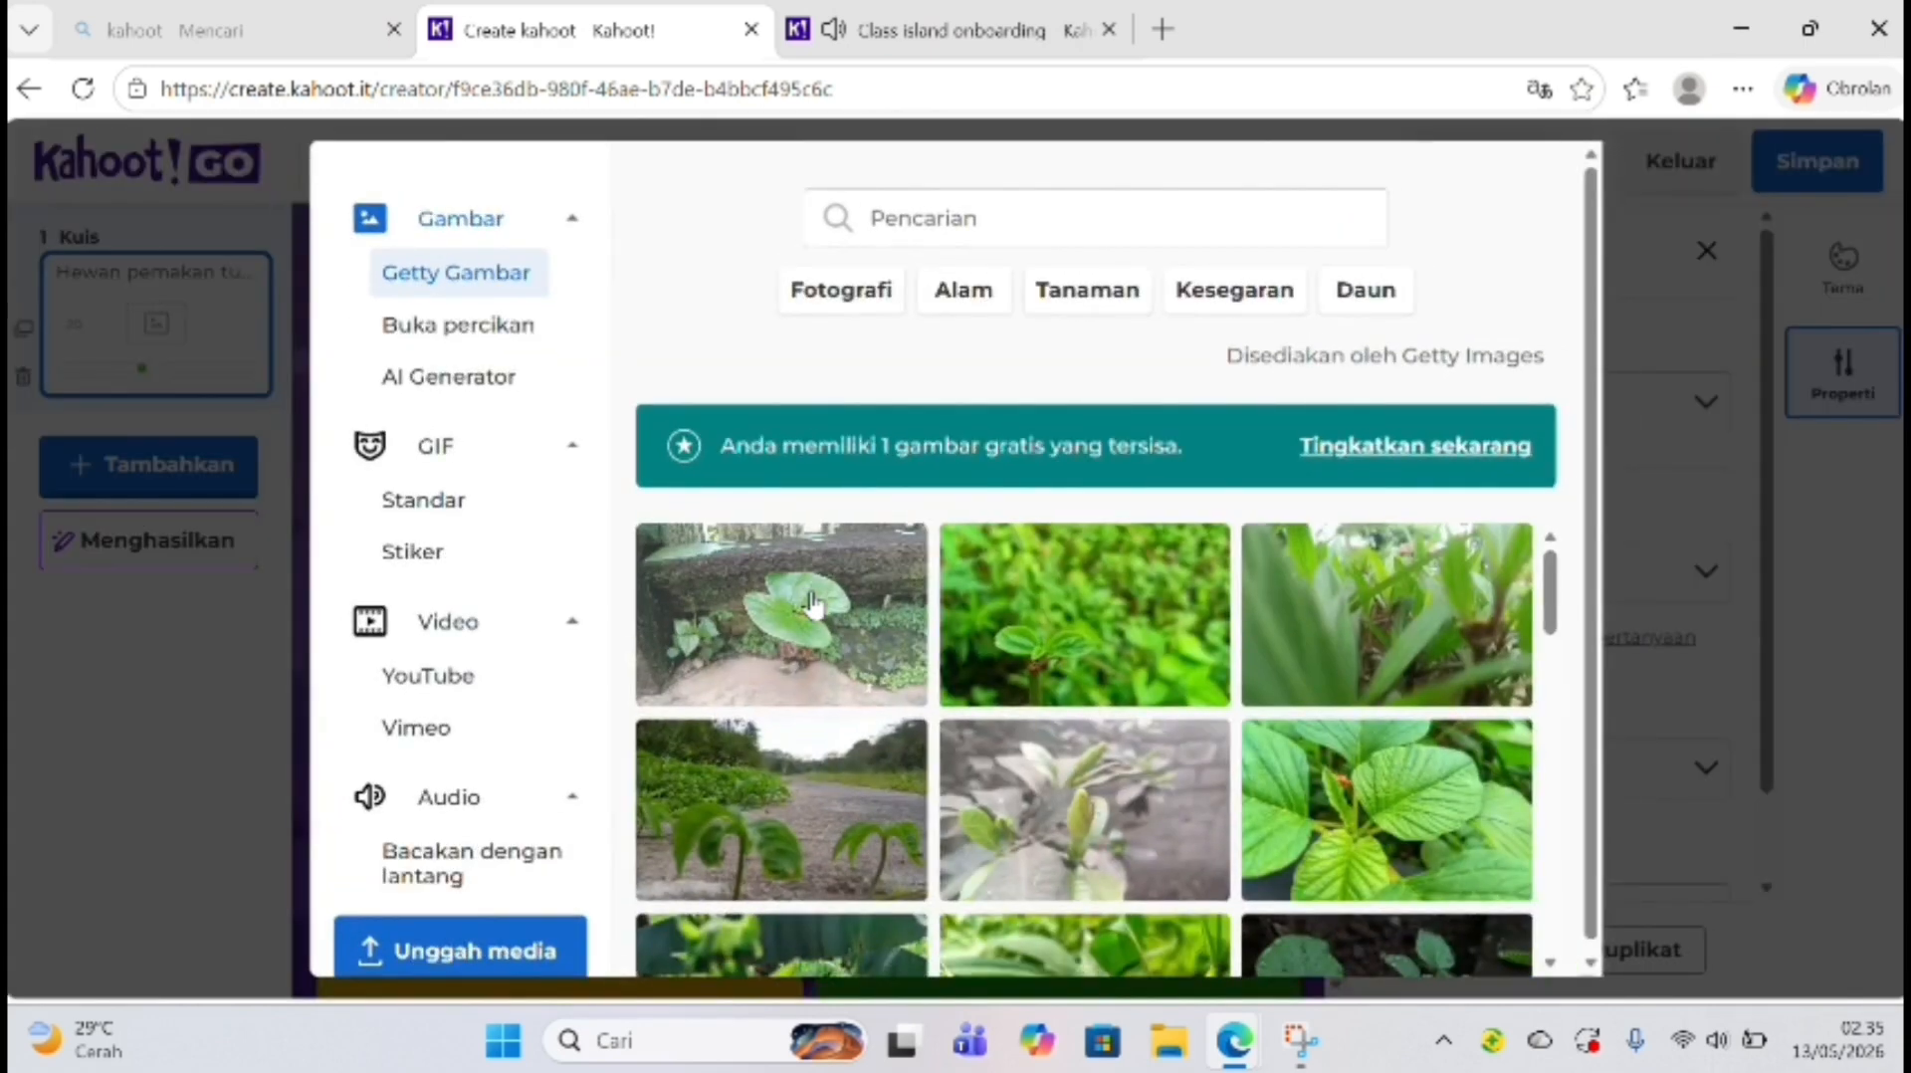
left_click(1089, 218)
type("j")
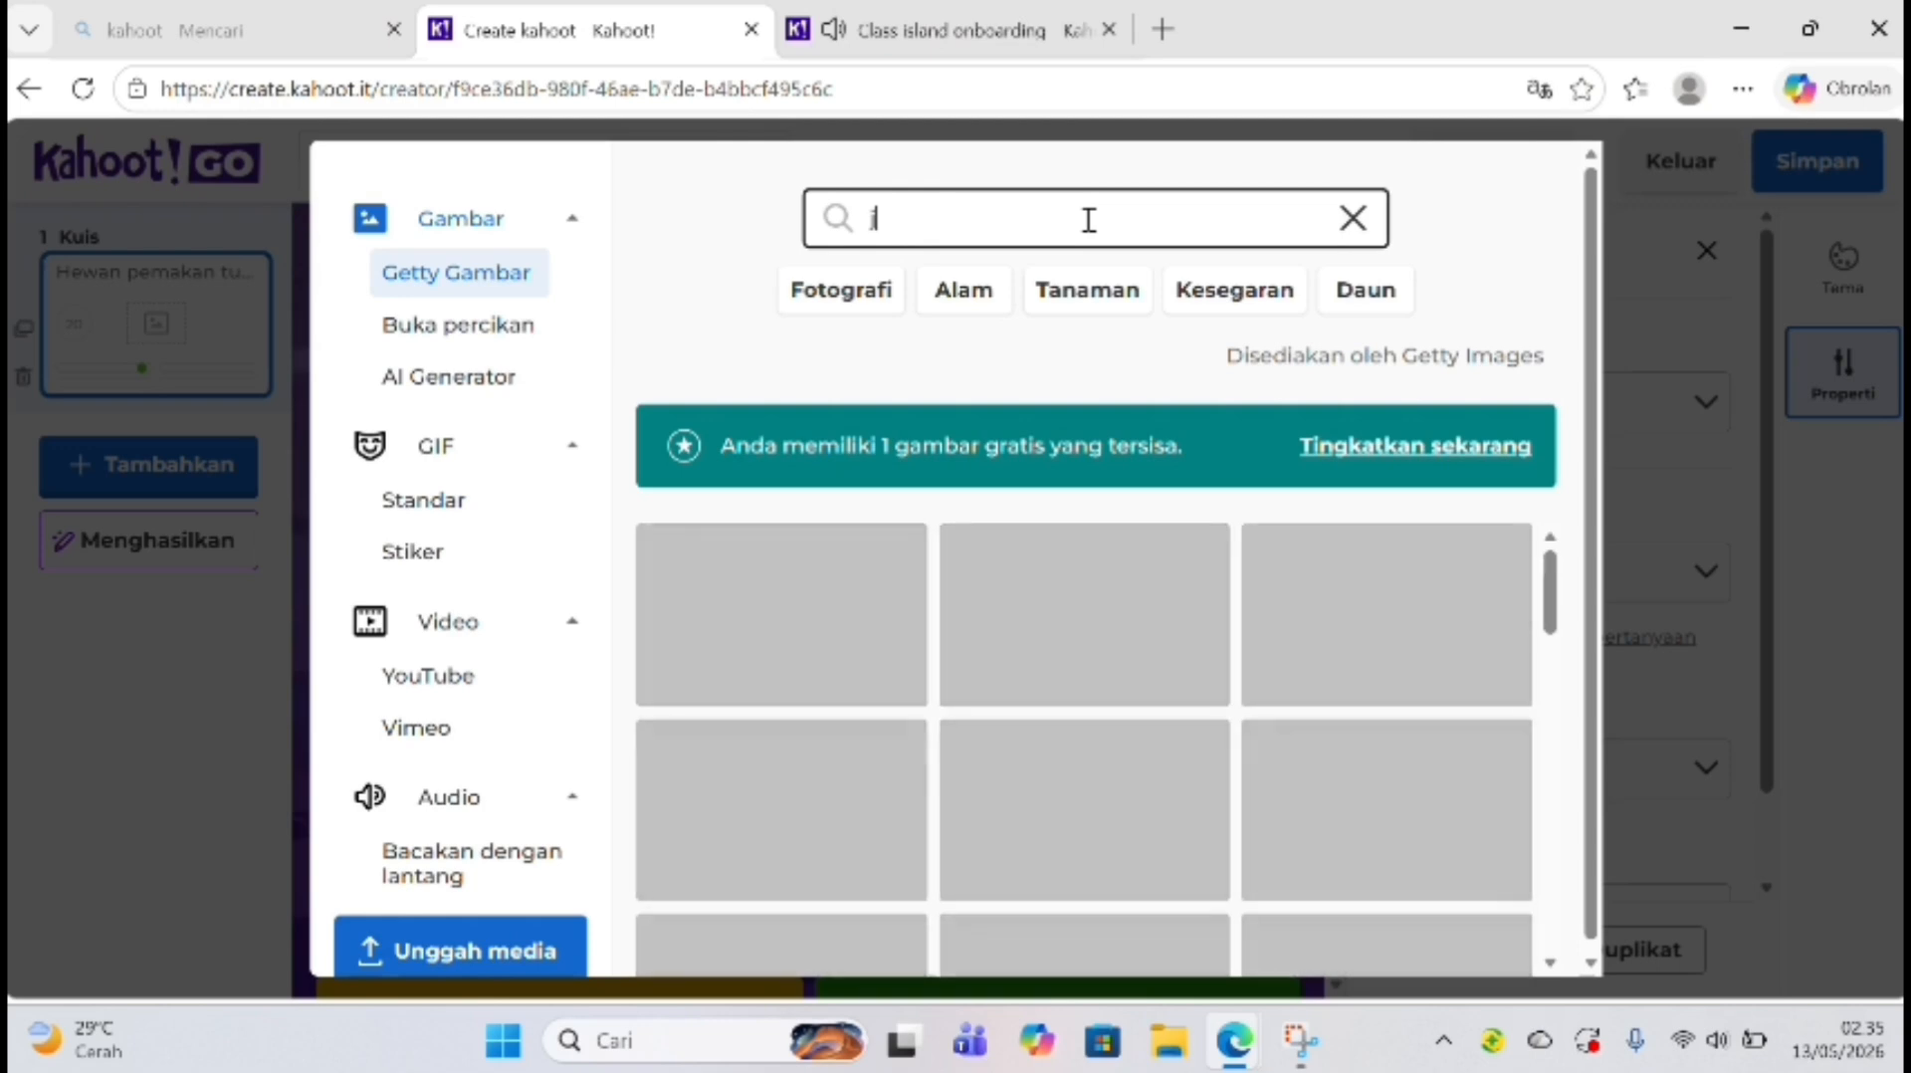
type("erpah")
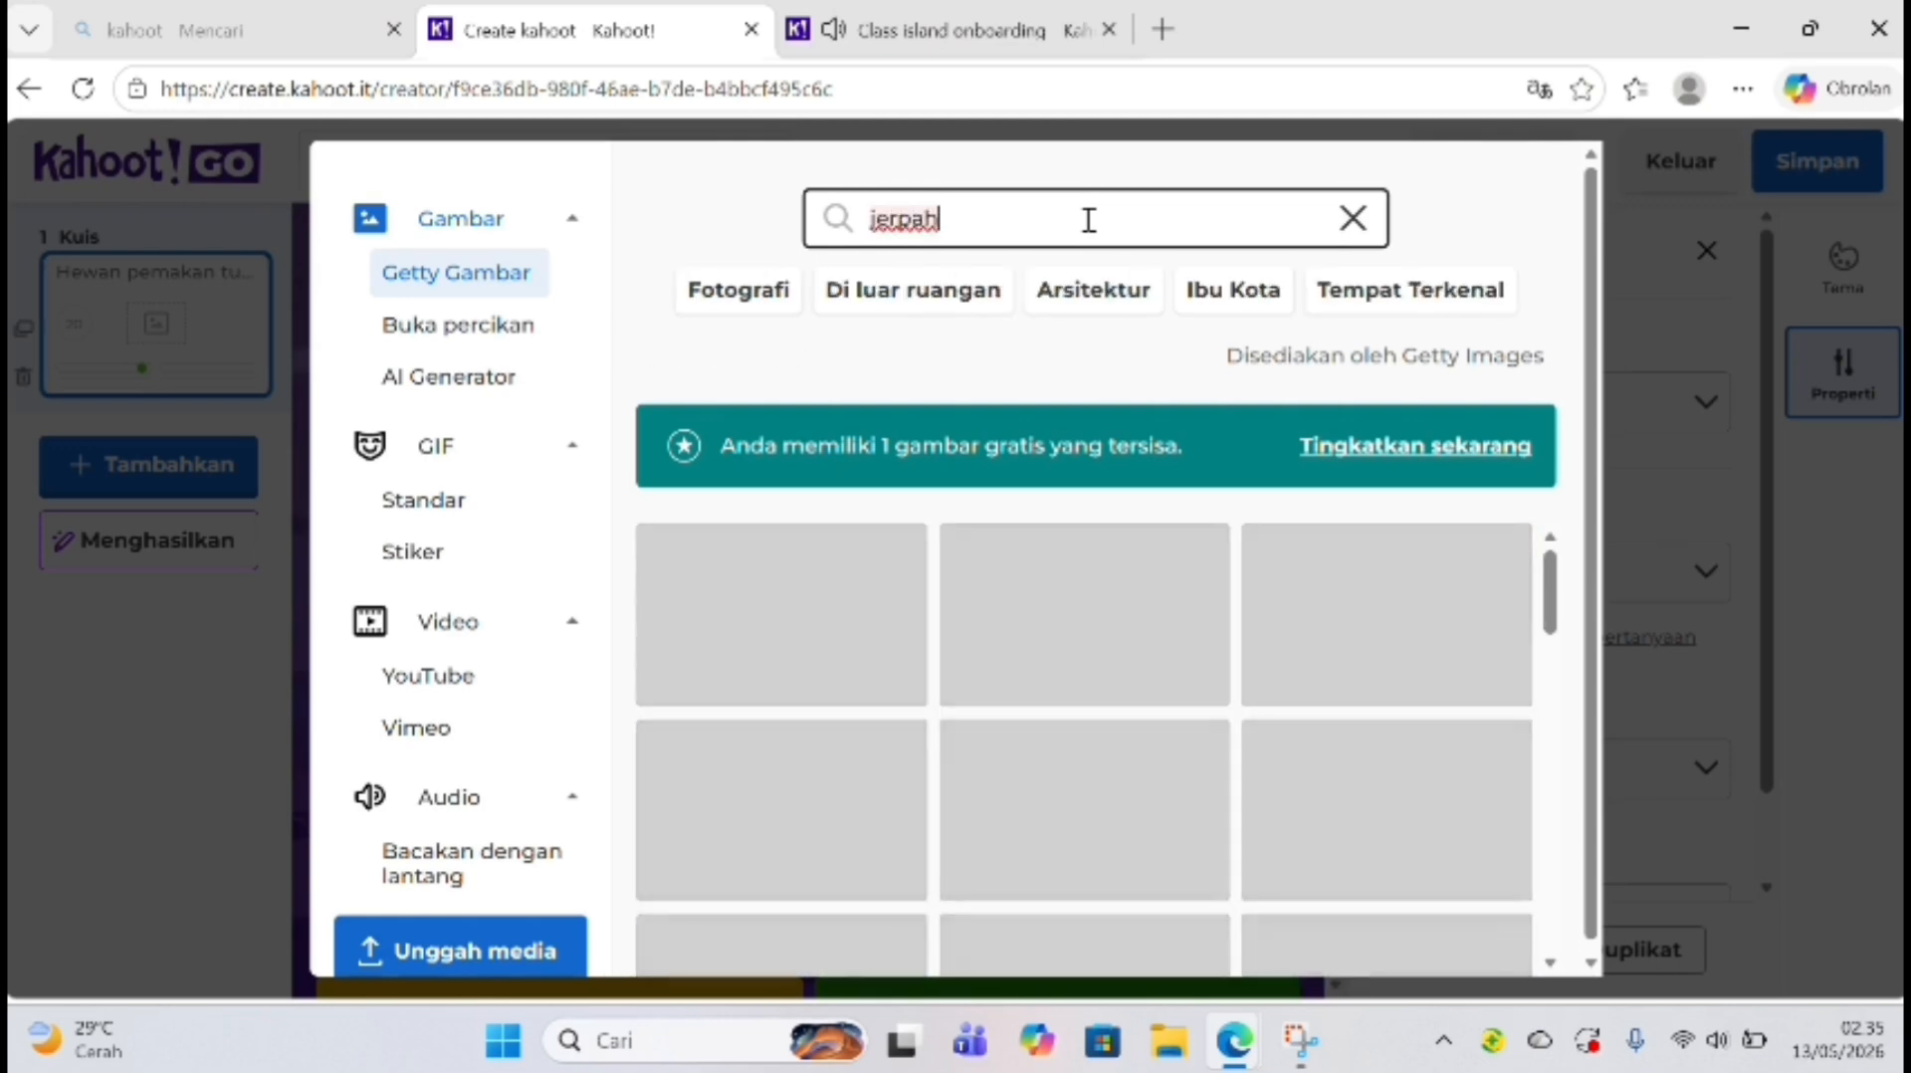
left_click(900, 217)
type("a")
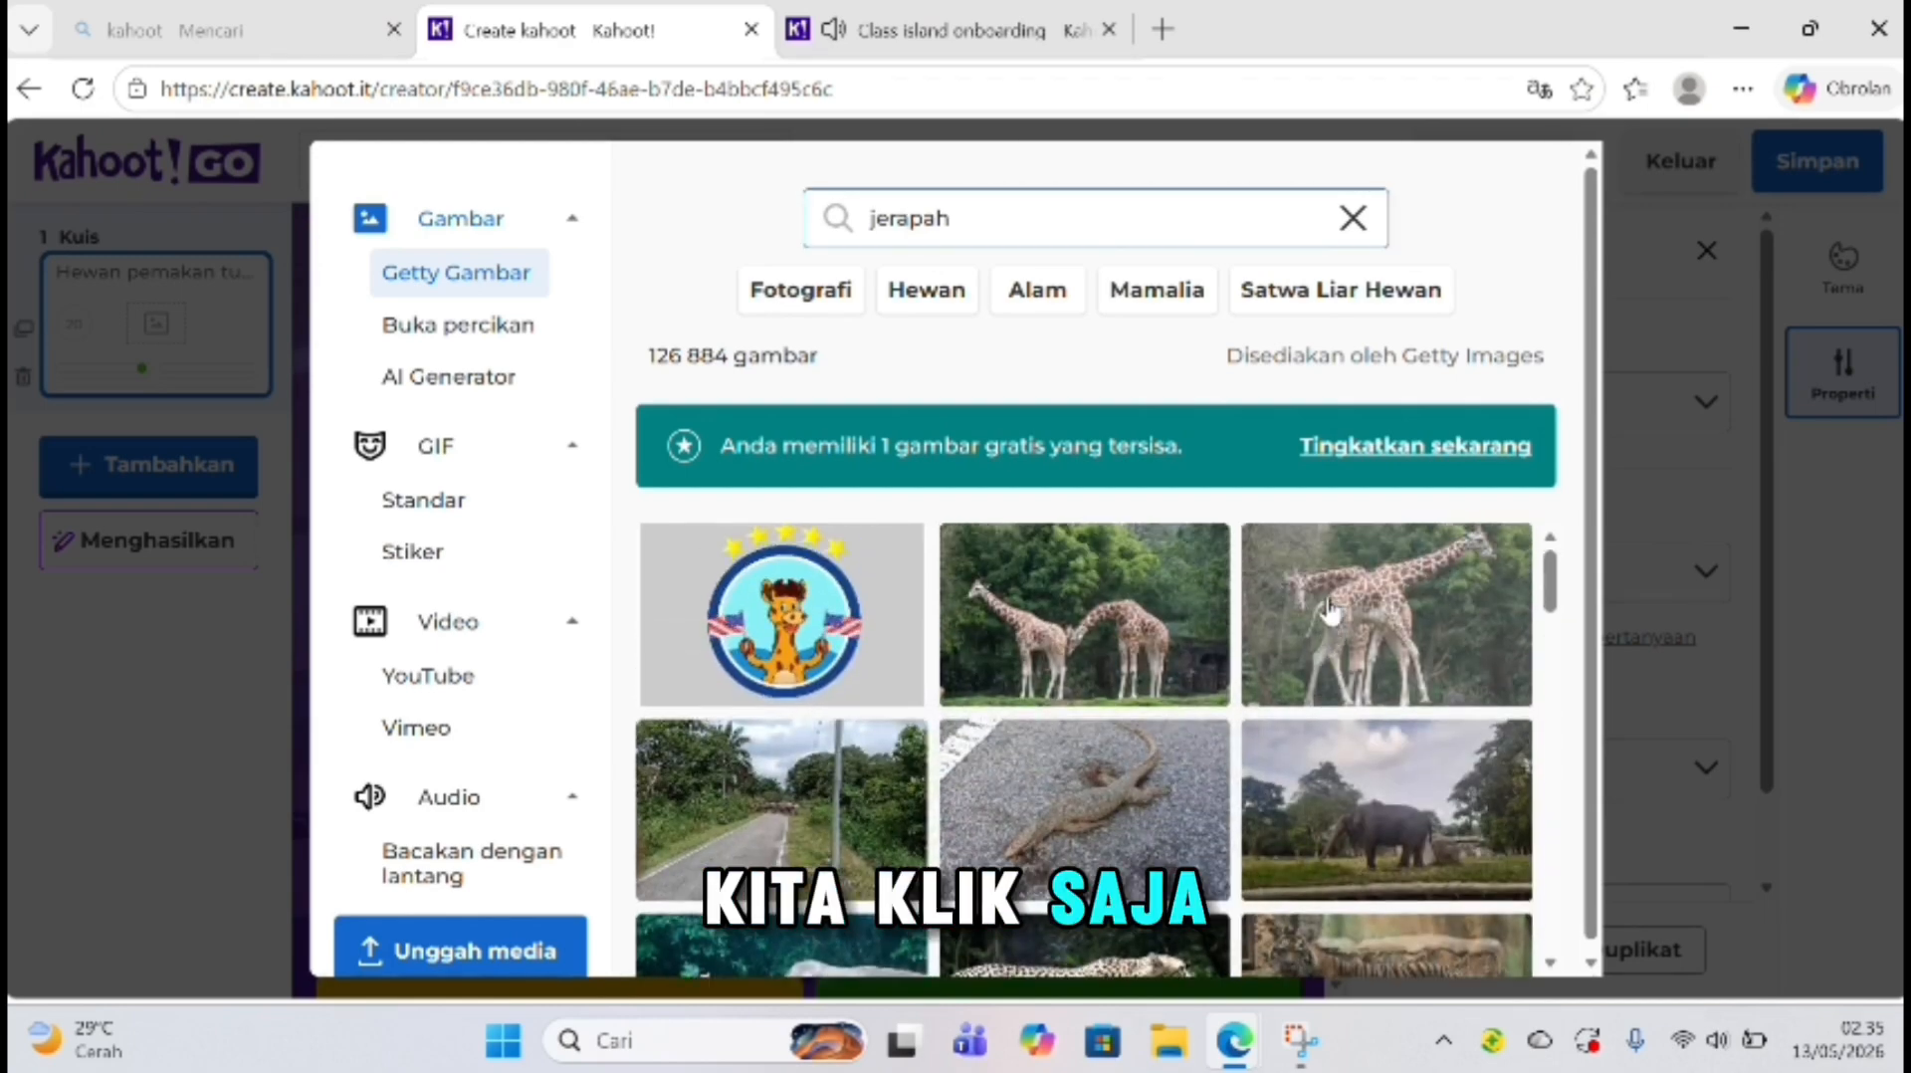
left_click(1331, 611)
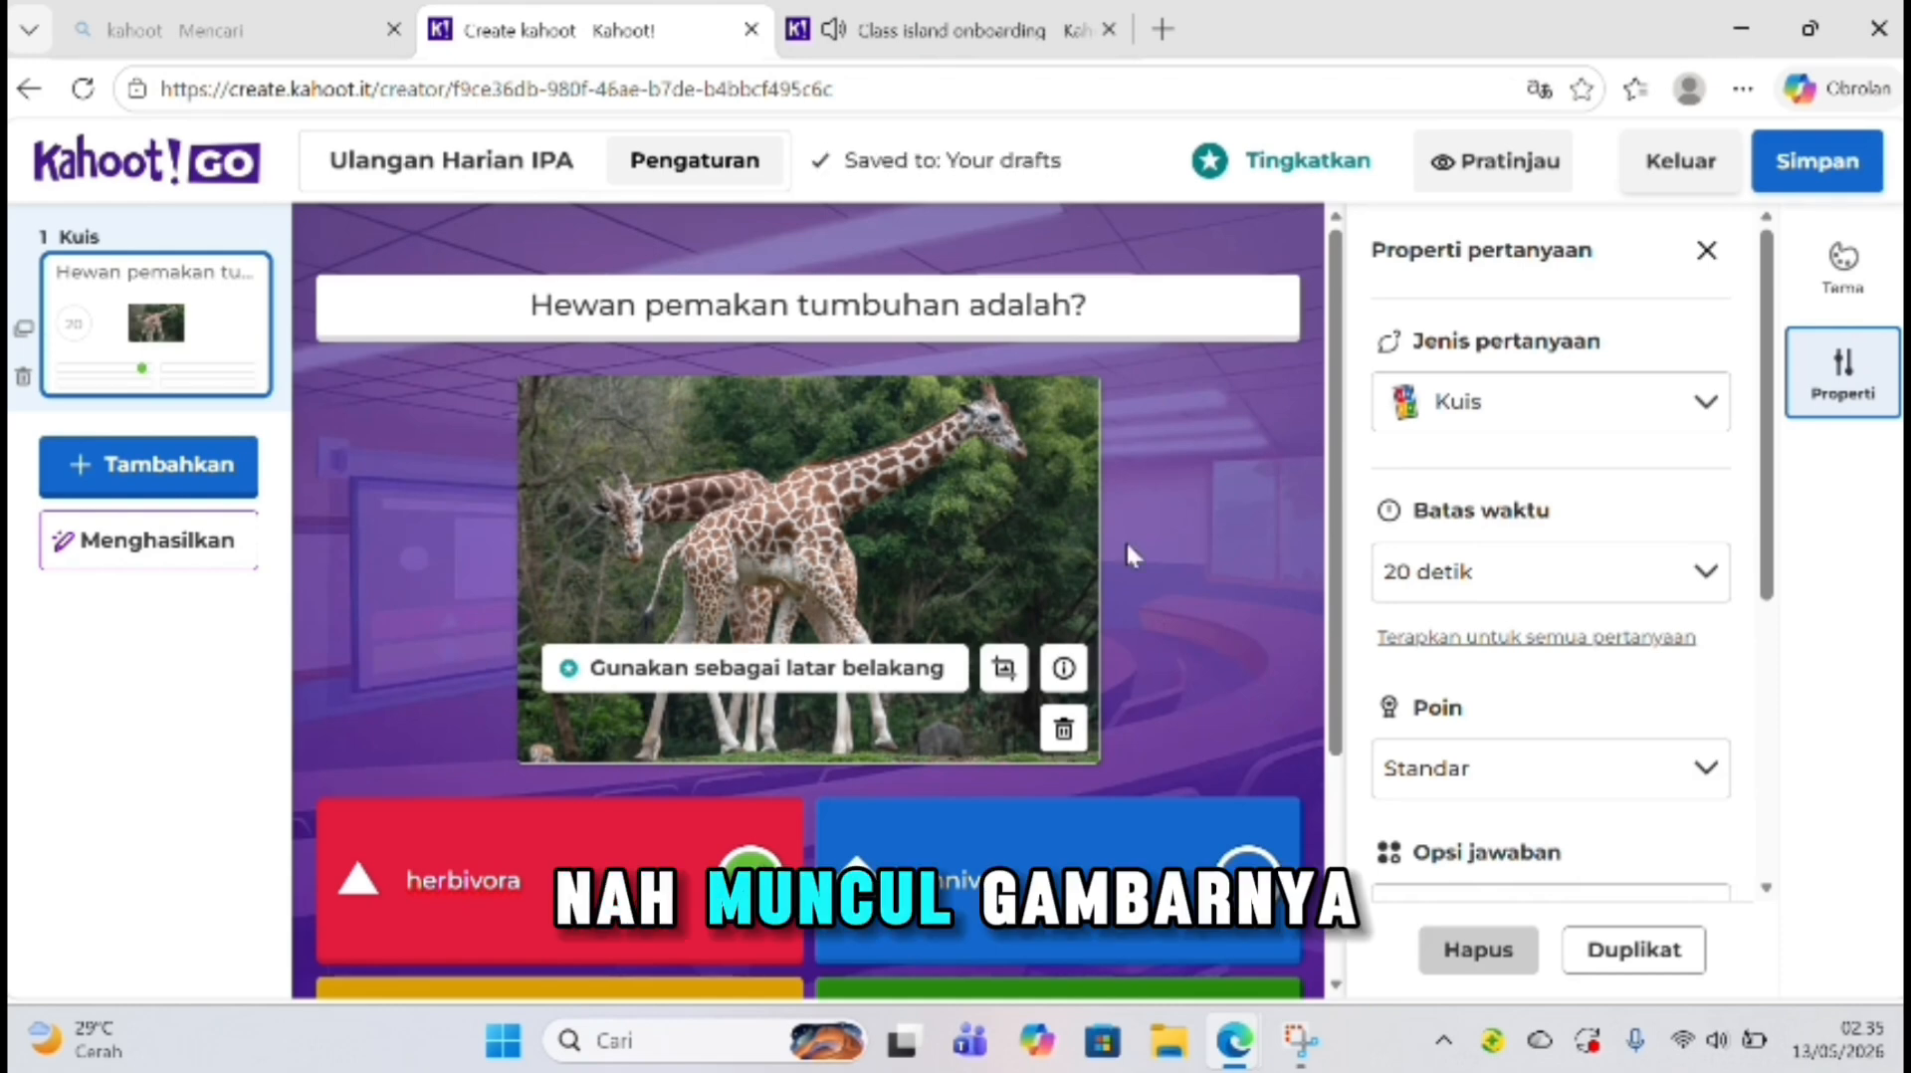
Step: Set the time limit of the first question to 45 detik
scroll(1257, 565, "down", 1)
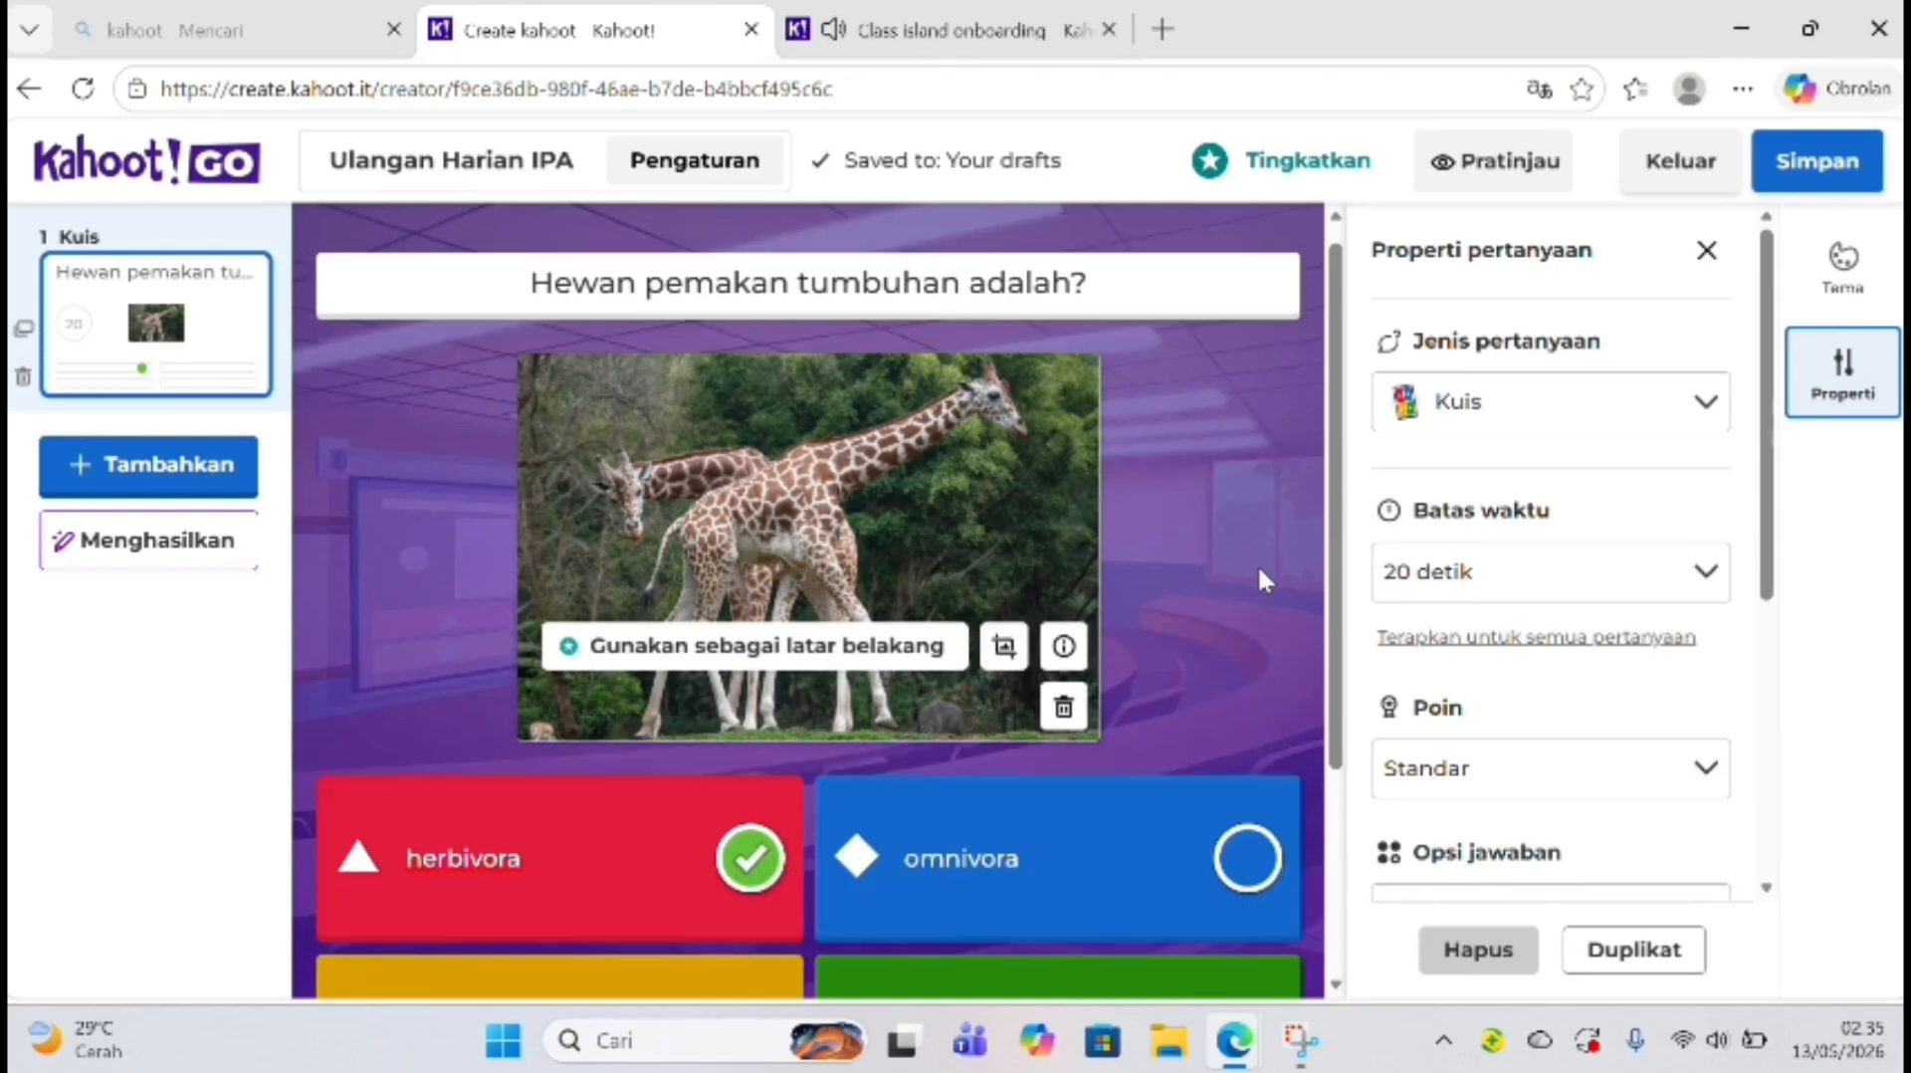
scroll(1259, 573, "down", 2)
scroll(1261, 572, "up", 2)
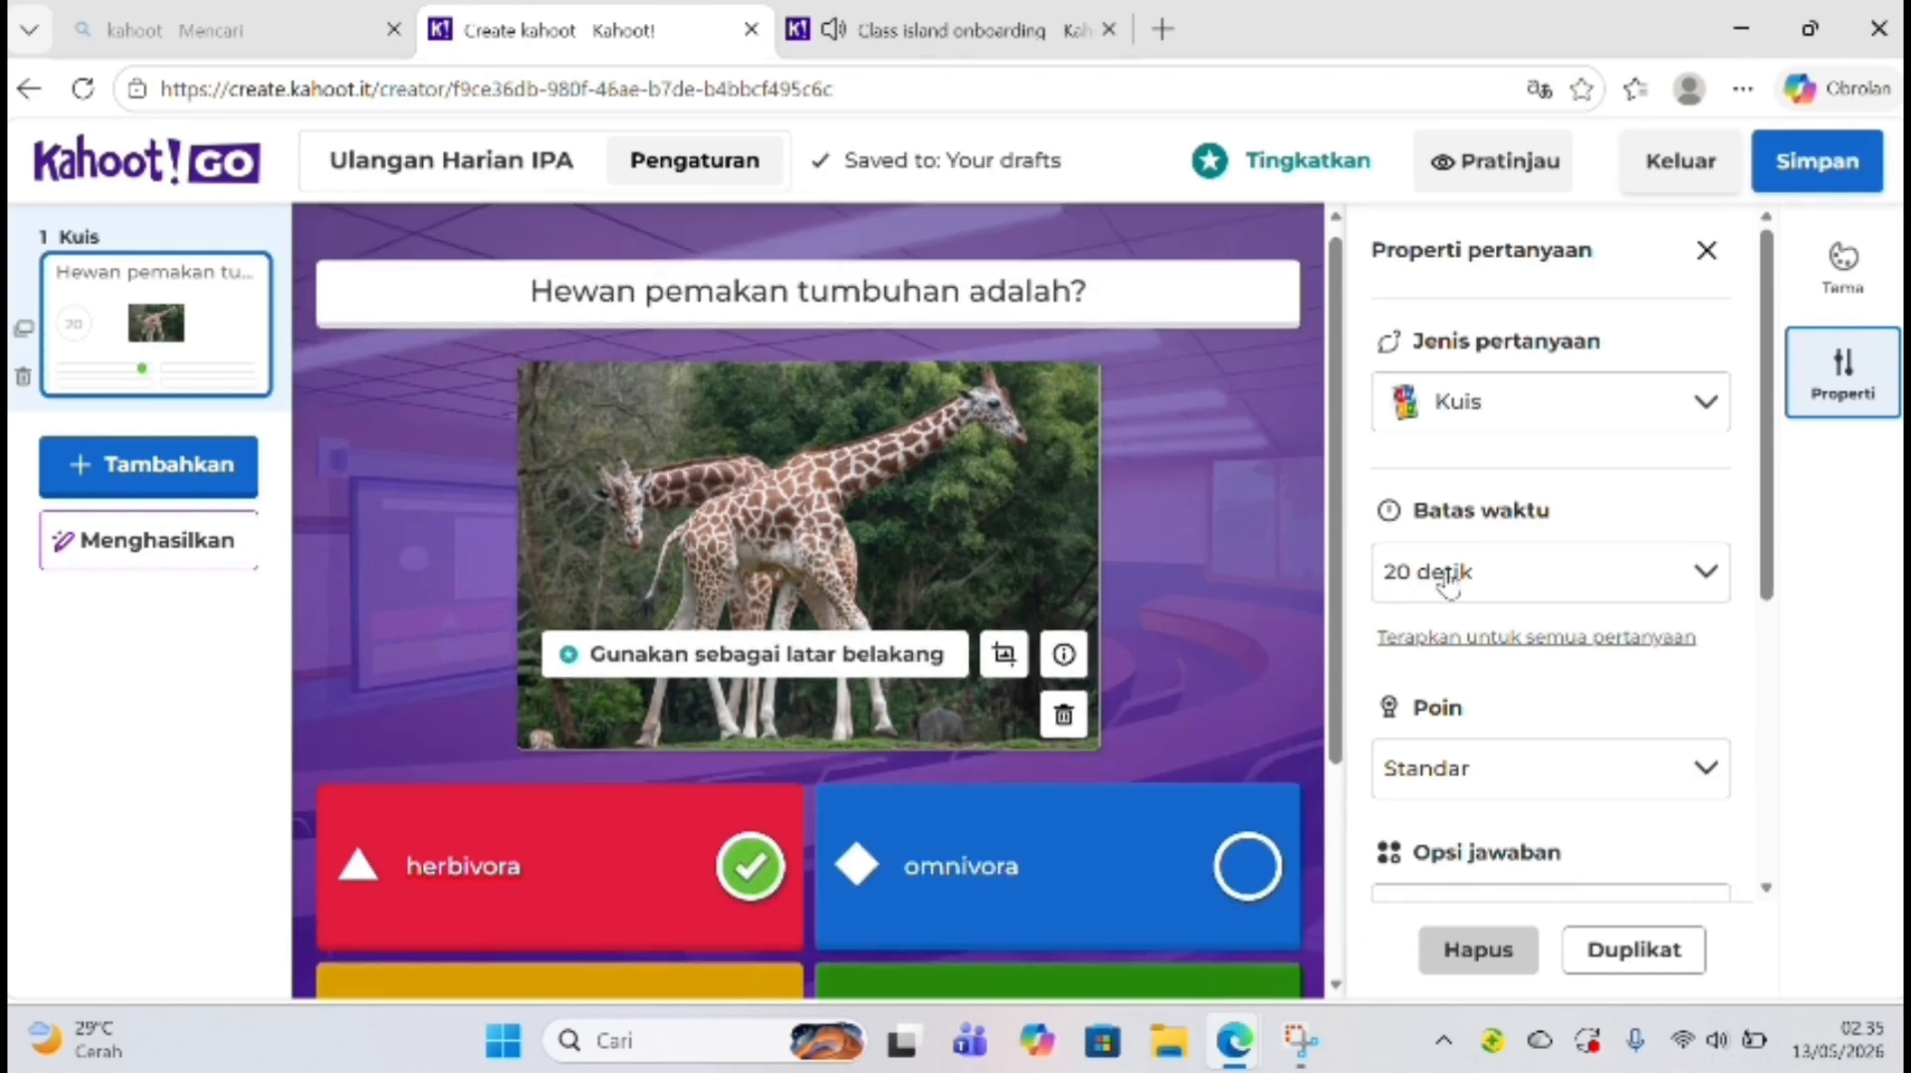
left_click(1701, 583)
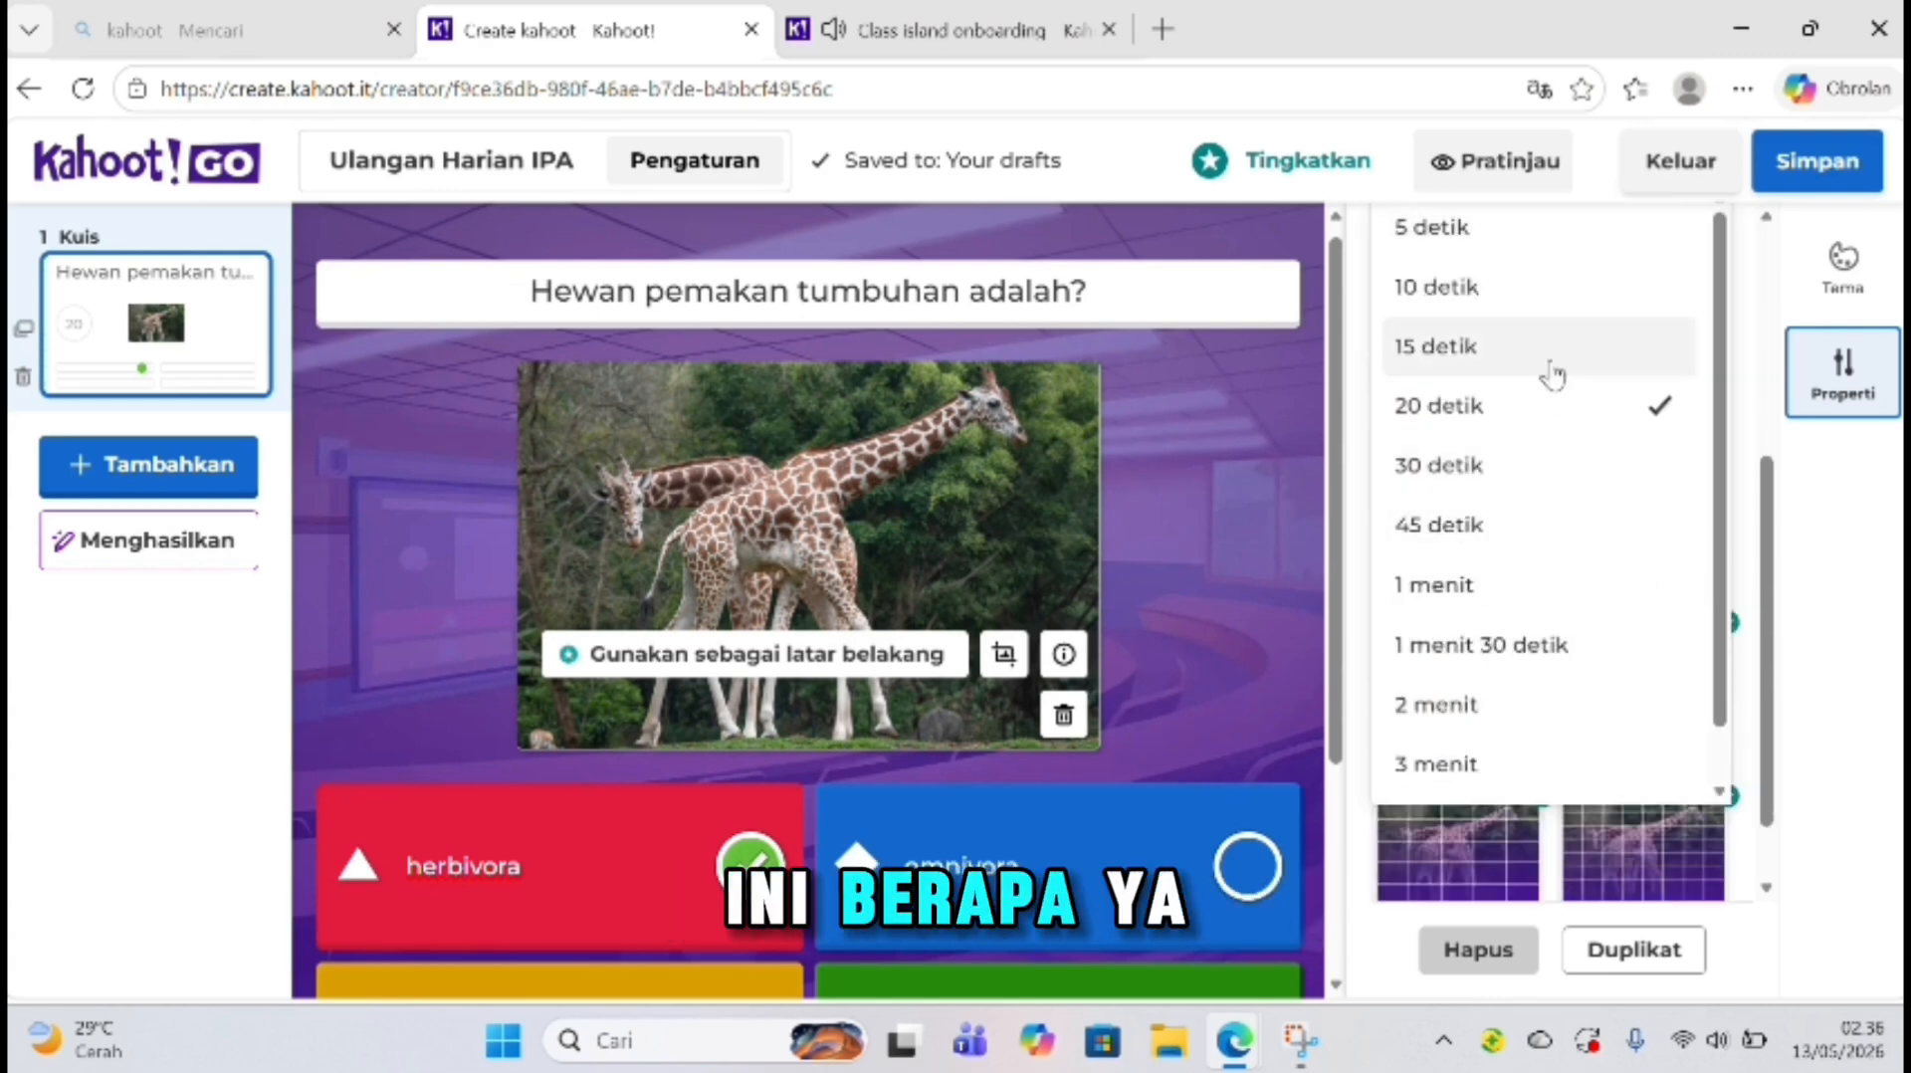
scroll(1549, 348, "up", 1)
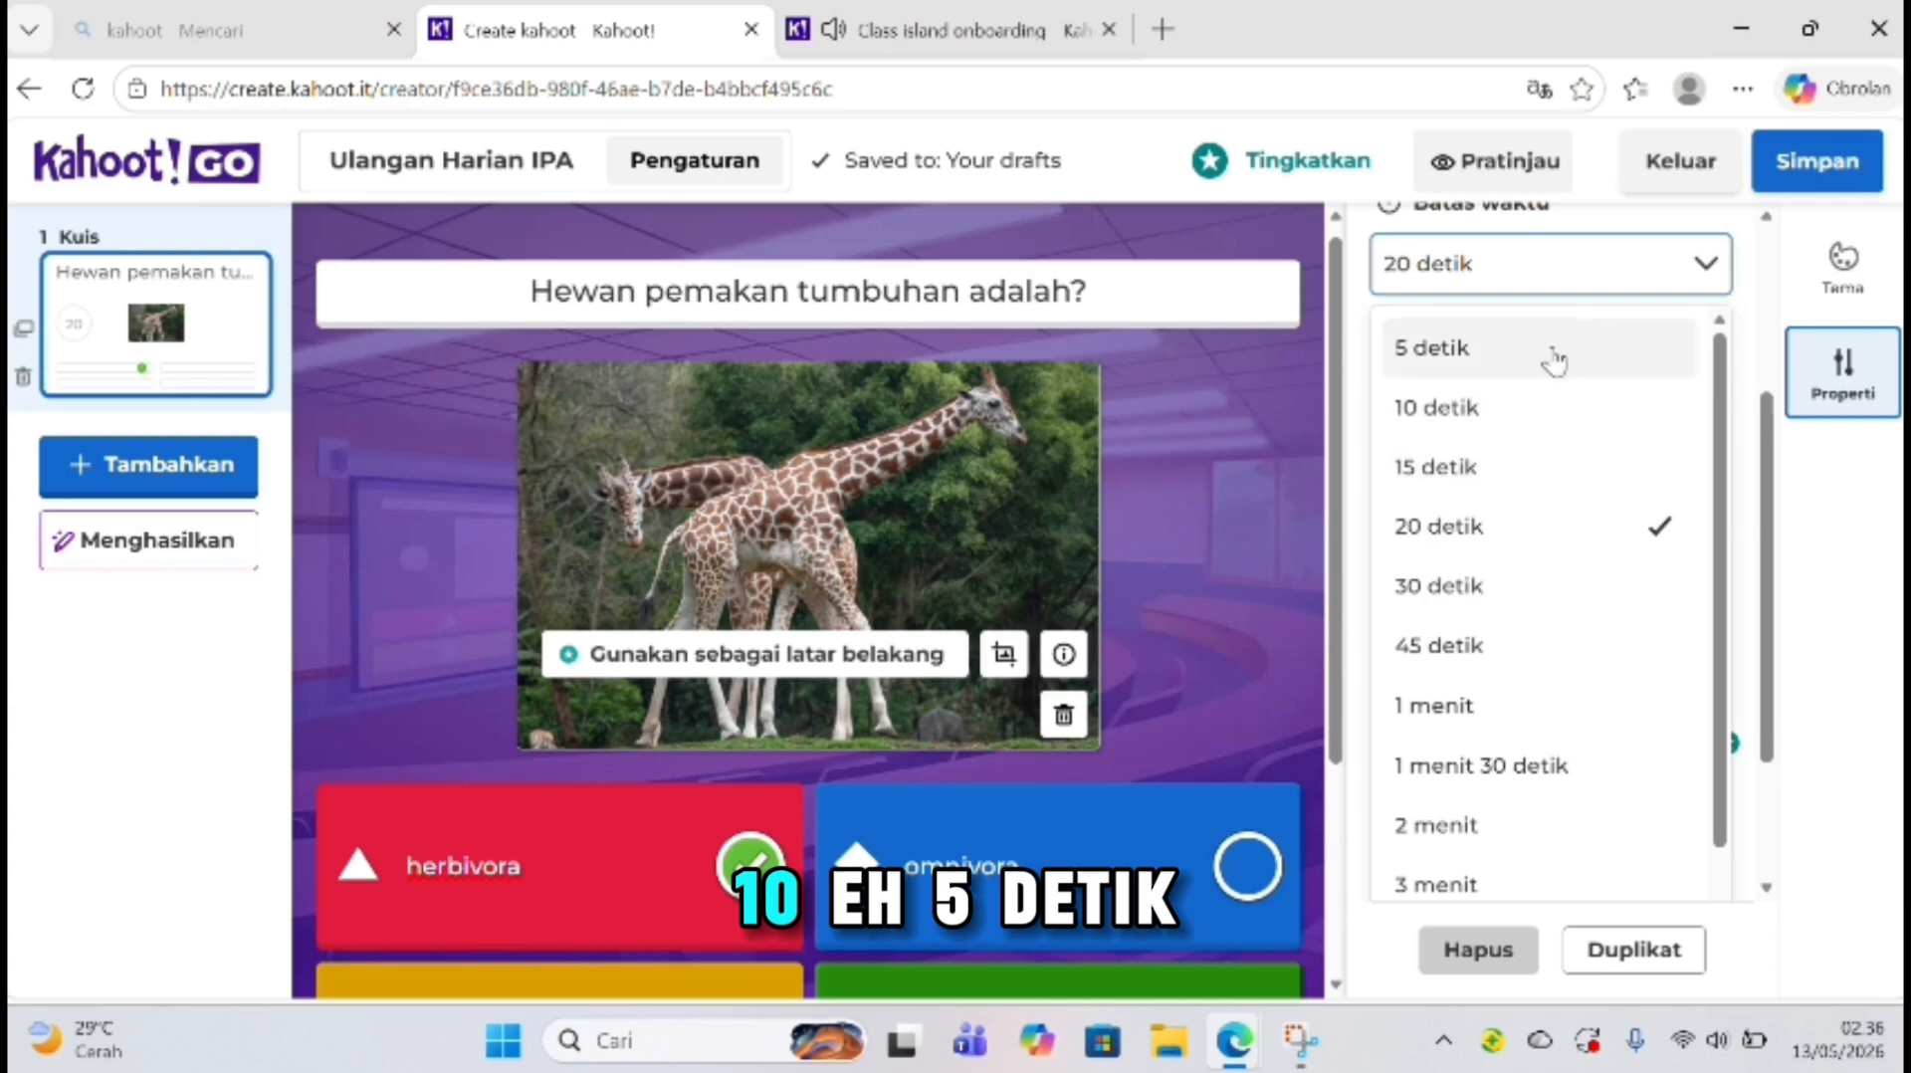
scroll(1557, 439, "down", 1)
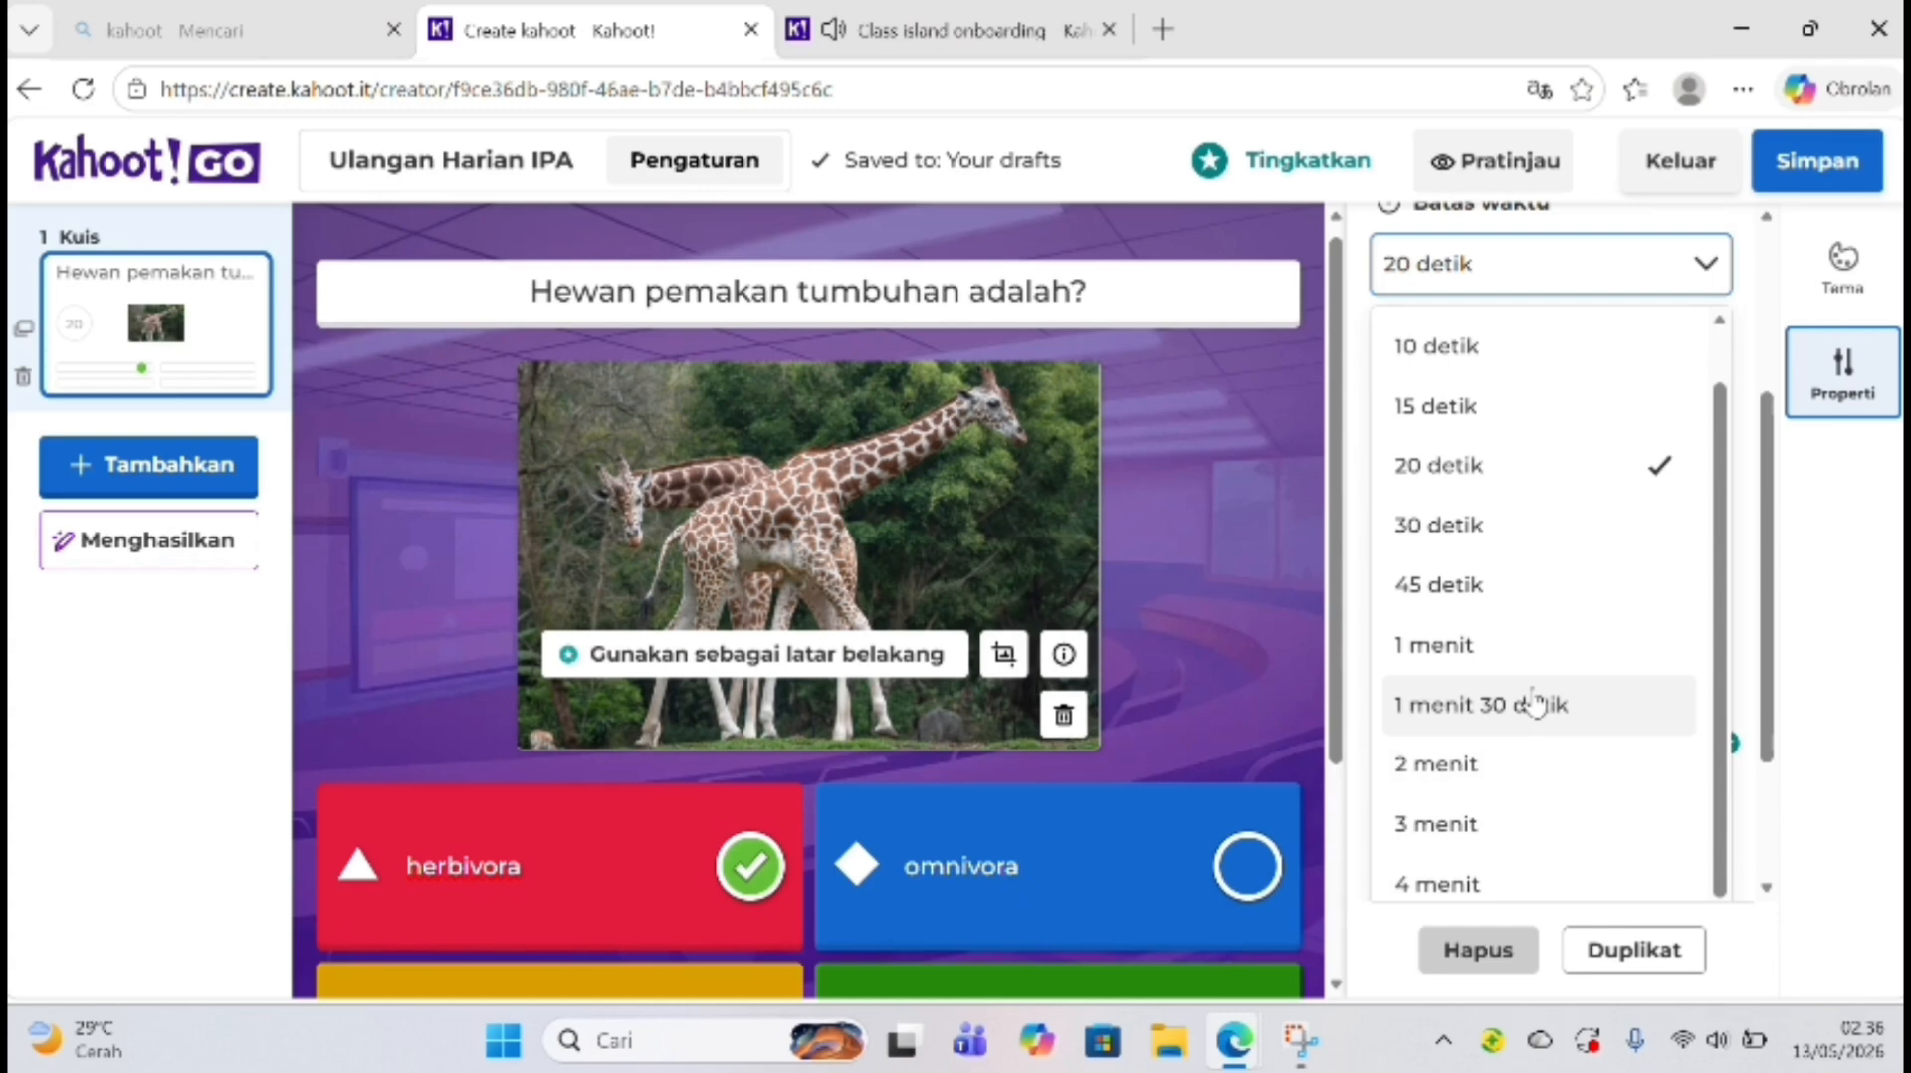
left_click(1558, 587)
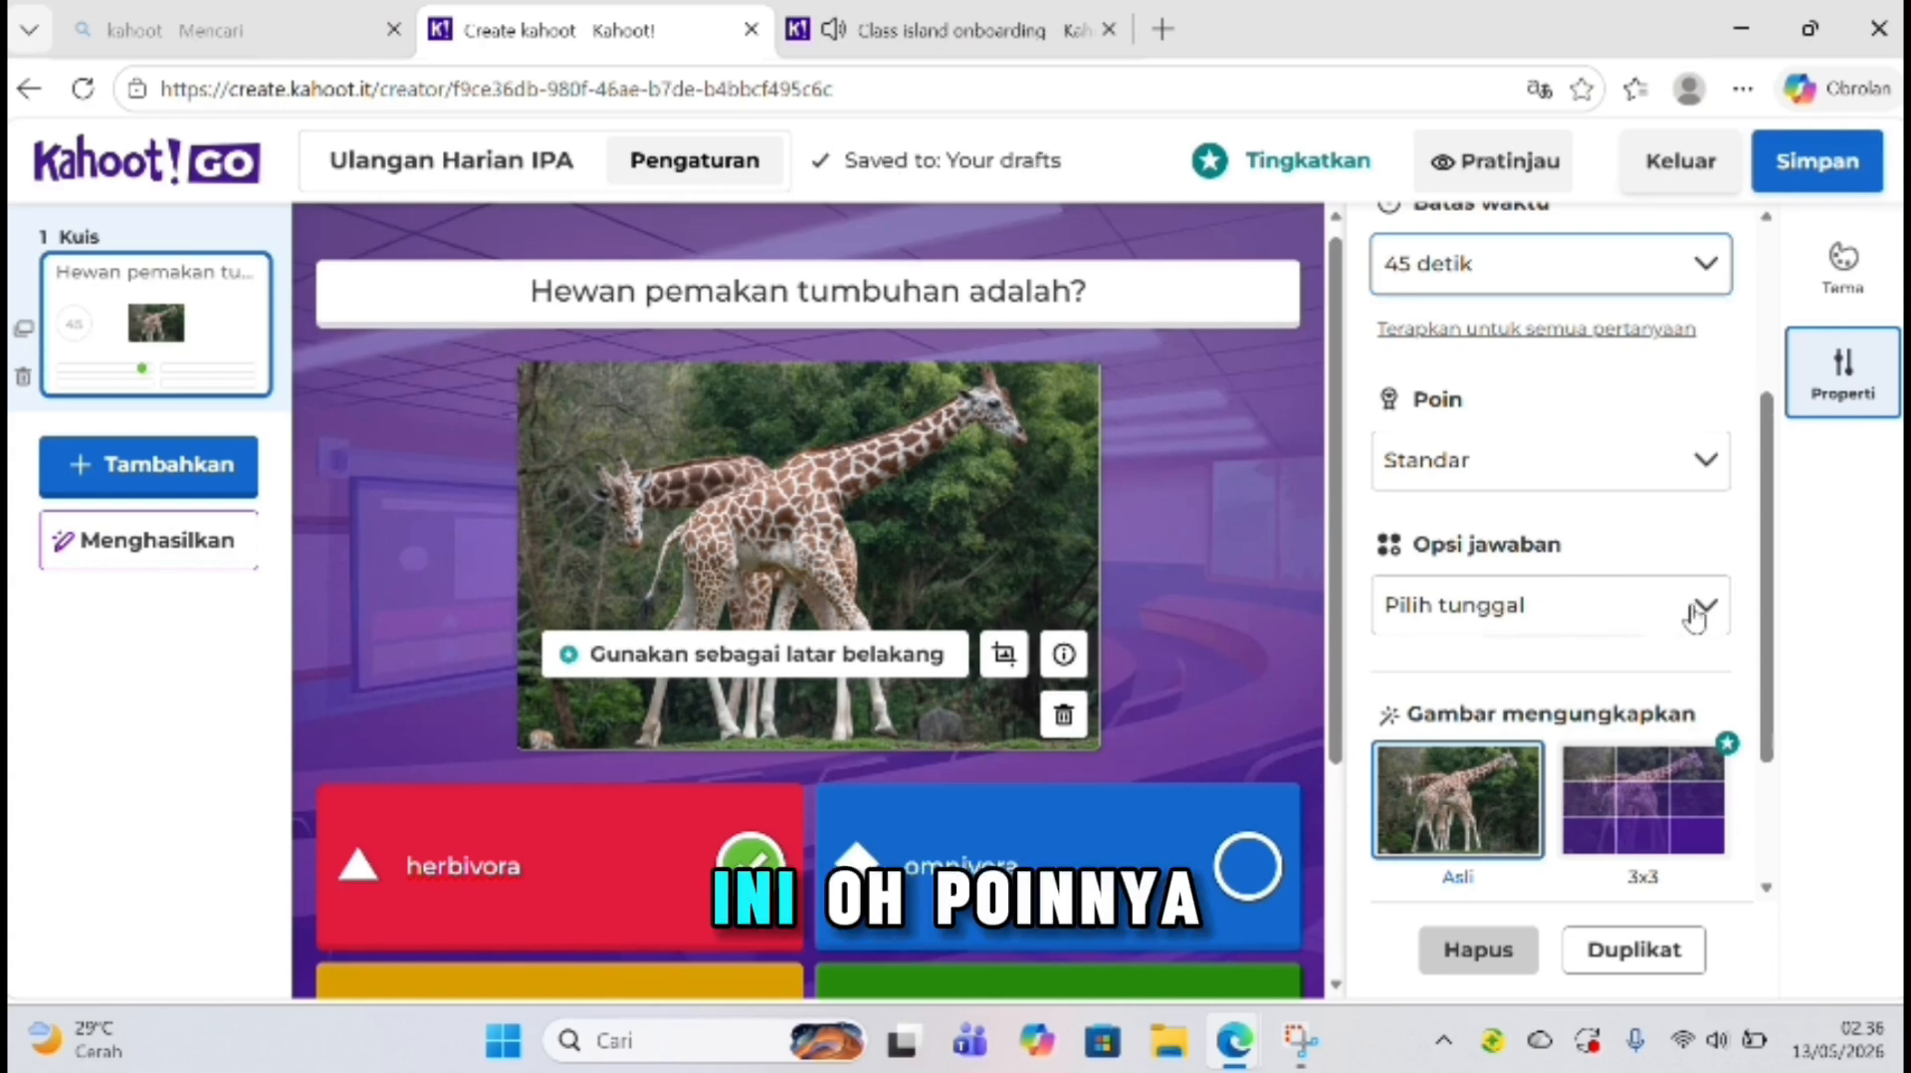
Step: Check the available choices for the first question's points and its answer options
left_click(1715, 470)
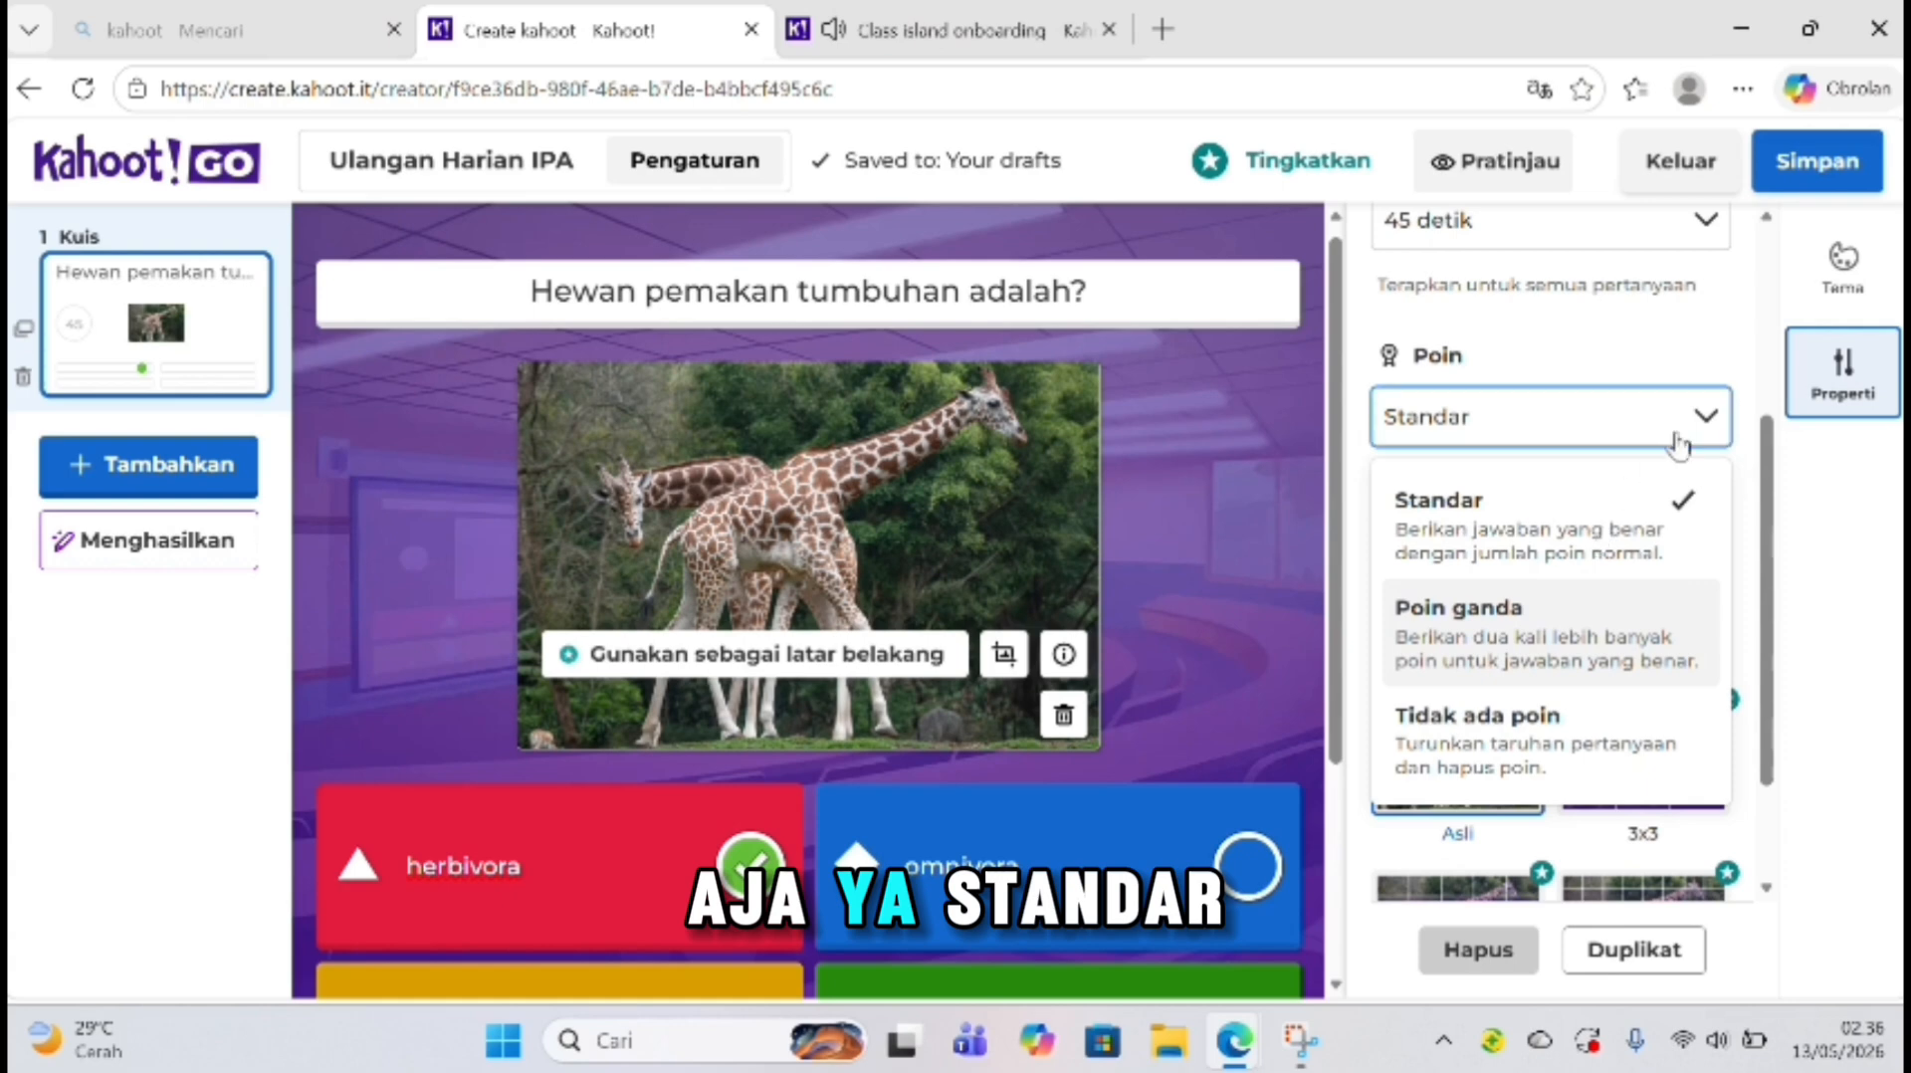
left_click(1710, 426)
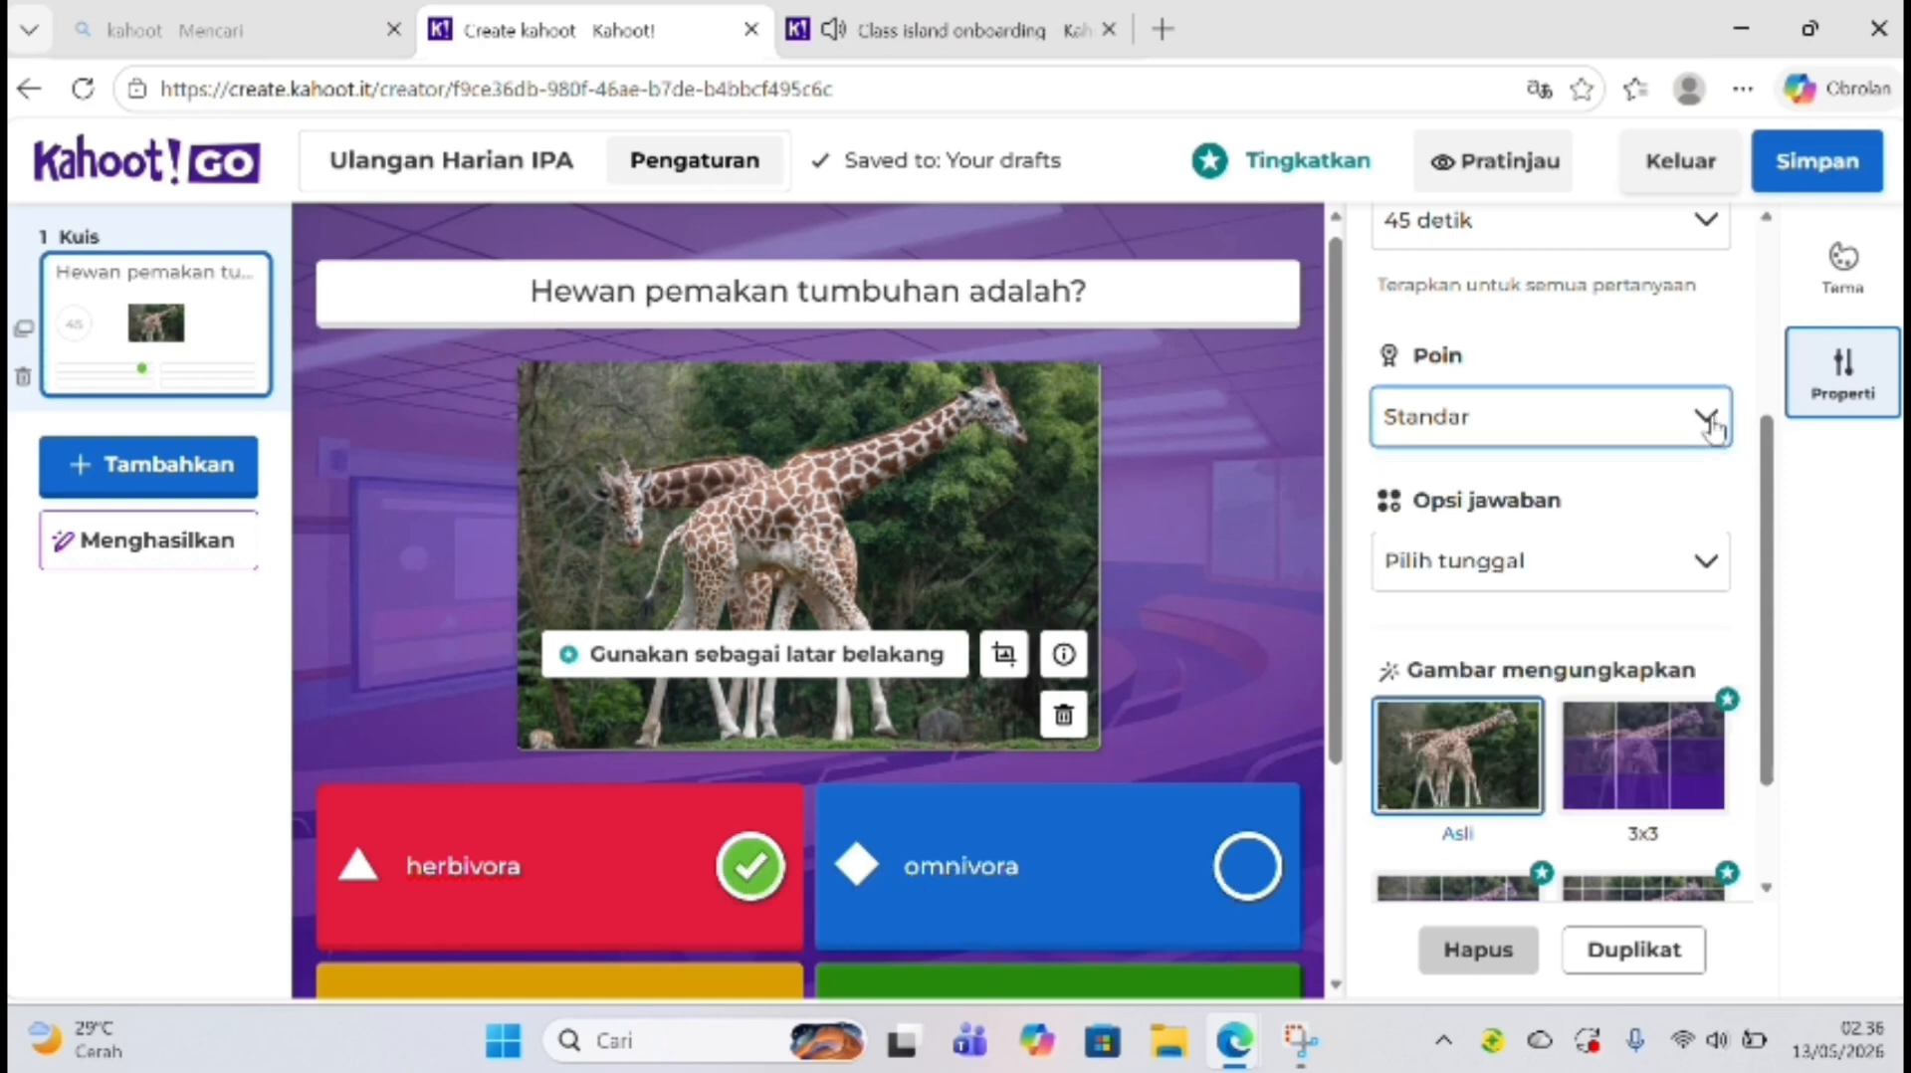
left_click(1704, 568)
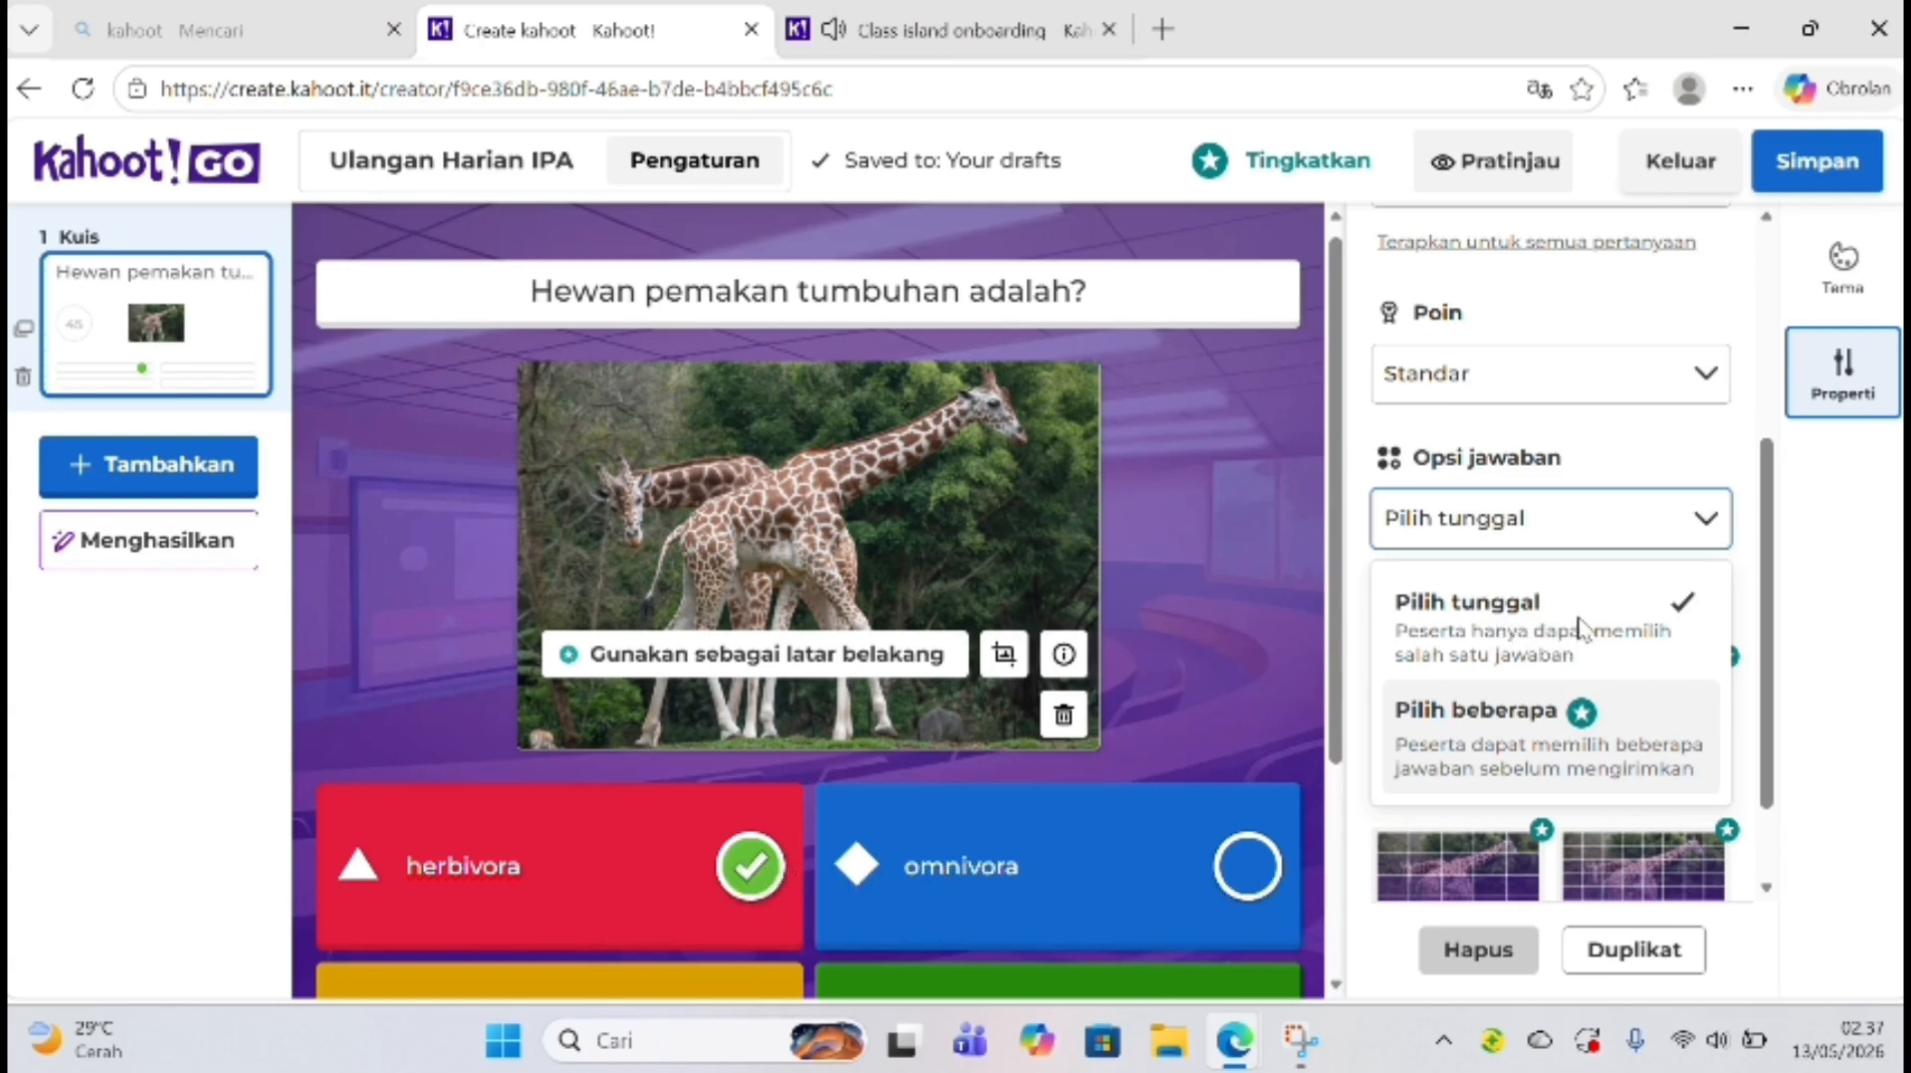
left_click(1709, 537)
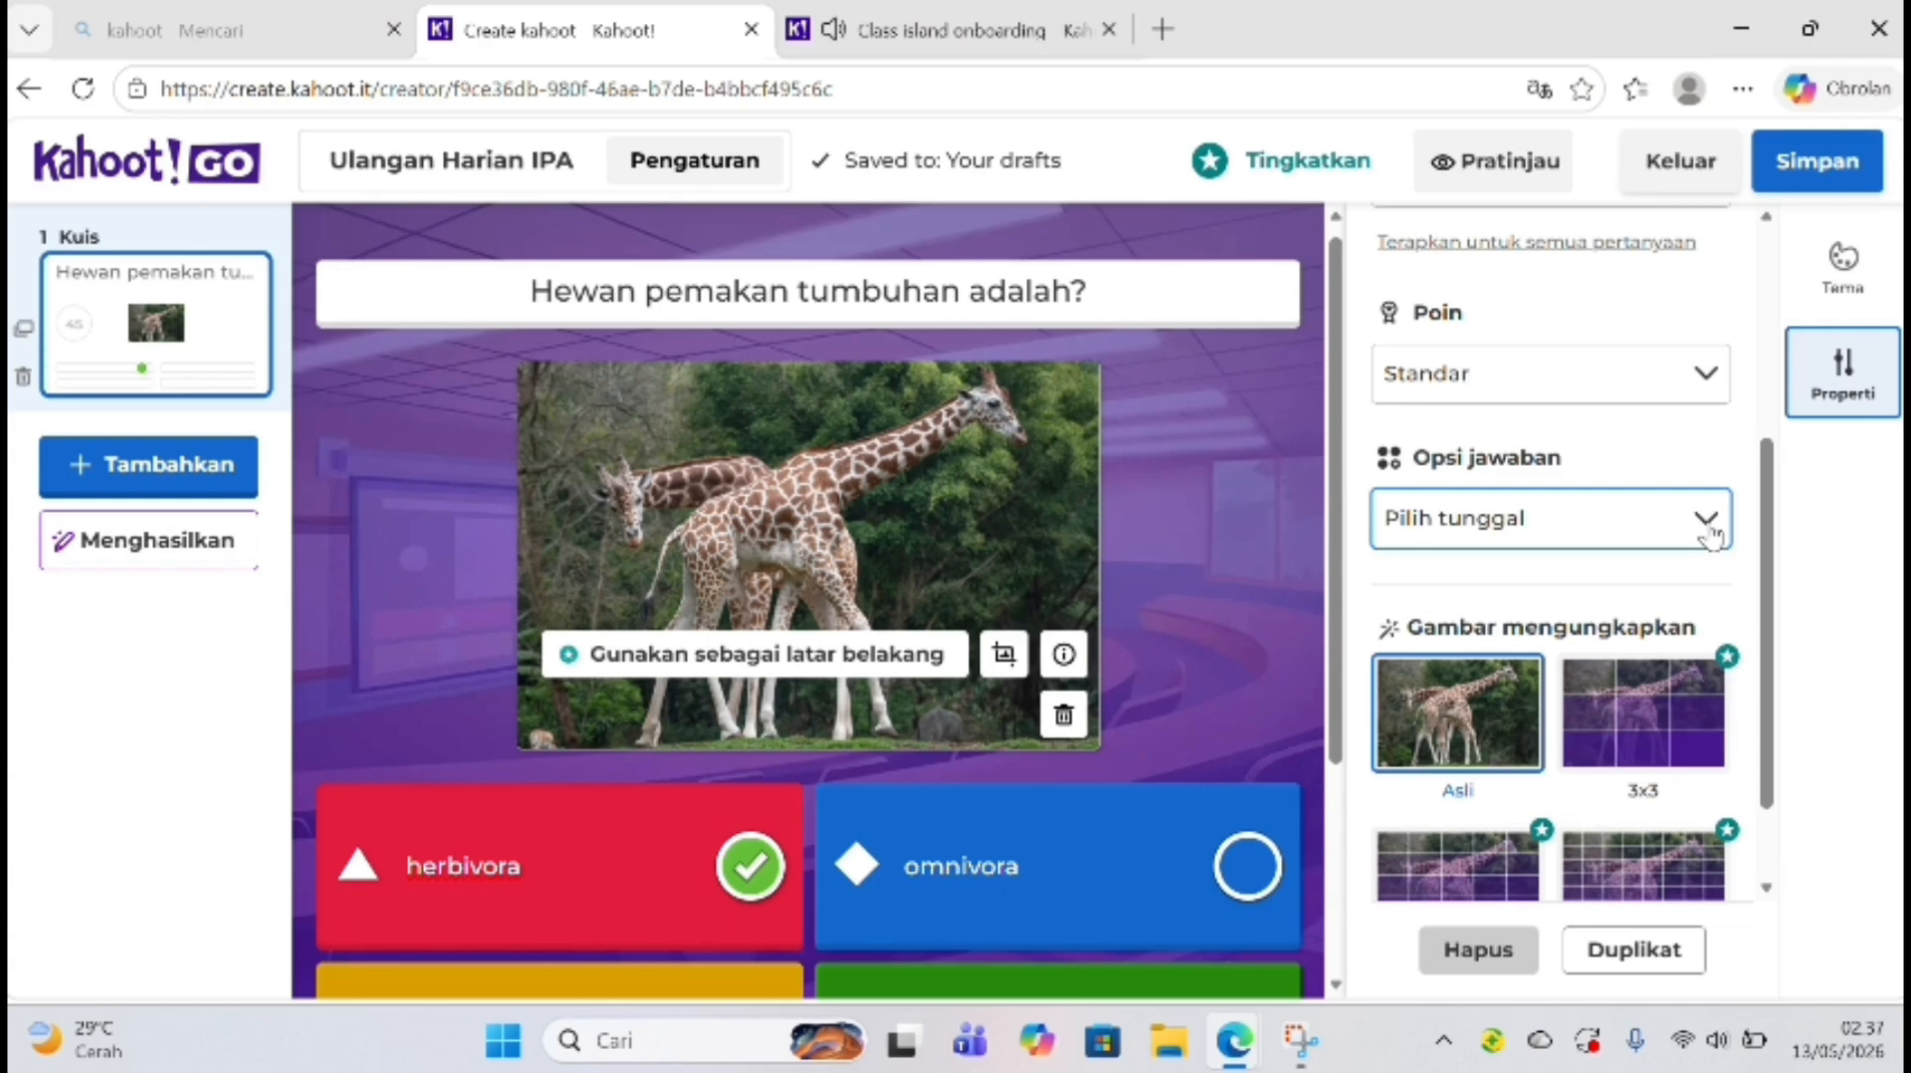
left_click(1708, 538)
left_click(1687, 541)
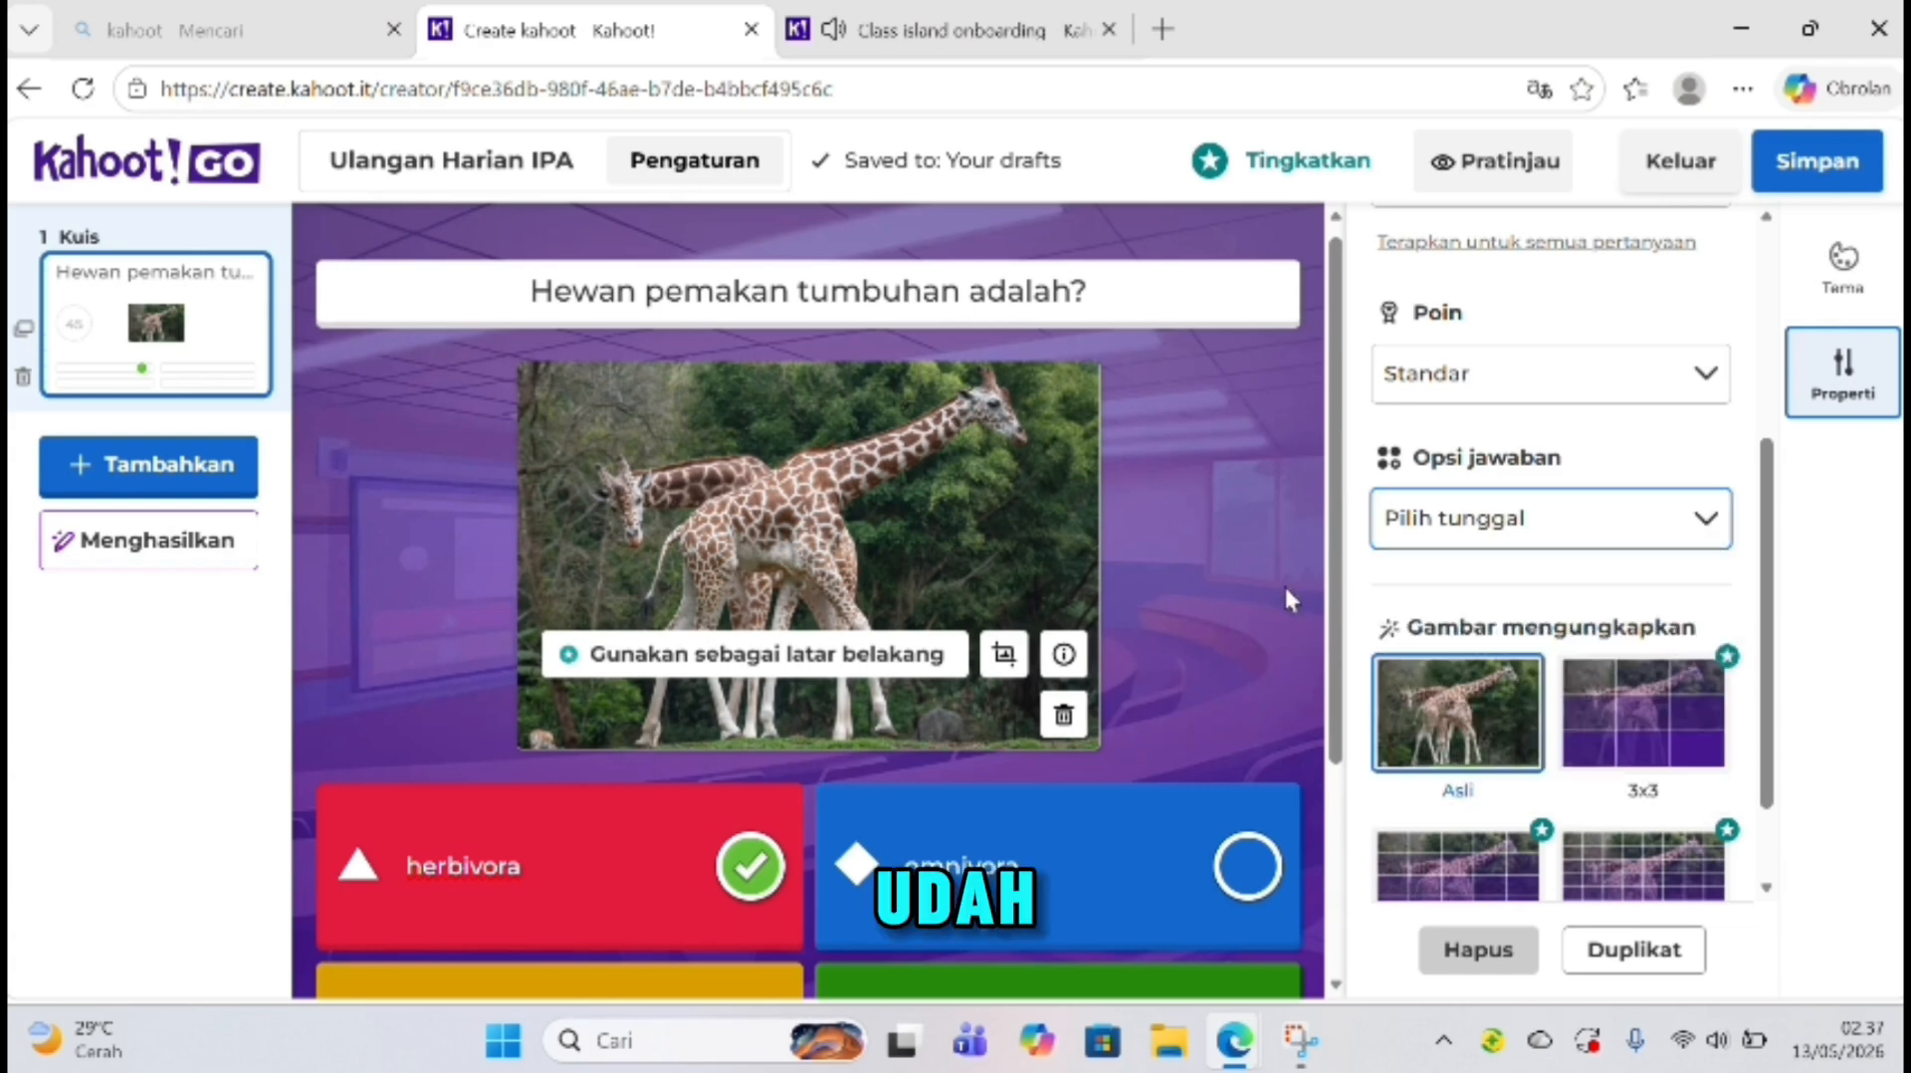
Step: Add a second question of type Kuis to the kahoot
scroll(1095, 647, "down", 3)
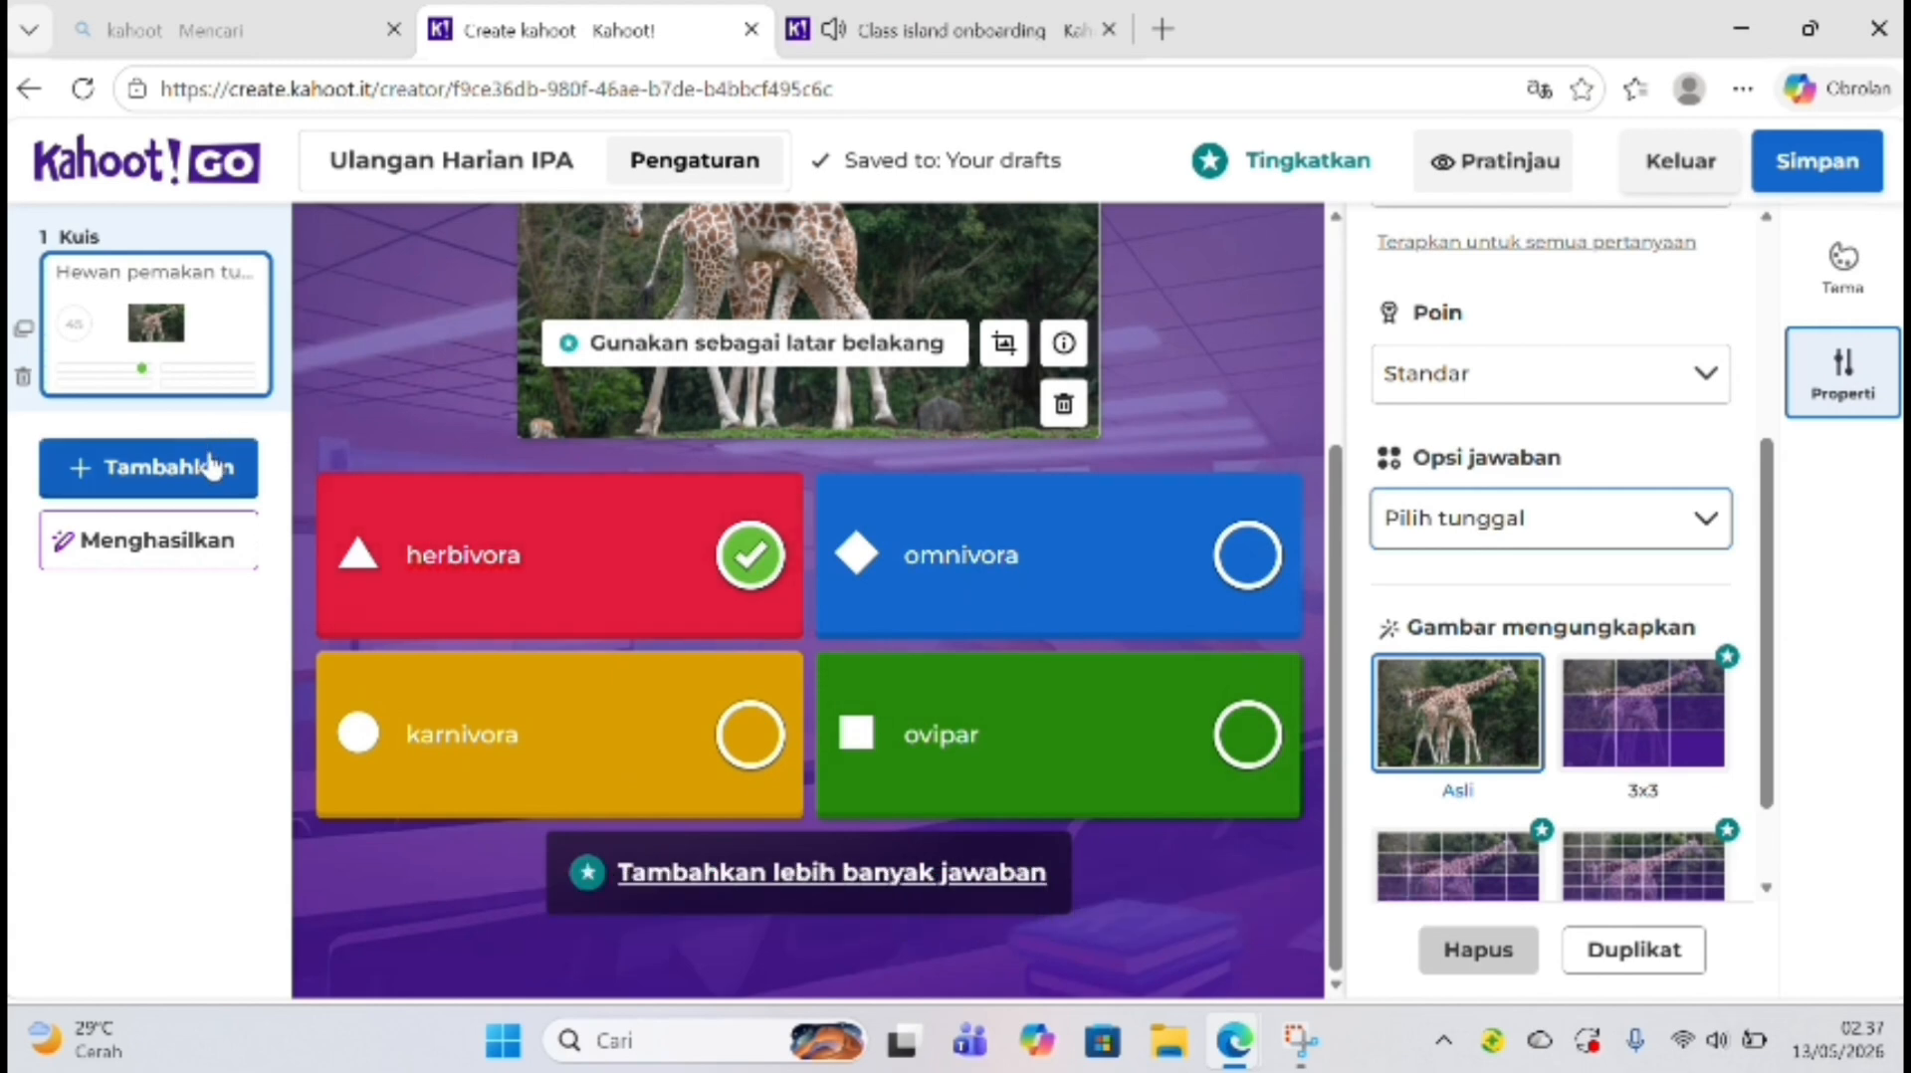
left_click(116, 478)
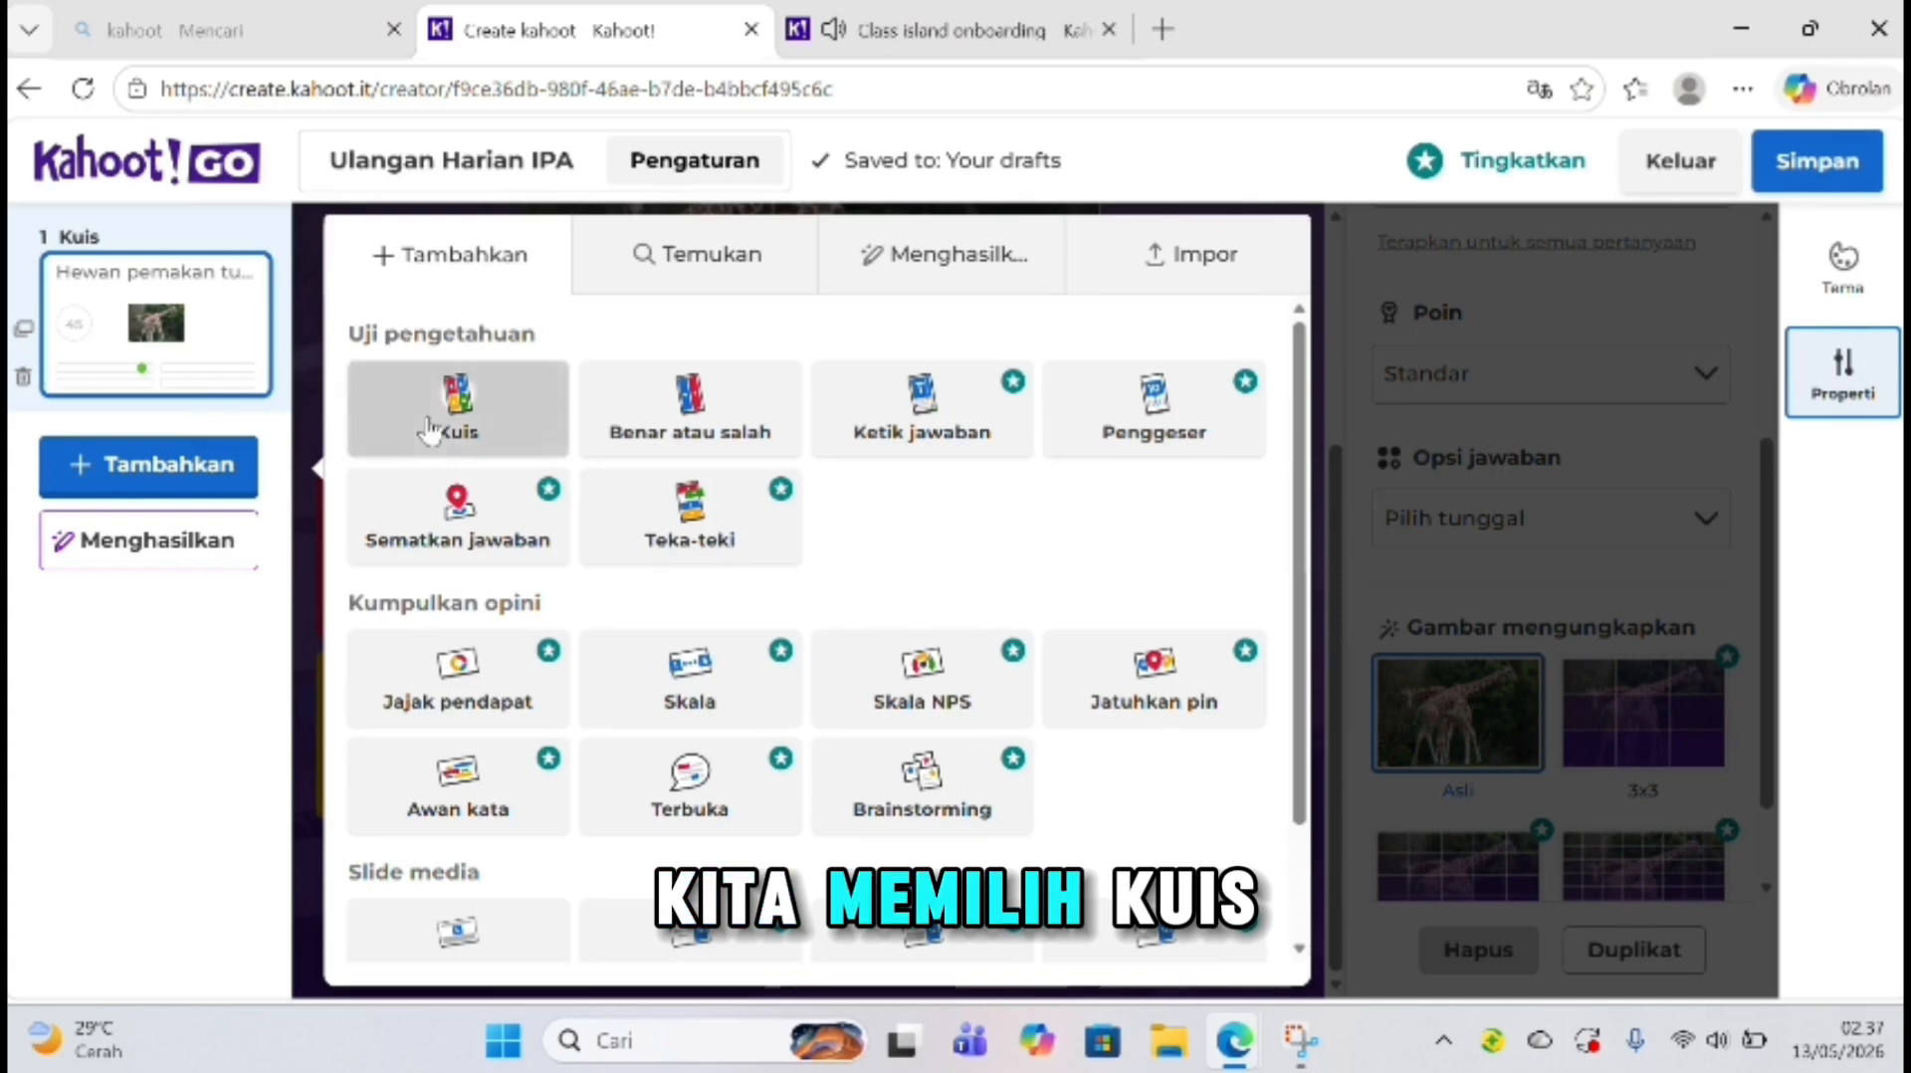
mouse_move(401, 398)
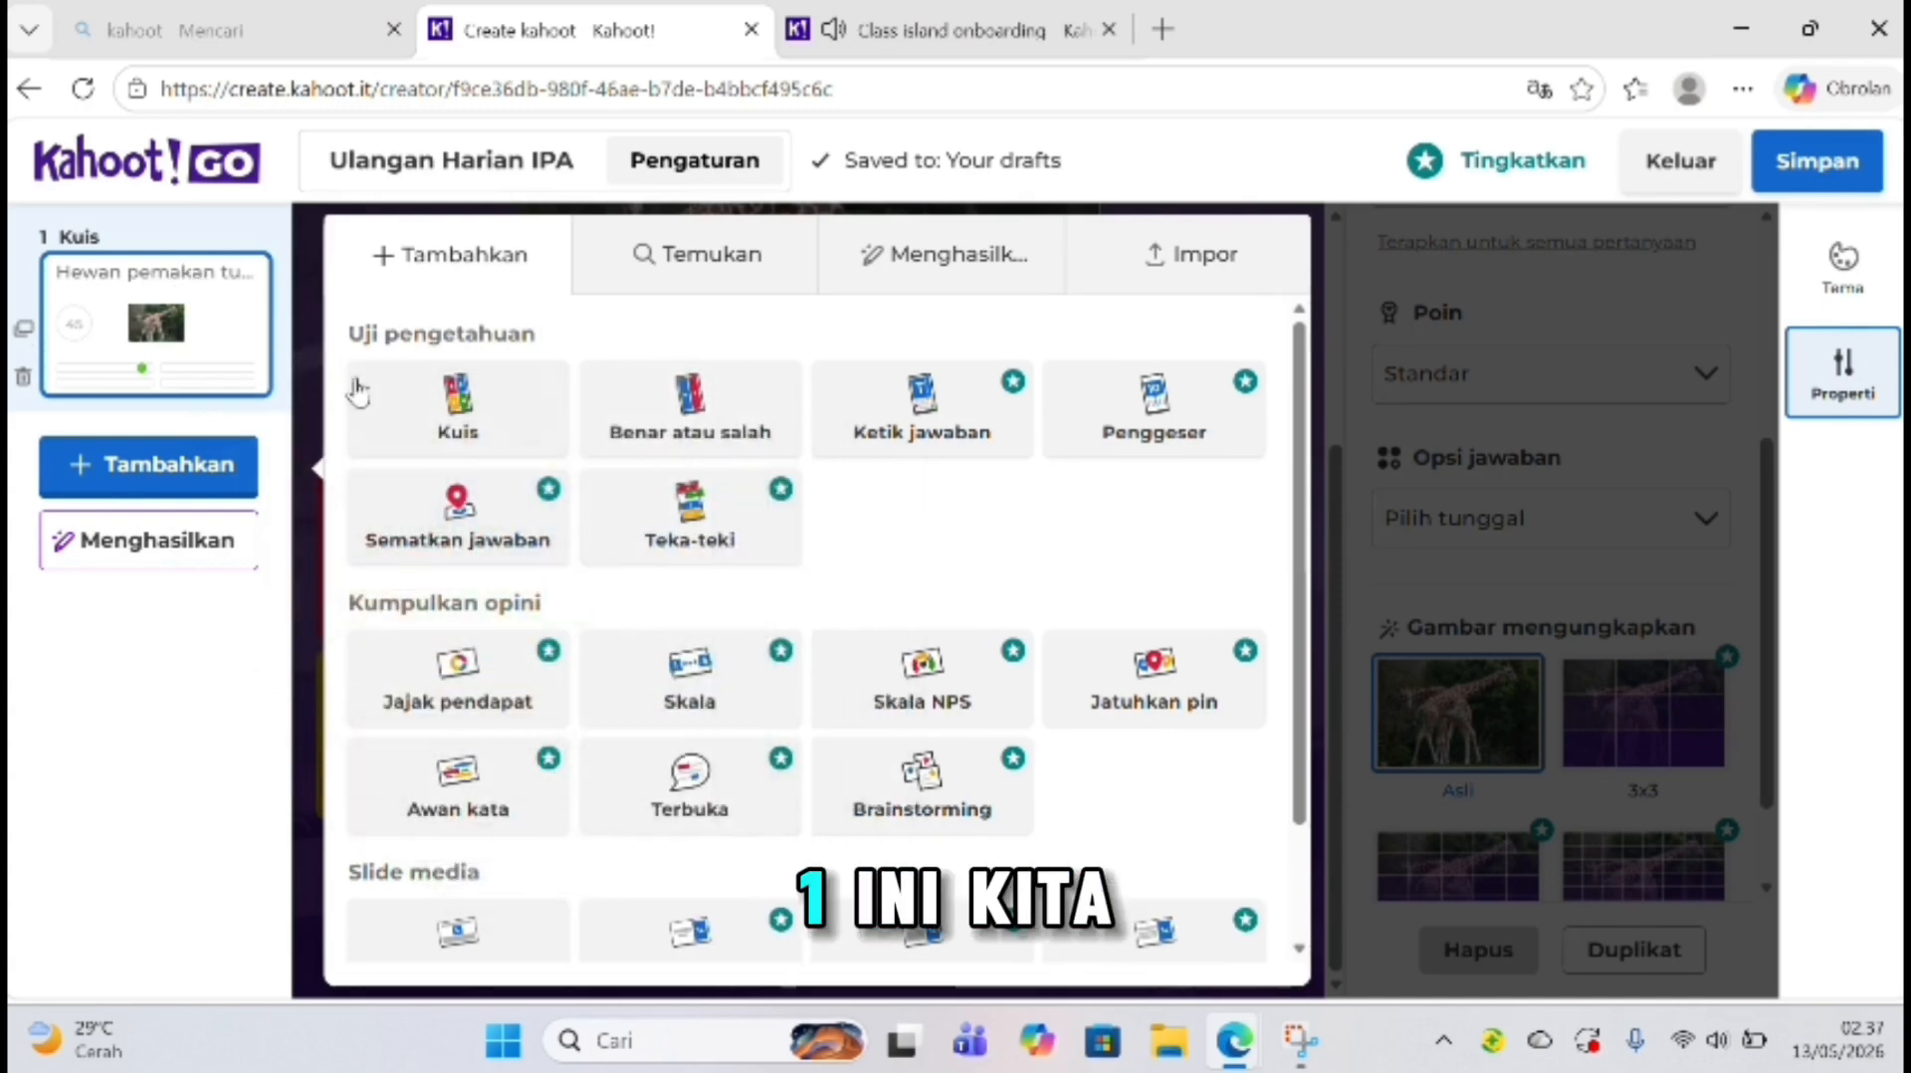
left_click(425, 413)
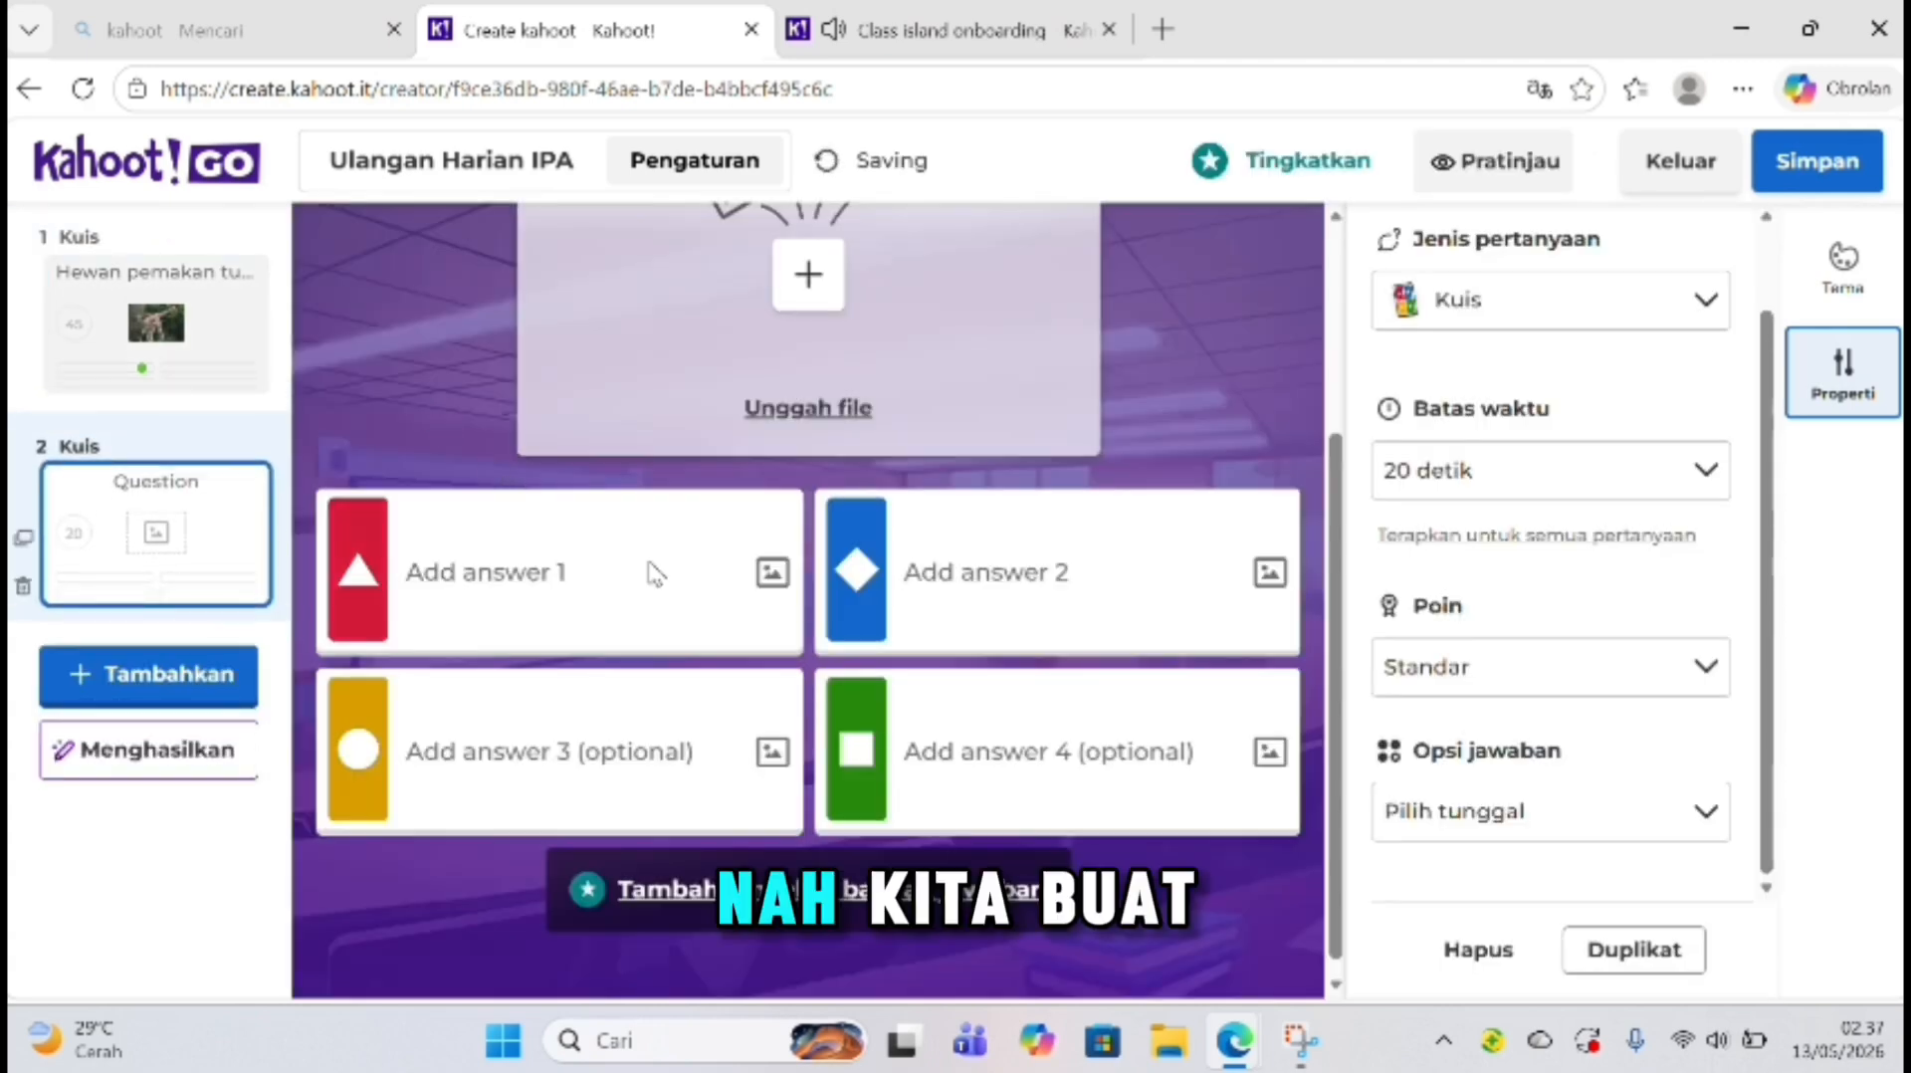
Step: Enter "Ikan bernafas menggunakan ?" as the text of the second question
scroll(648, 571, "up", 4)
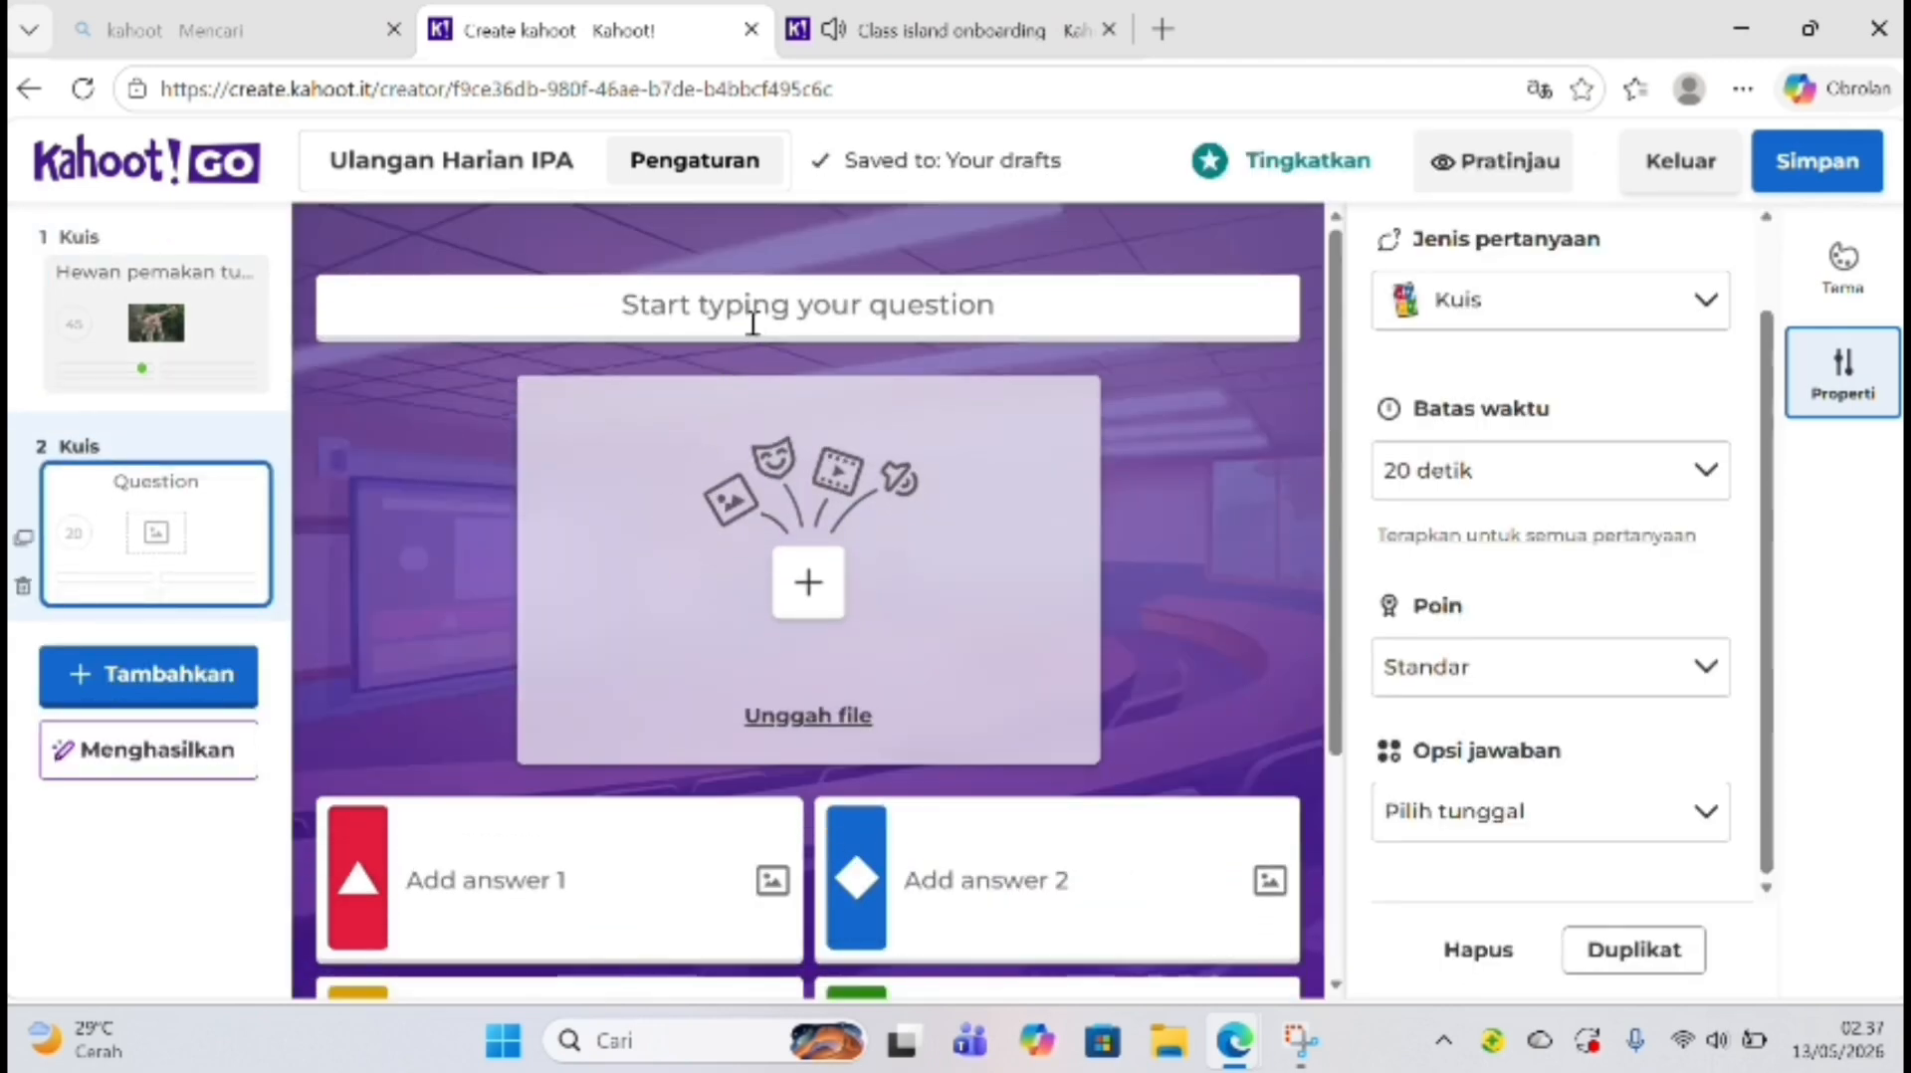
left_click(749, 313)
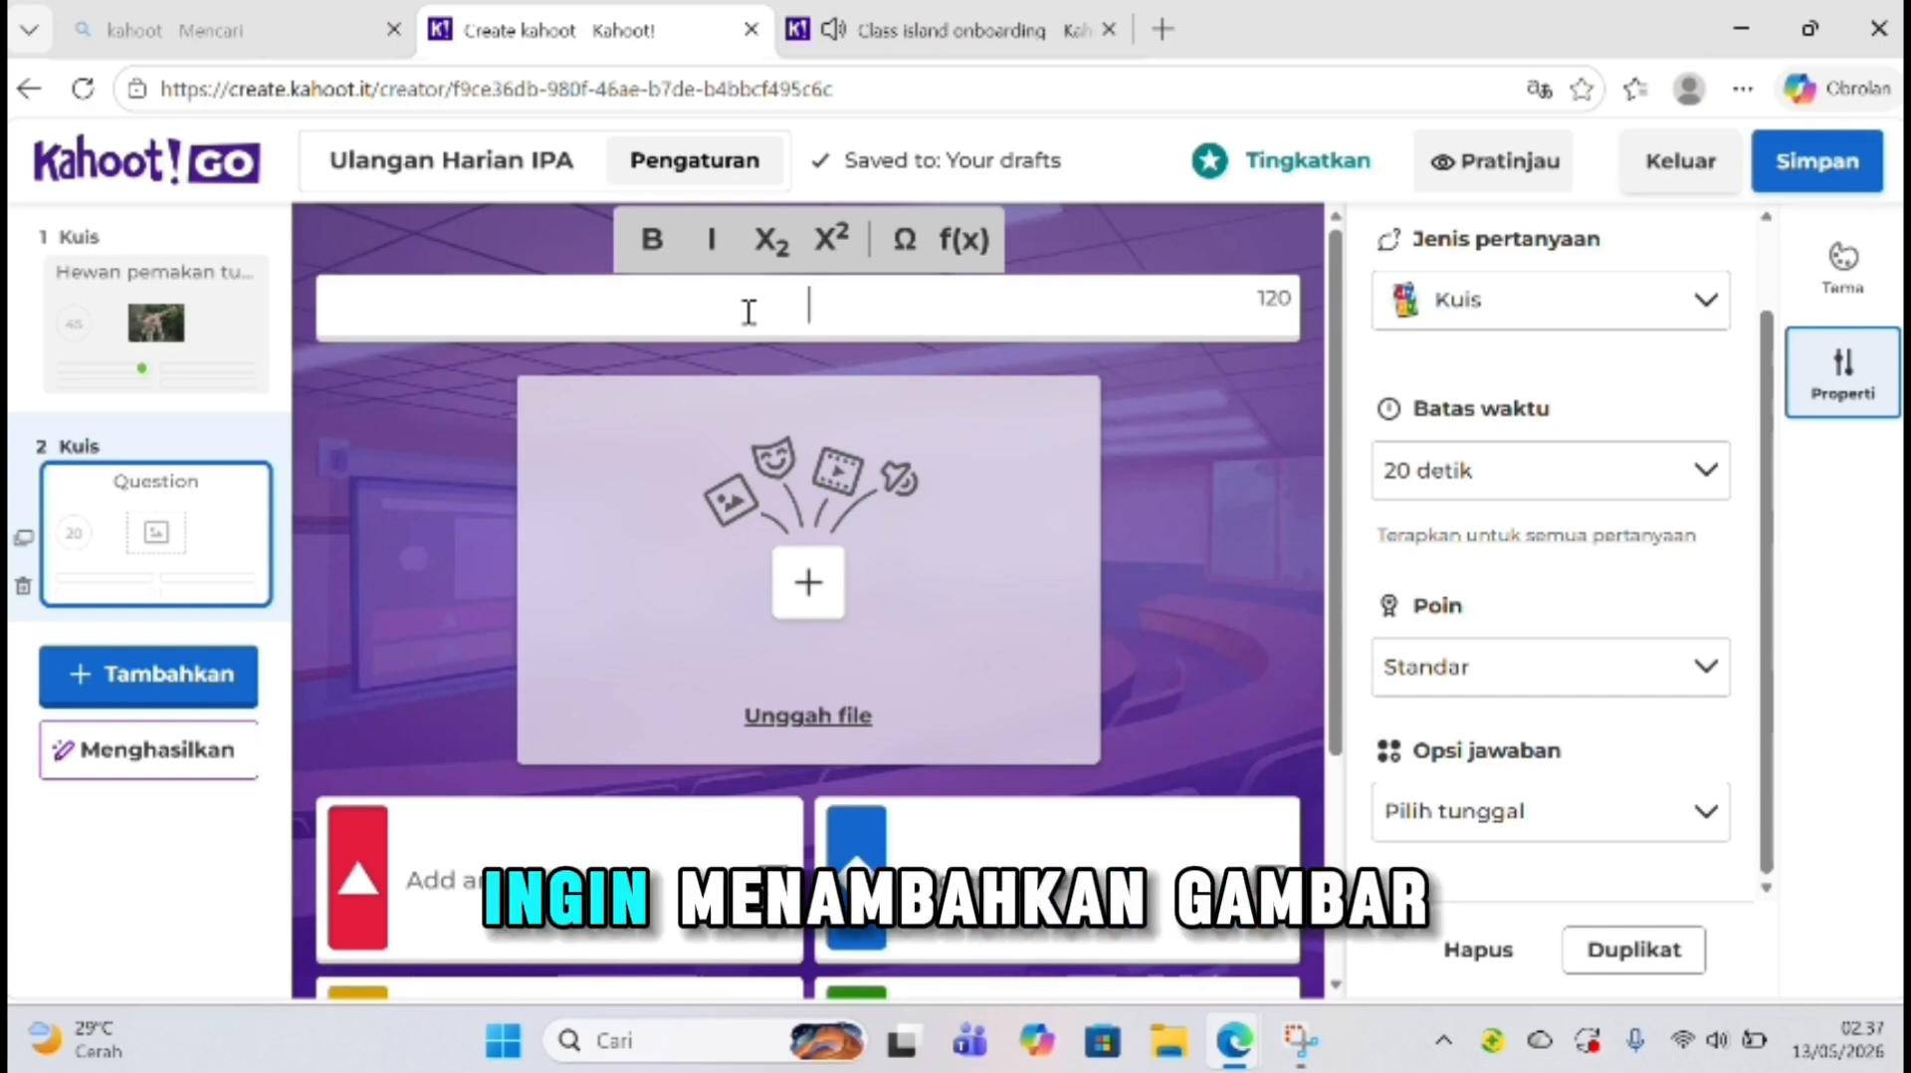
type("I")
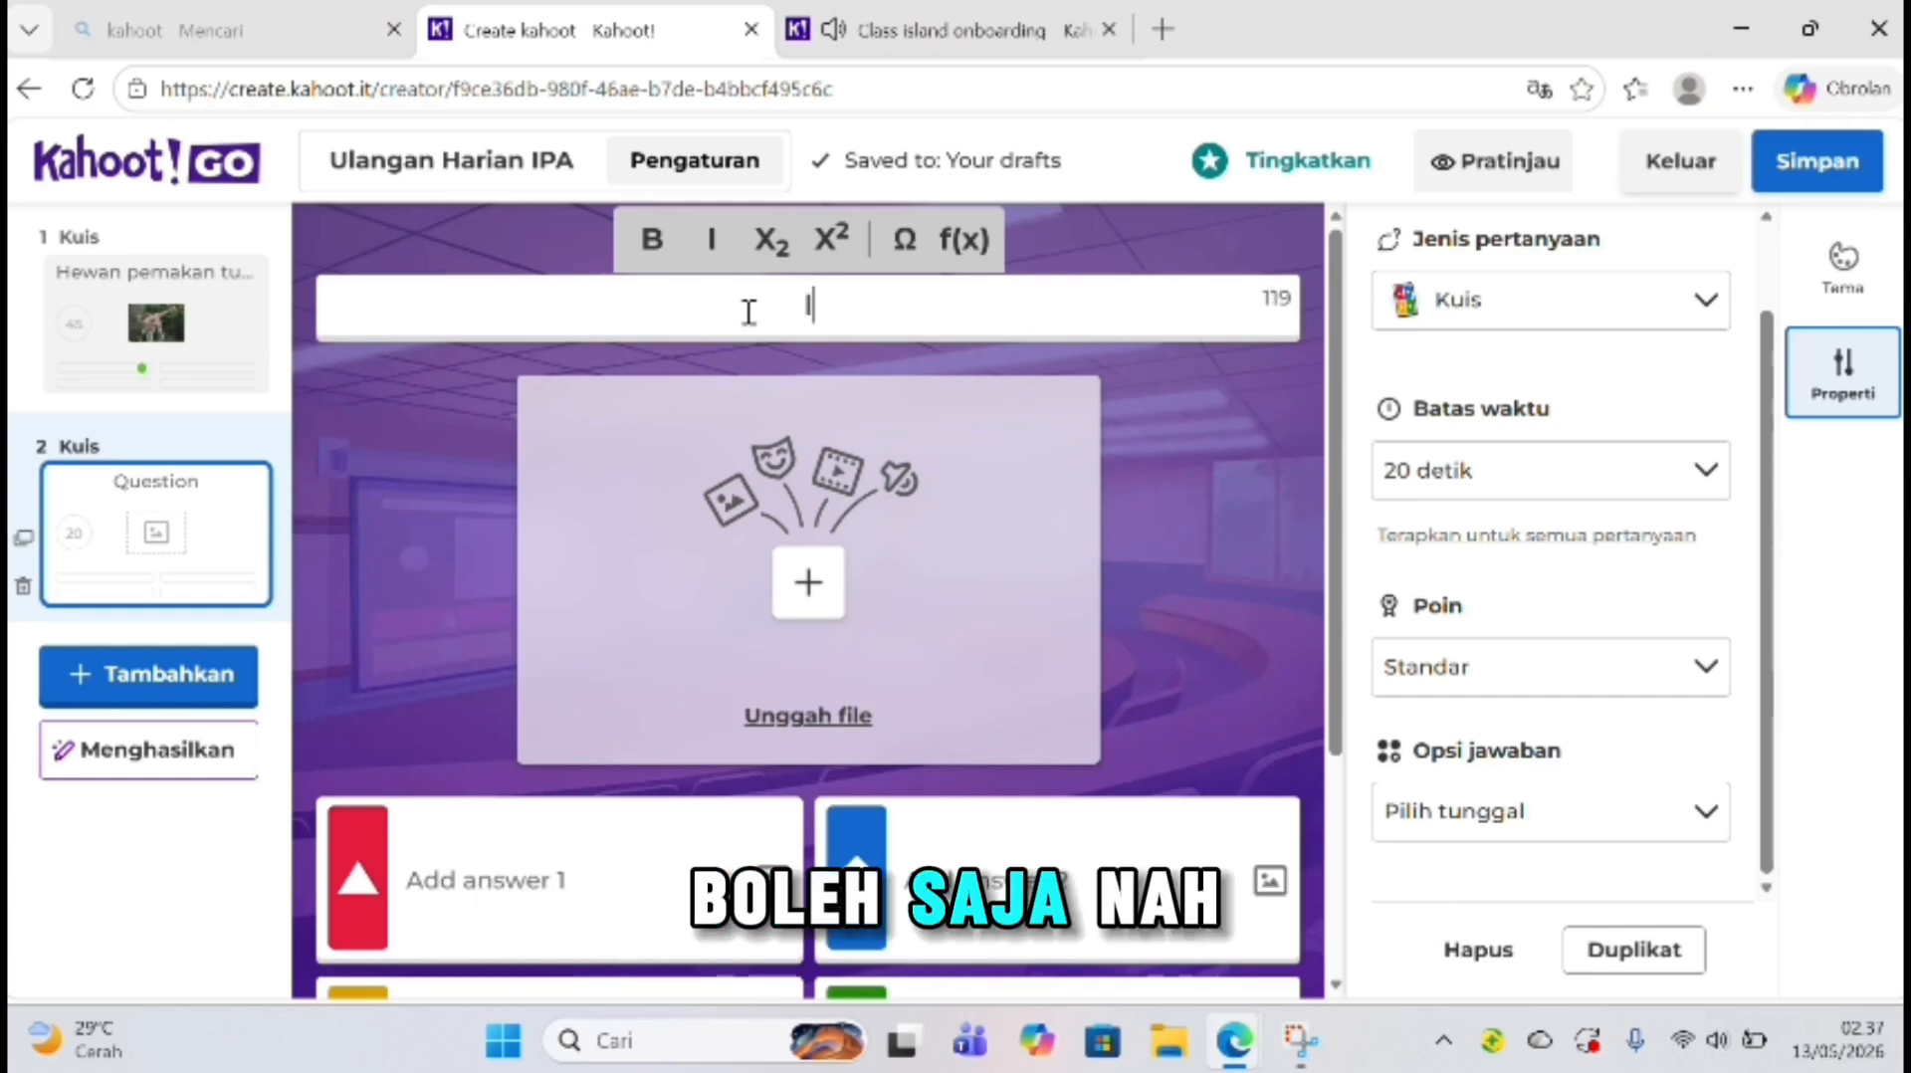
type("kan bernafa")
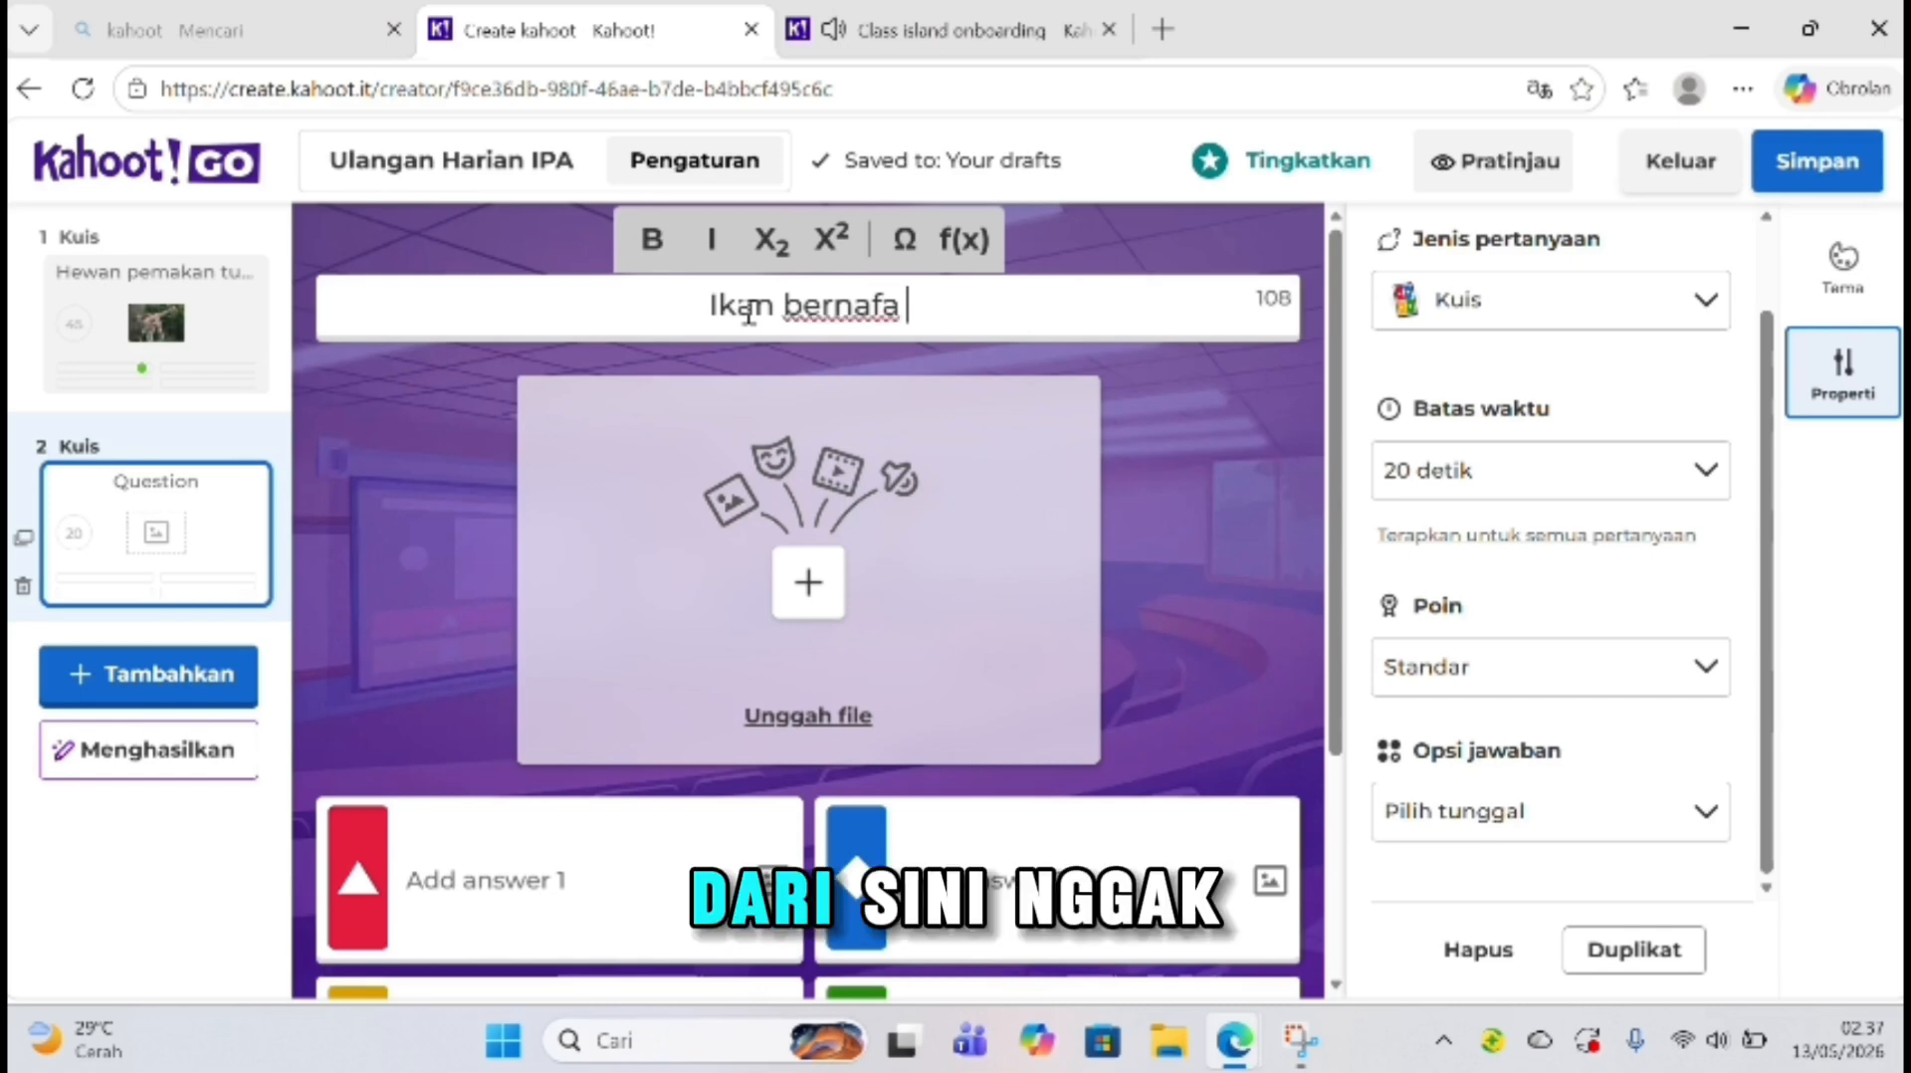
type("s mengg")
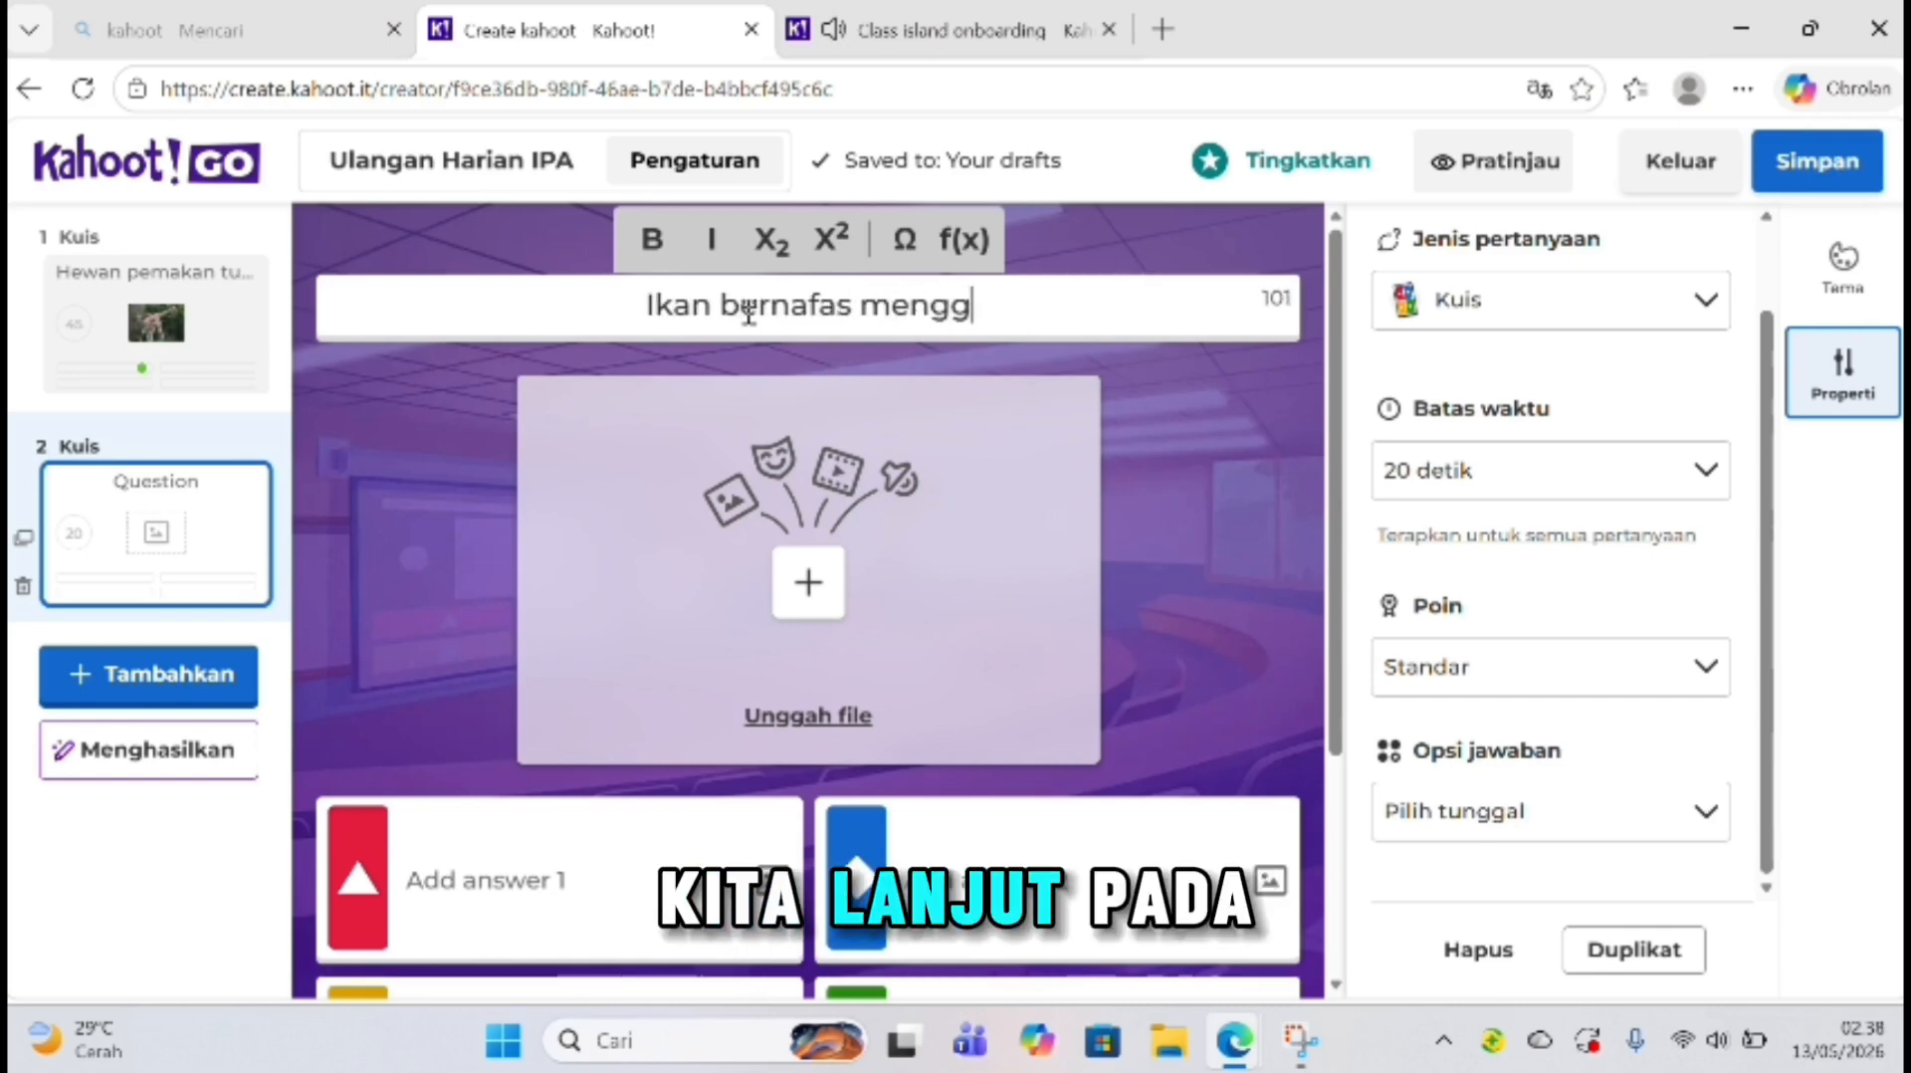
type("unakan ")
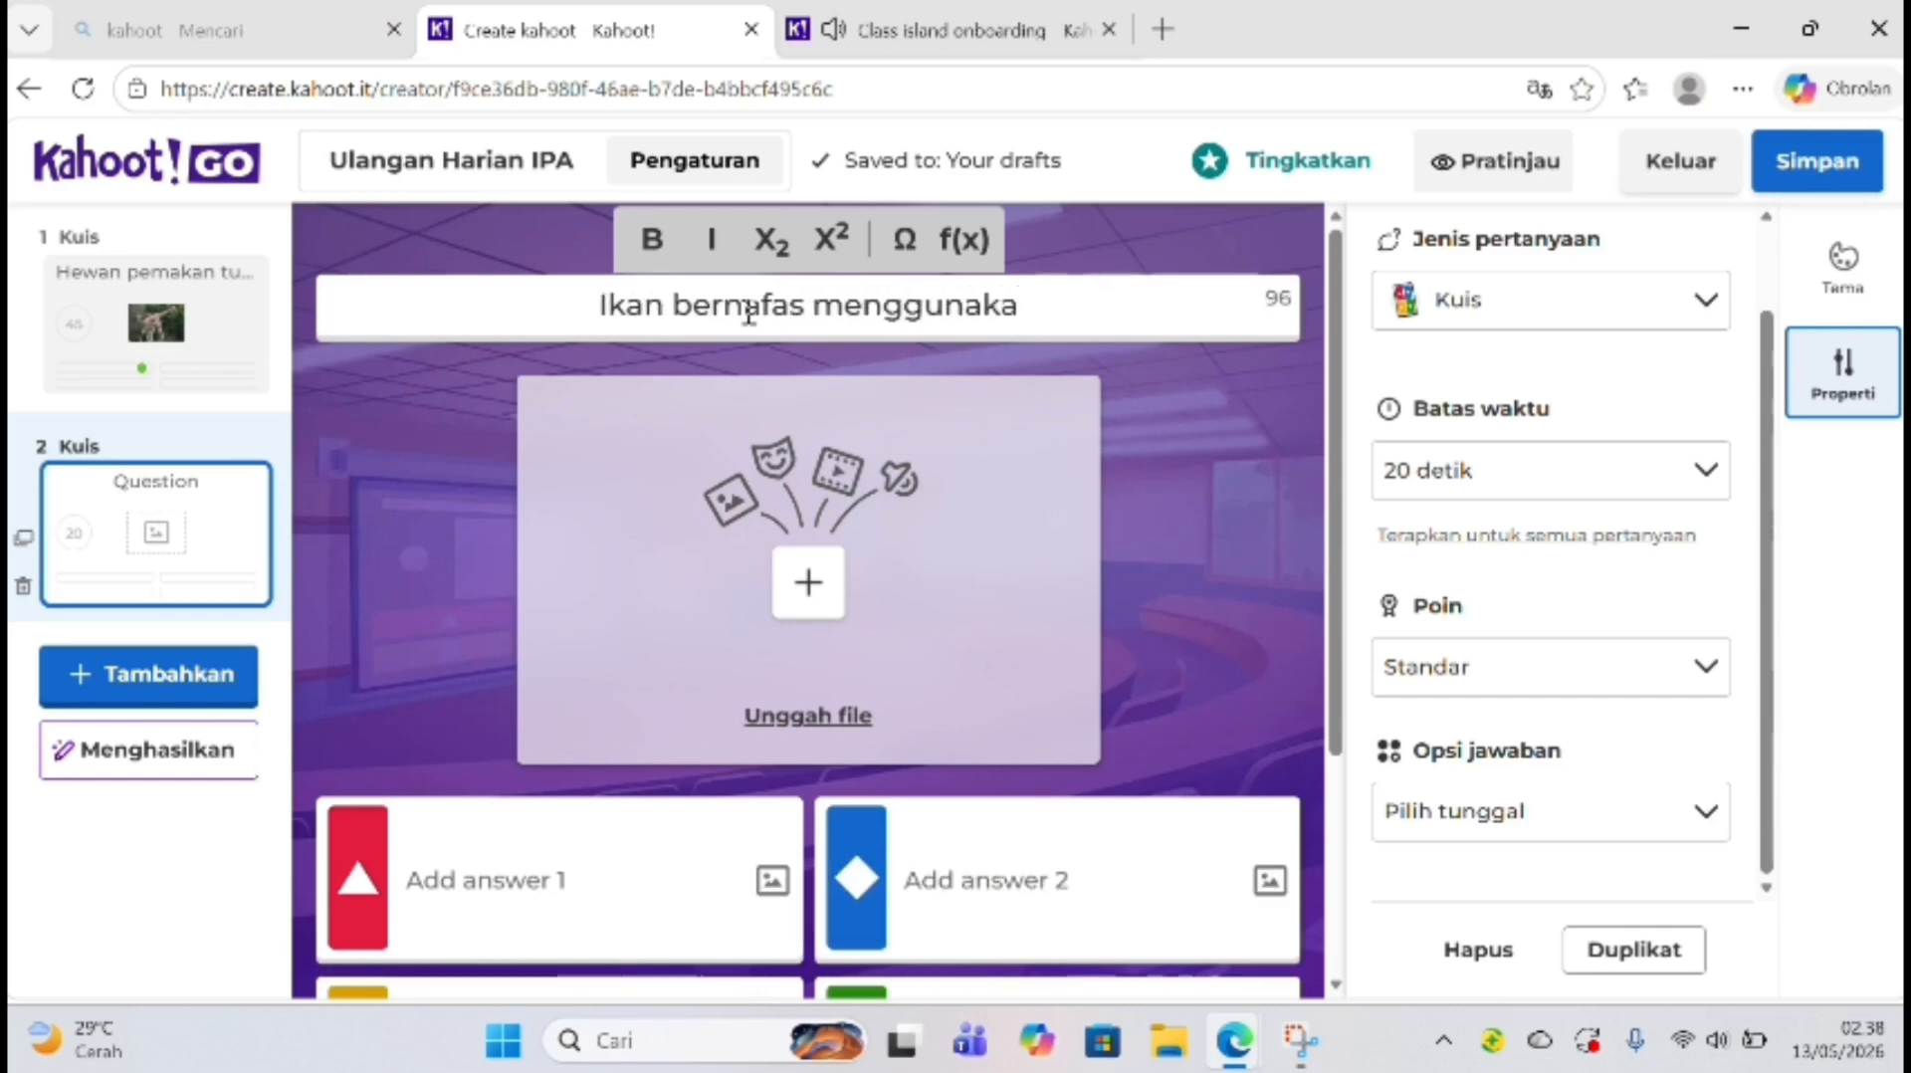
type("?")
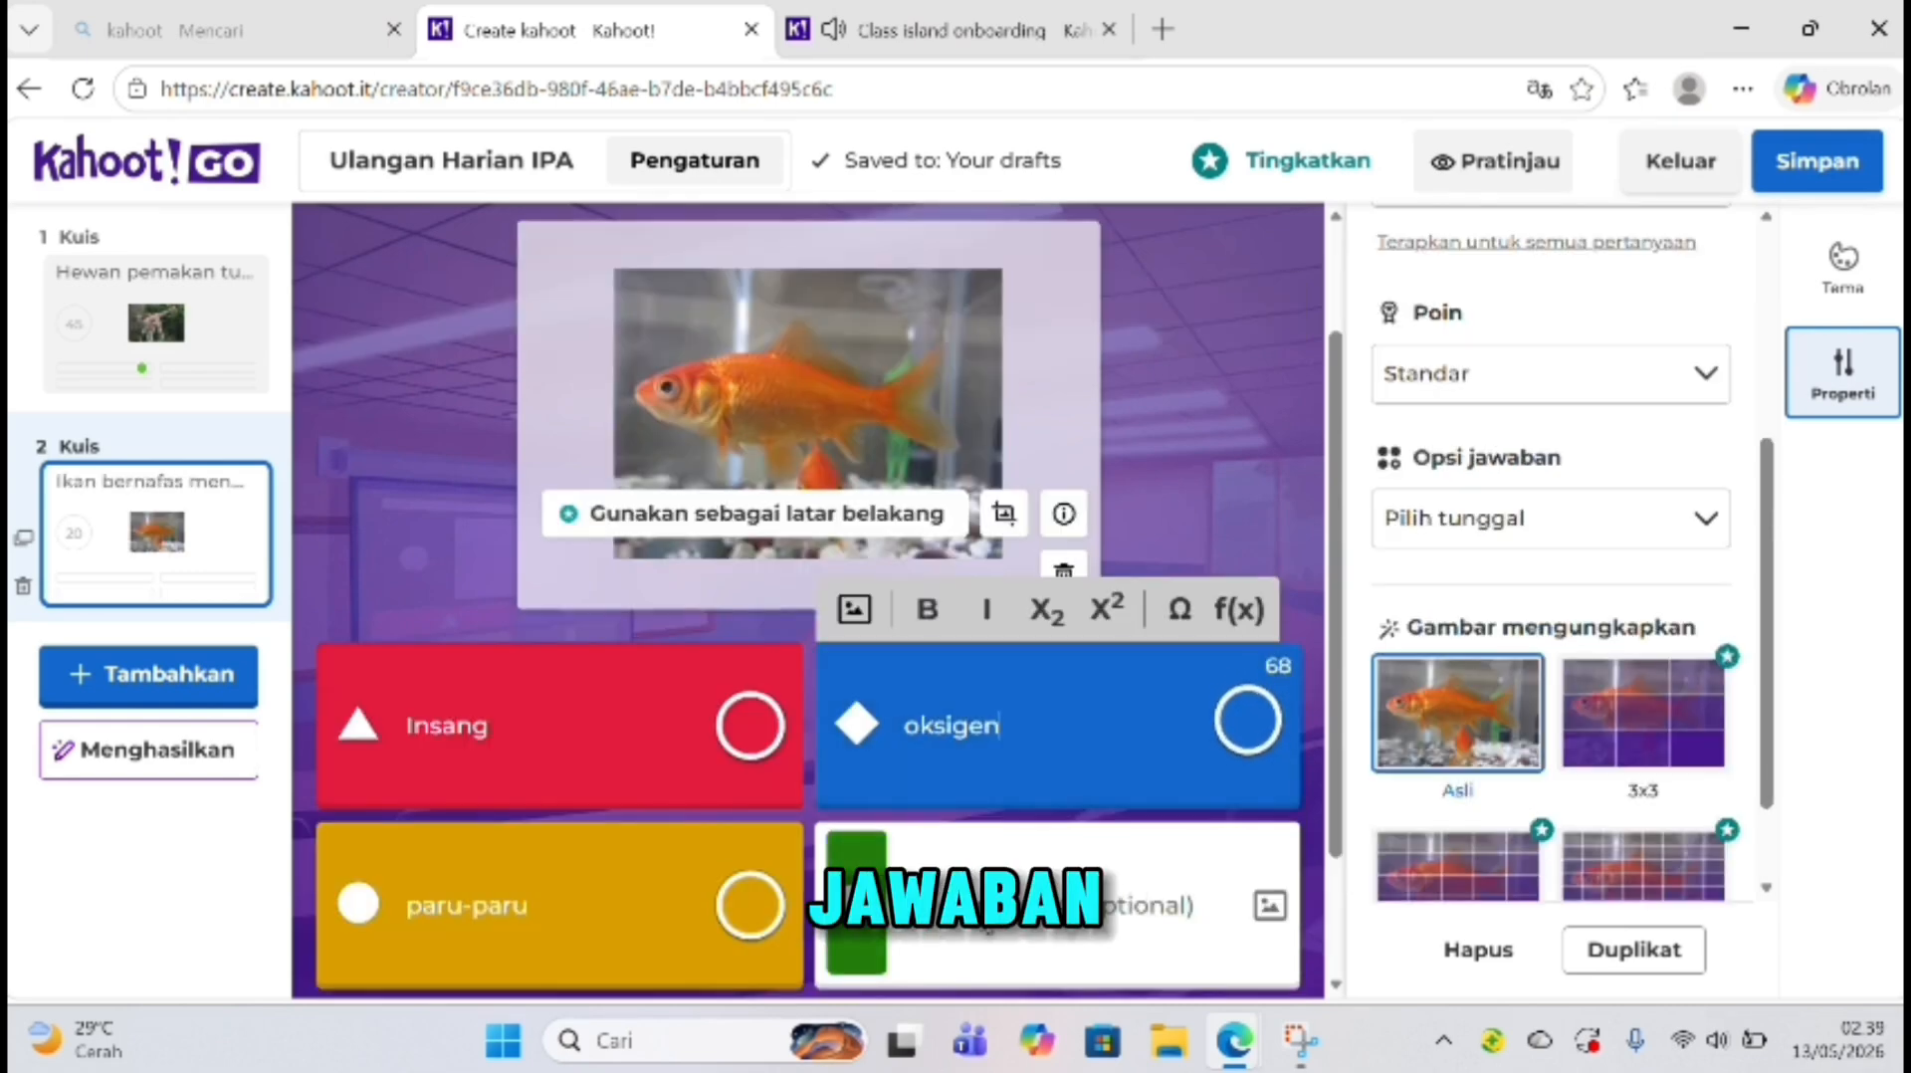
Step: Enter "karbondioksida" as the fourth answer of the second question
left_click(982, 908)
type("karbon")
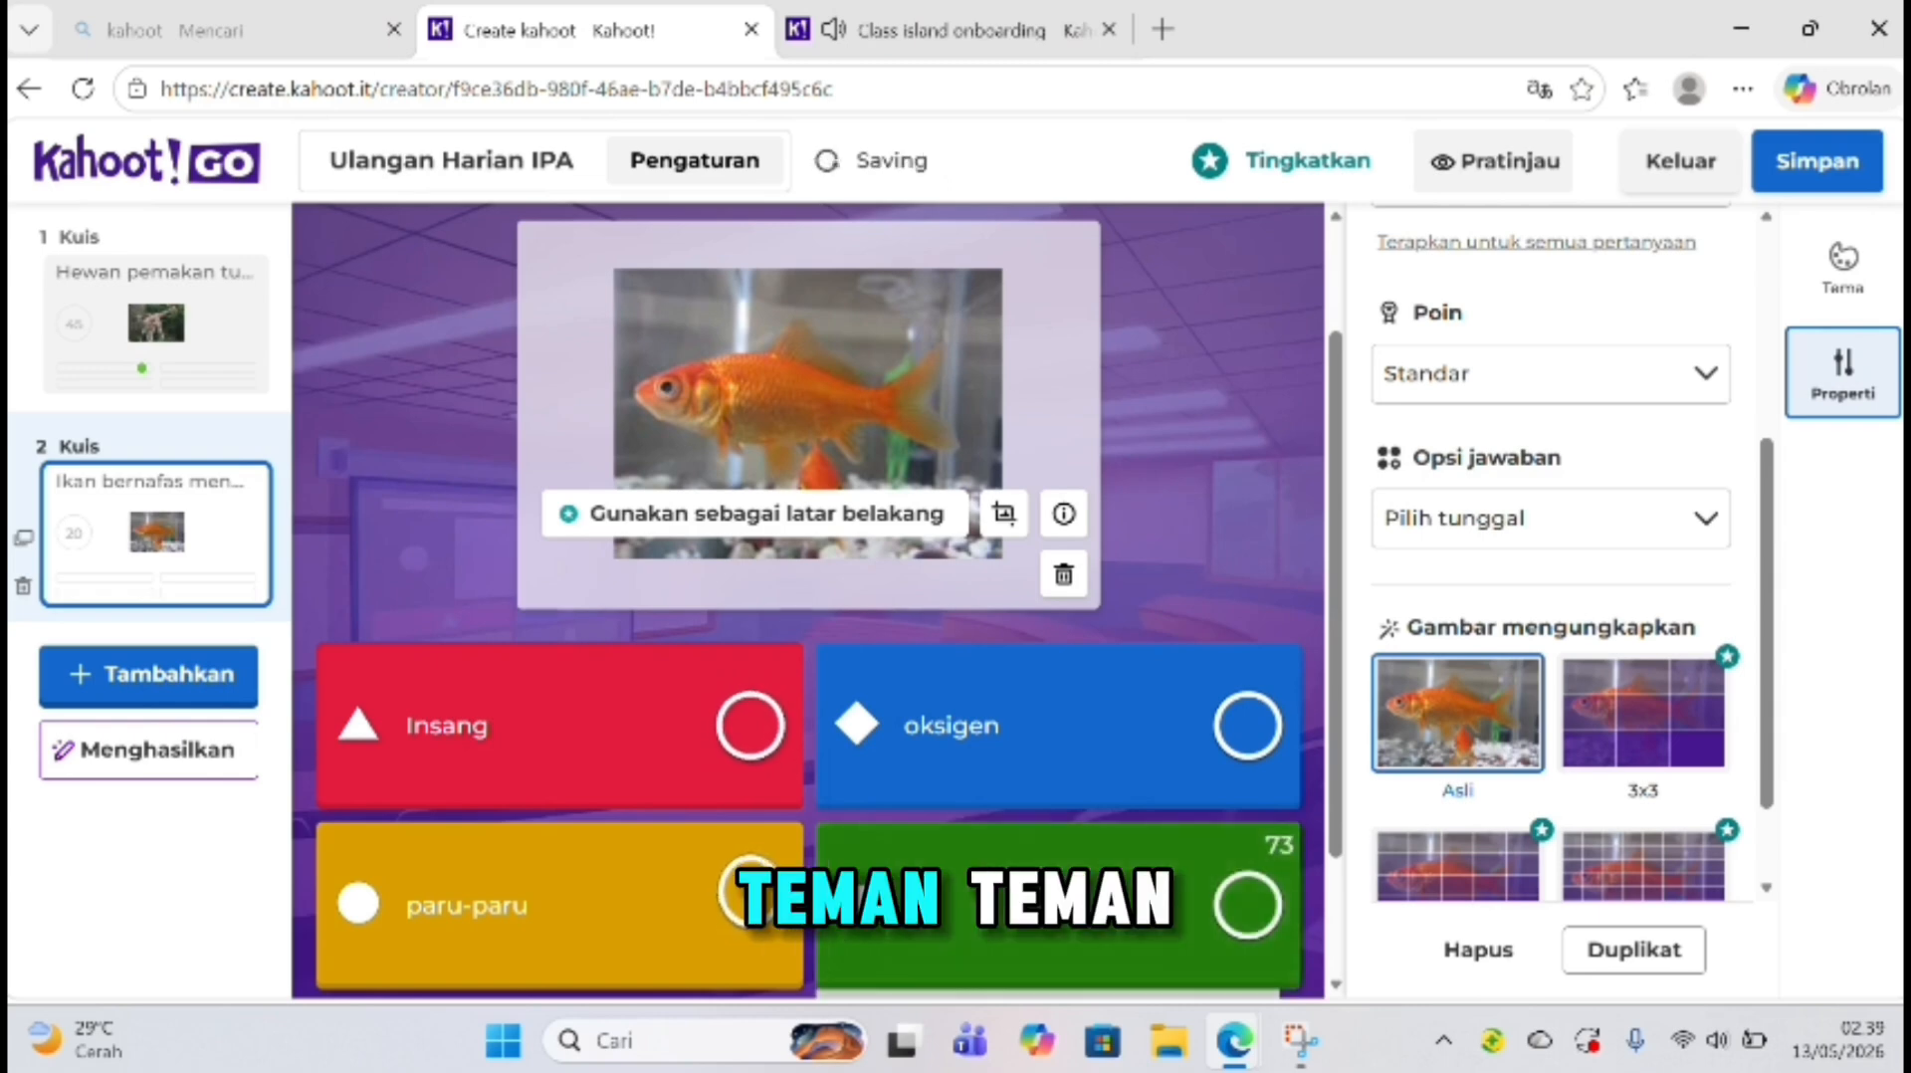
type("di")
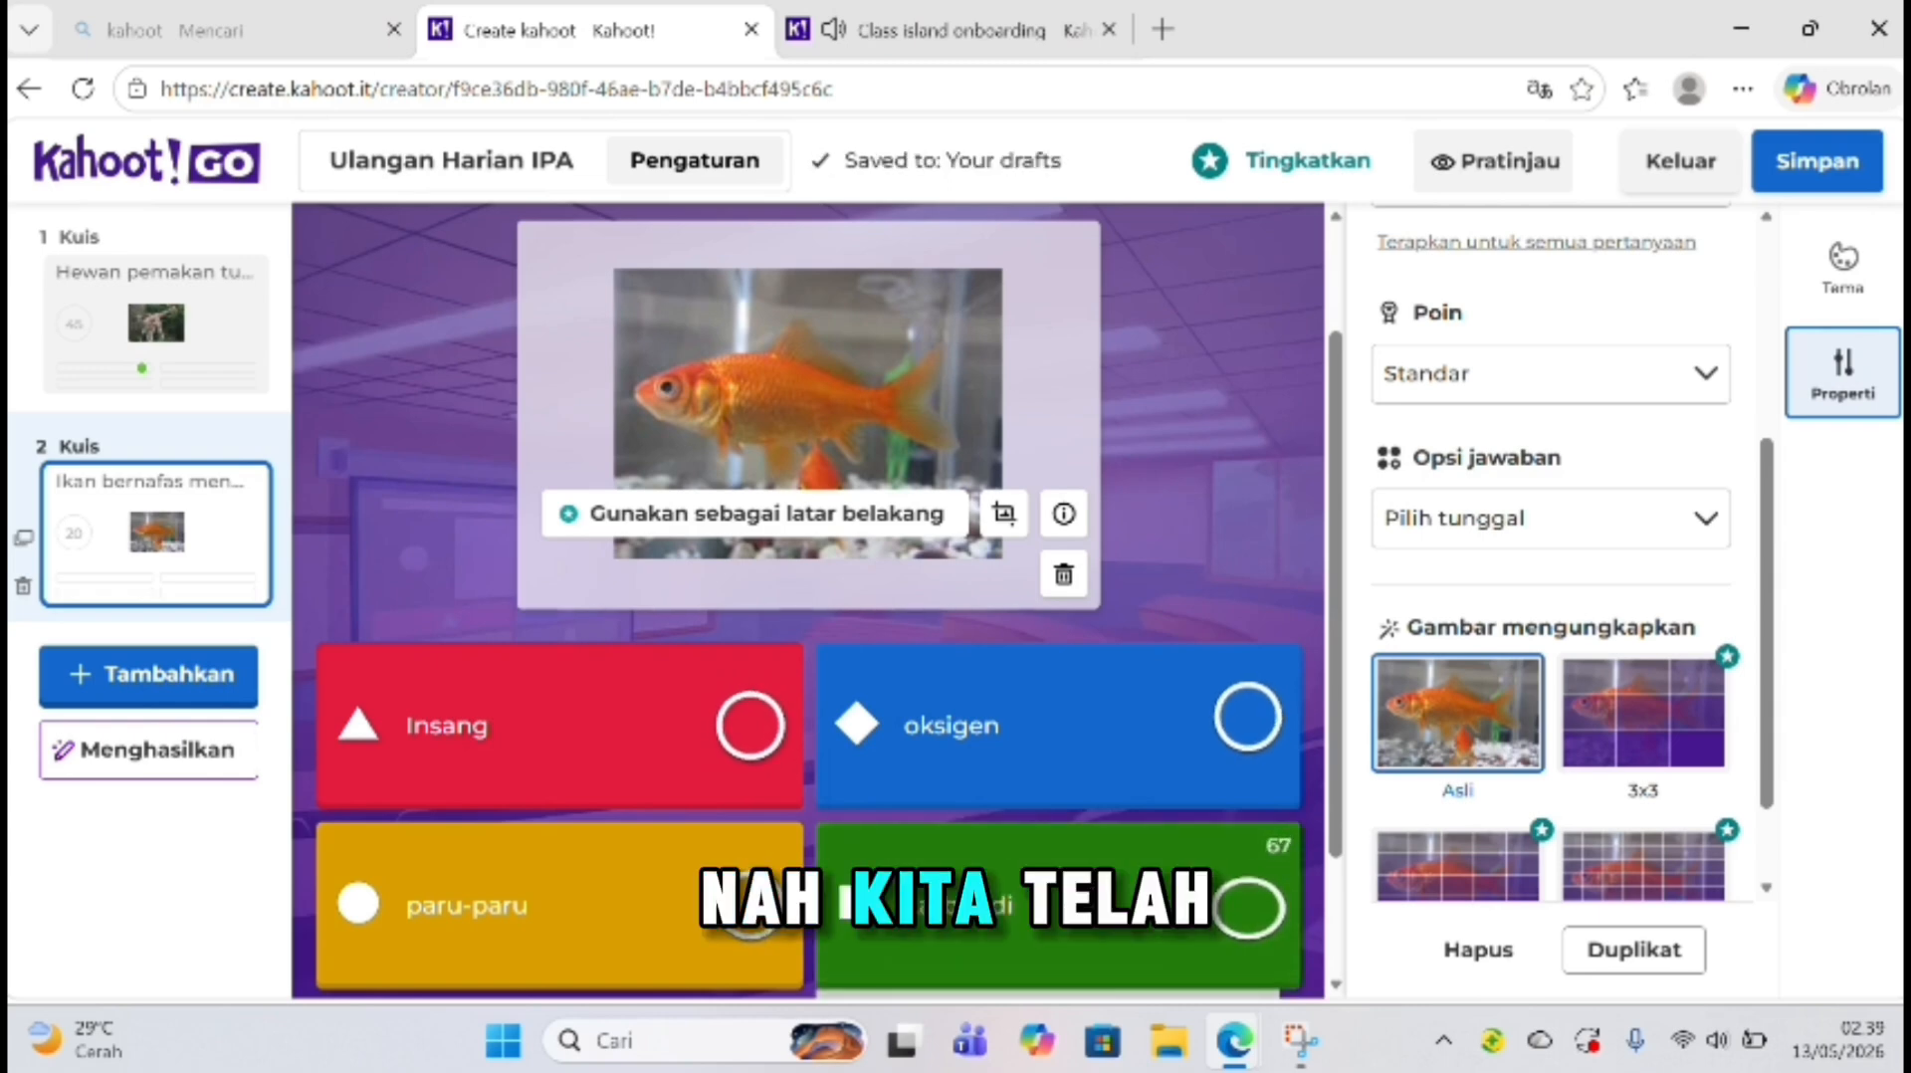
type("oksida")
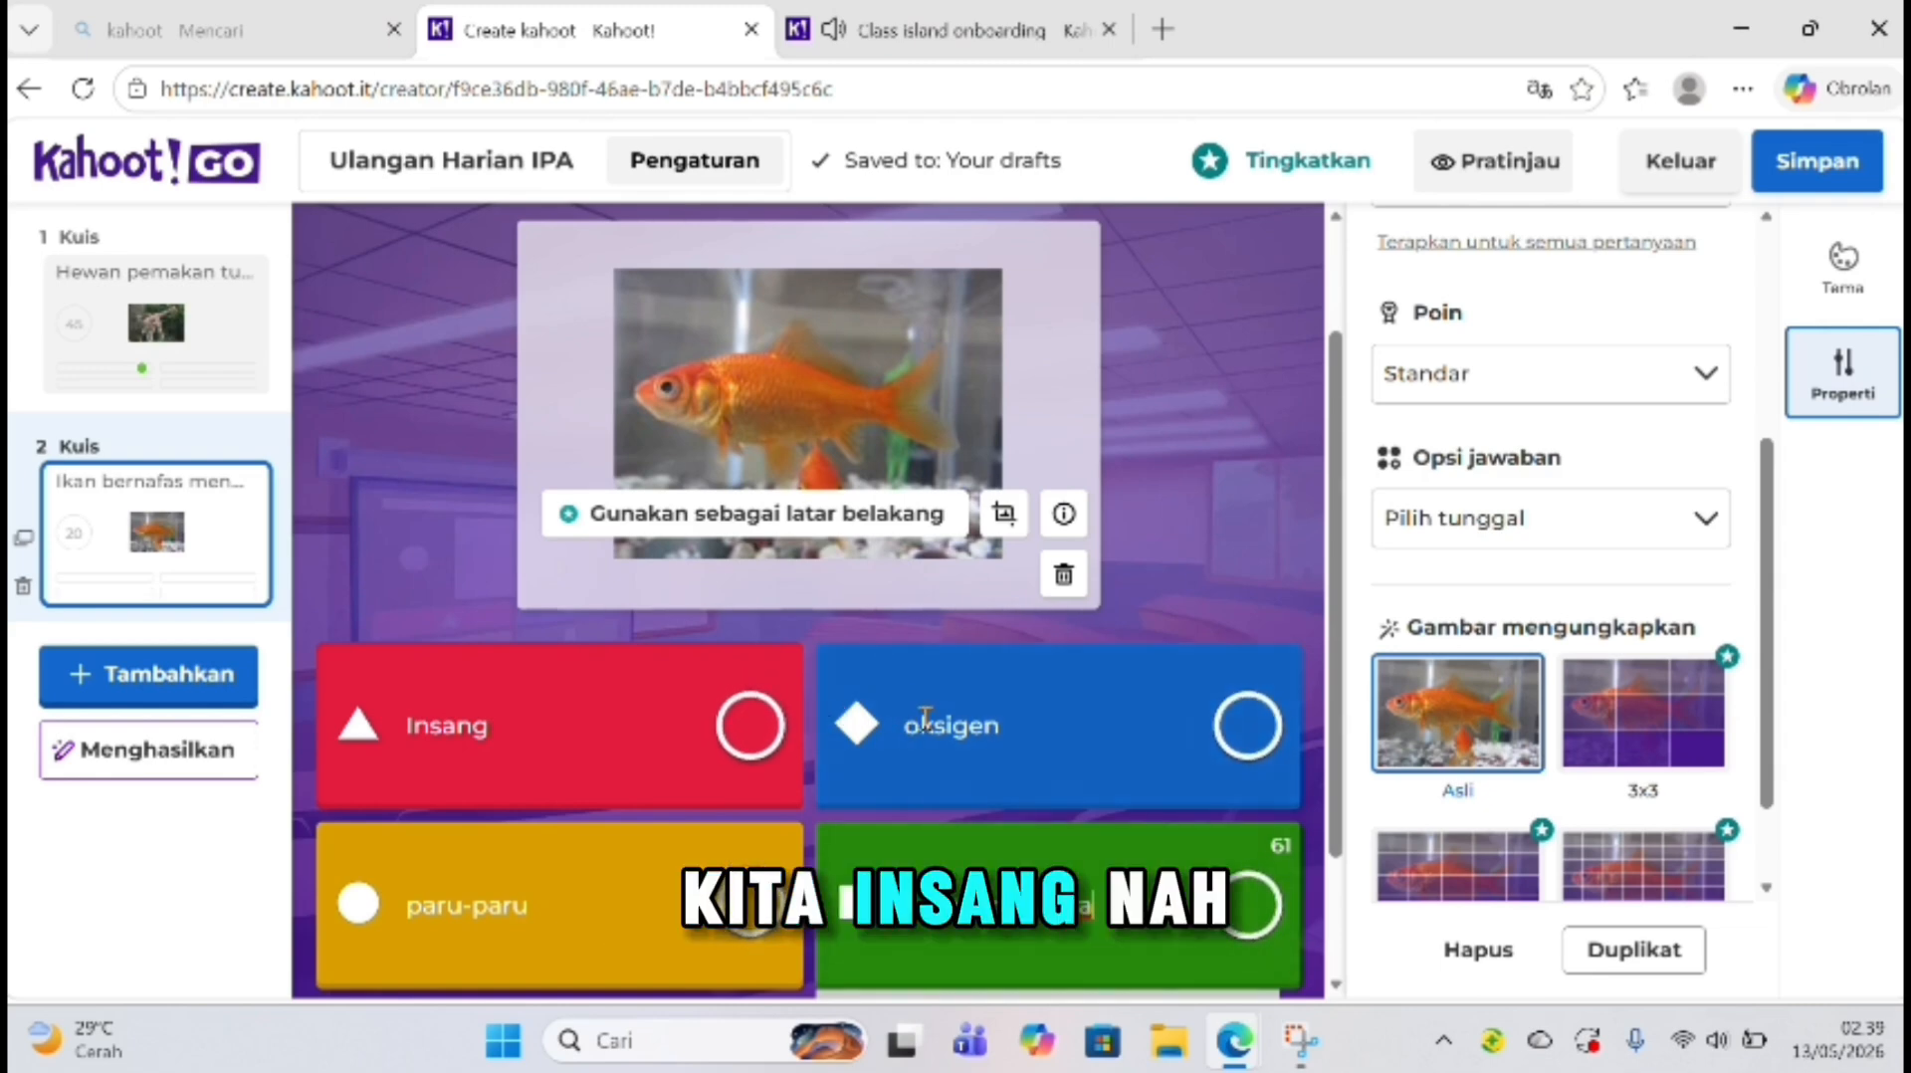
Step: Mark "Insang" as the correct answer of the fish question
scroll(1165, 589, "up", 1)
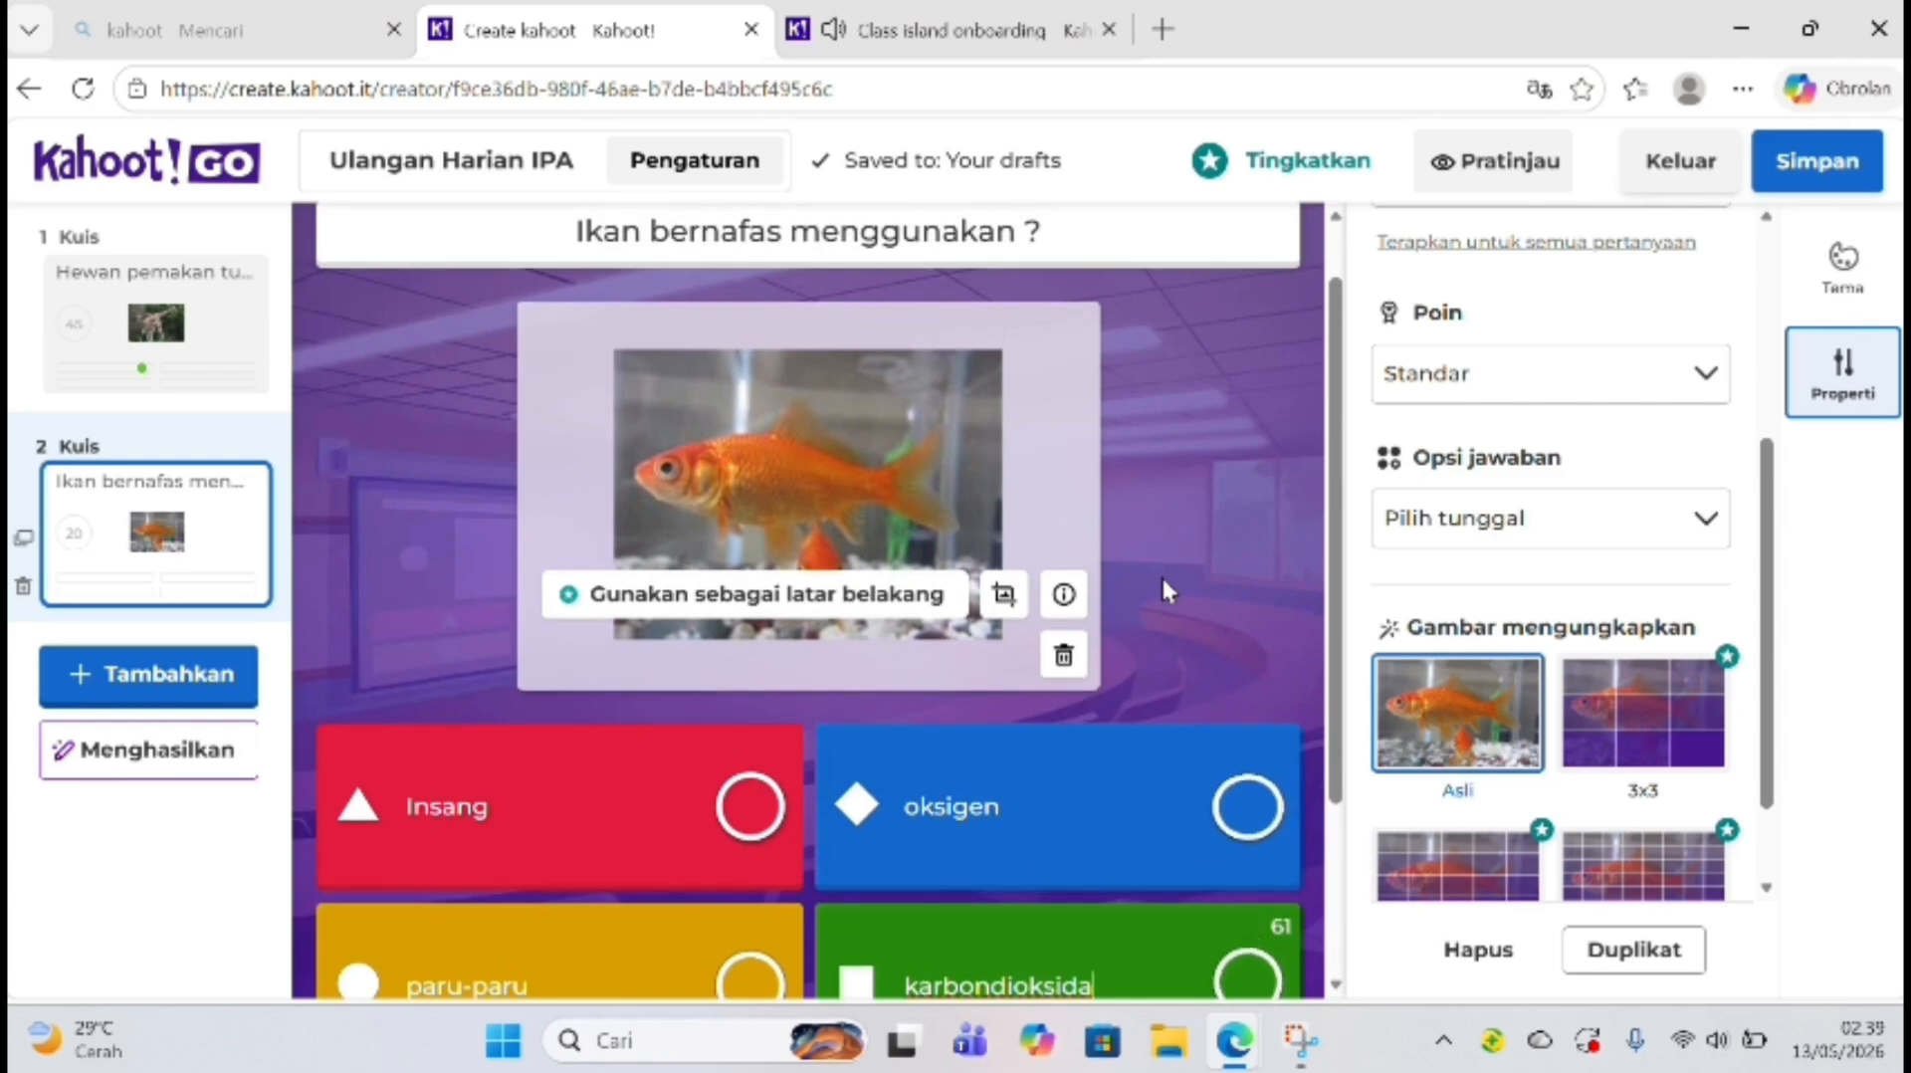
scroll(1131, 484, "down", 2)
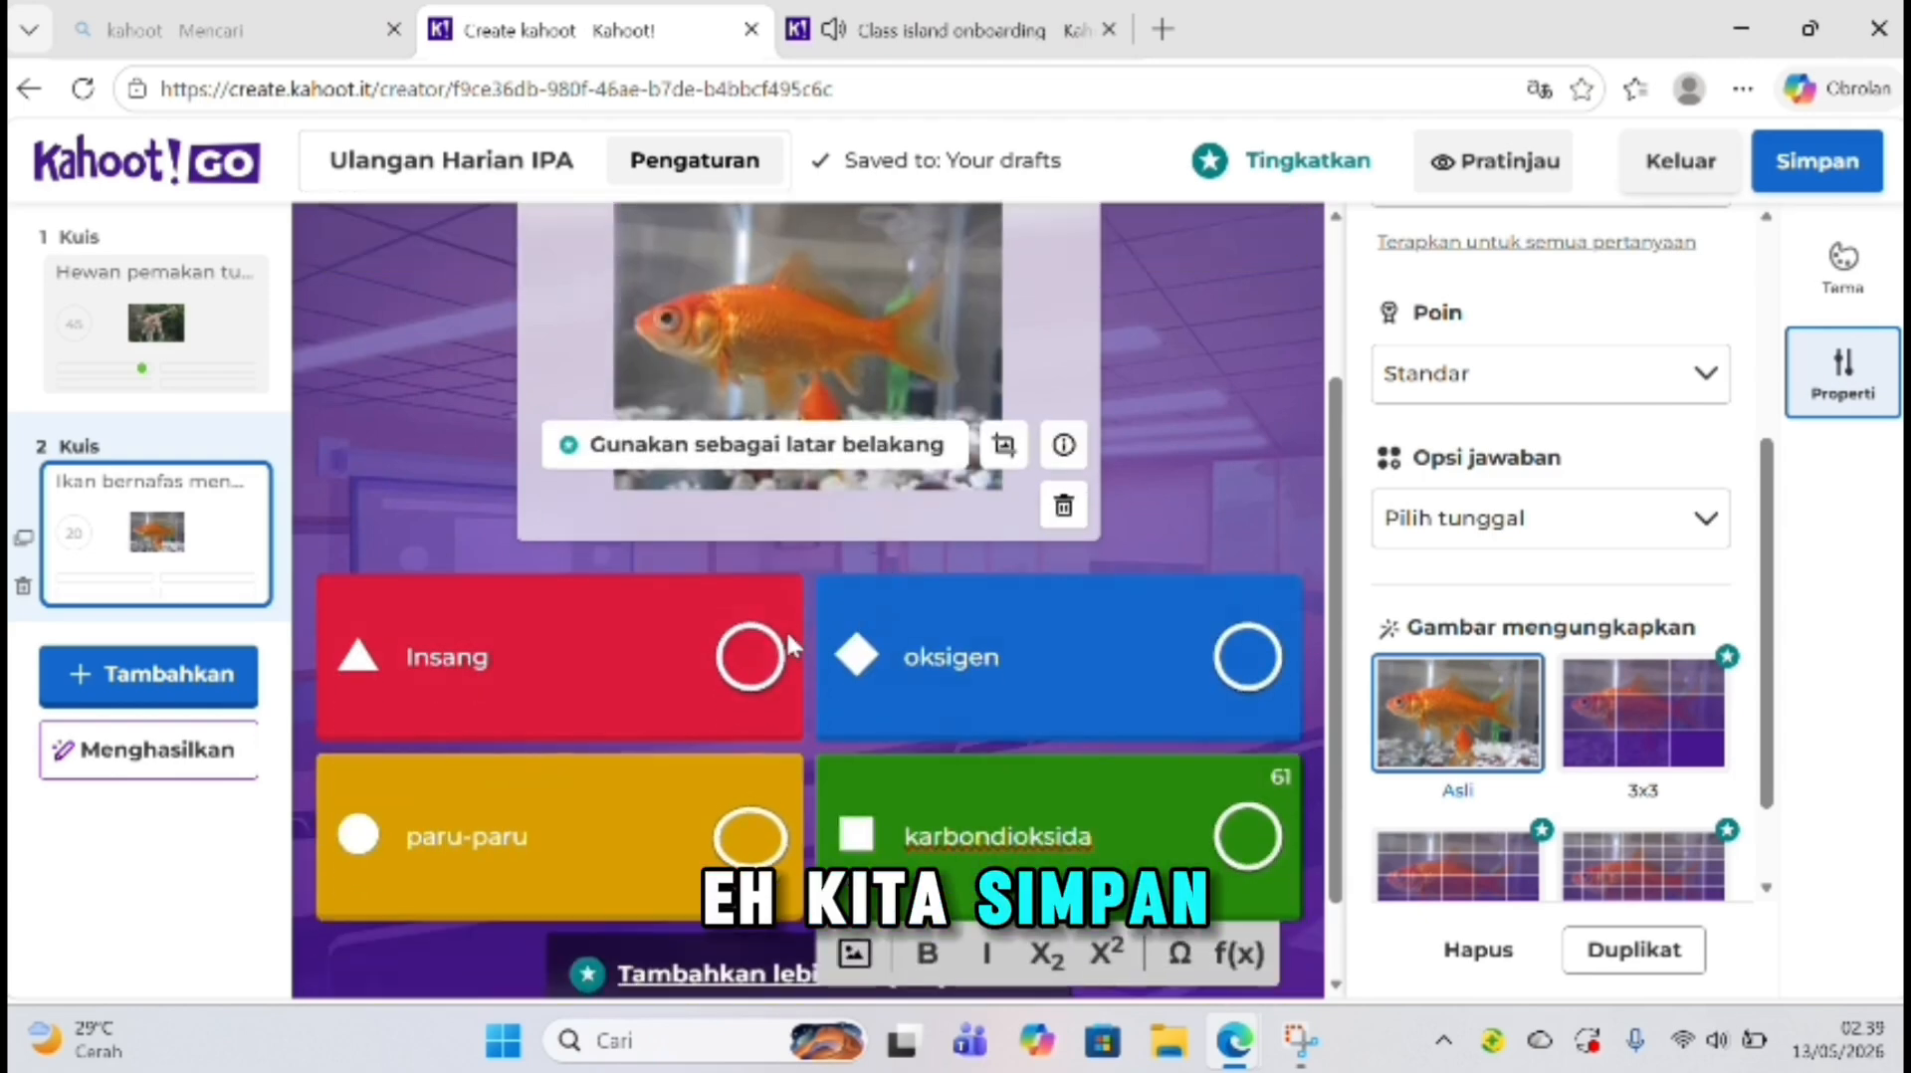
left_click(761, 659)
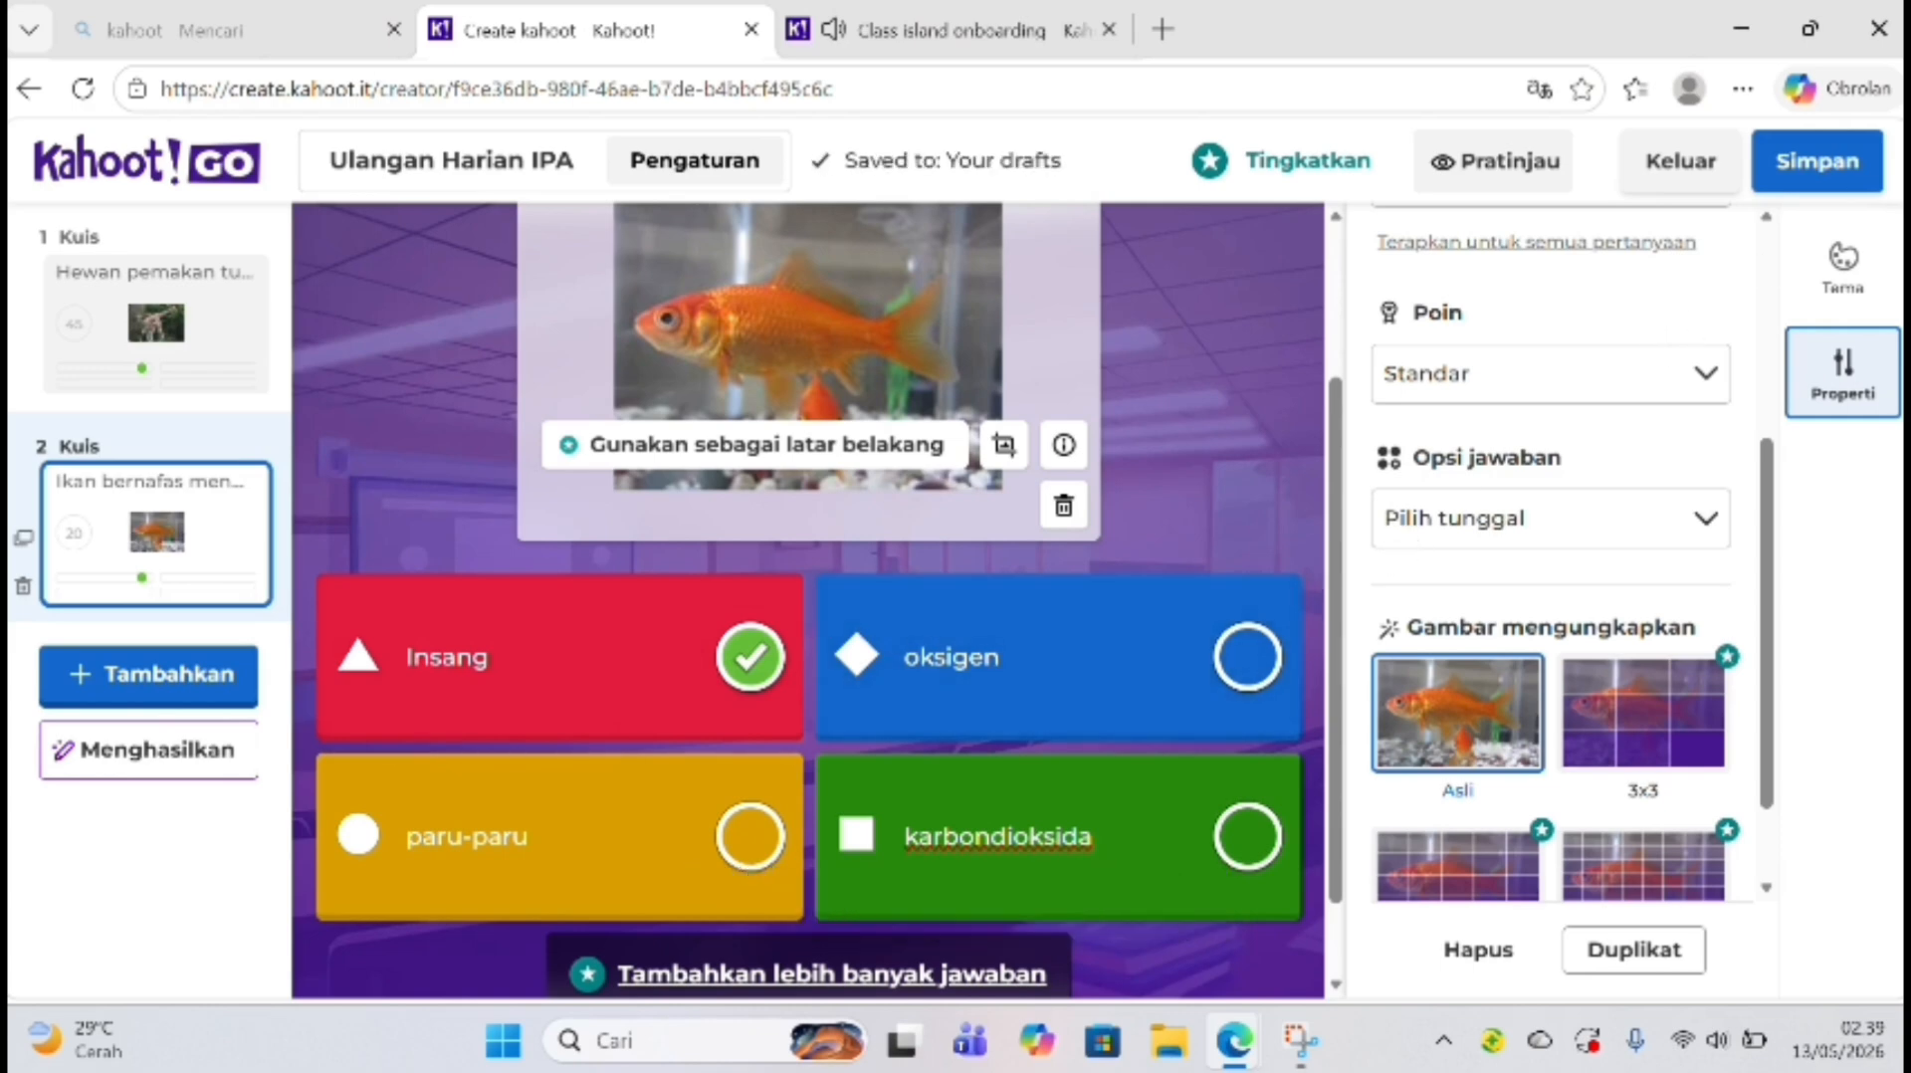
Step: Save the finished kahoot, leave the editor and show all kahoots in the library
left_click(1840, 167)
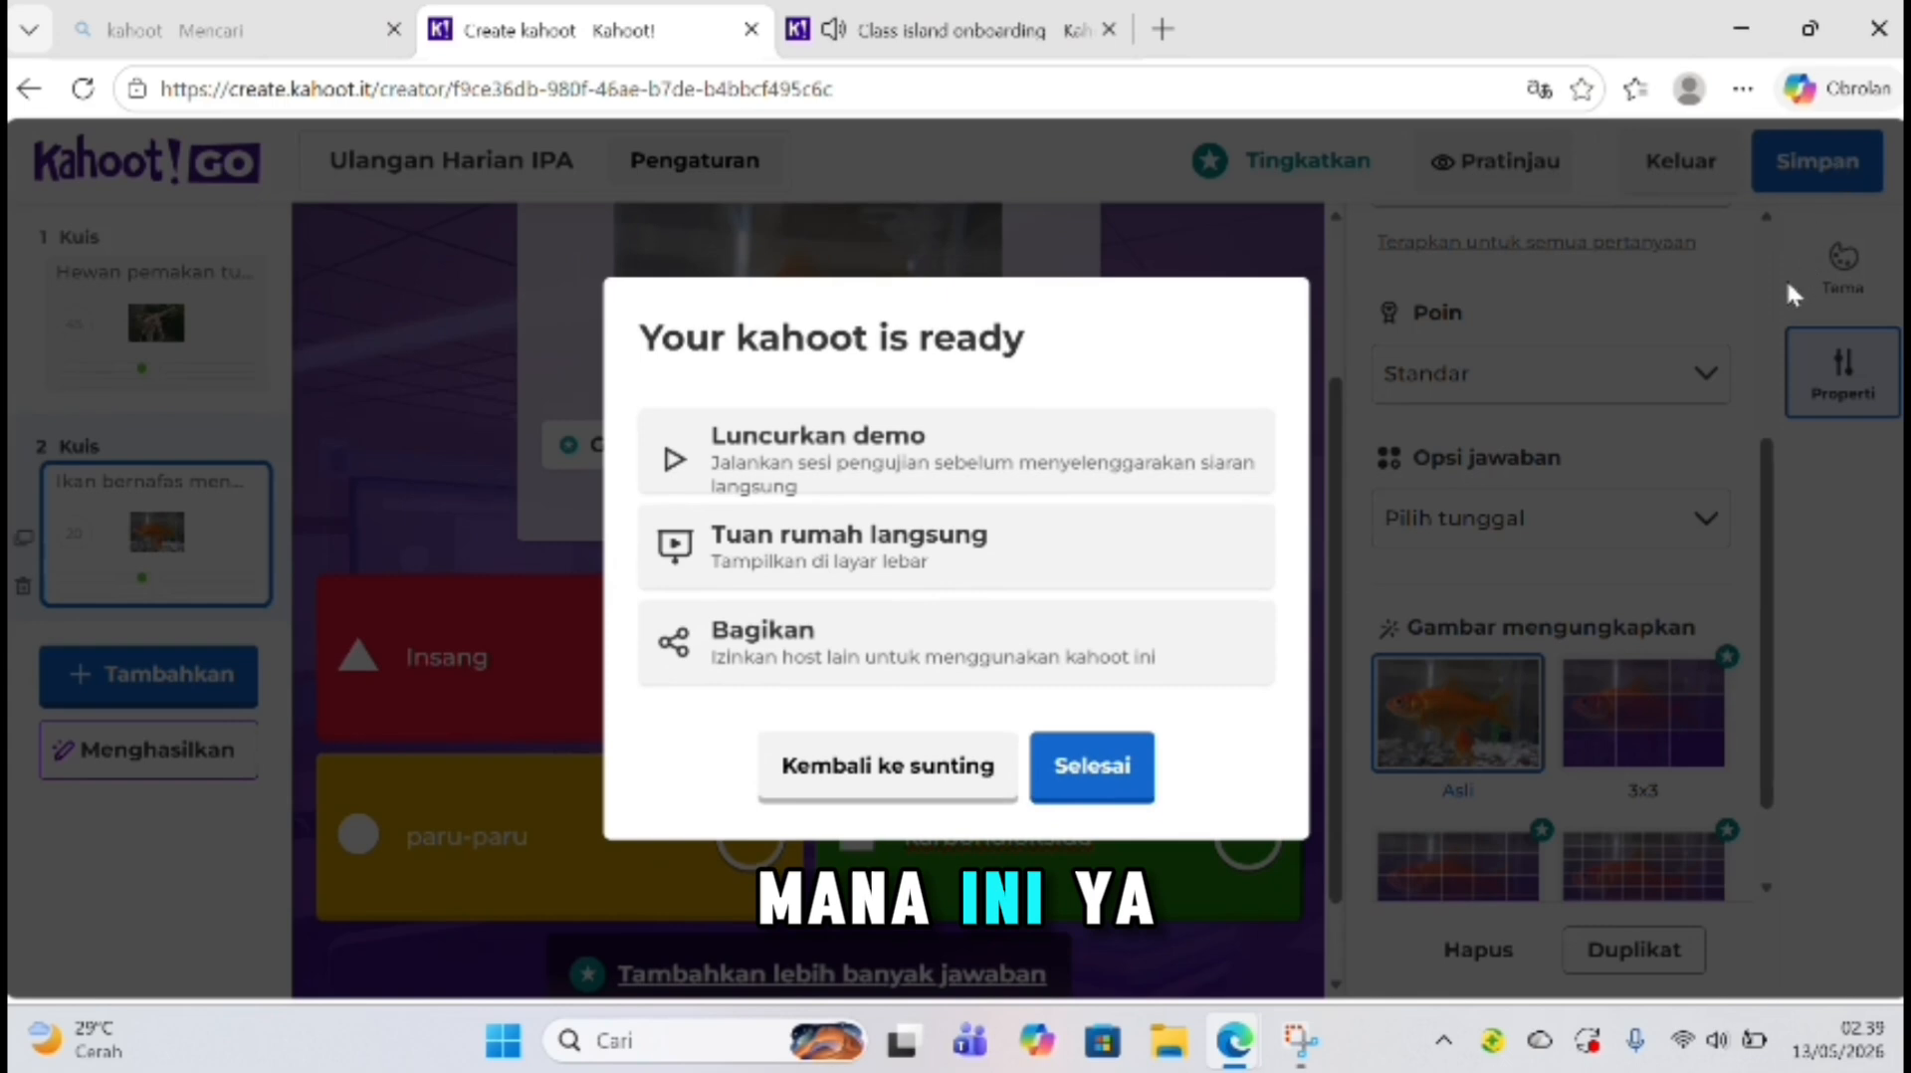
left_click(1117, 777)
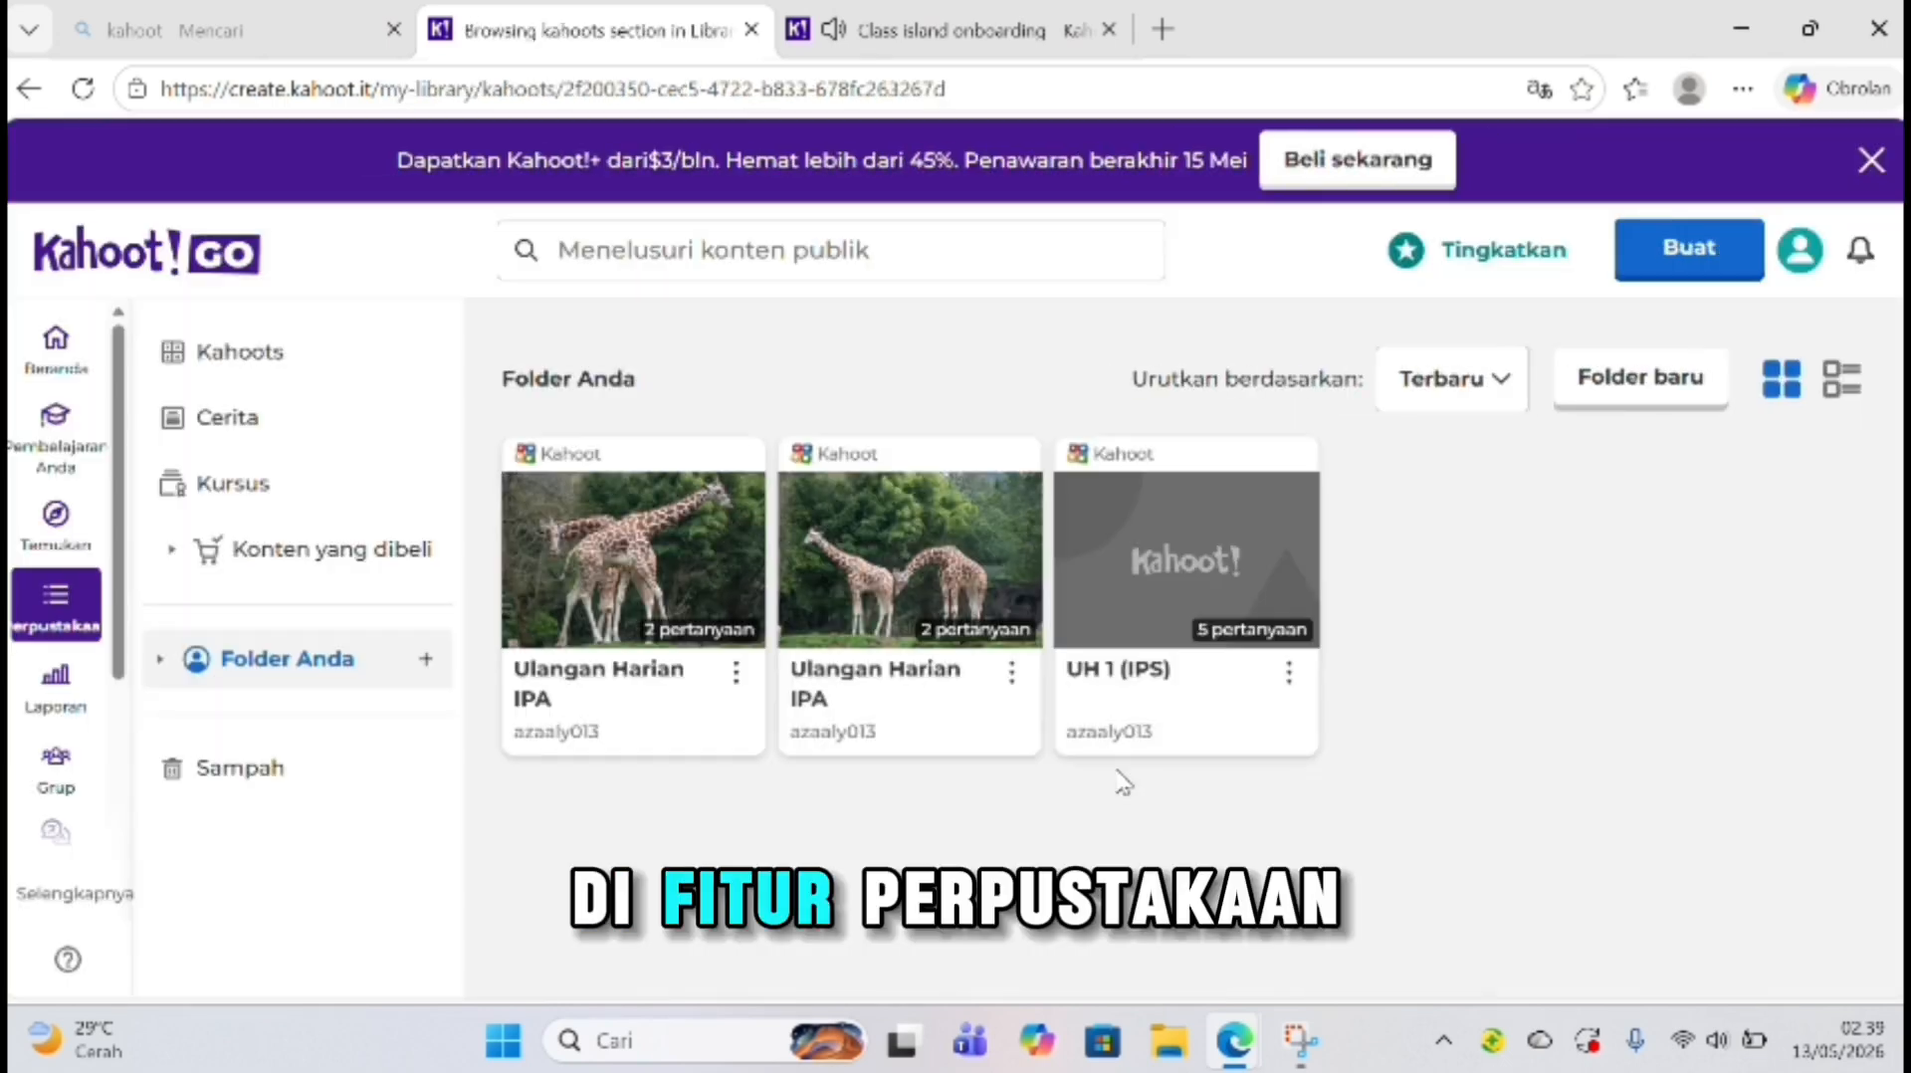
mouse_move(638, 602)
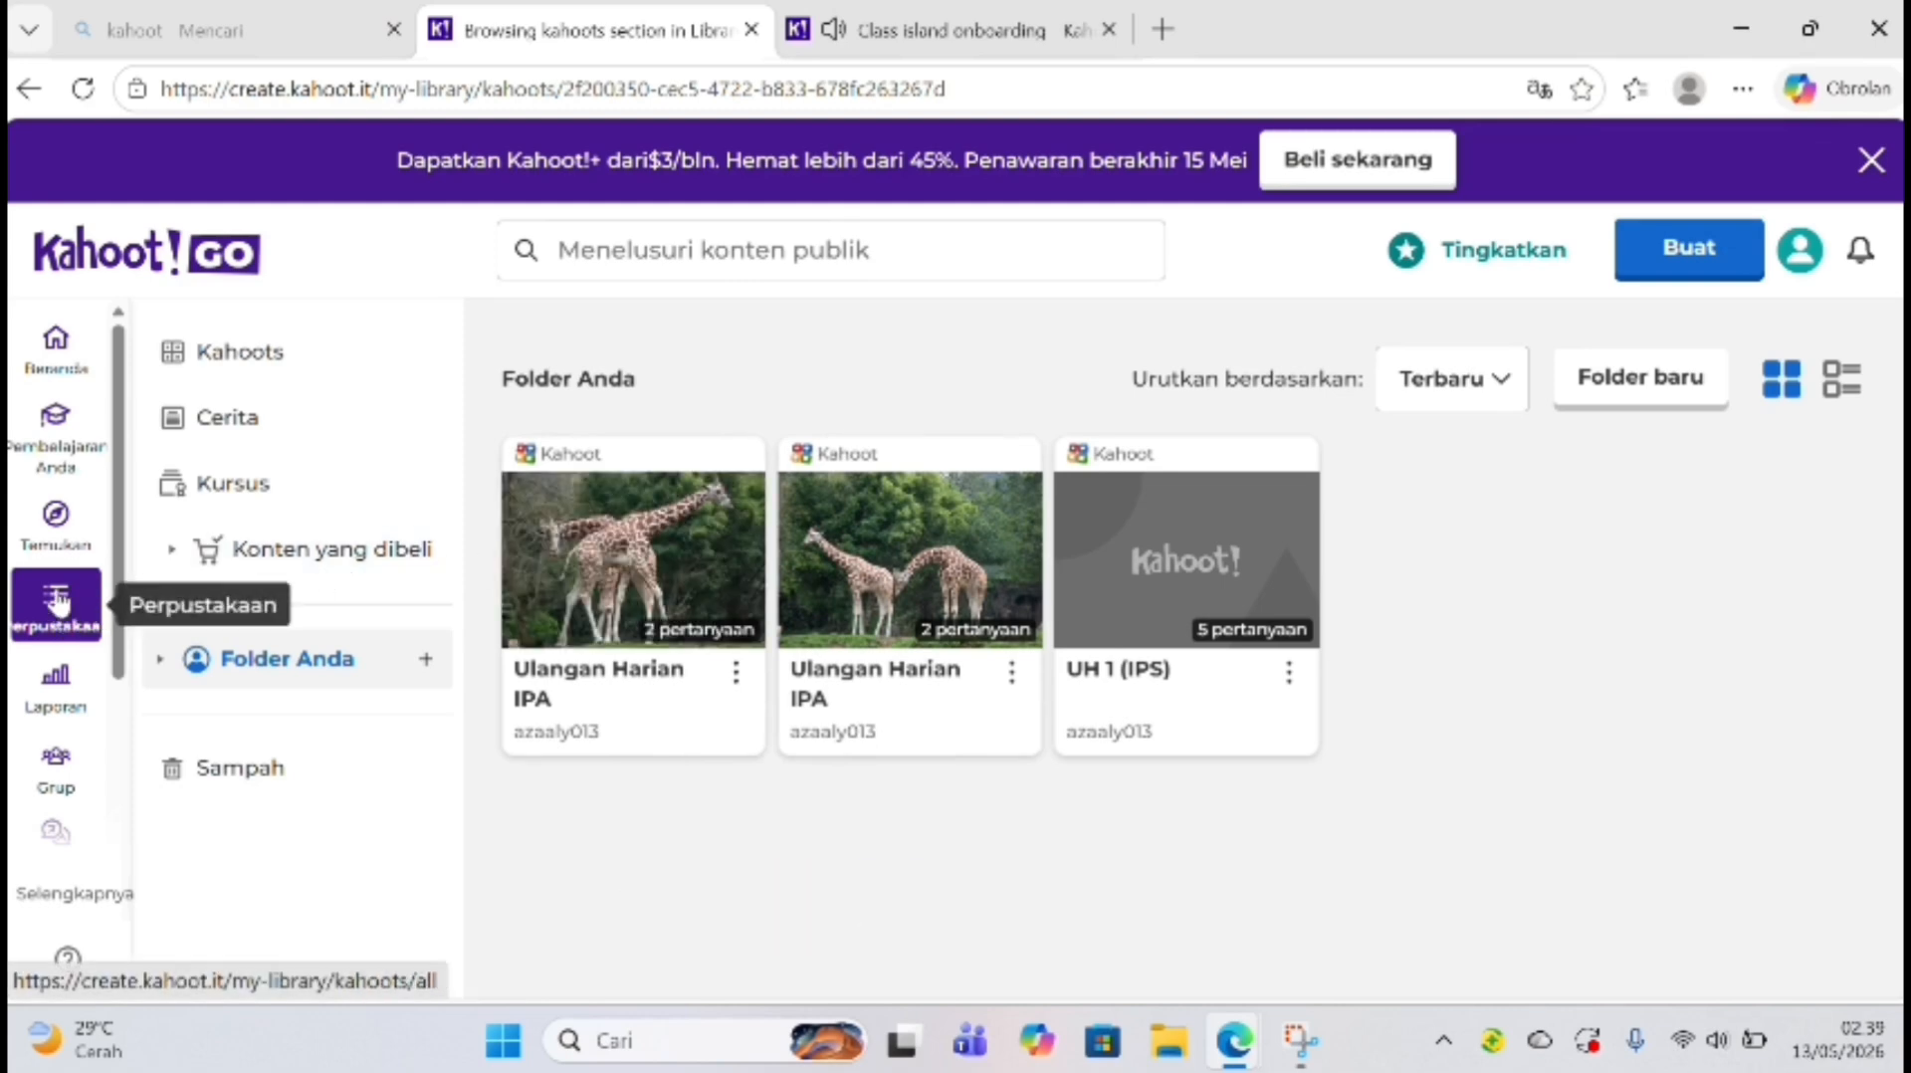
left_click(58, 601)
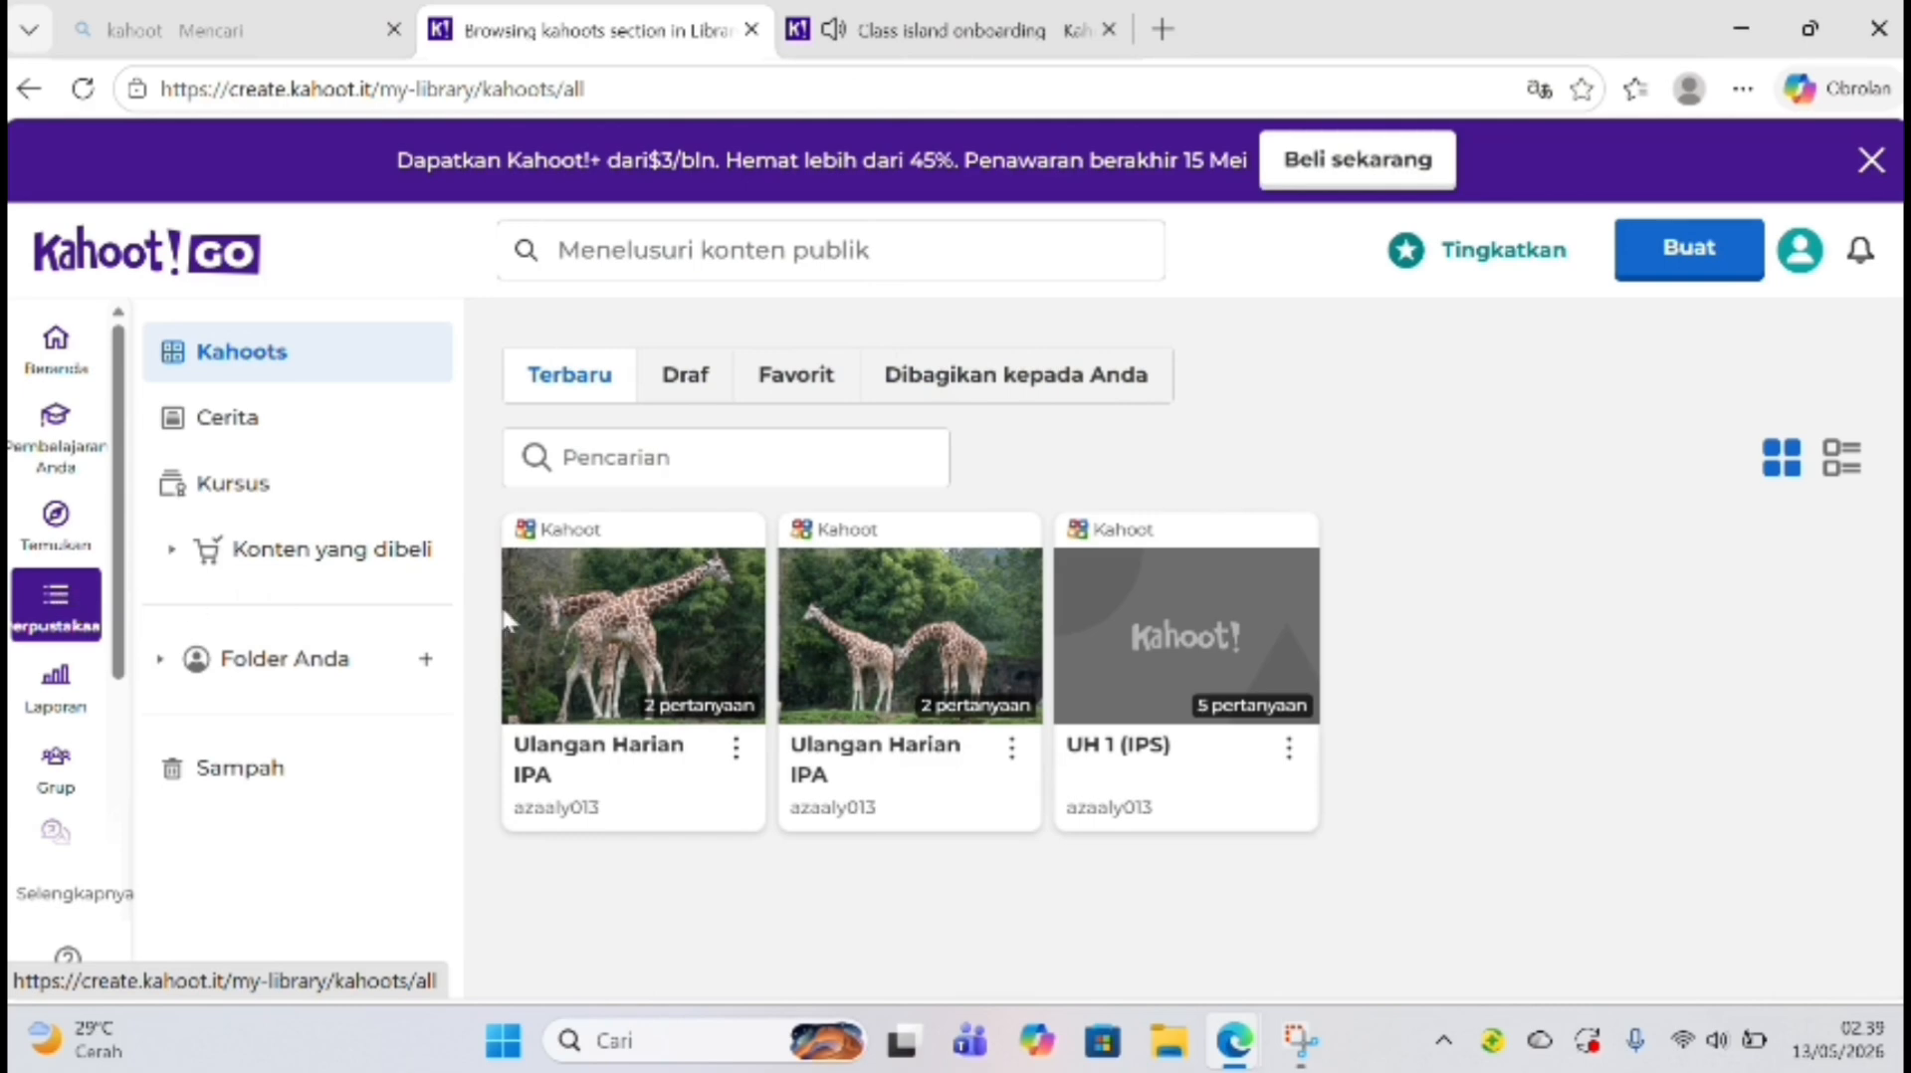
Step: Start assigning the first listed "Ulangan Harian IPA" kahoot and set its deadline date to Juni 1, 2026
mouse_move(647, 669)
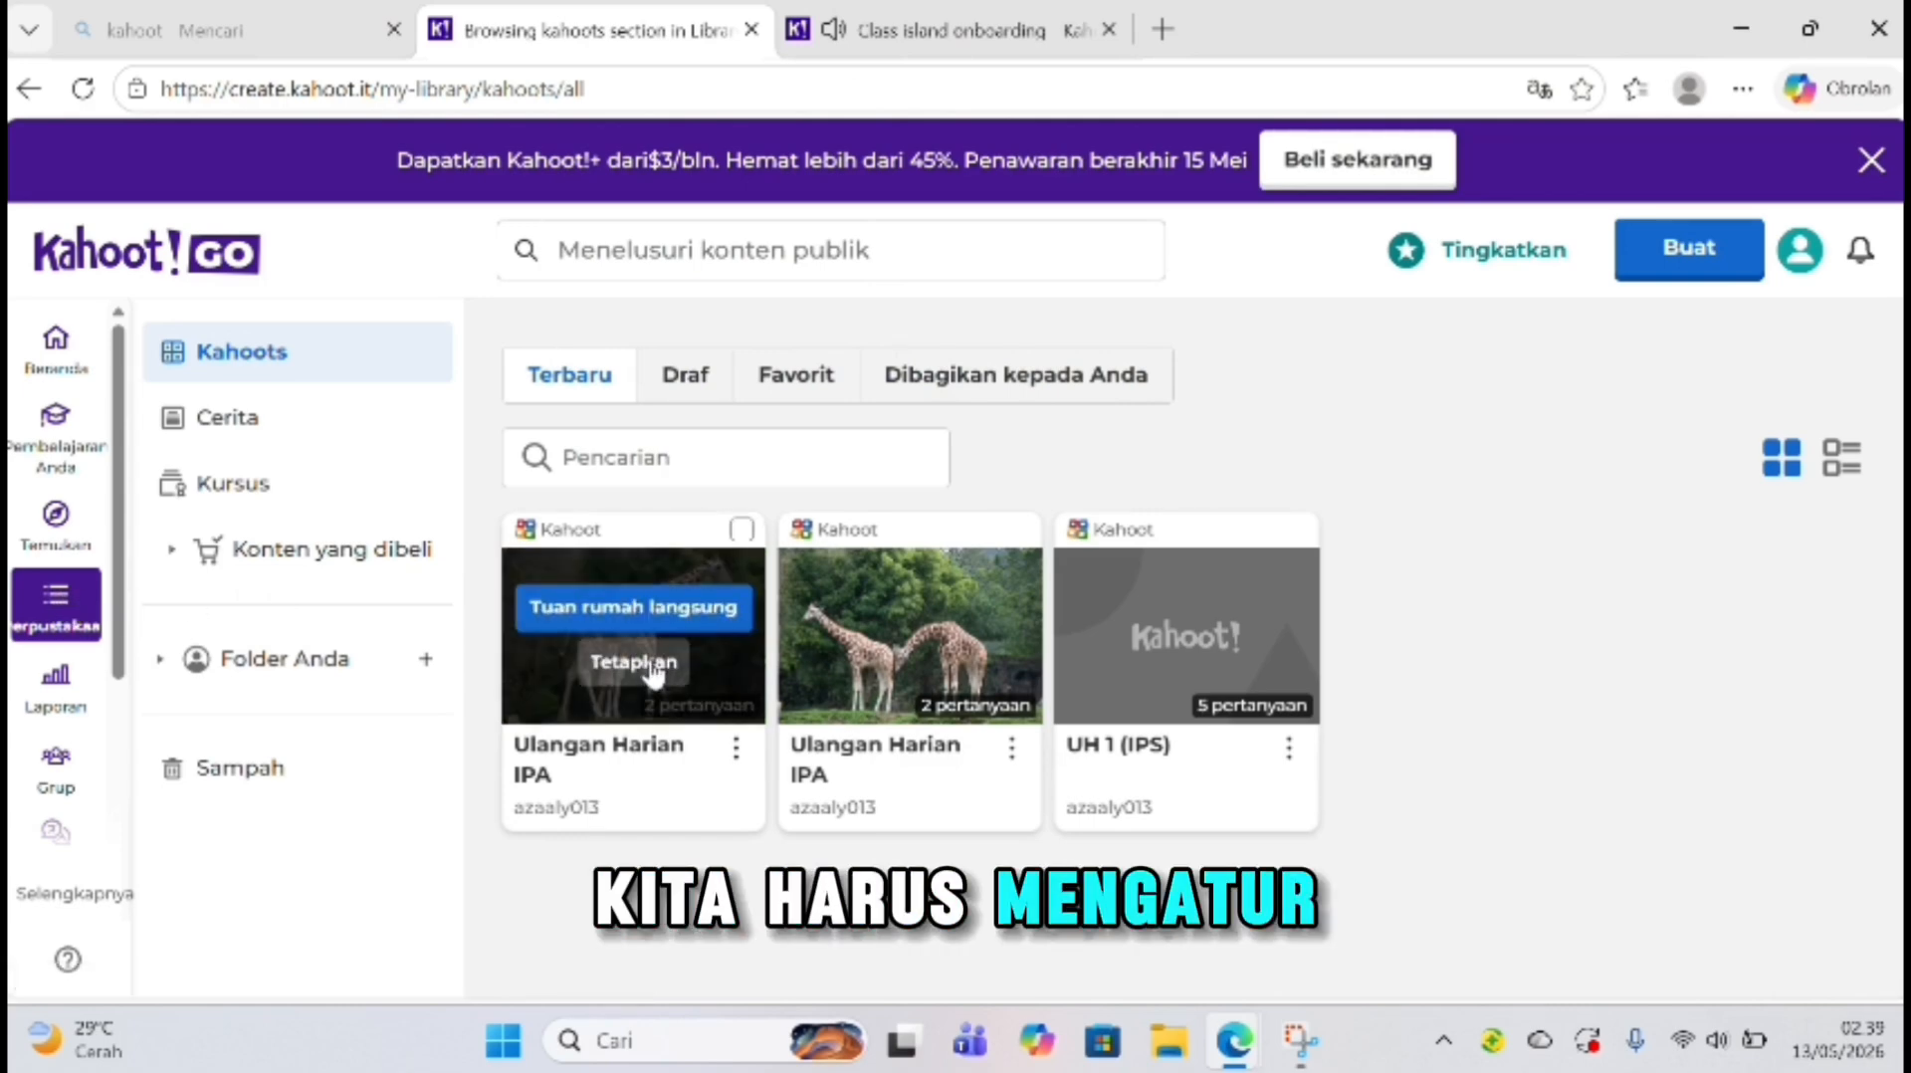
left_click(653, 673)
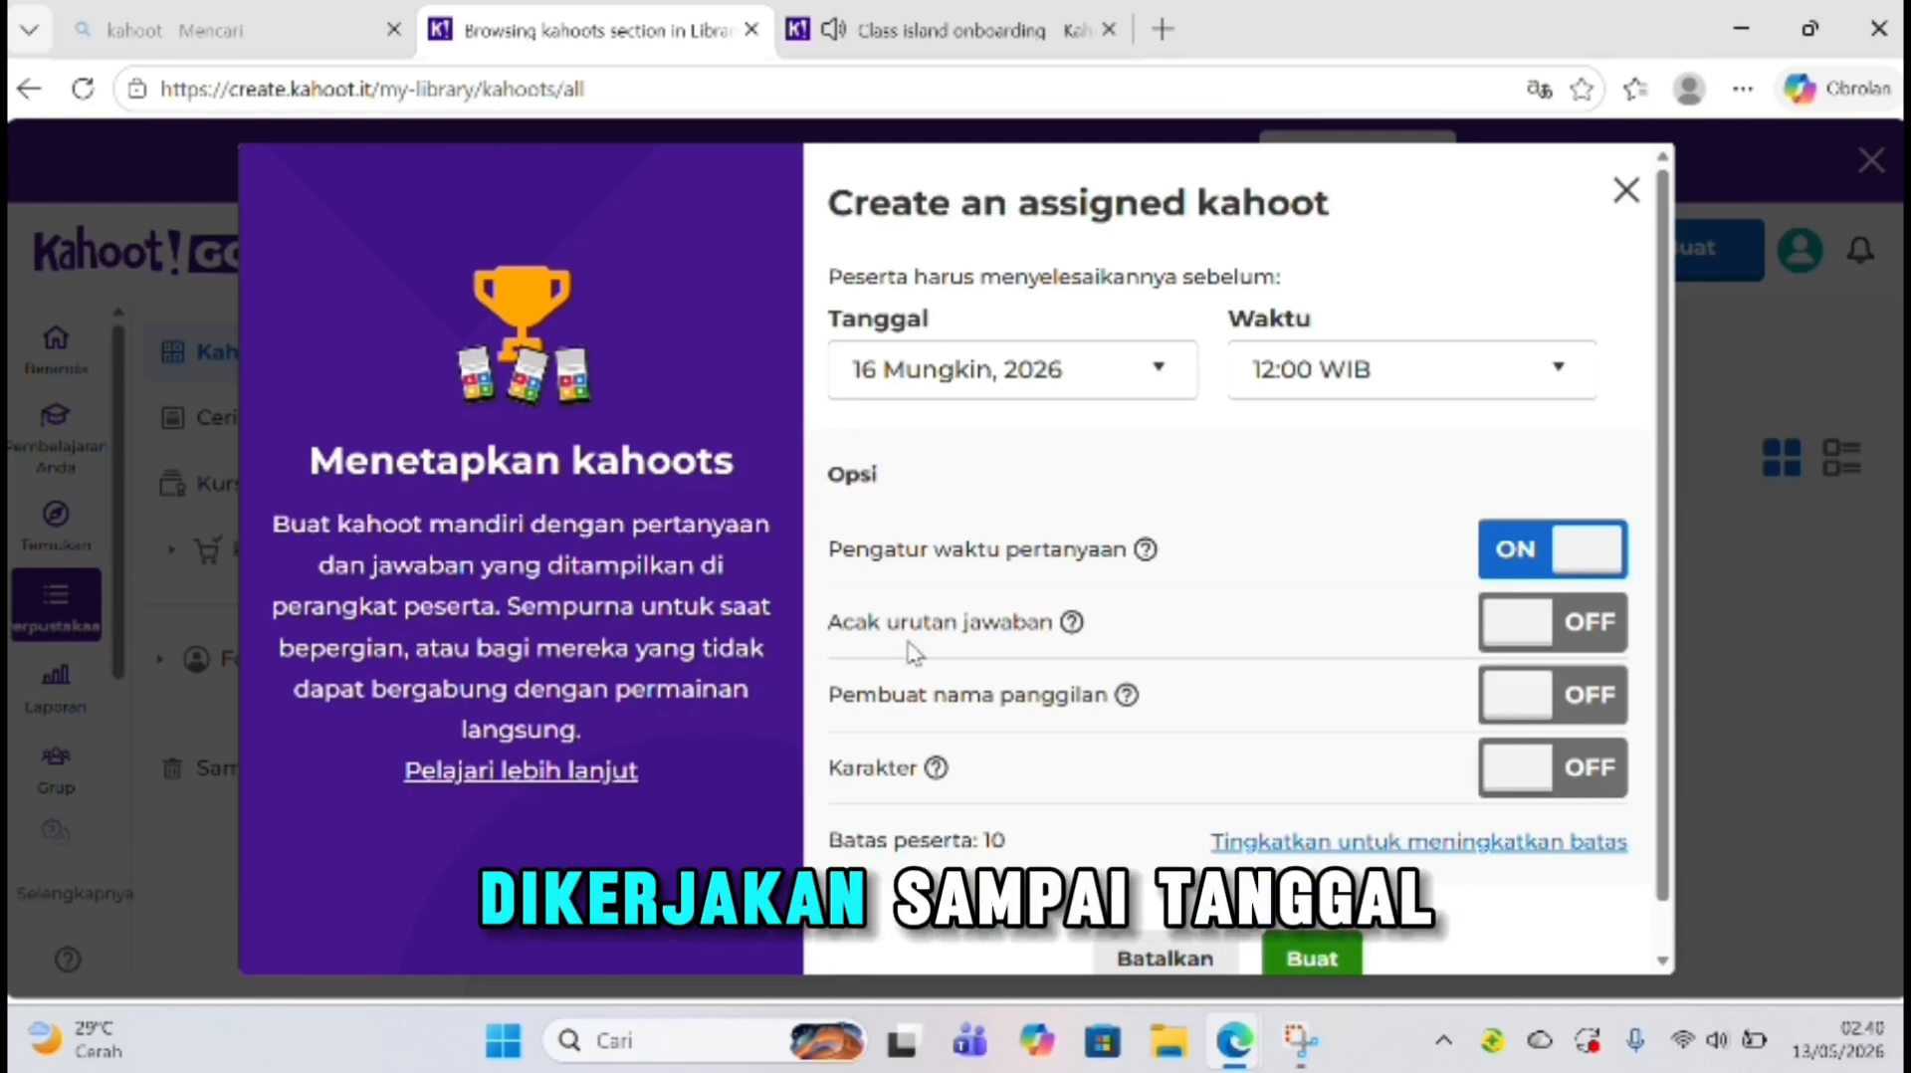
left_click(1160, 370)
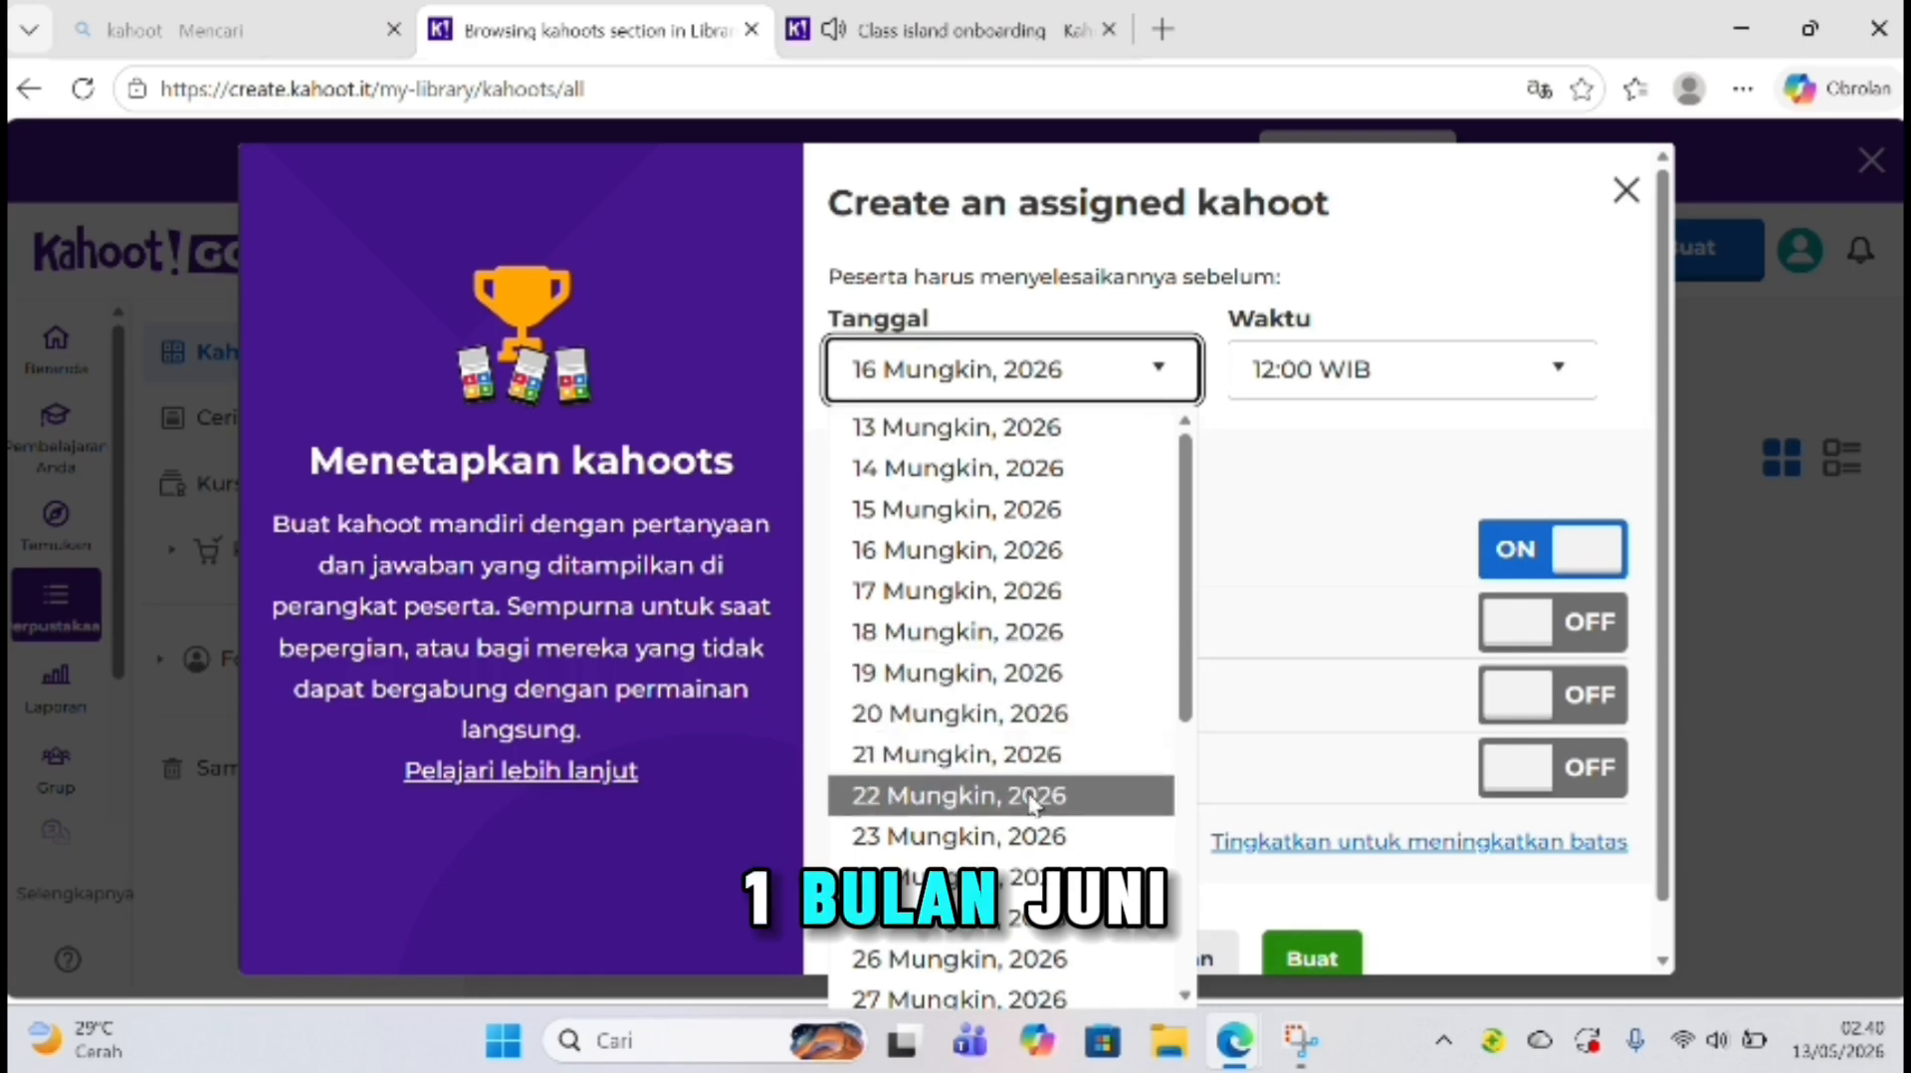
scroll(1033, 801, "down", 1)
scroll(1033, 802, "down", 3)
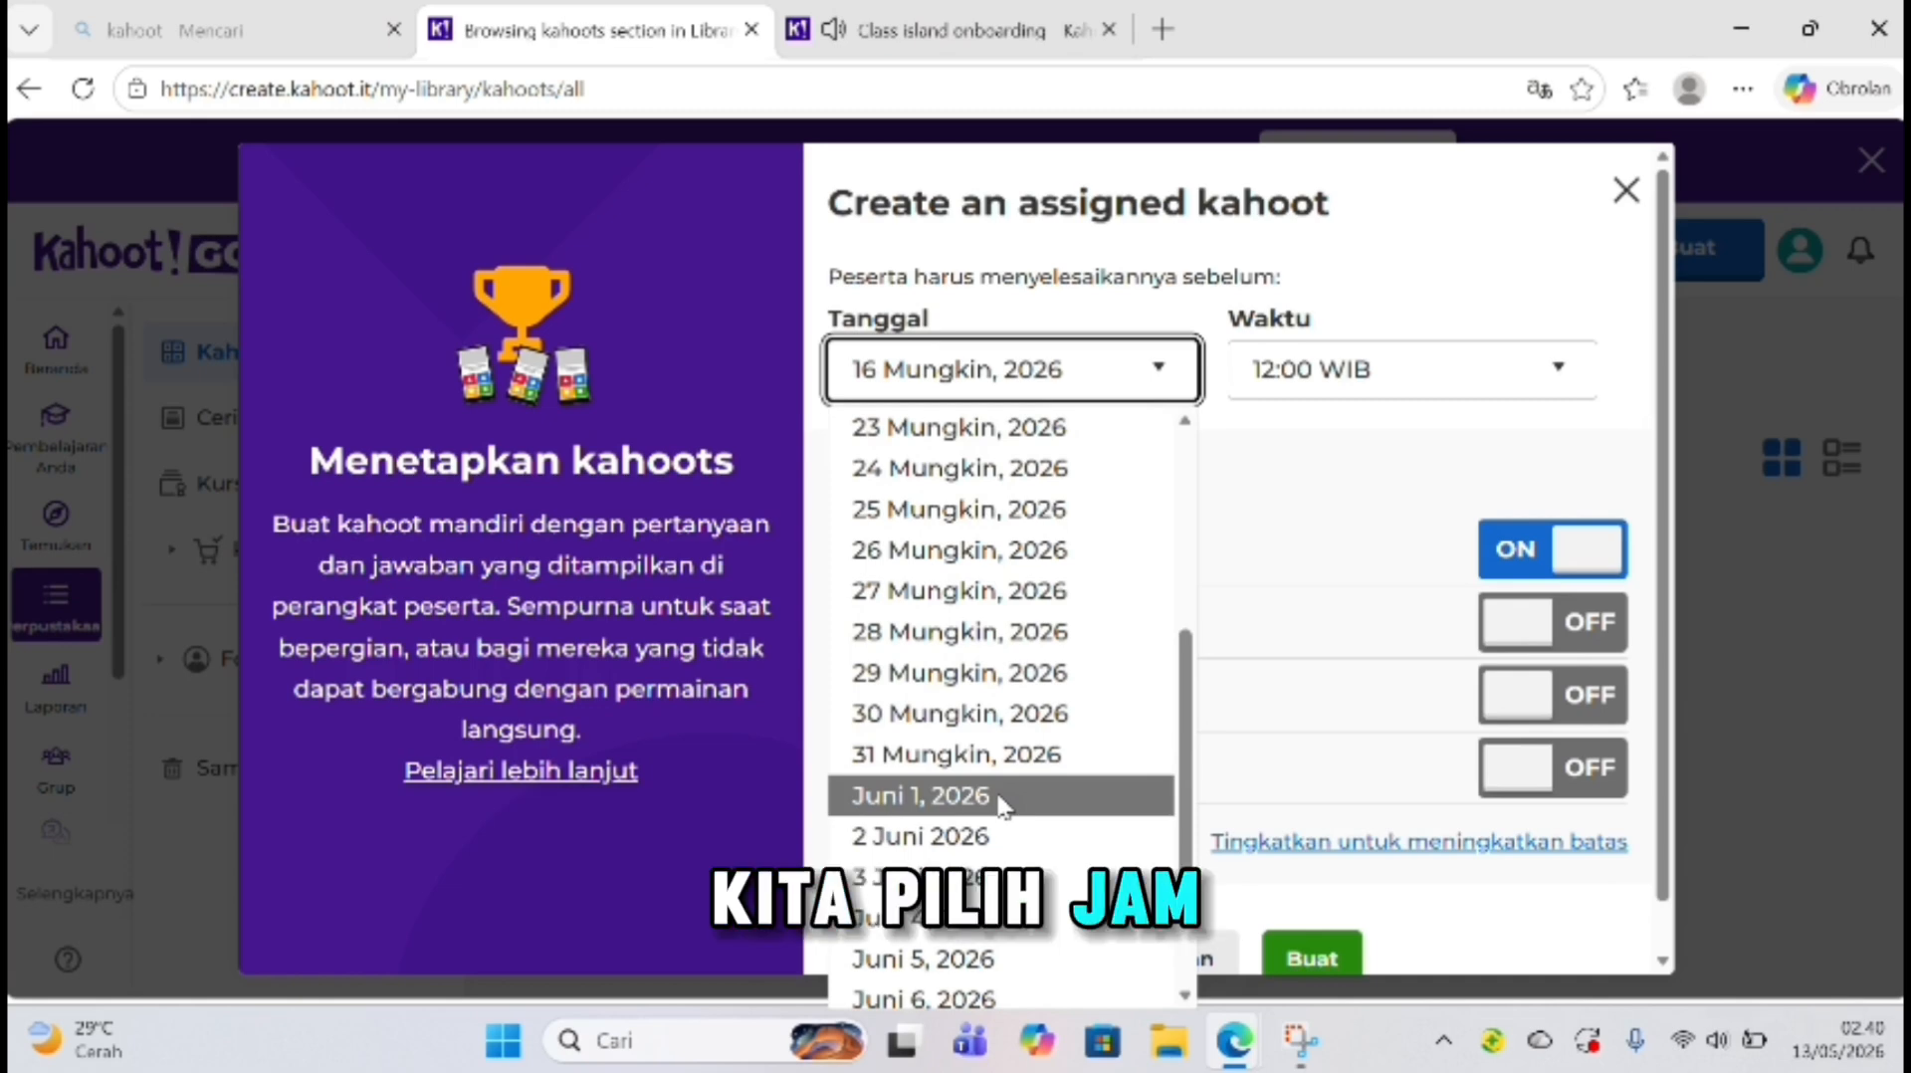
left_click(1000, 798)
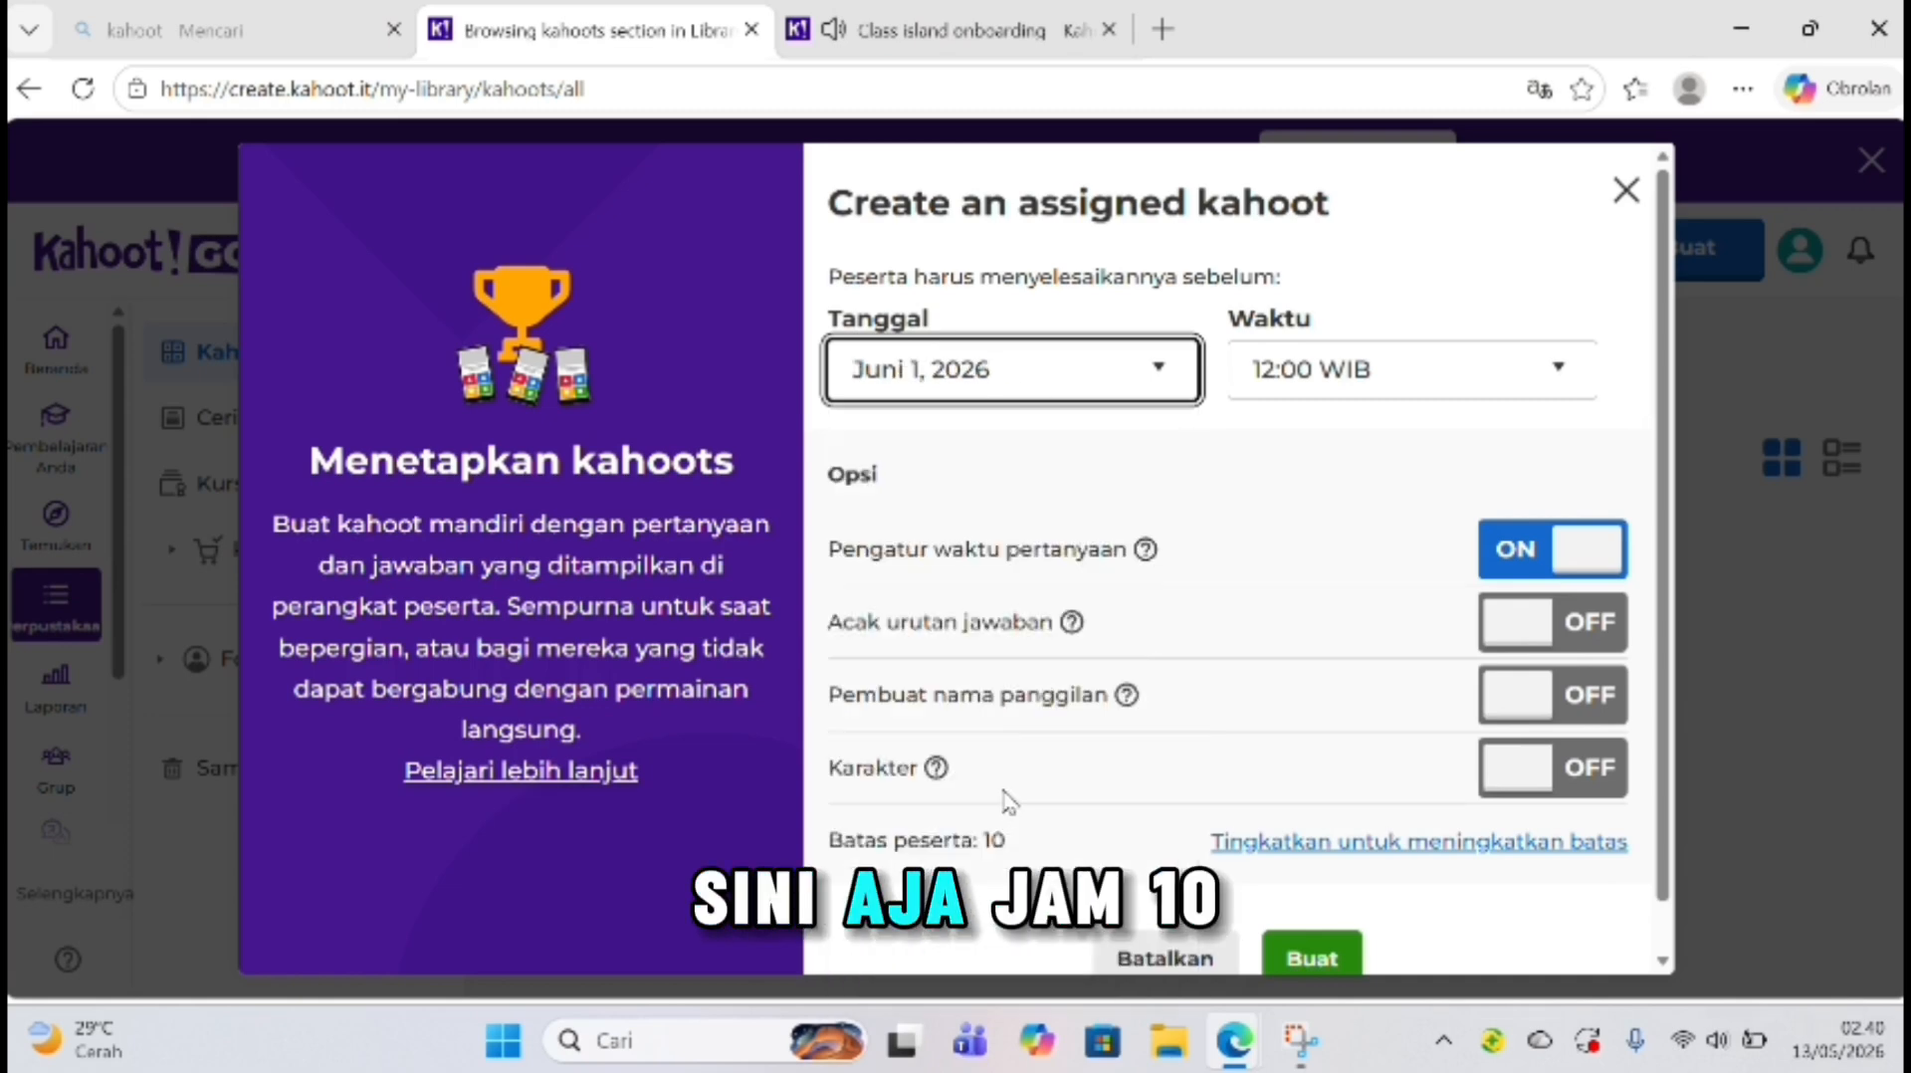
Step: Set the deadline time to 10:00 WIB and create the assigned kahoot
left_click(1559, 376)
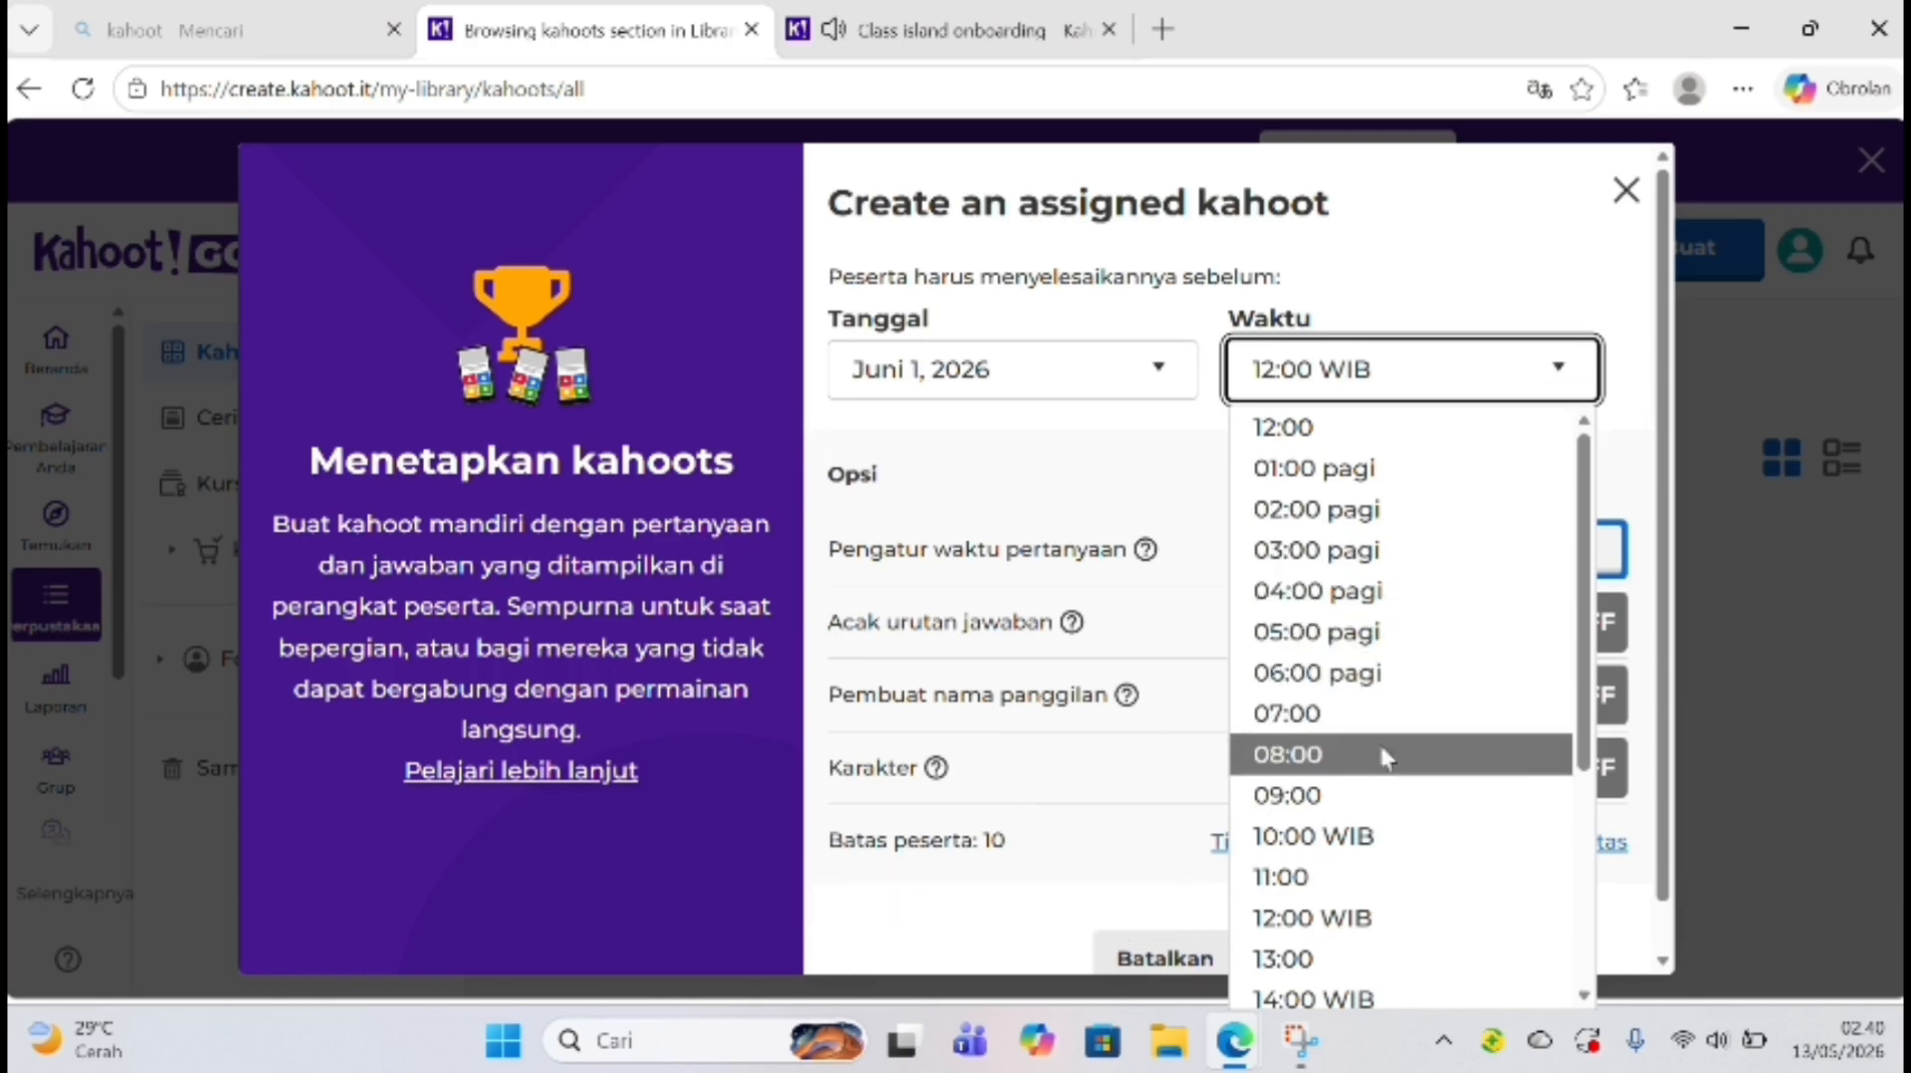
left_click(1390, 835)
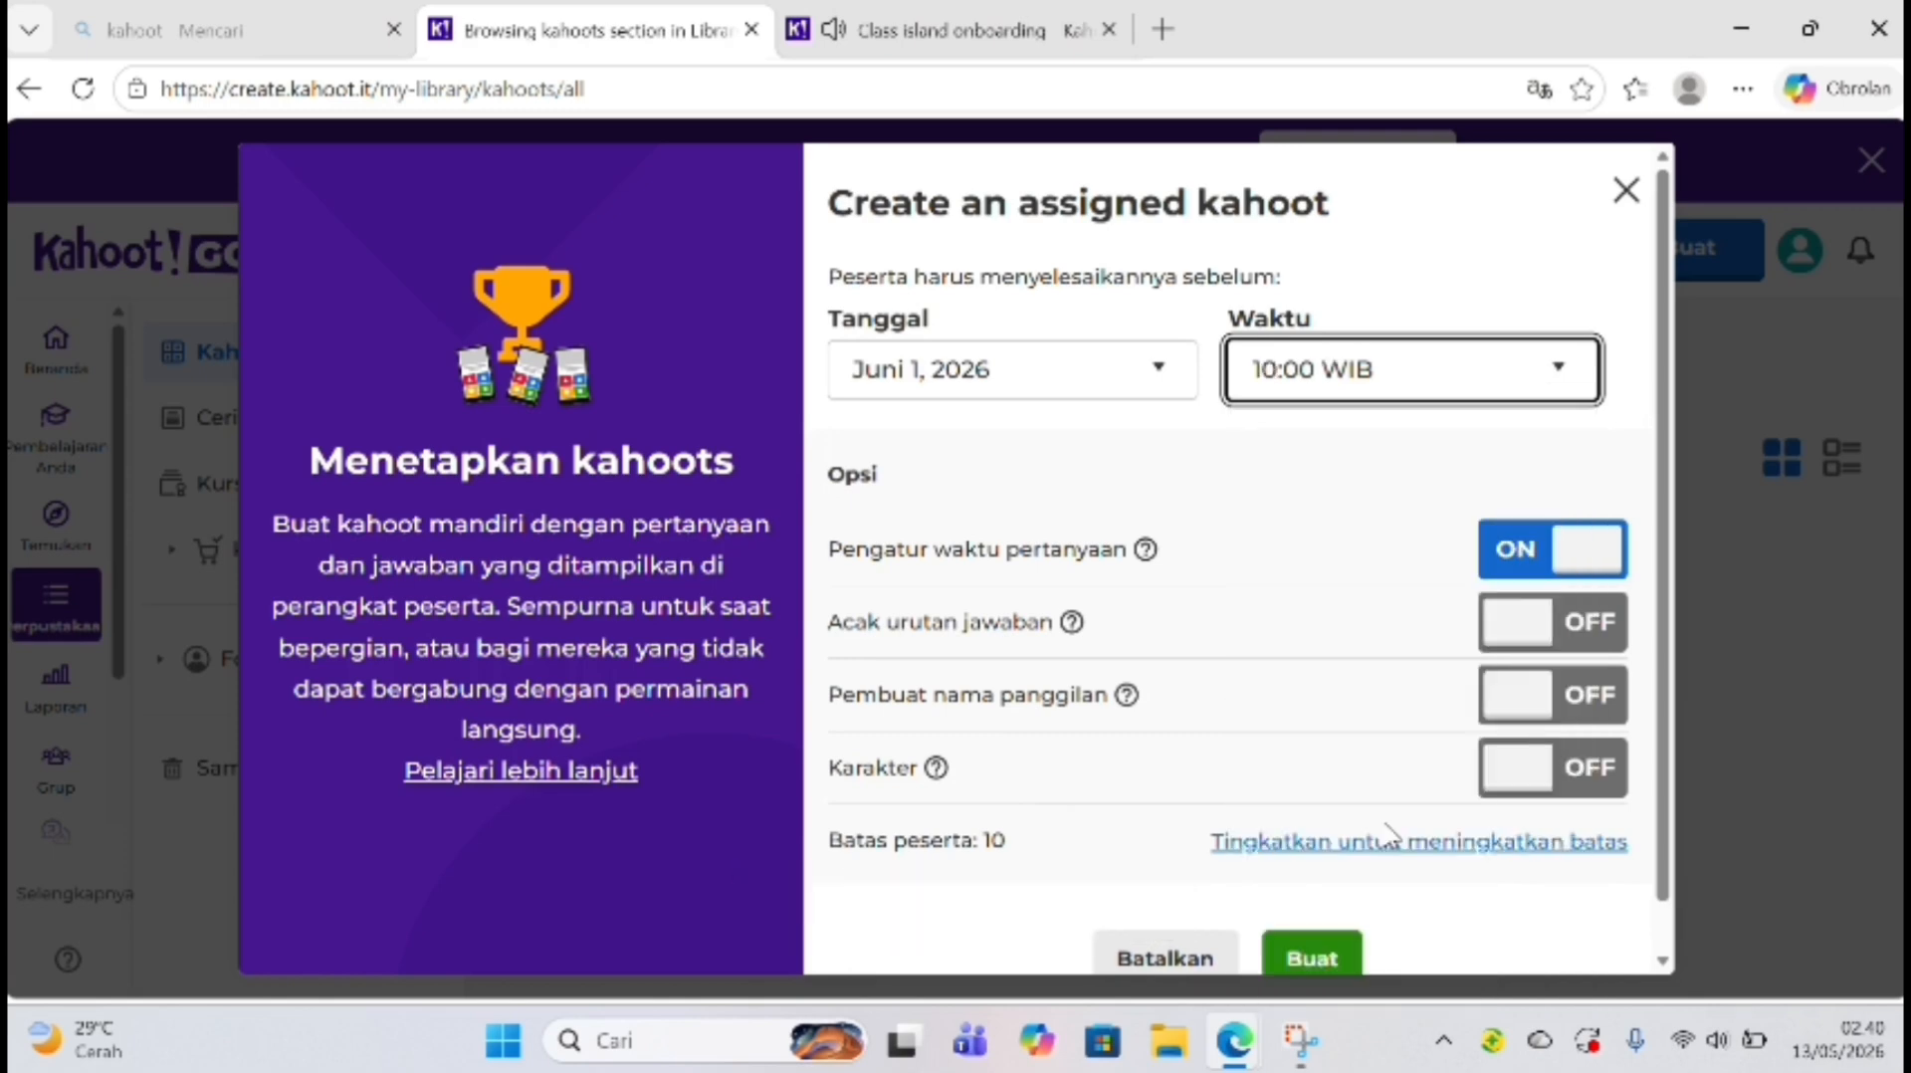
scroll(1301, 652, "down", 1)
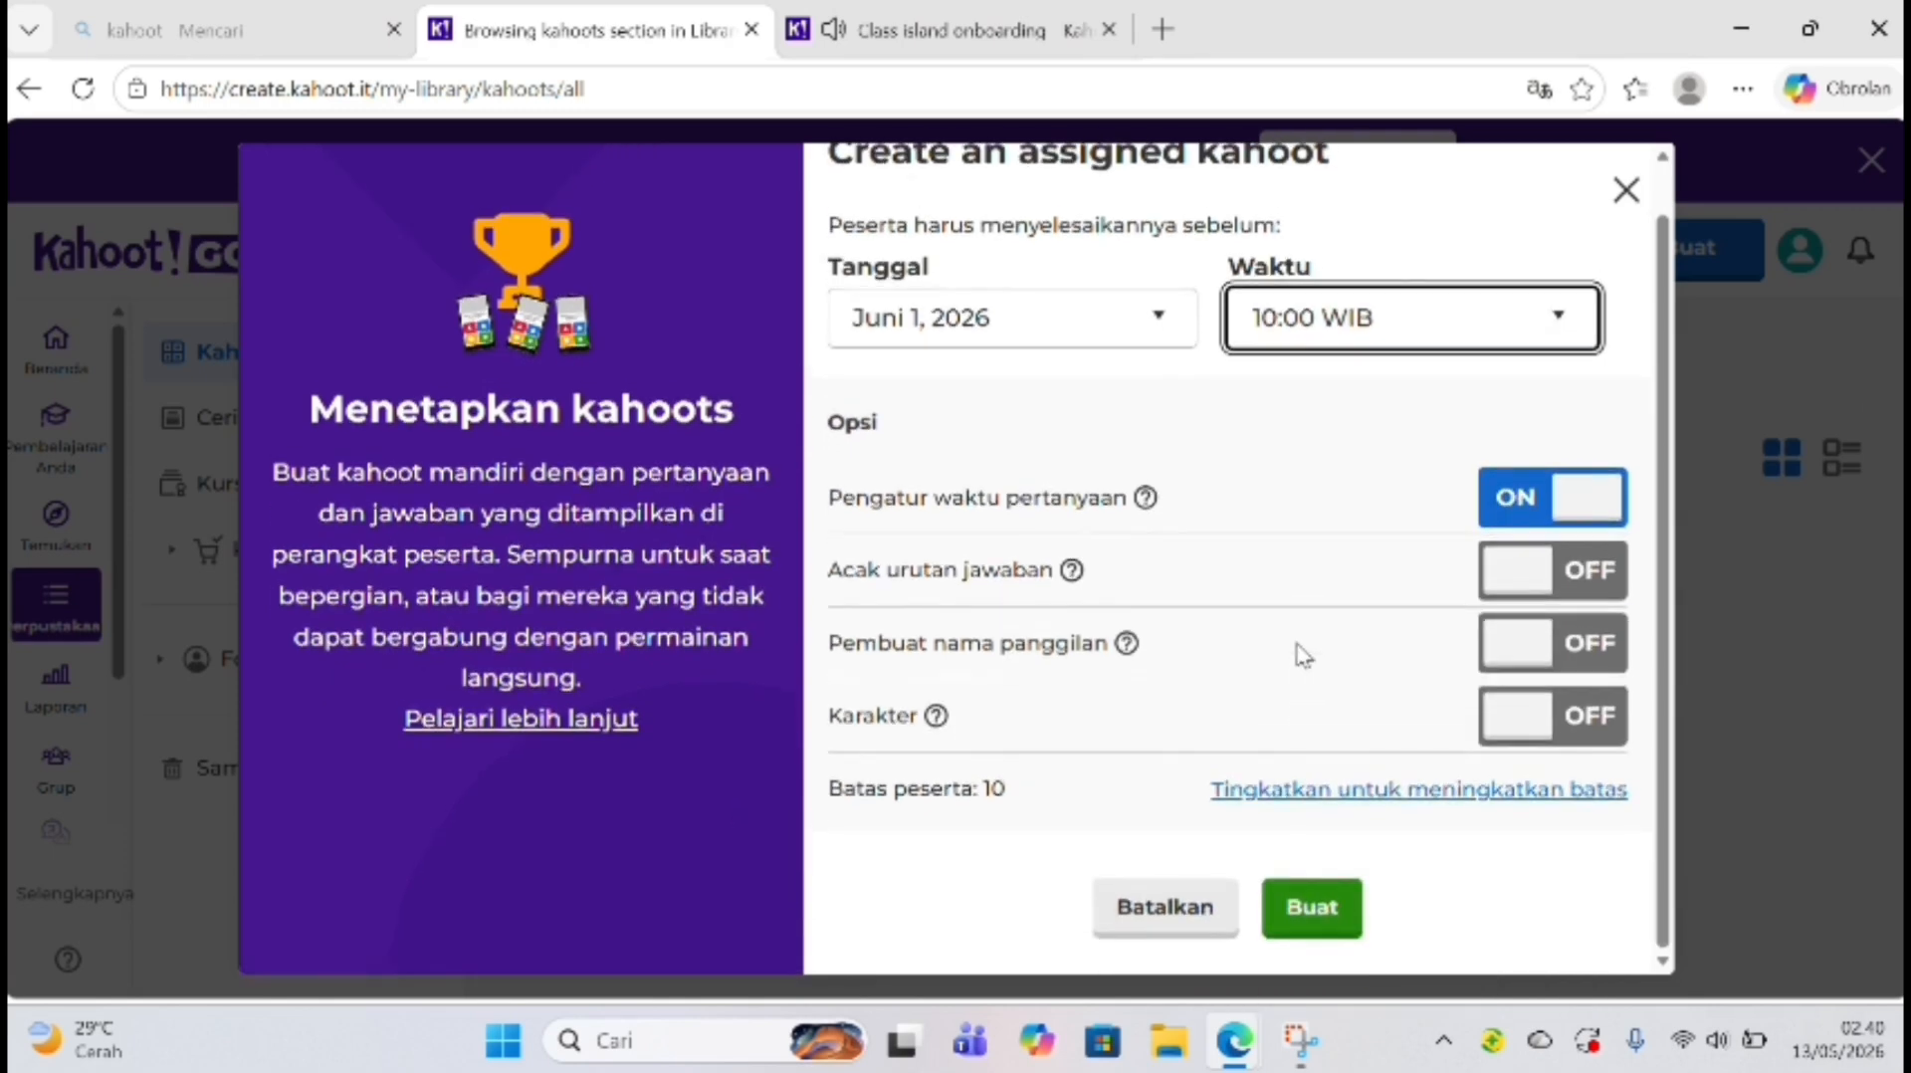
left_click(1295, 910)
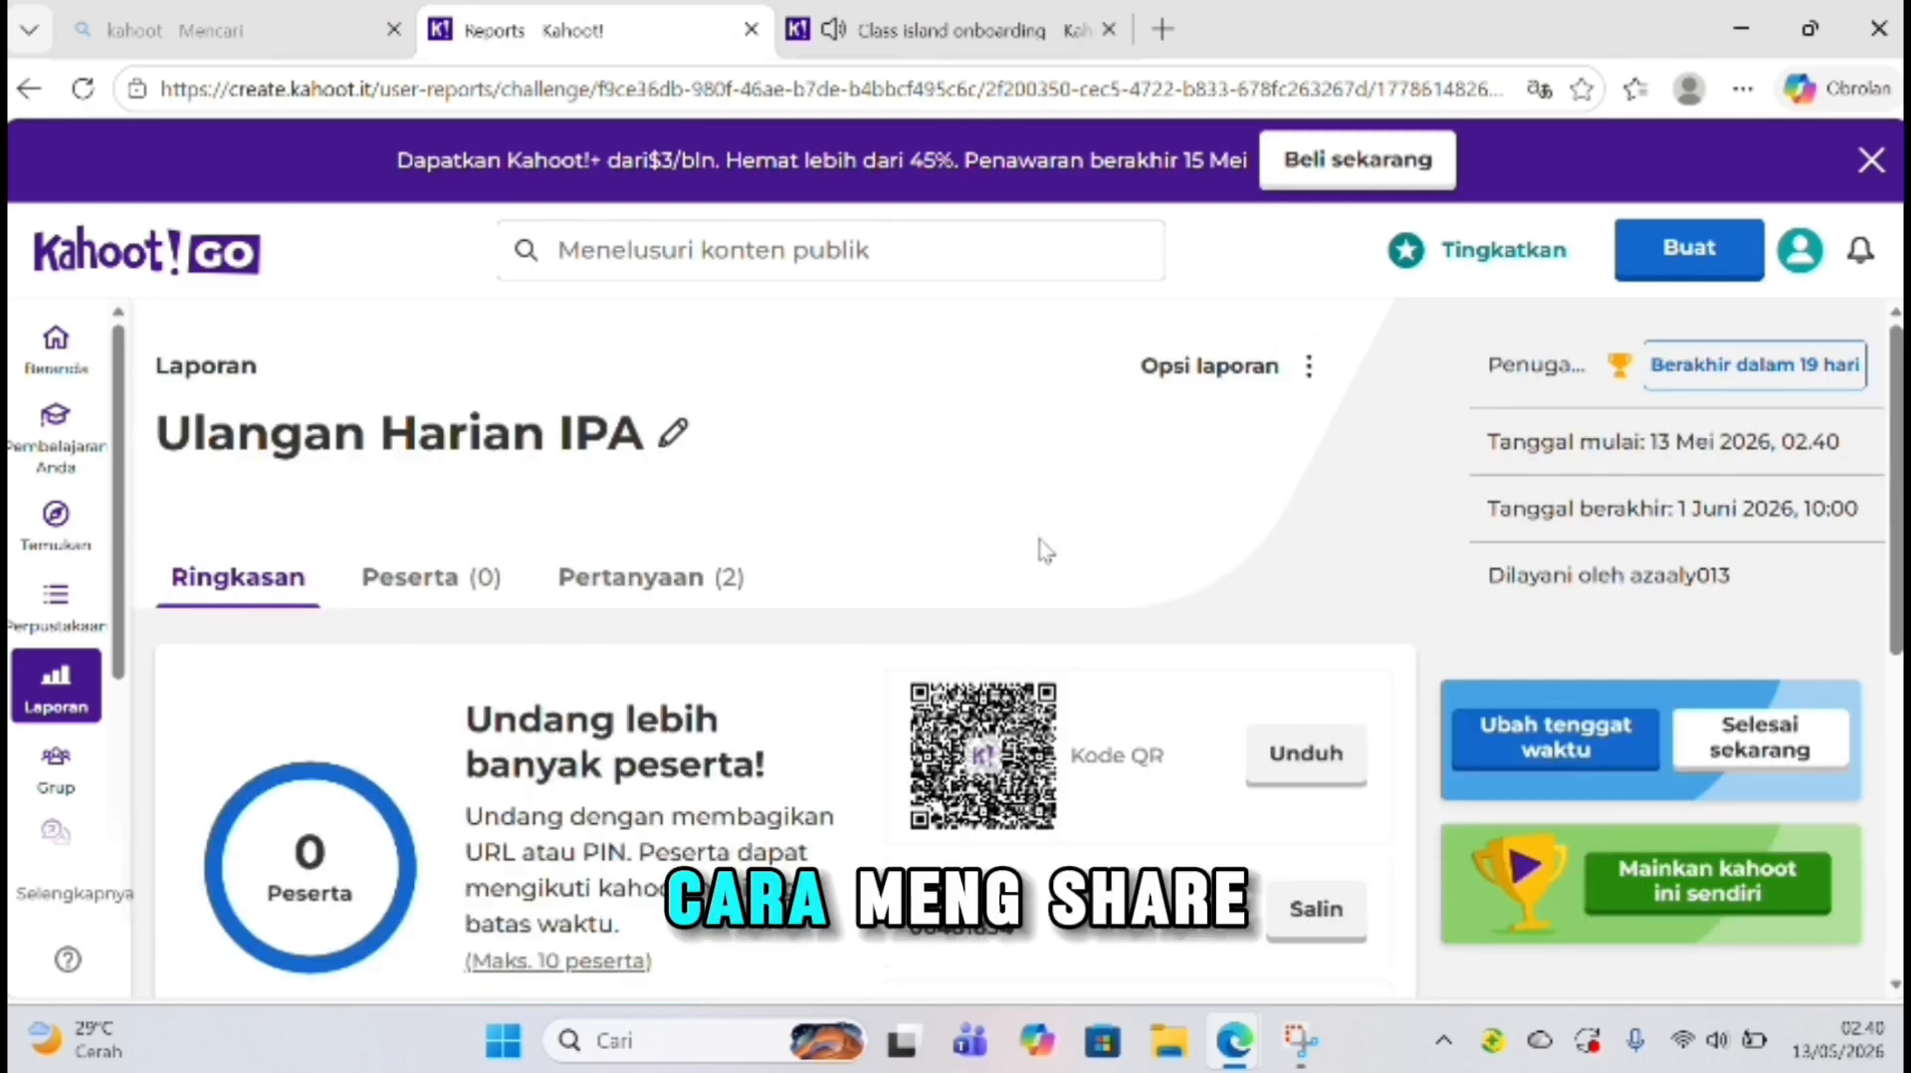
Step: Copy the assigned kahoot's invitation URL from its report summary
scroll(1014, 637, "down", 1)
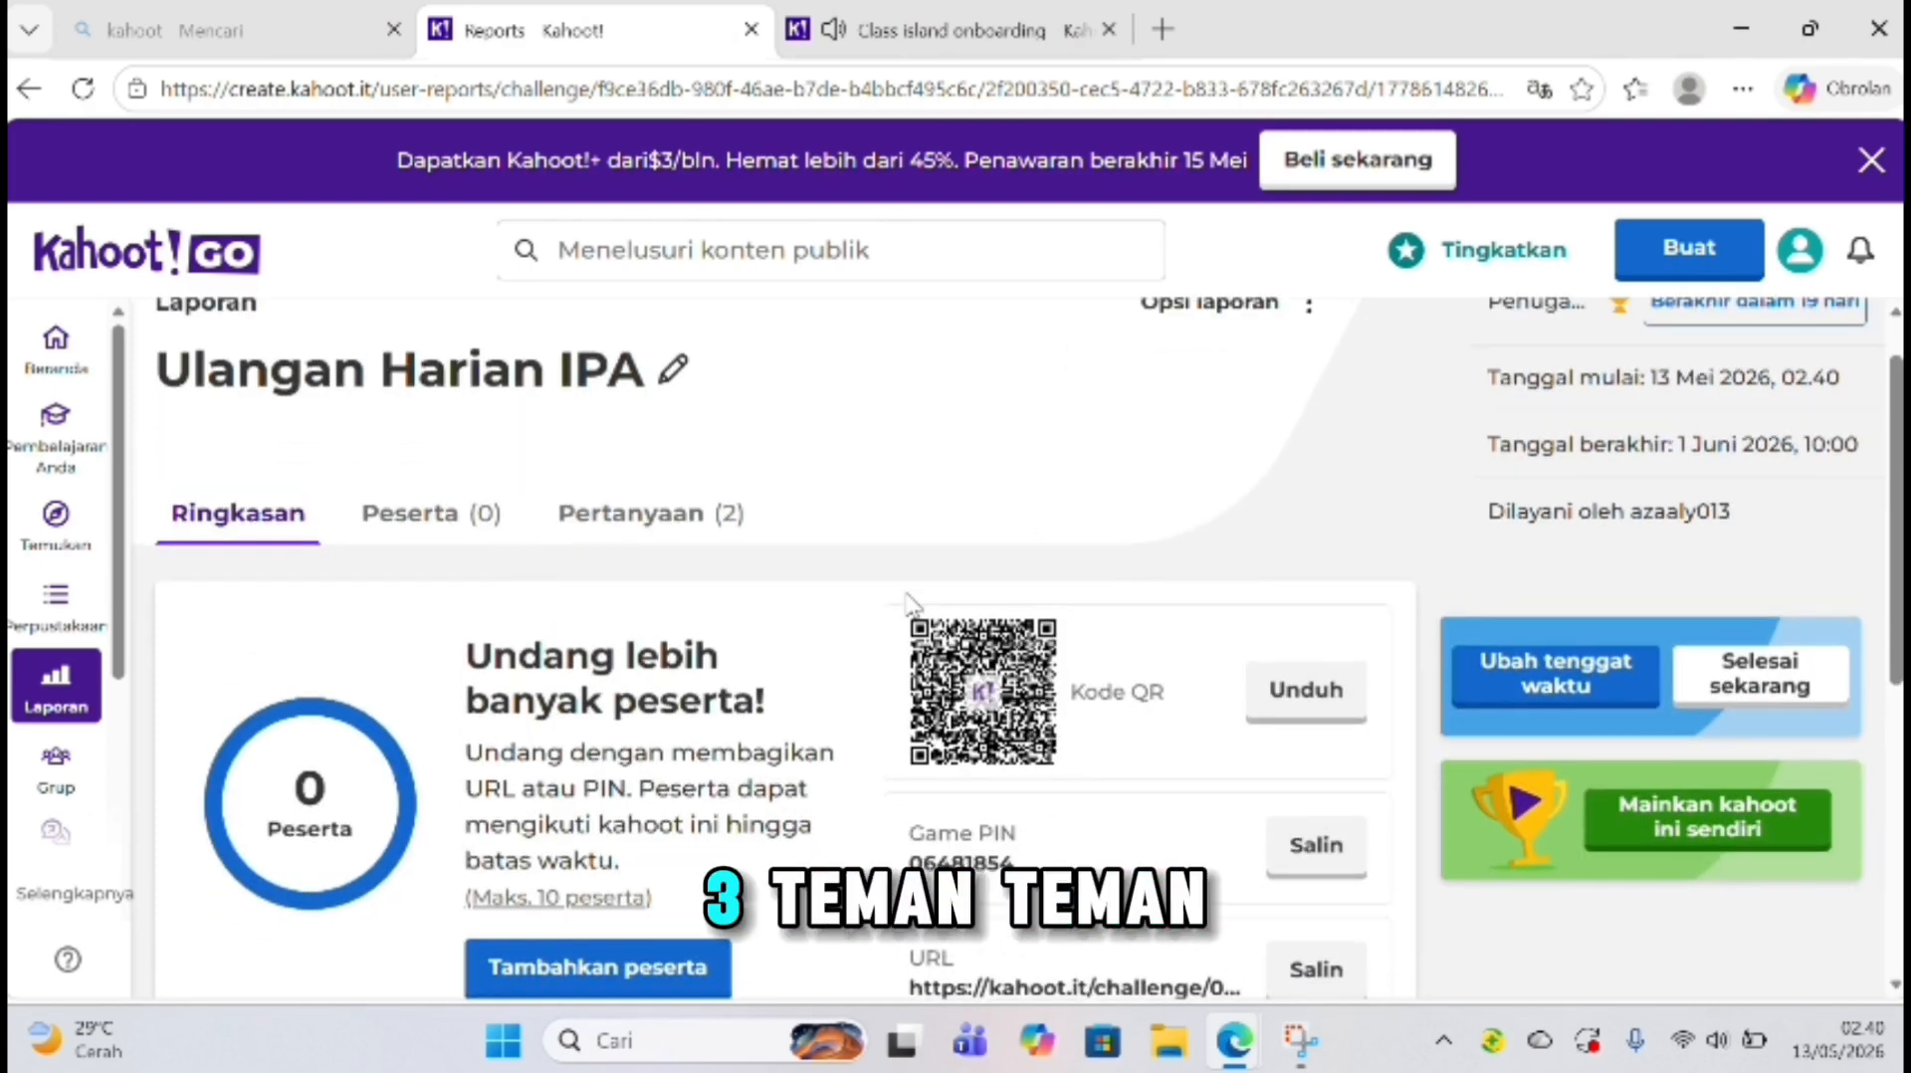
scroll(907, 601, "up", 1)
scroll(908, 600, "down", 3)
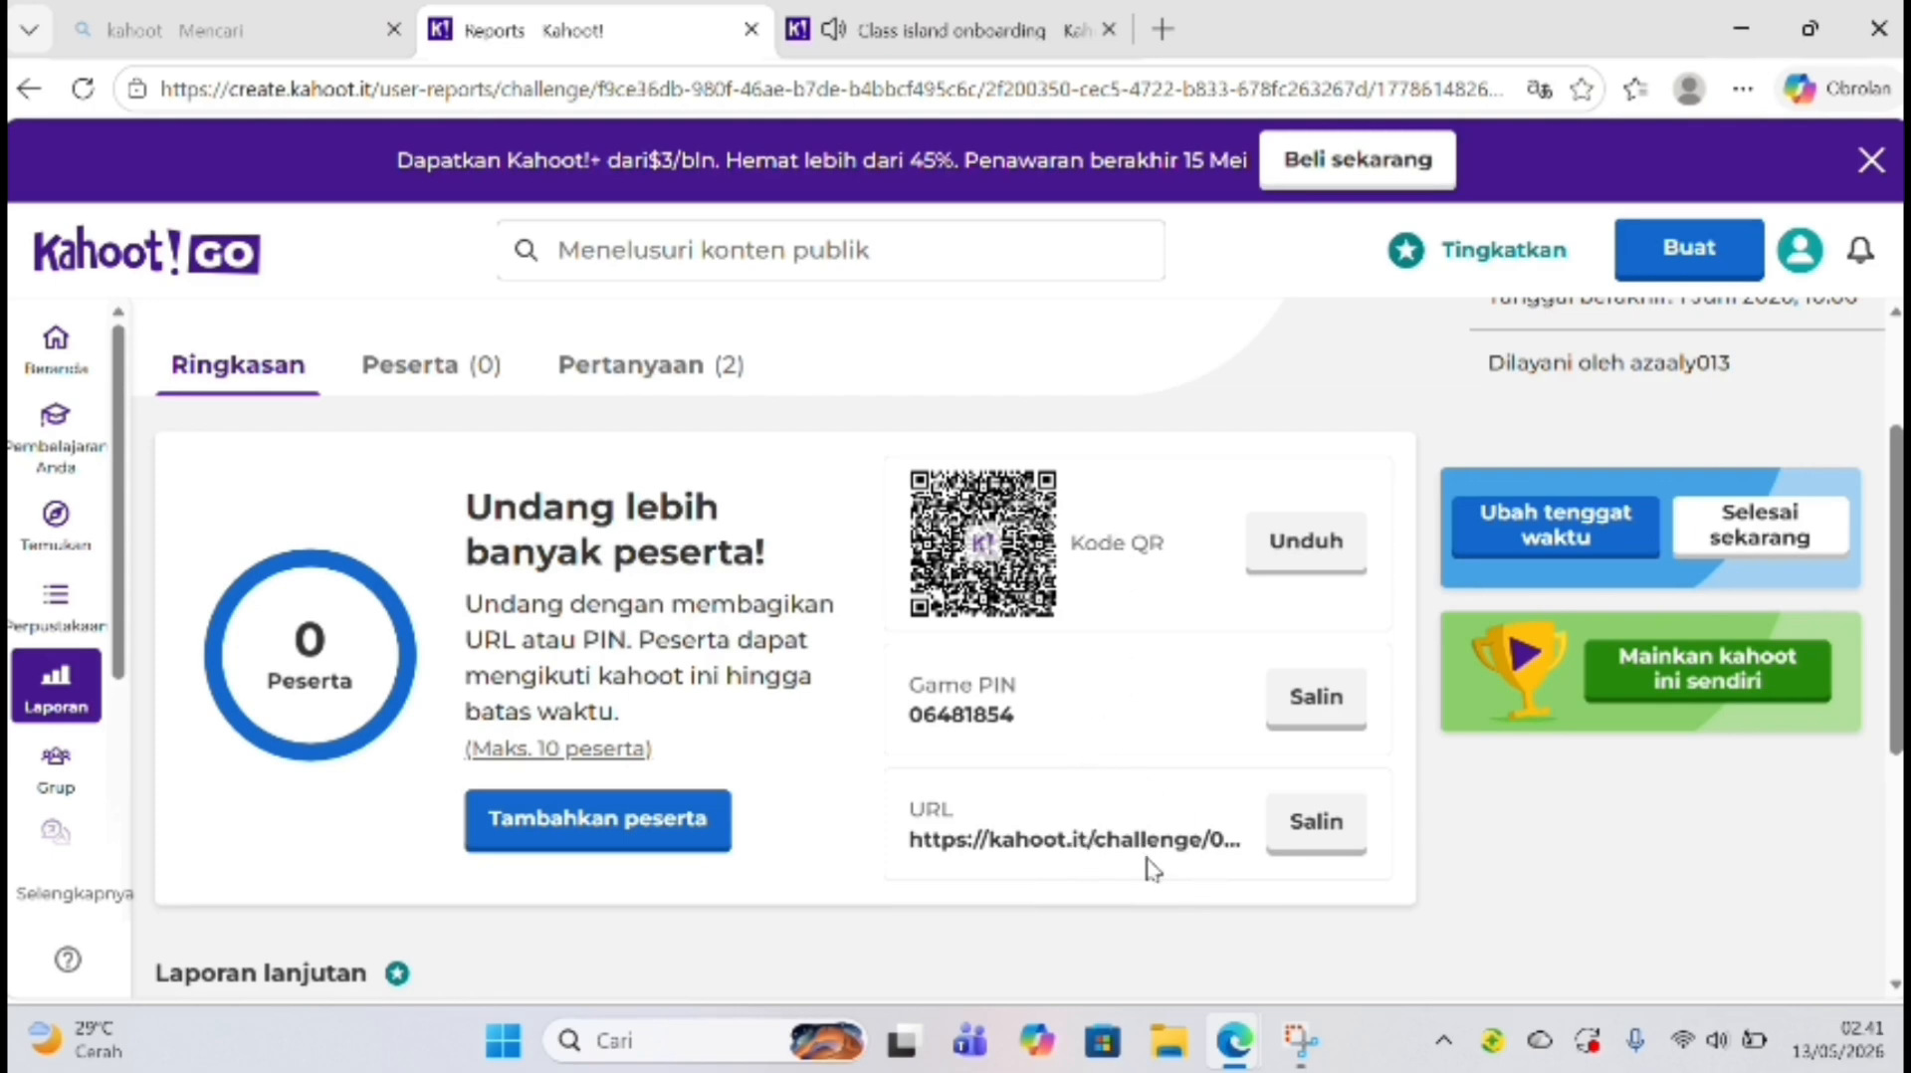
left_click(1300, 844)
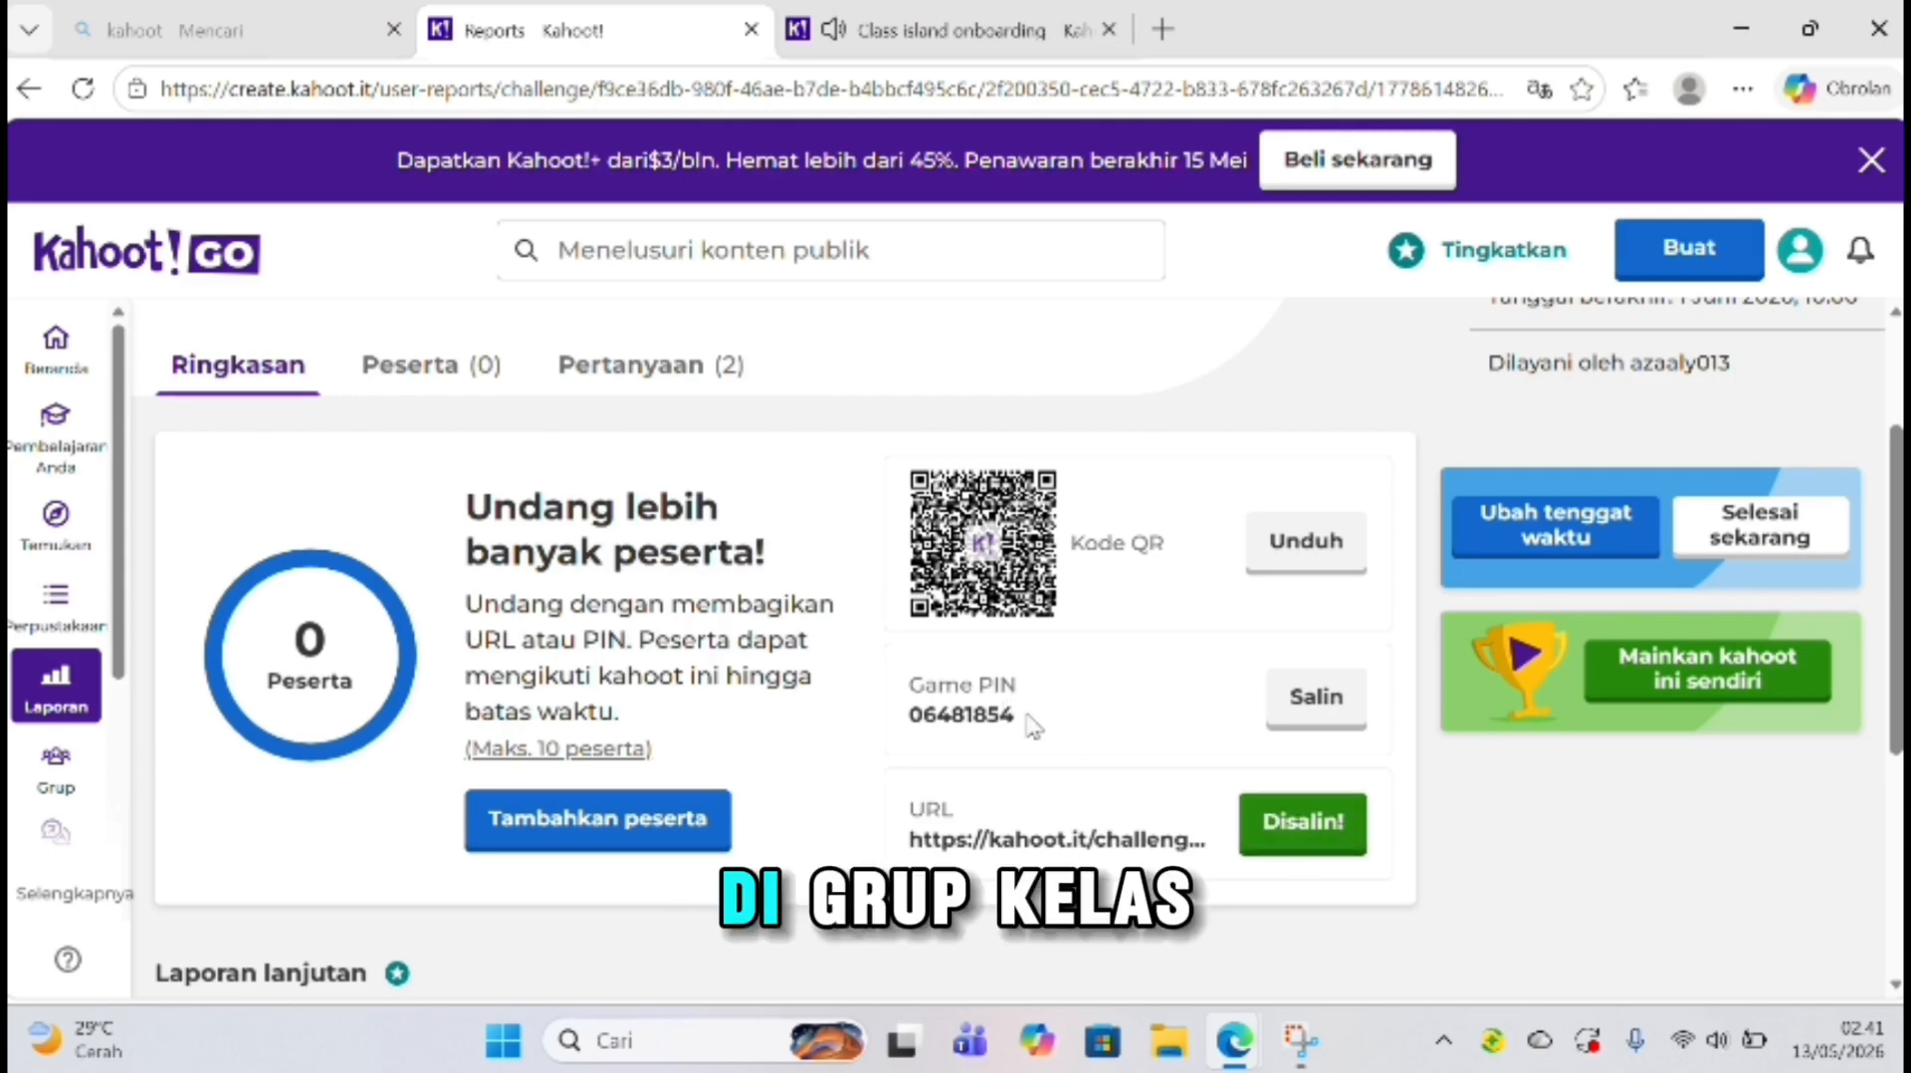
scroll(1095, 734, "down", 3)
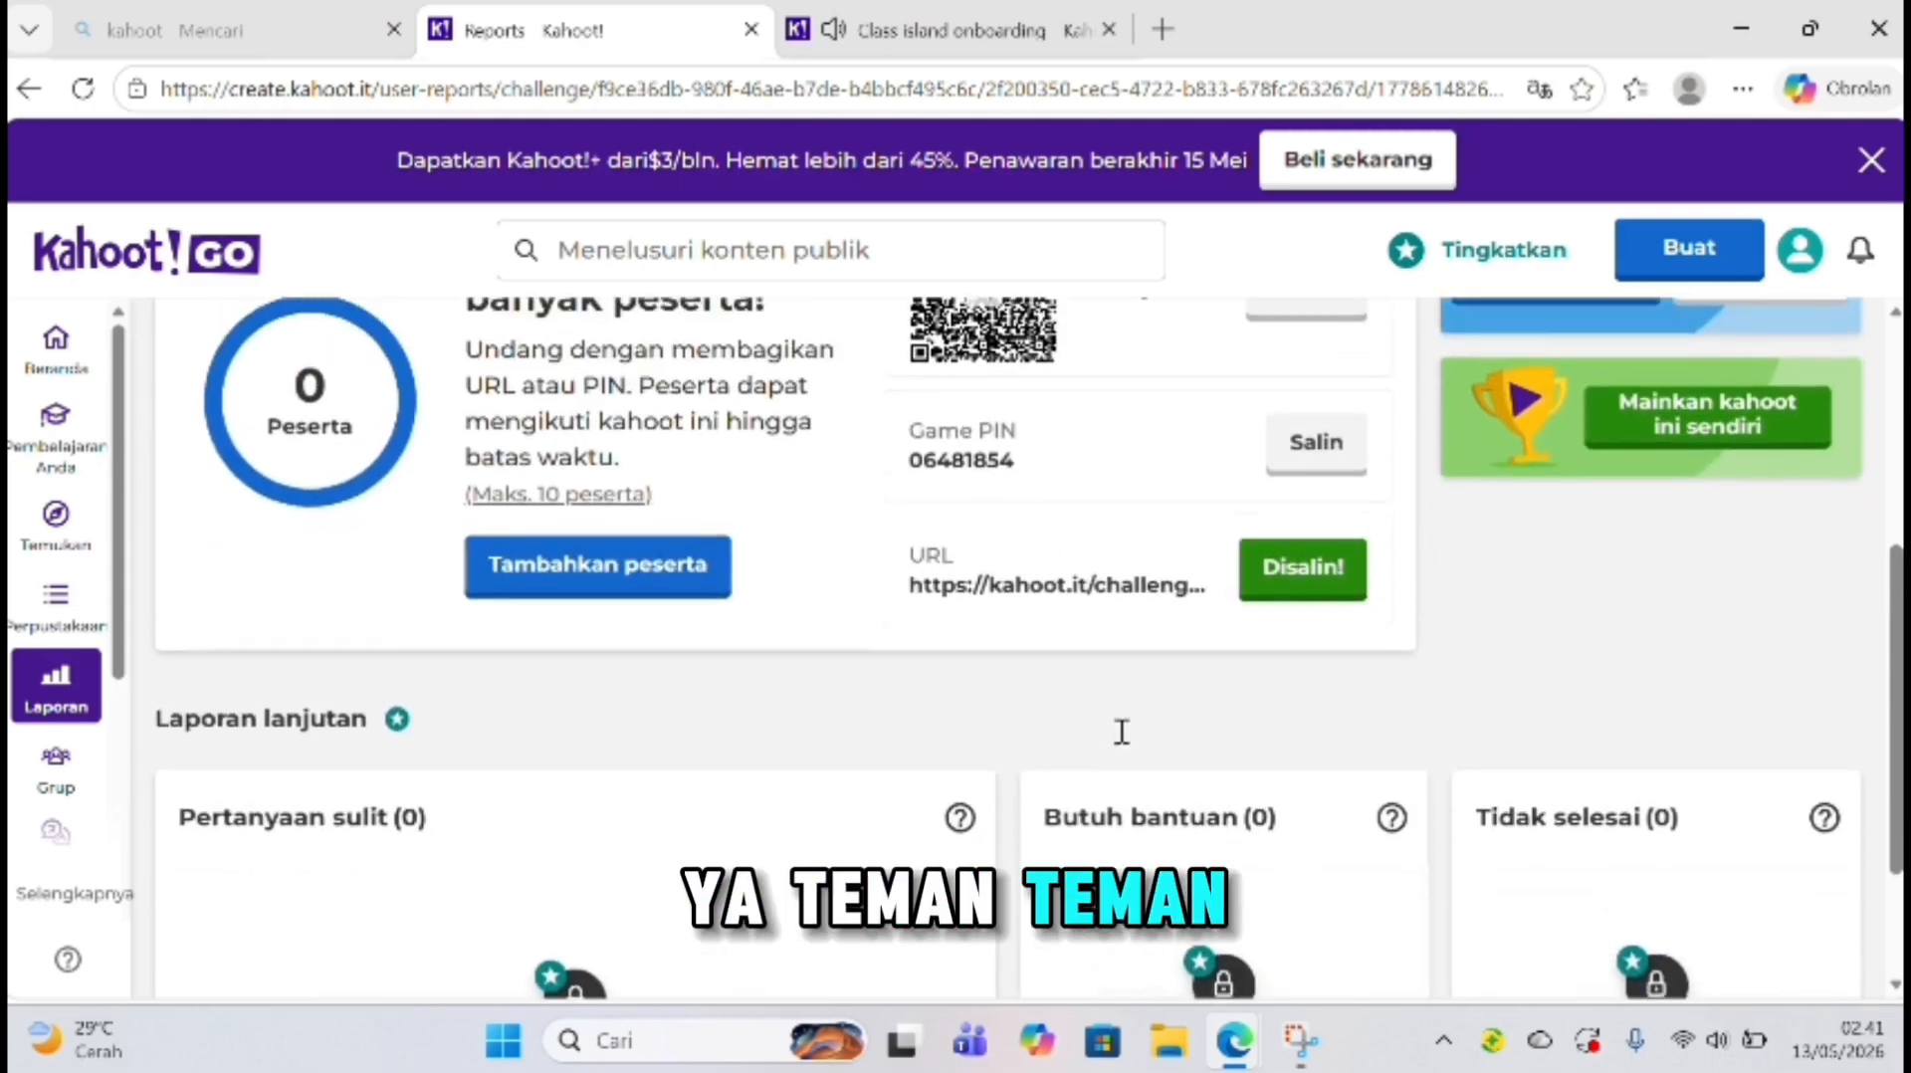
scroll(1120, 732, "up", 1)
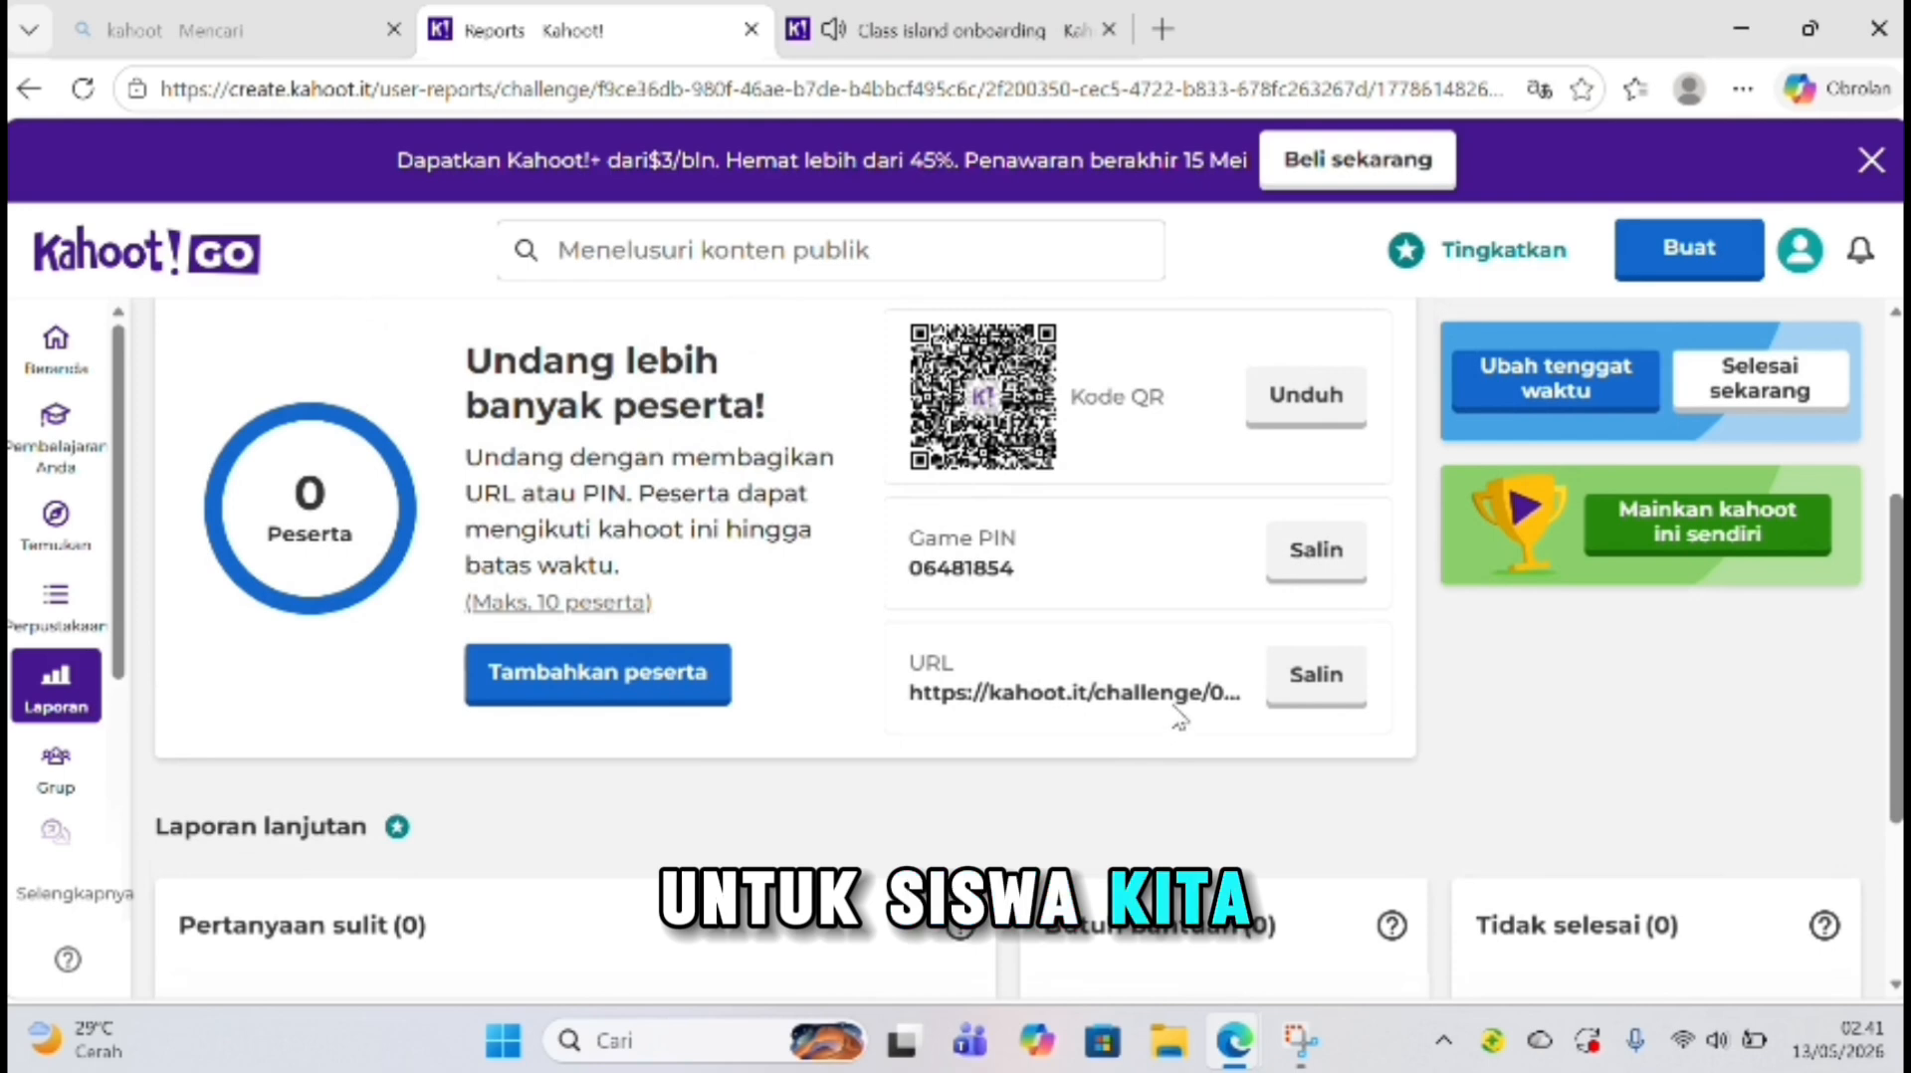
scroll(1174, 594, "up", 2)
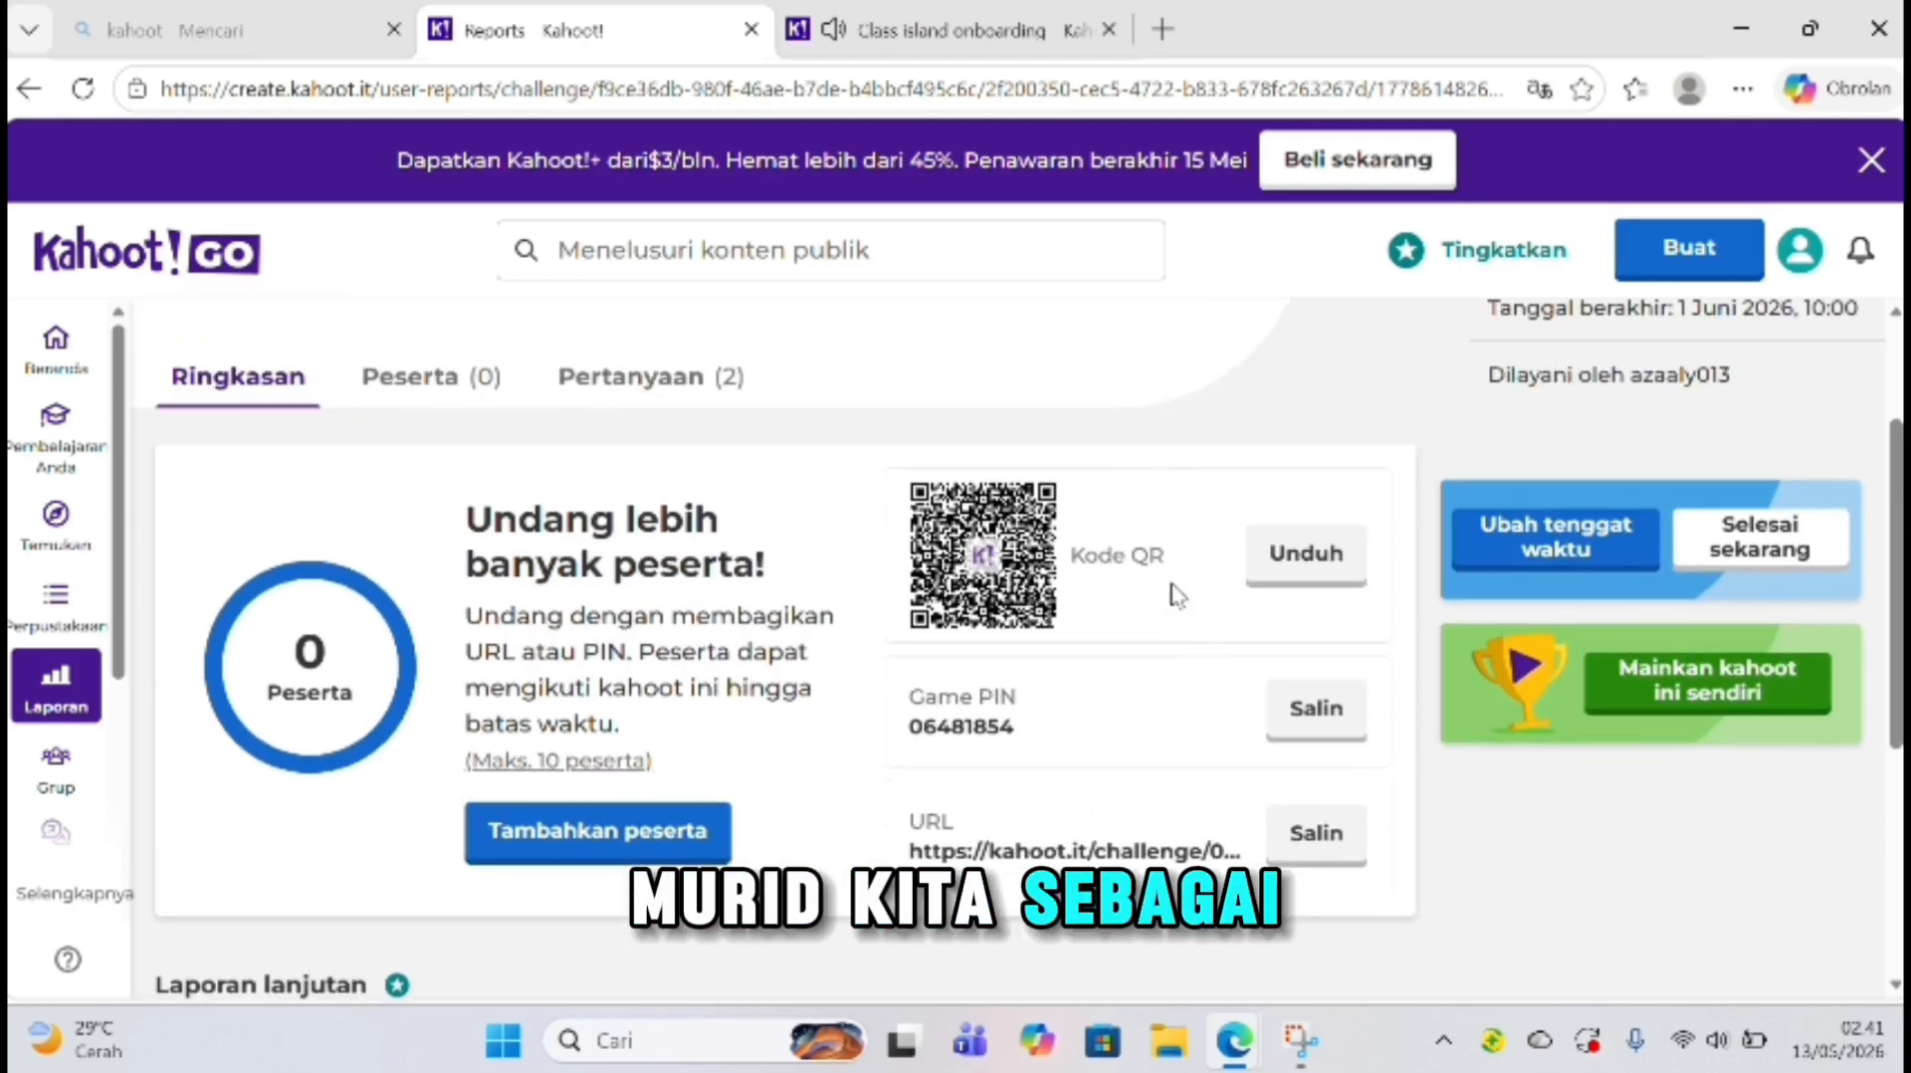
scroll(1177, 595, "down", 1)
scroll(1177, 595, "down", 1)
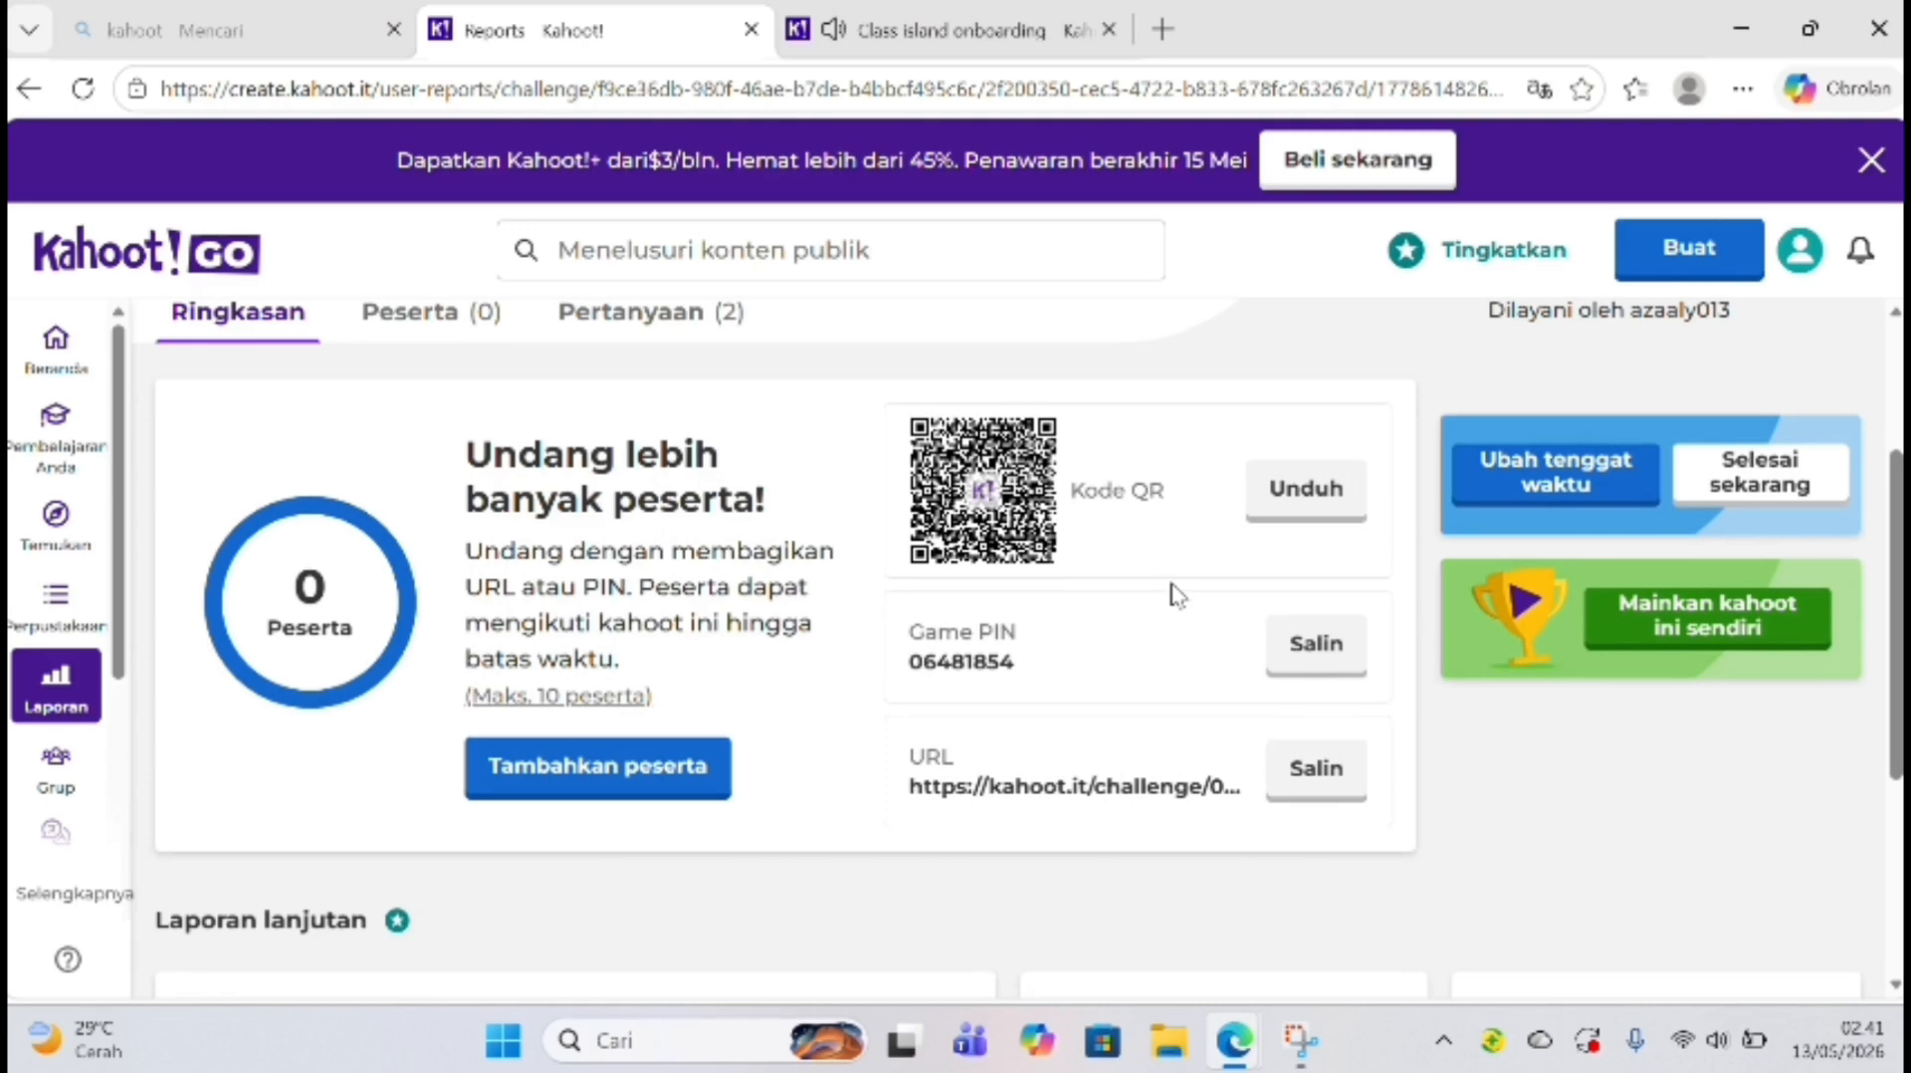
scroll(1175, 594, "up", 3)
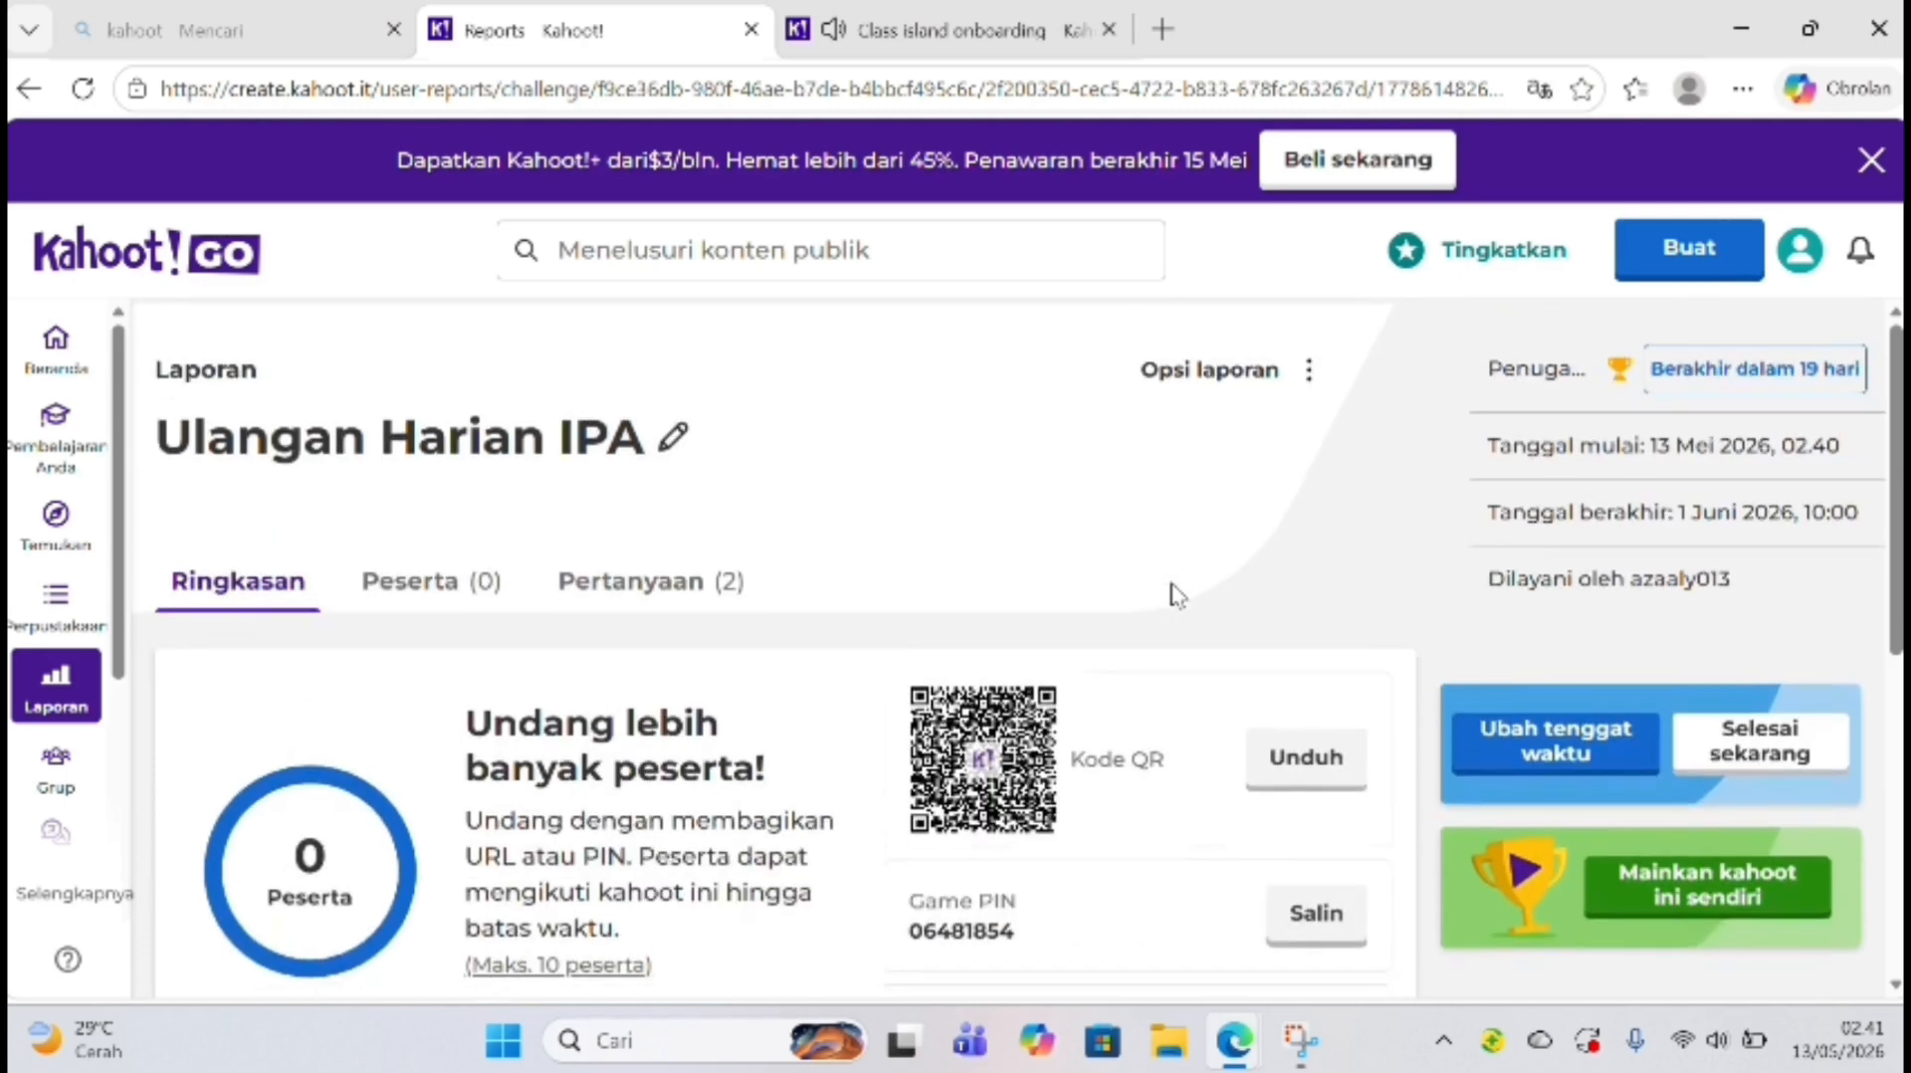